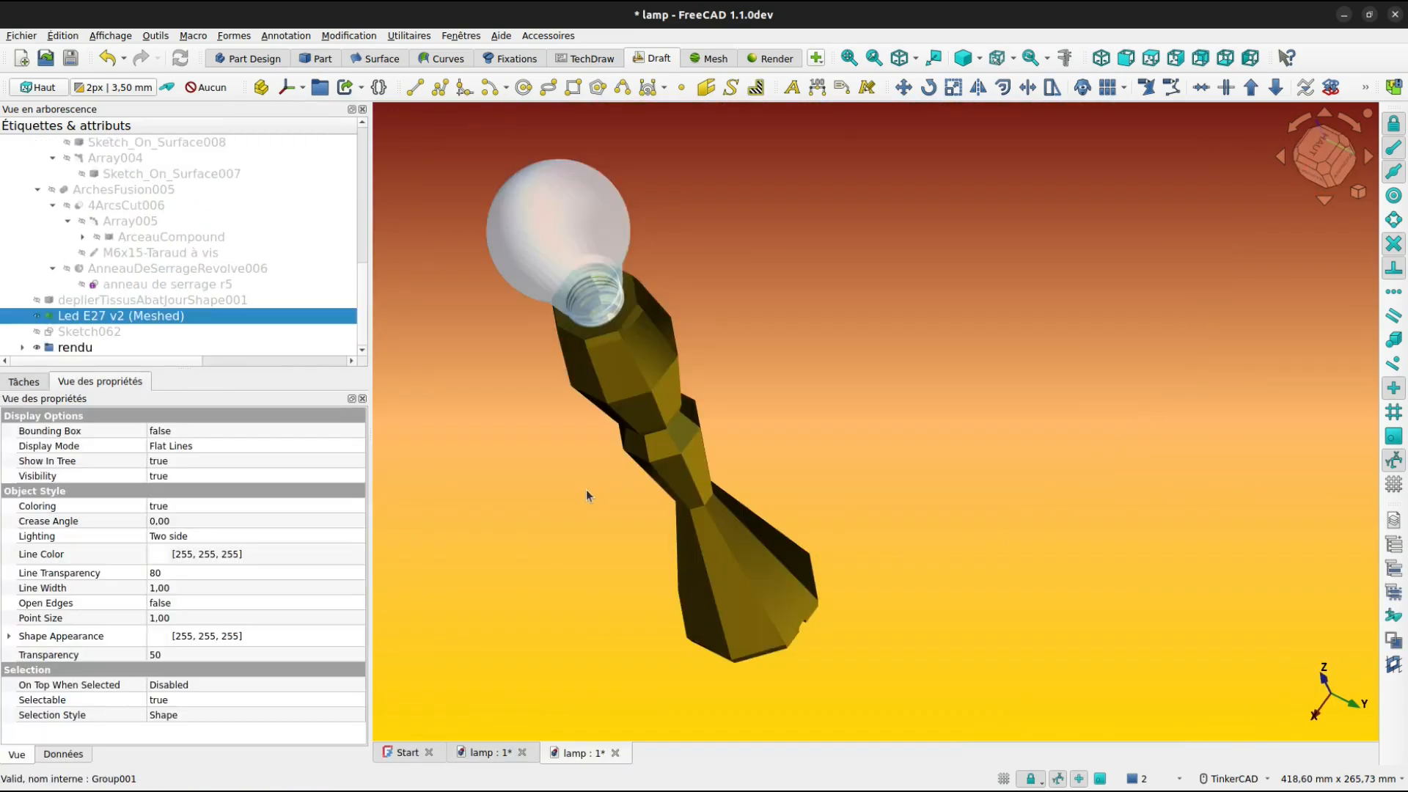
Hide the Led E27 v2 (Meshed) bulb to expose the threaded socket of the lamp stand
key("space")
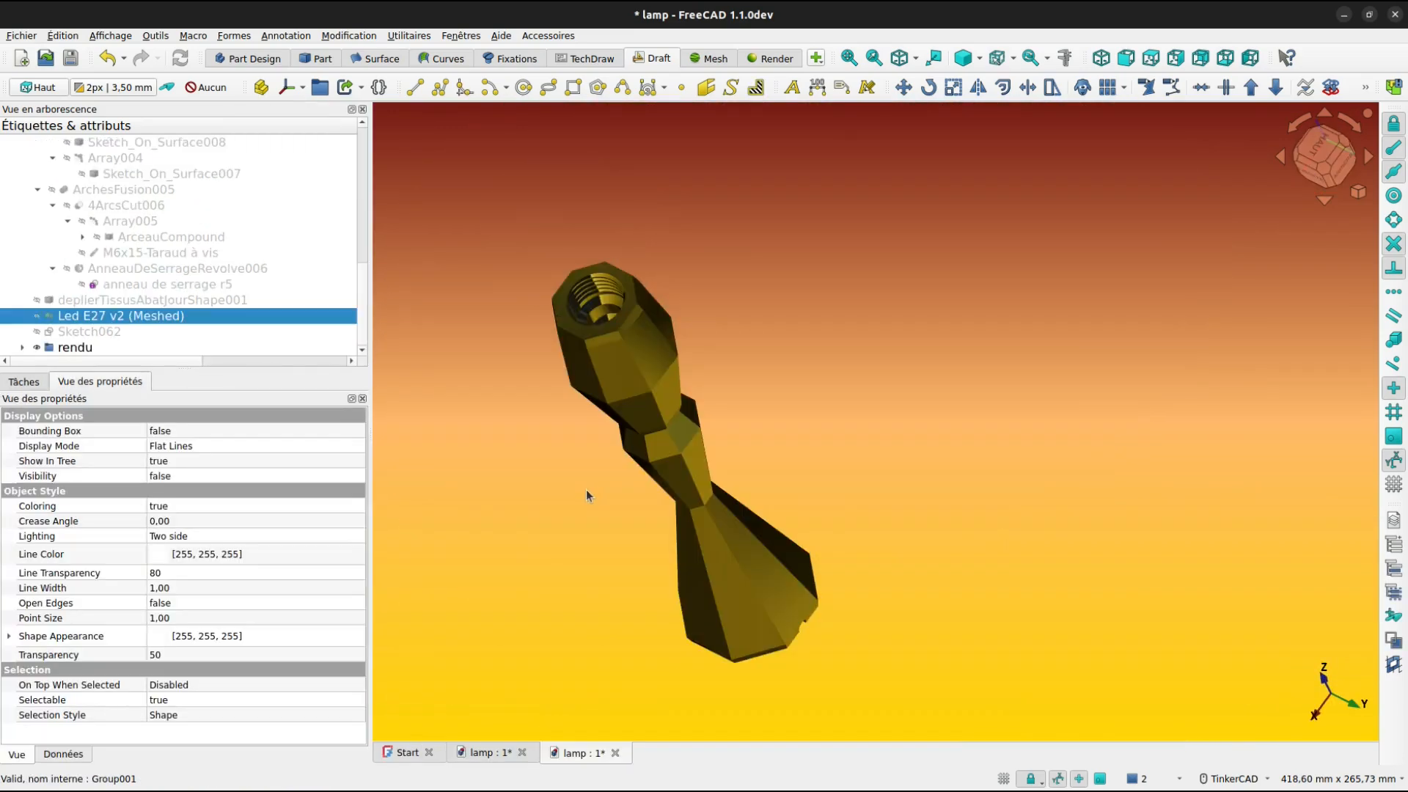
right_click_drag(587, 490, 955, 468)
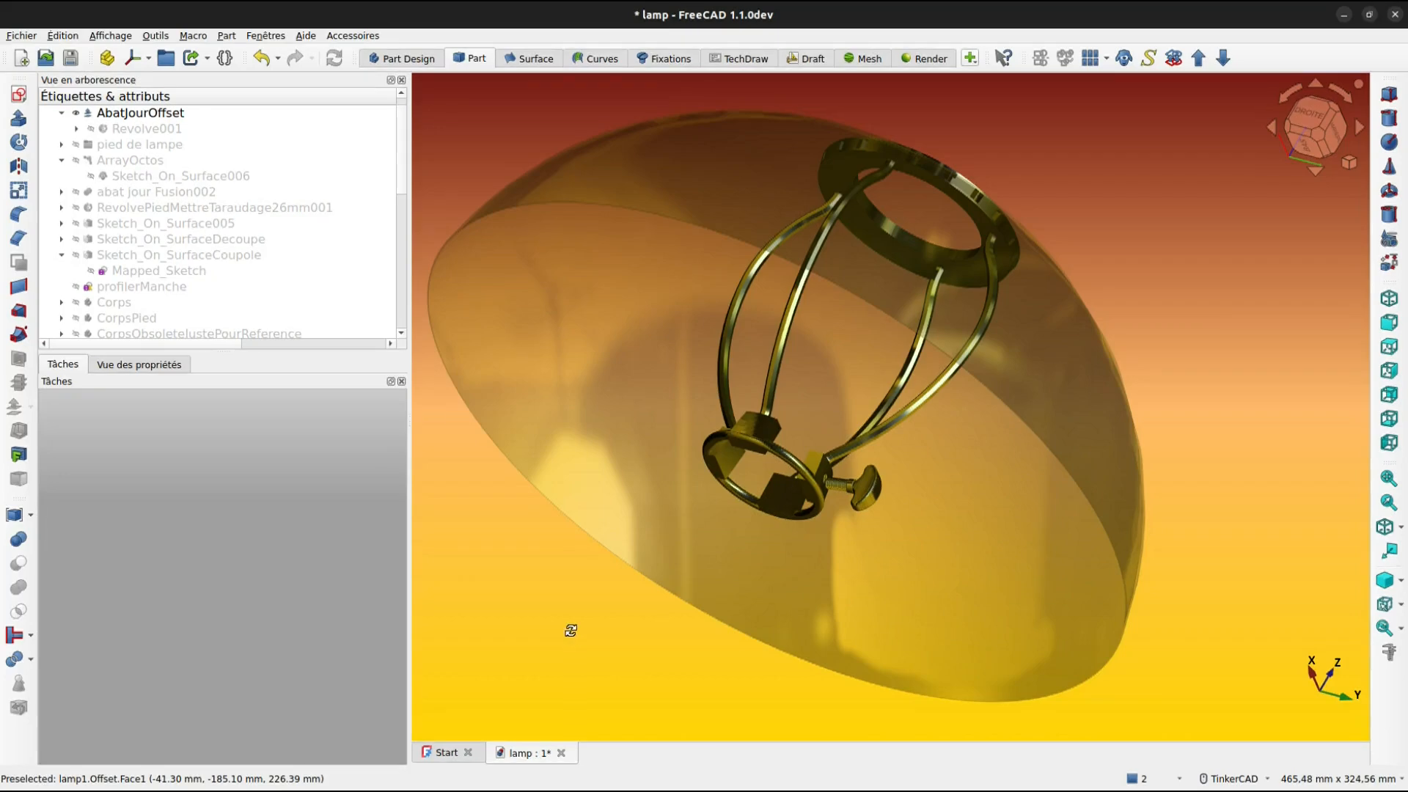
Examine the wing screw's thread in the lampshade frame, and switch to the Fixations workbench
mouse_move(574, 635)
right_mouse_down()
mouse_move(573, 622)
mouse_move(576, 636)
right_mouse_up()
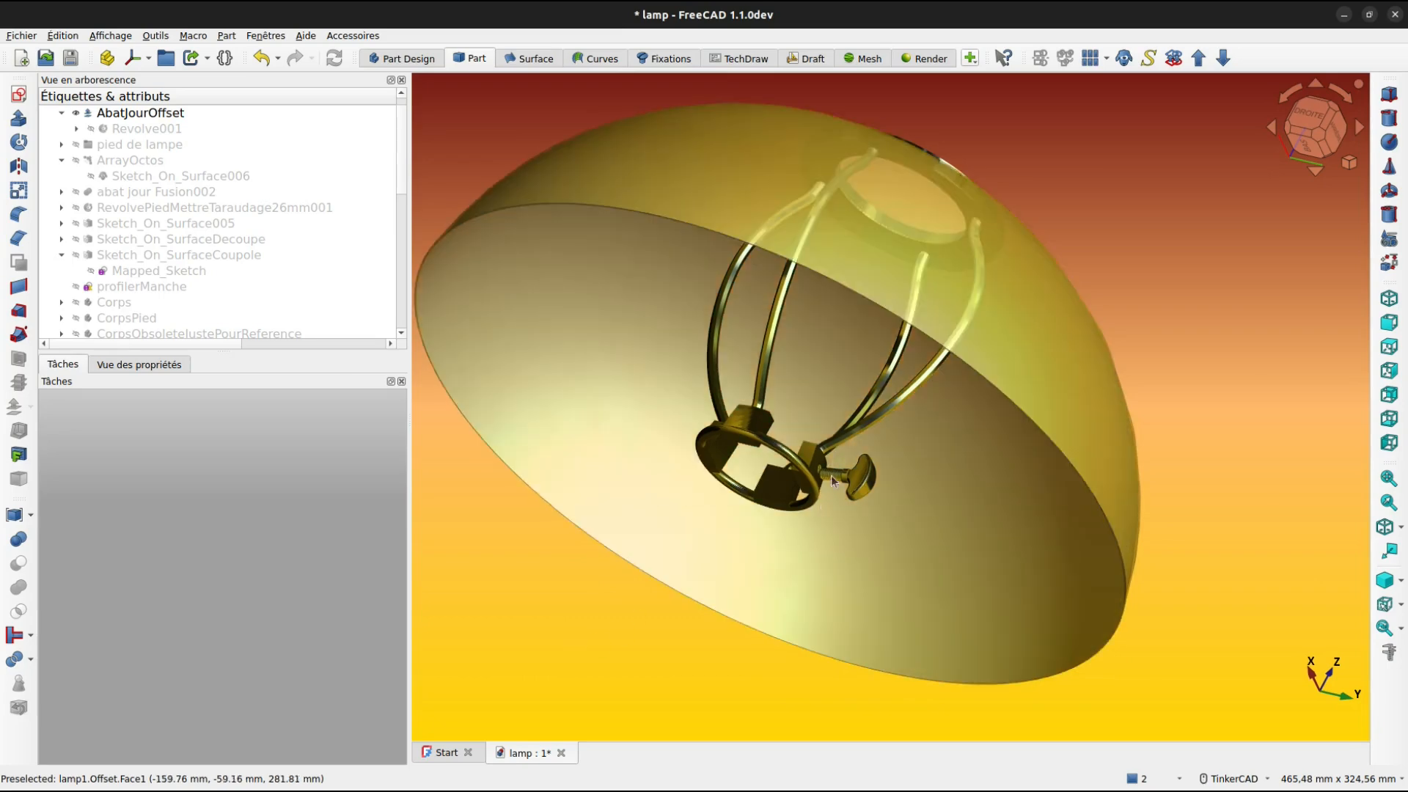
scroll(830, 475, "up", 10)
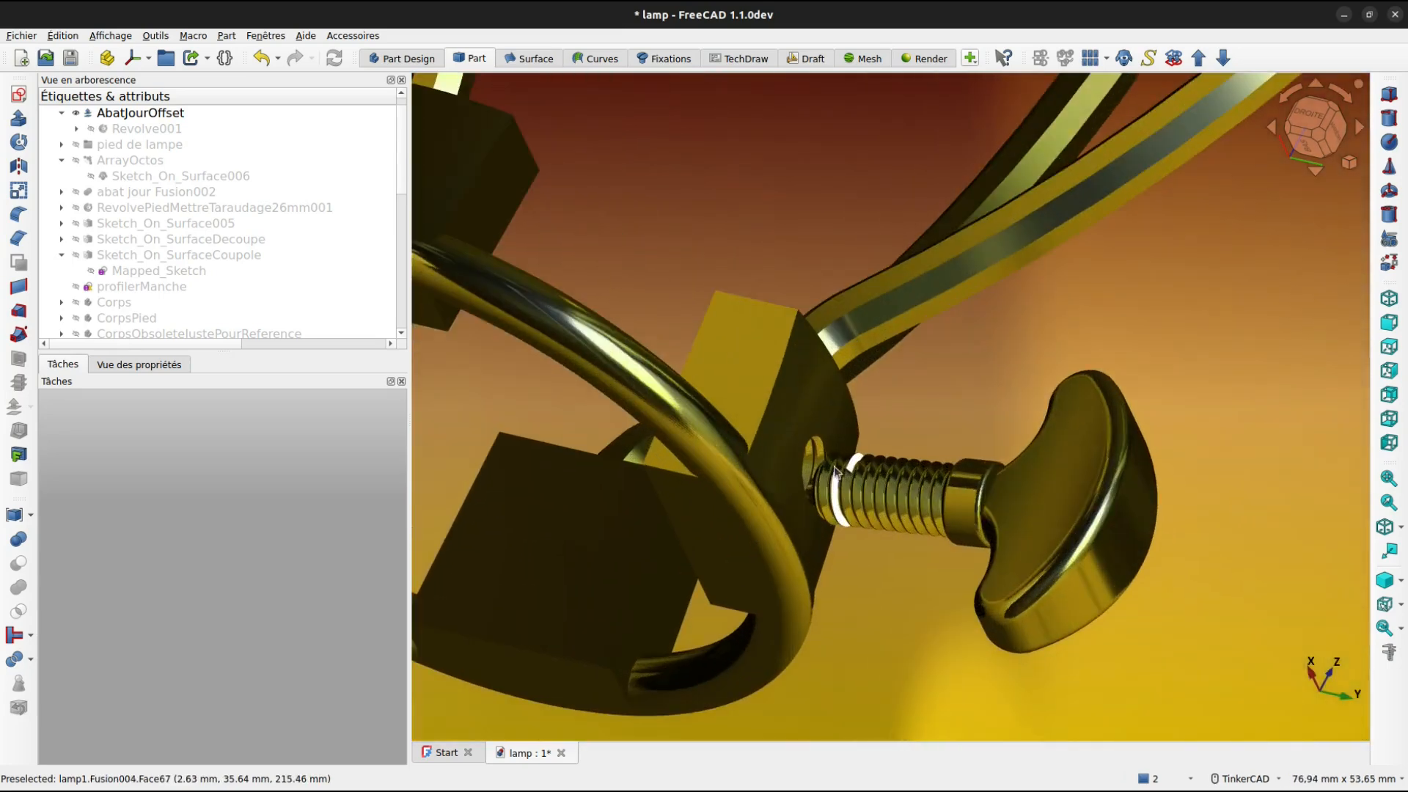
scroll(832, 473, "up", 2)
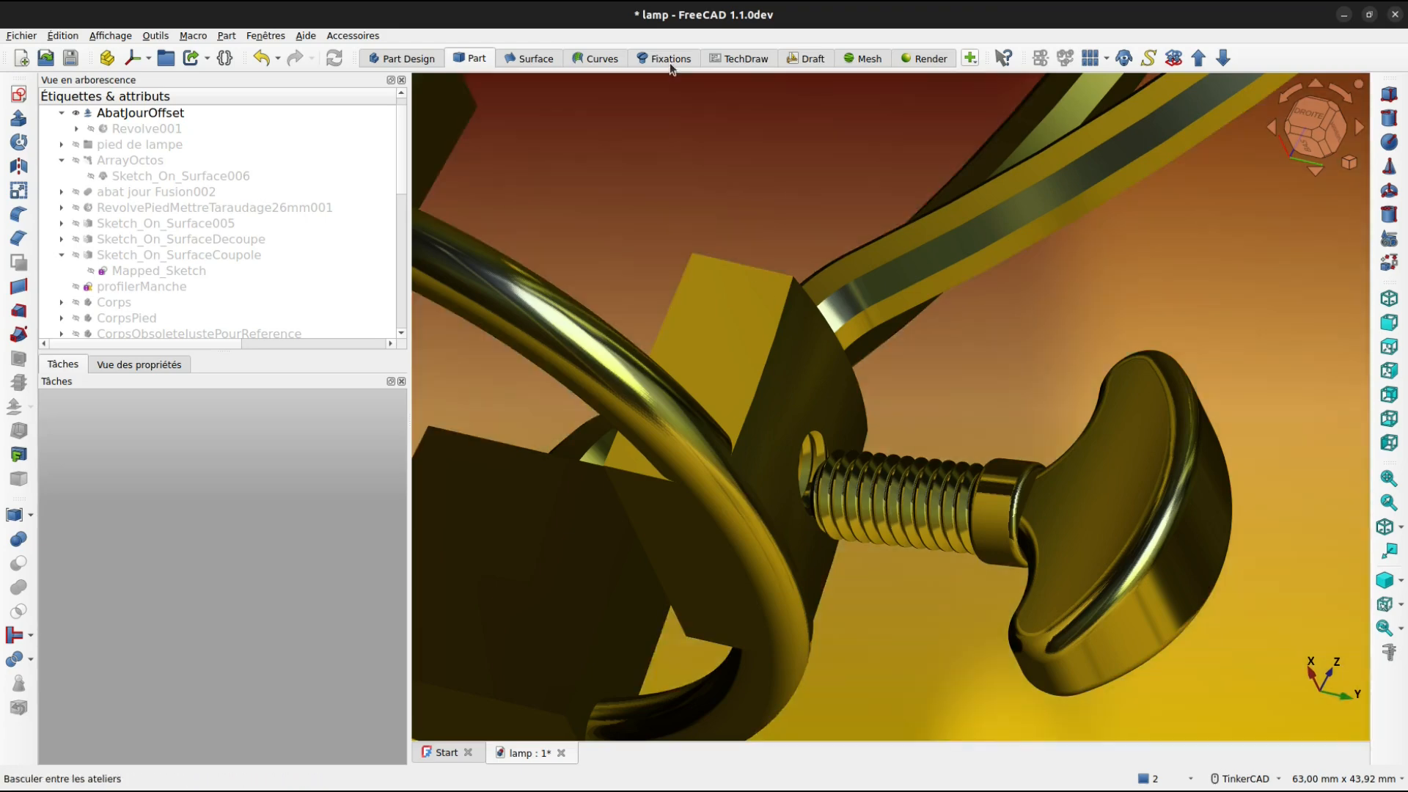
left_click(671, 59)
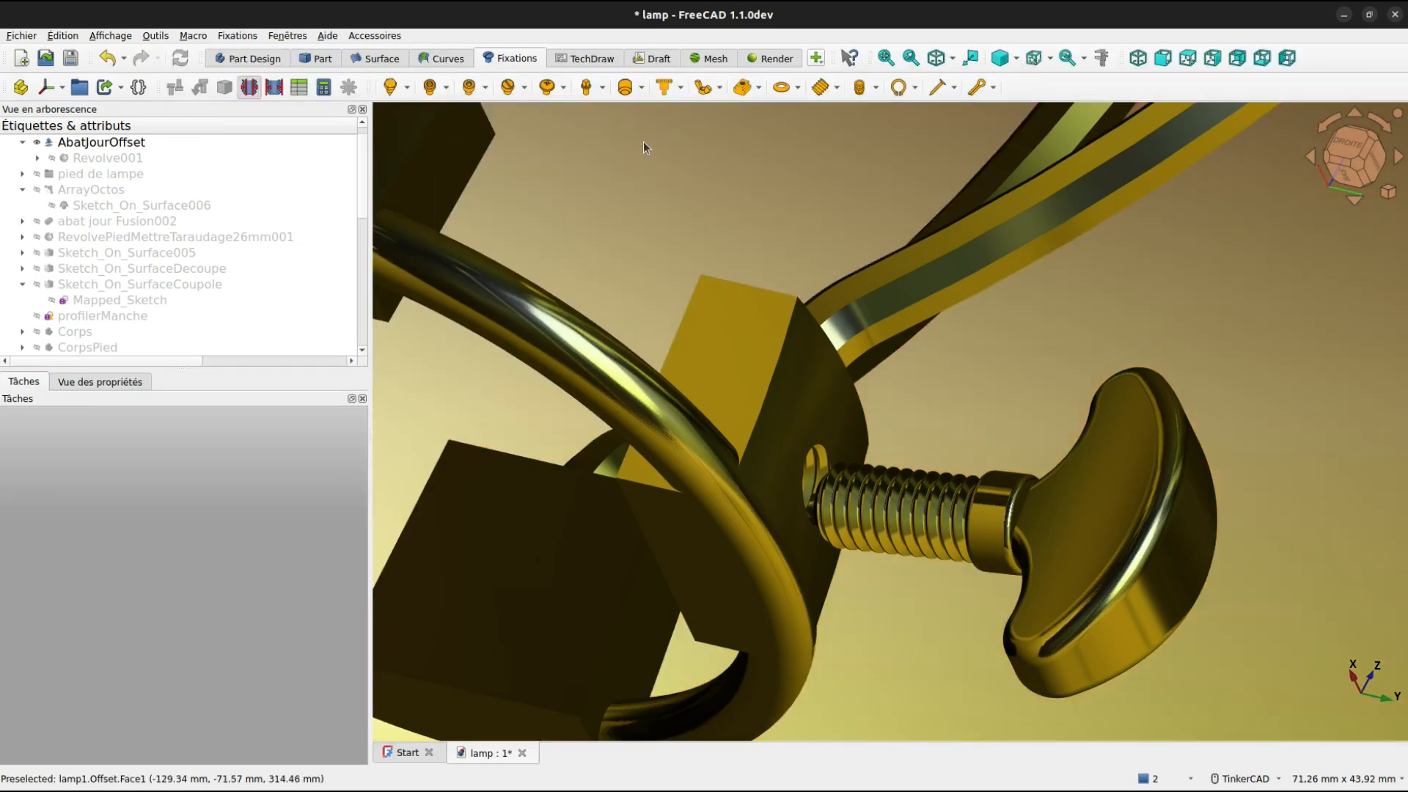
Search the addon manager for "faste", review the Fasteners Workbench details, and close the manager
left_click(157, 37)
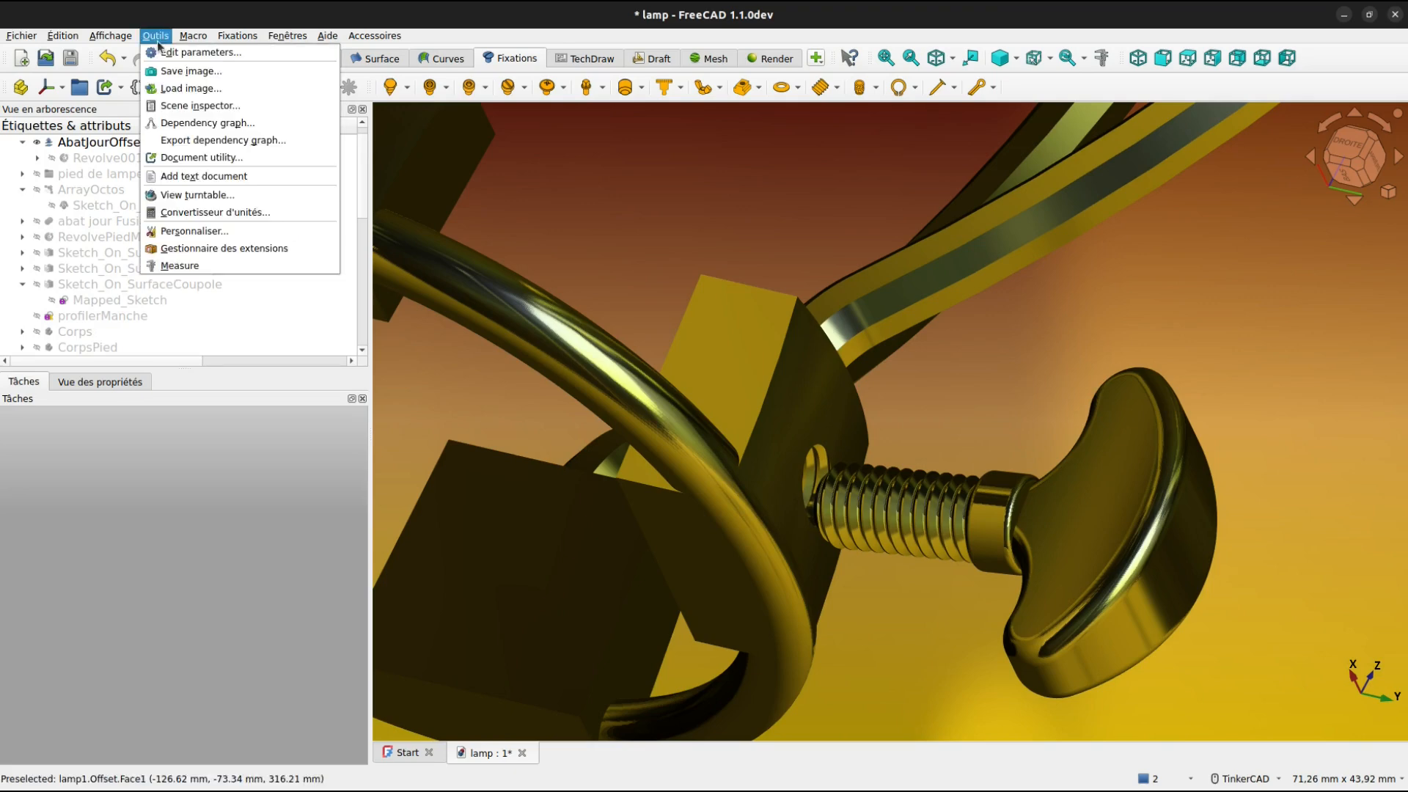
left_click(201, 248)
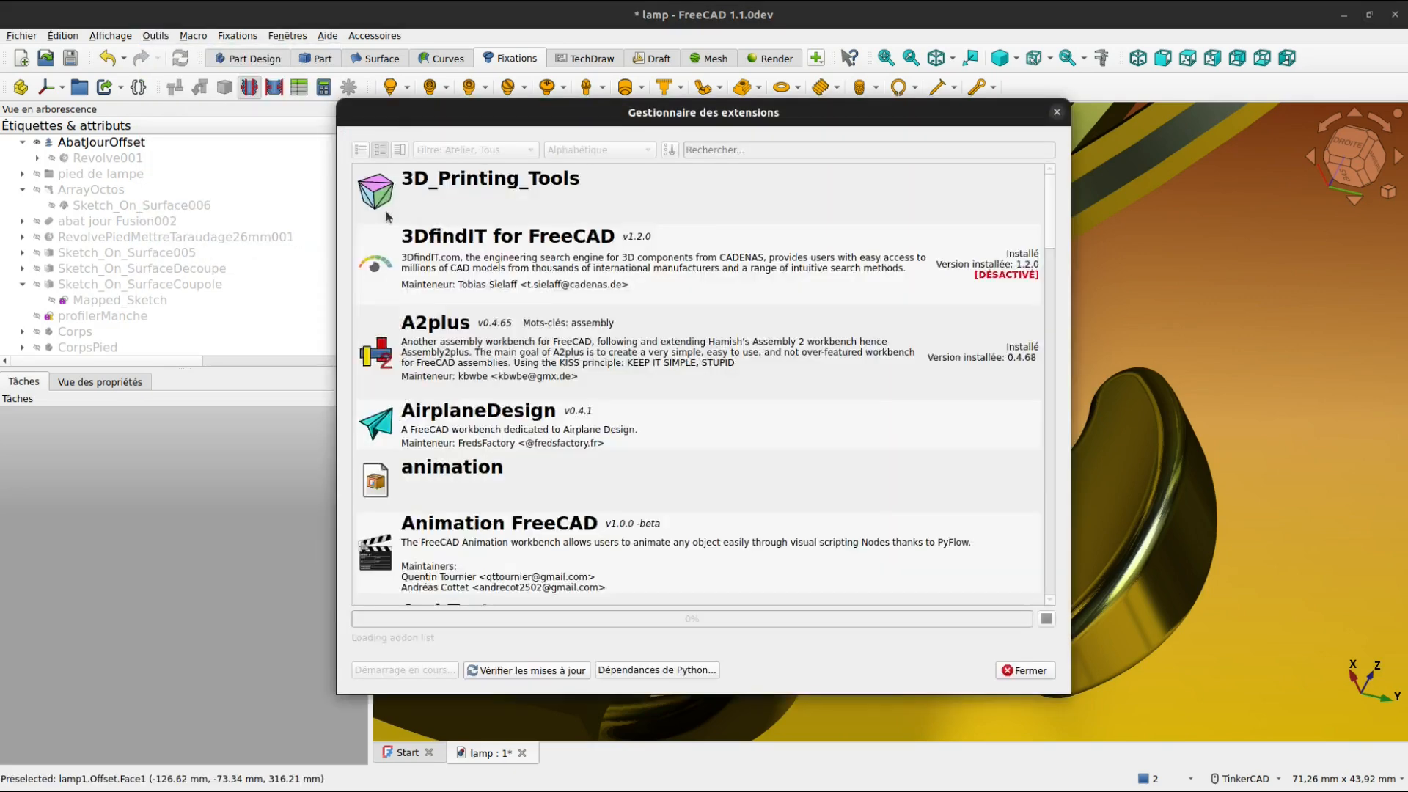
left_click(693, 149)
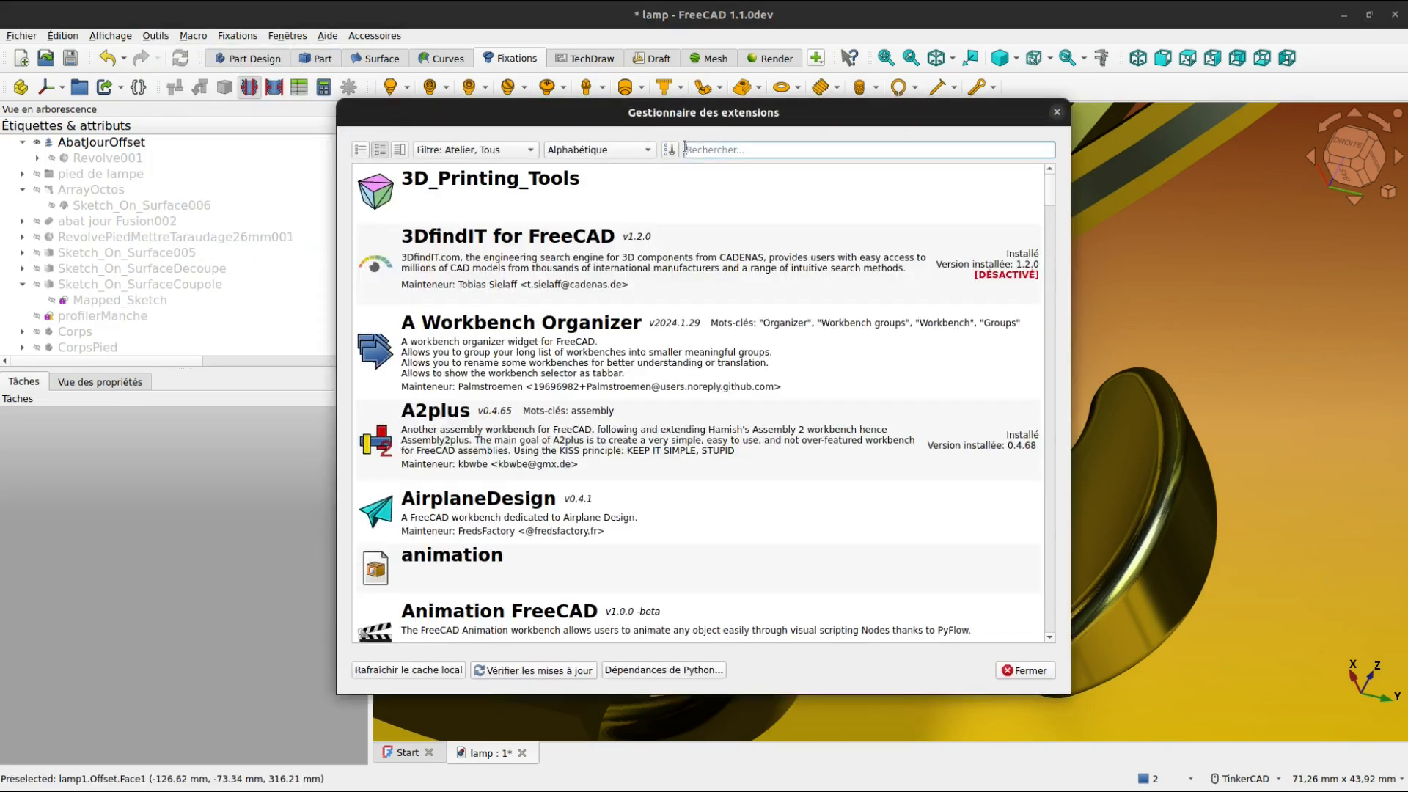
type("faste")
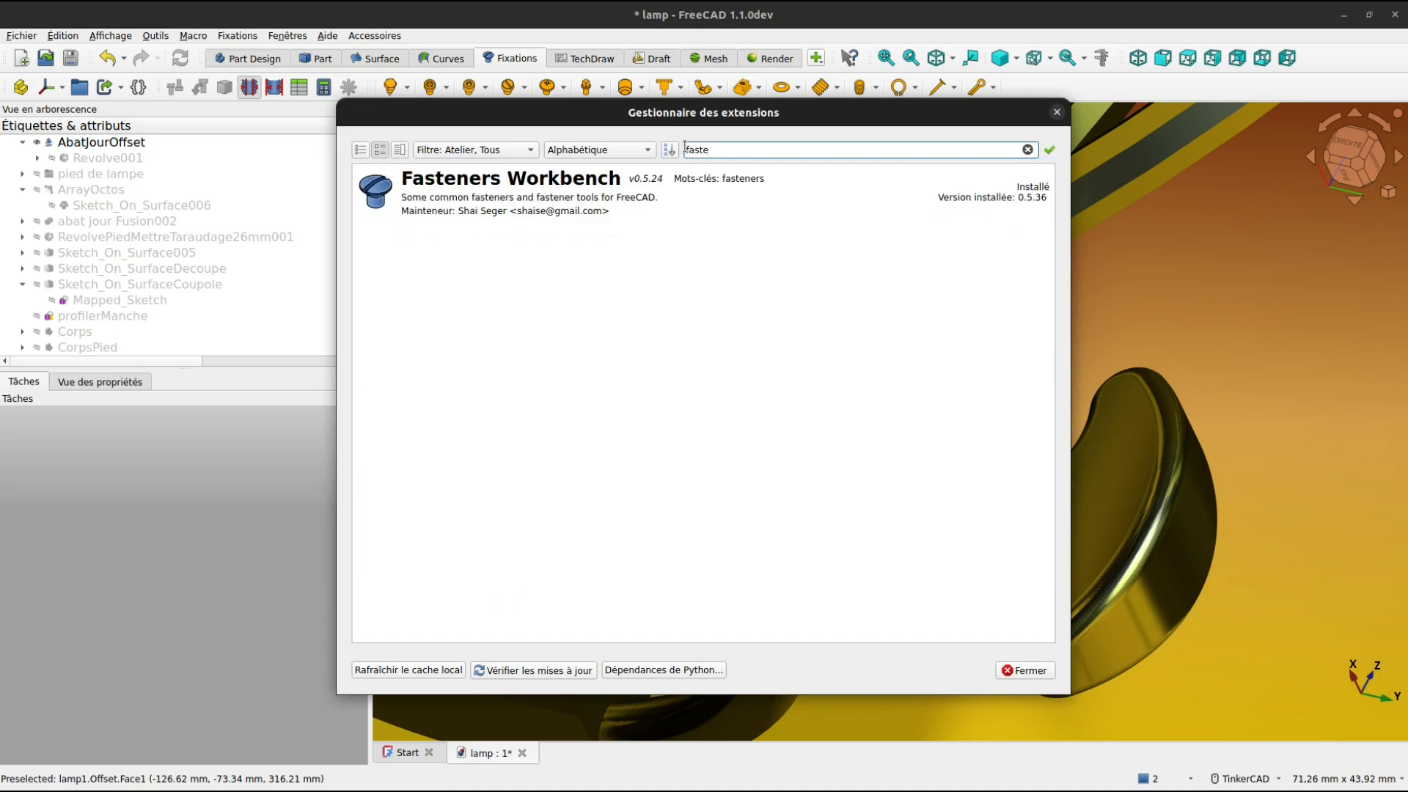
left_click(598, 182)
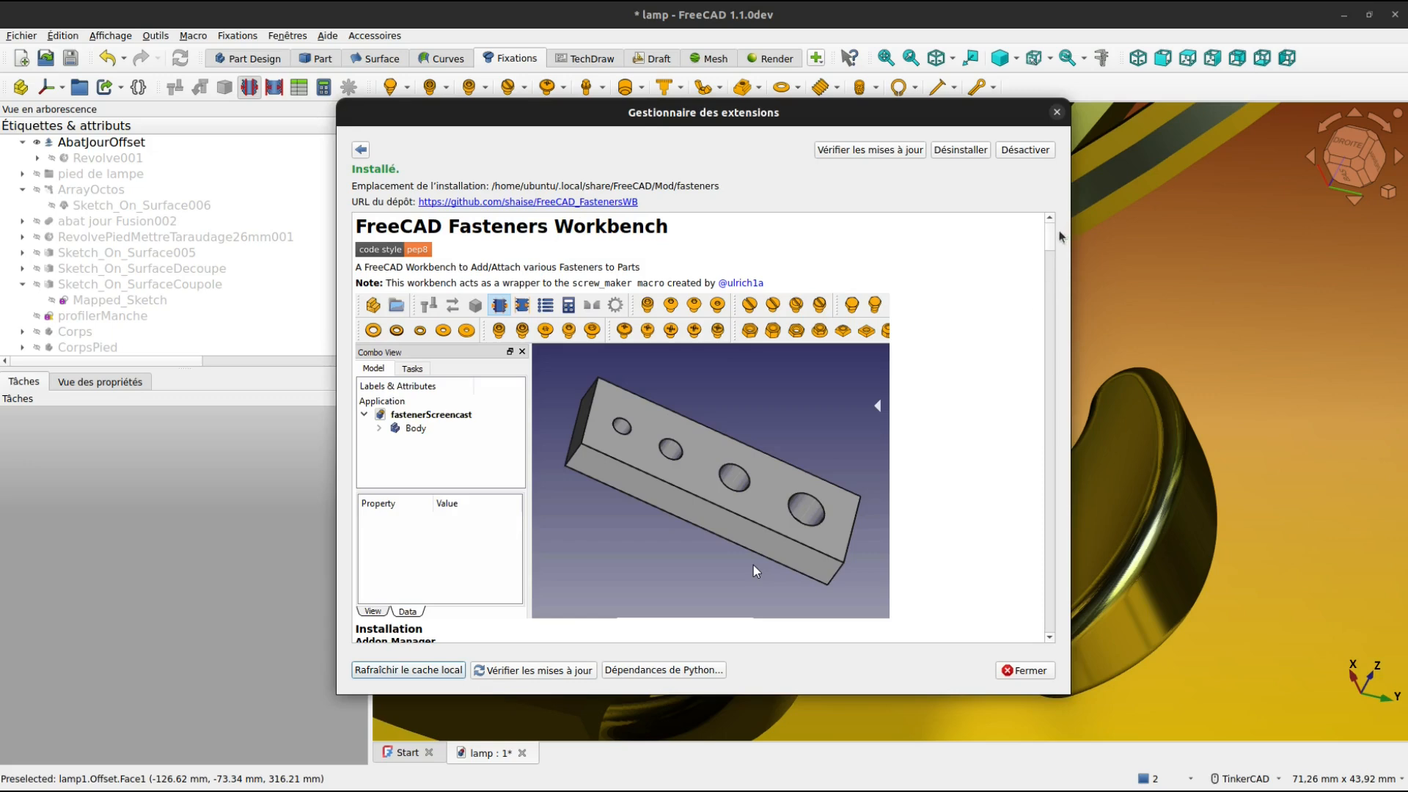
scroll(1052, 230, "down", 2)
scroll(1045, 223, "up", 2)
left_click(1035, 671)
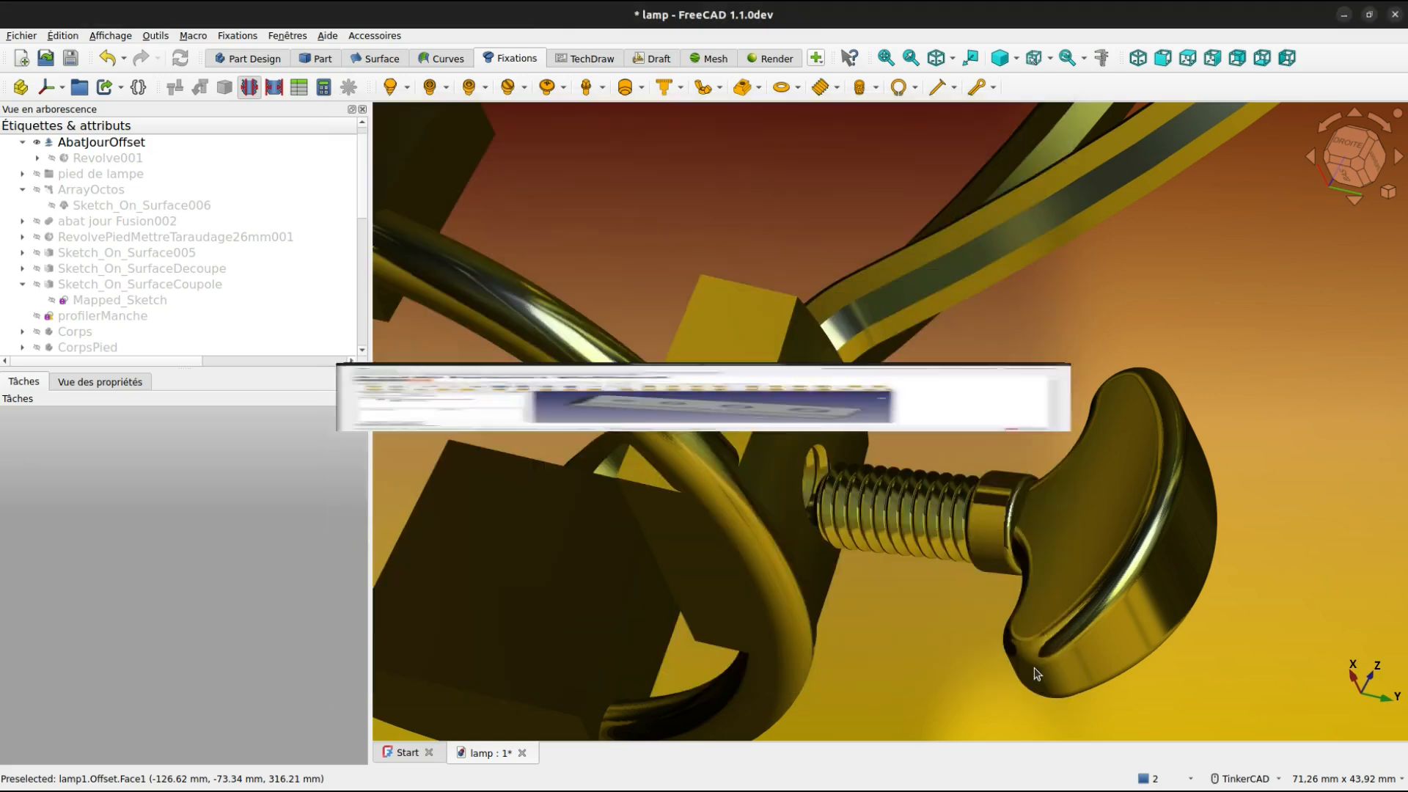
Show the Sketch_On_Surface007 octagon strip on the lampshade dome and hide it again
scroll(976, 630, "down", 3)
scroll(967, 607, "down", 3)
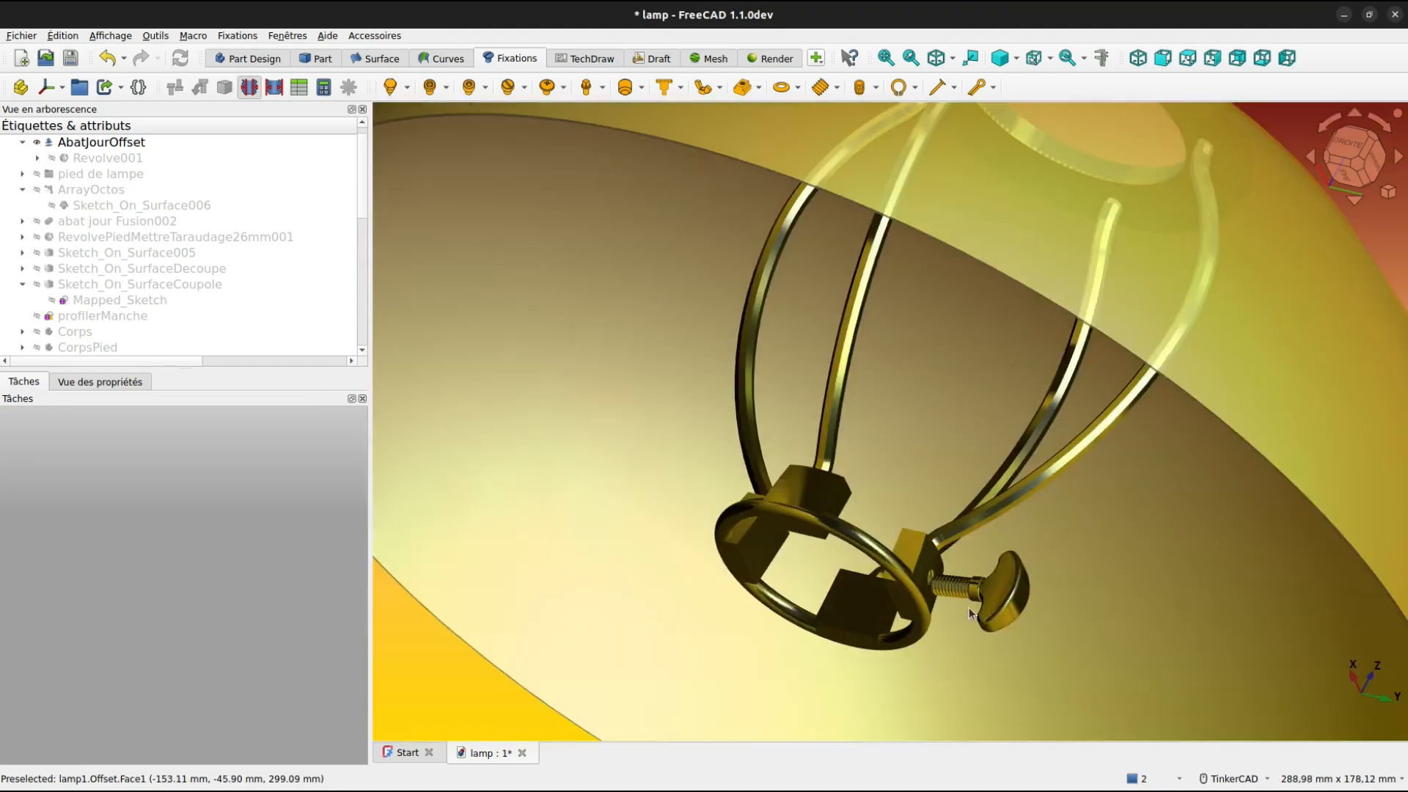
scroll(968, 598, "down", 3)
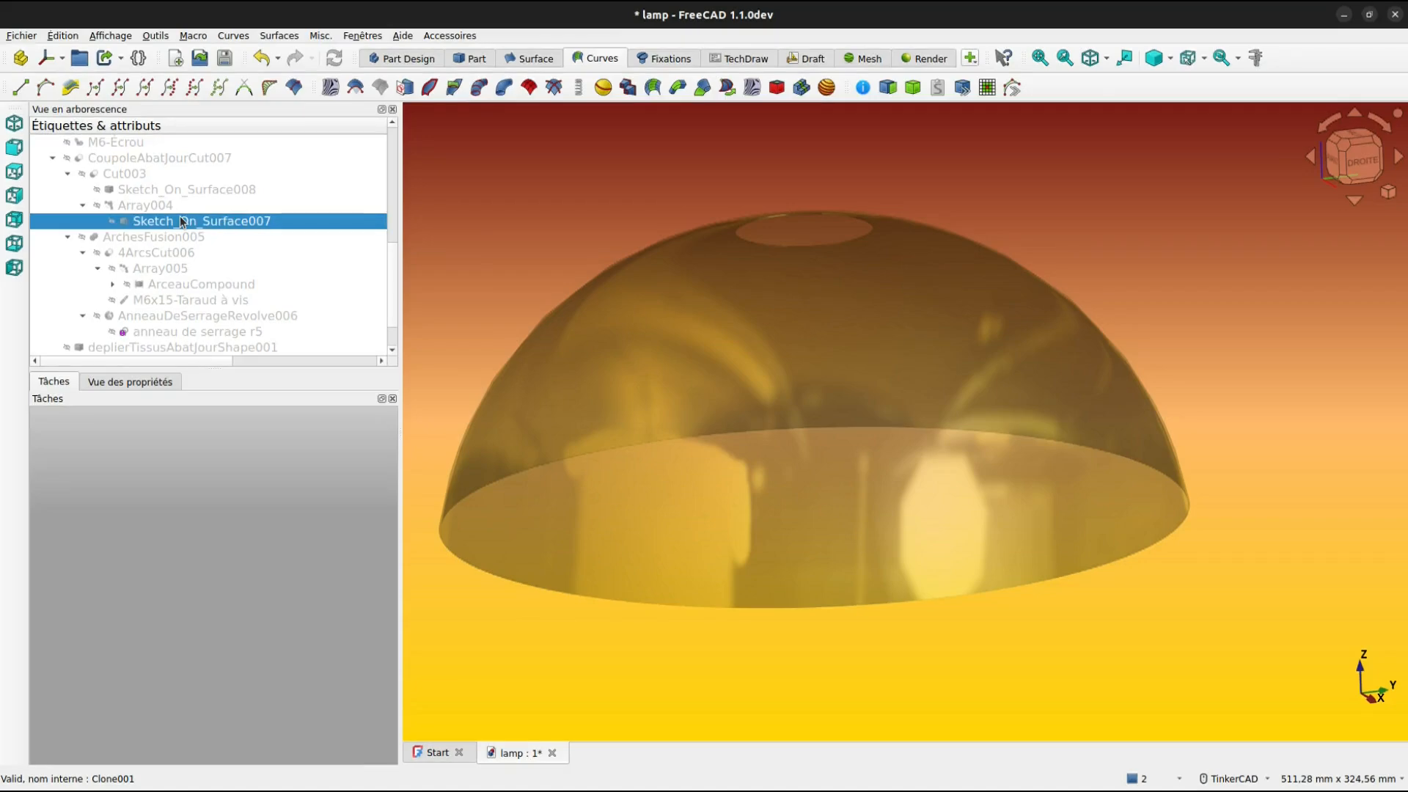
key("space")
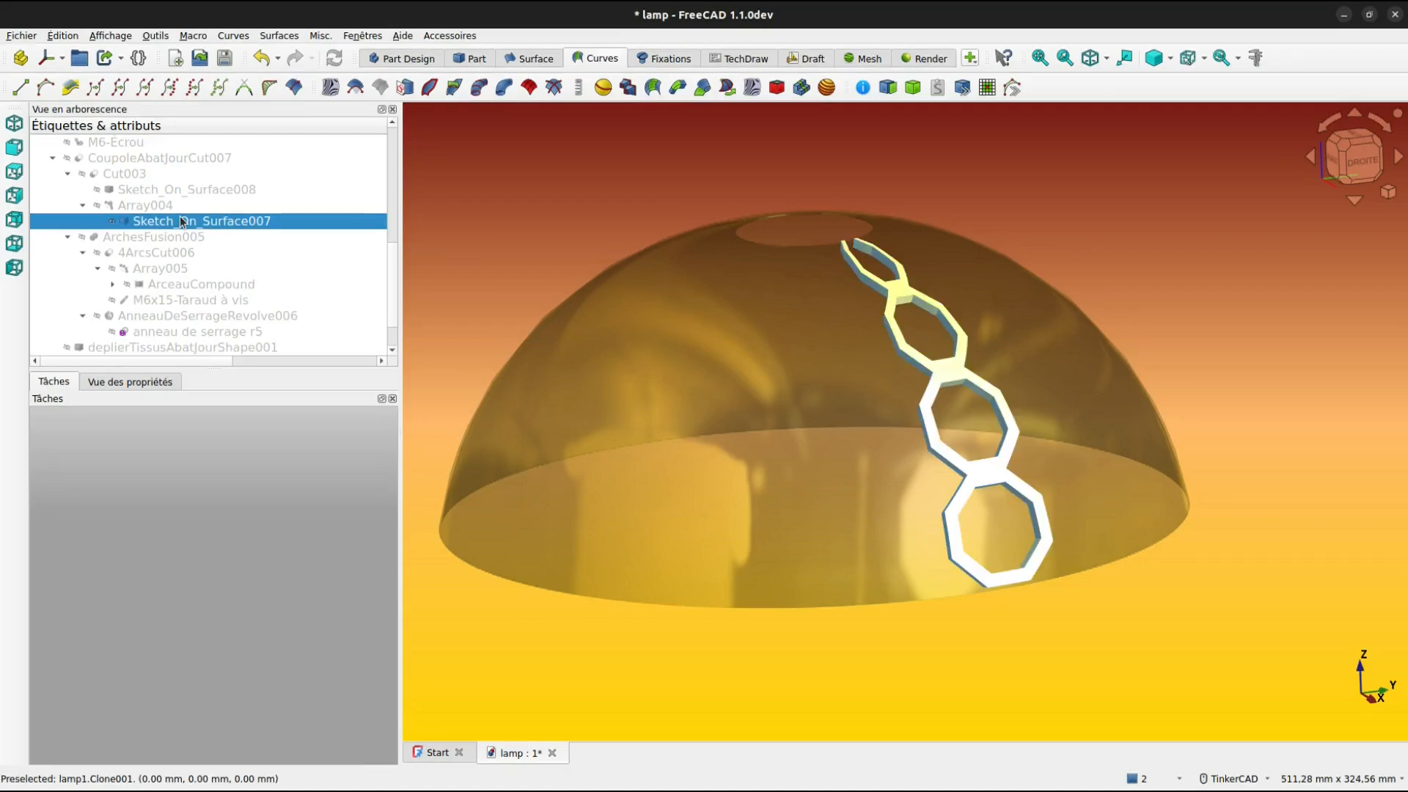
left_click(178, 208)
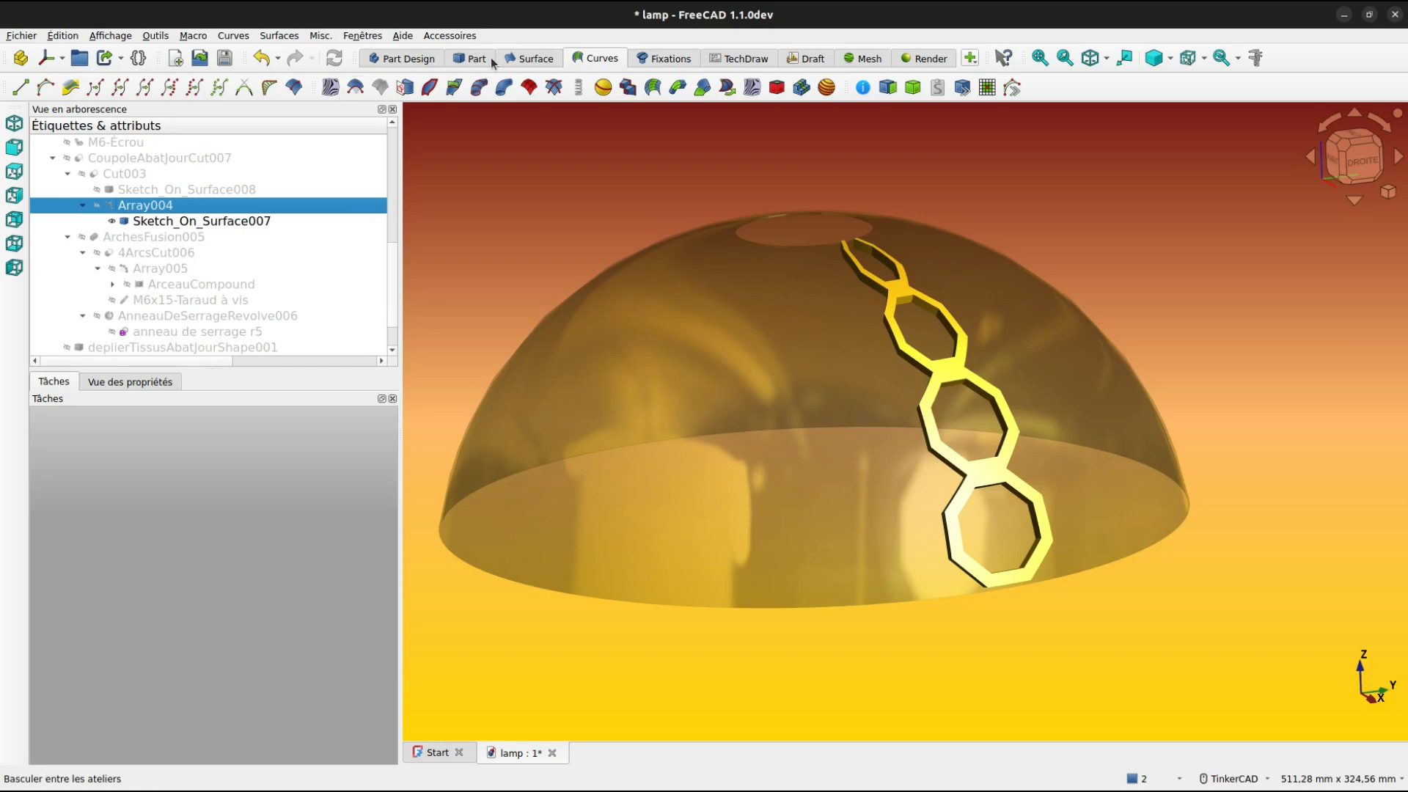
left_click(156, 35)
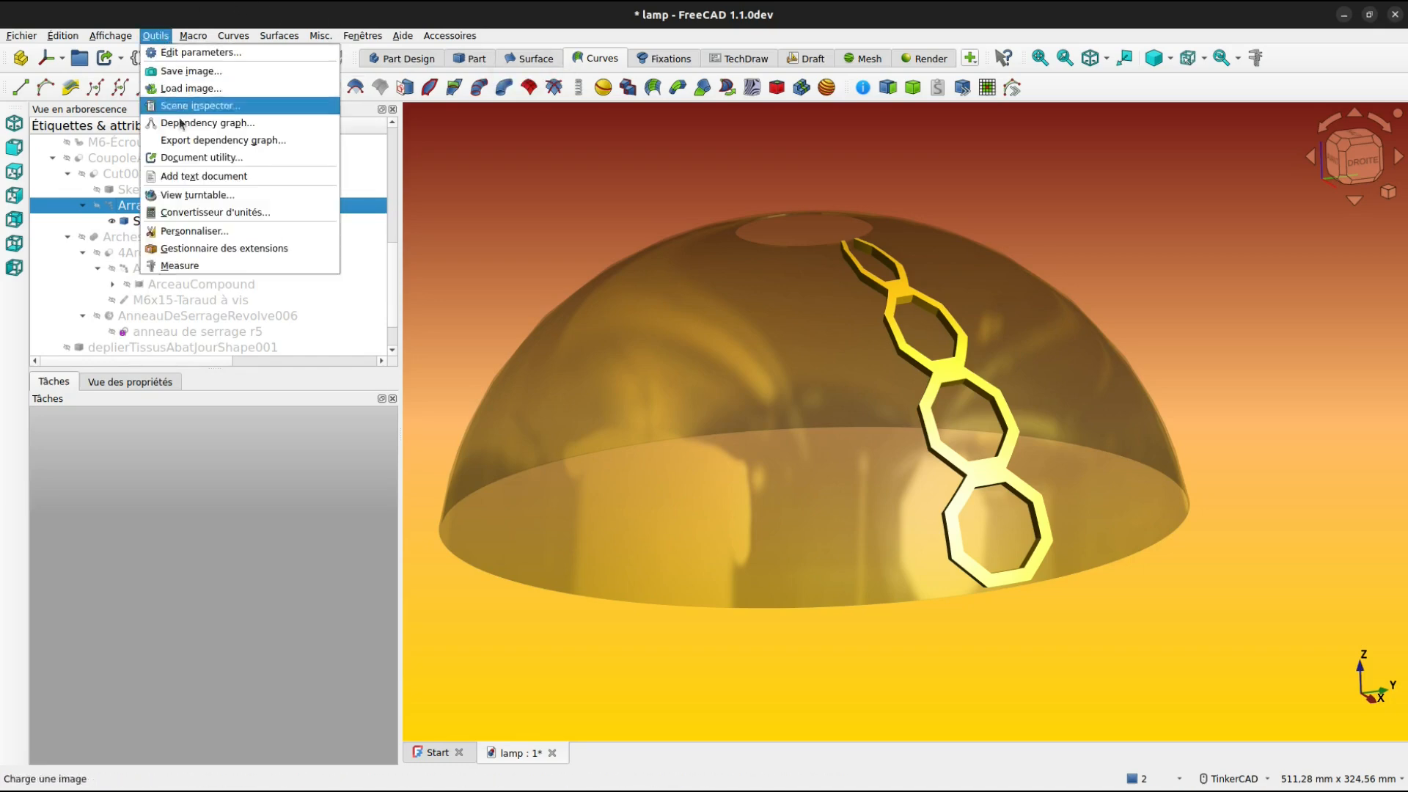
left_click(494, 172)
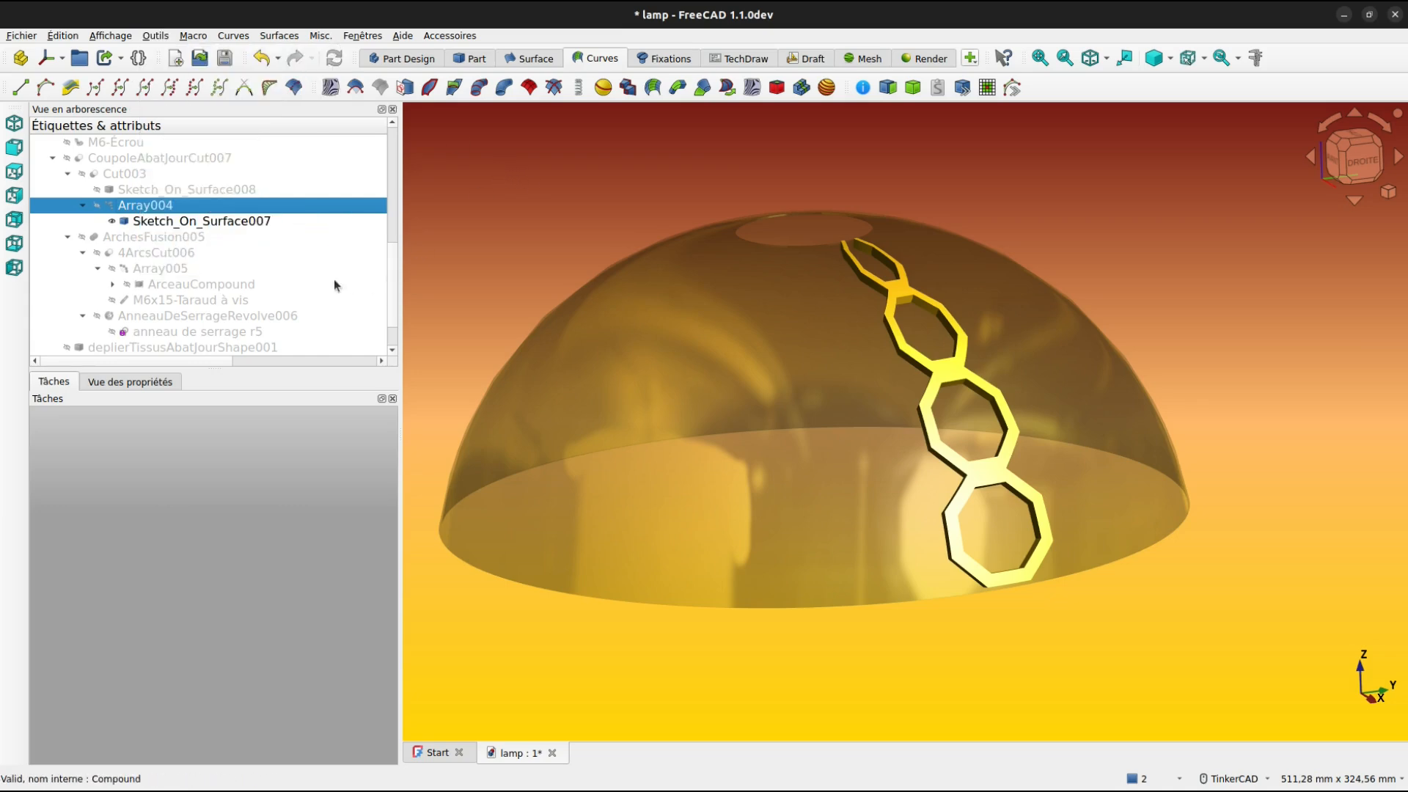
left_click(210, 222)
key("space")
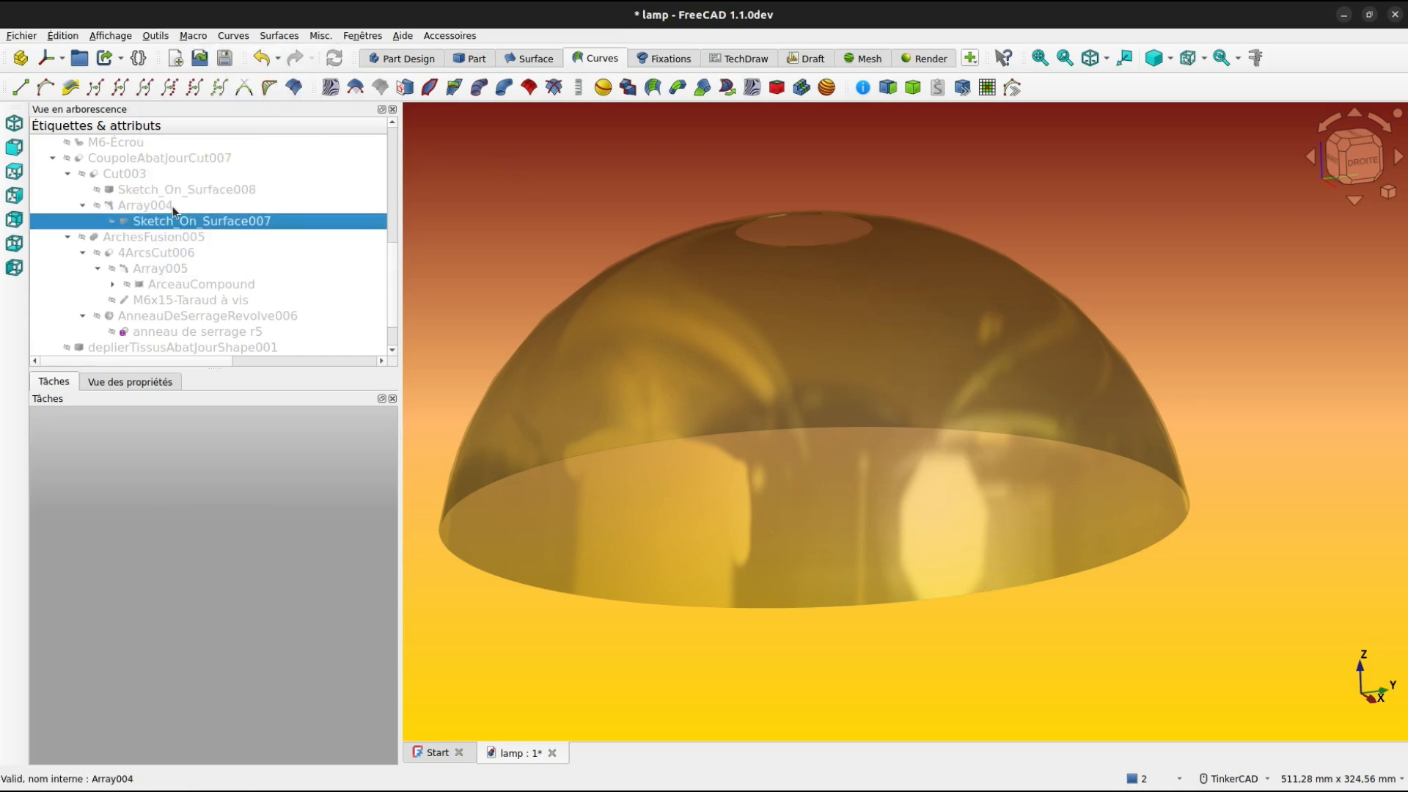
Toggle the visibility of the Array004 octagon lattice over the dome and switch to the Draft workbench
left_click(173, 205)
key("space")
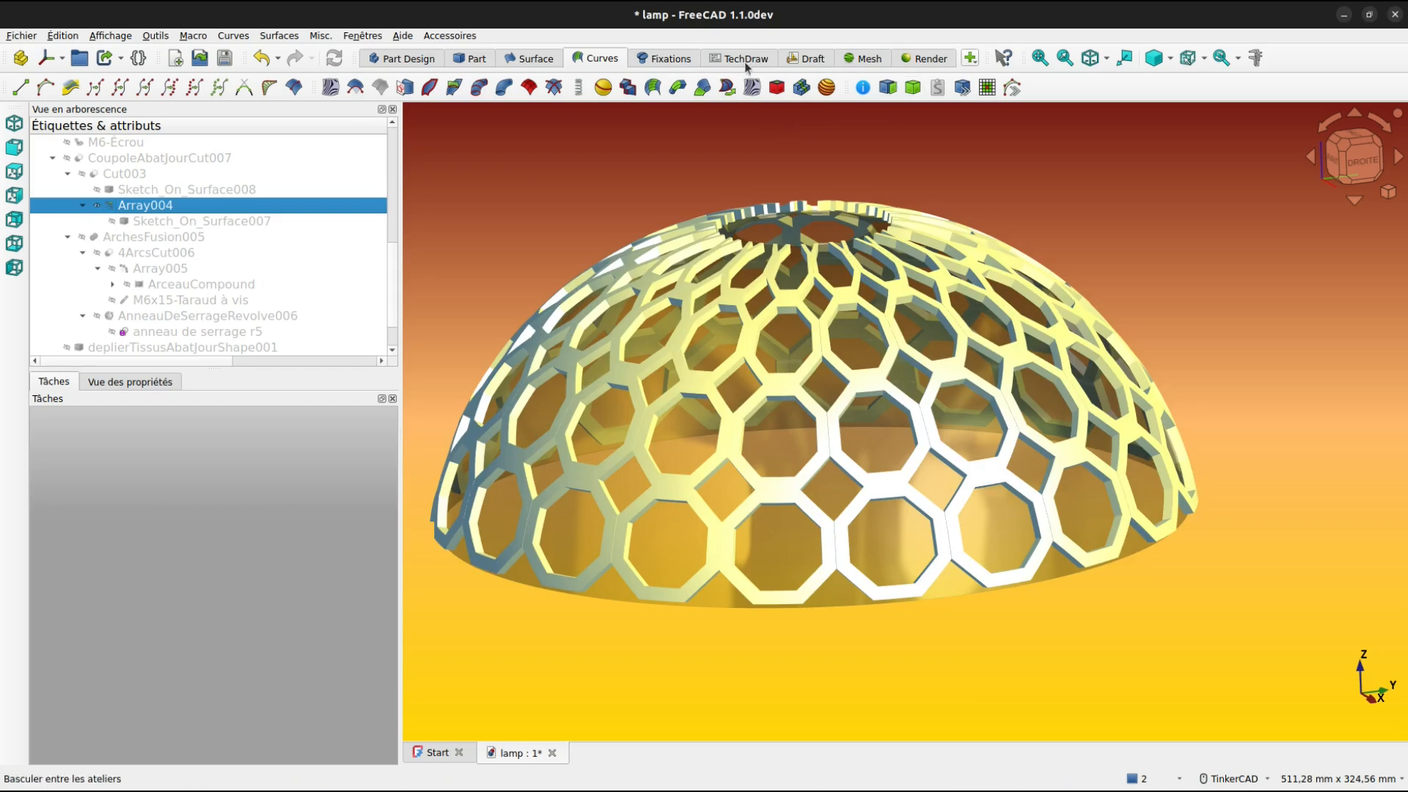
left_click(801, 59)
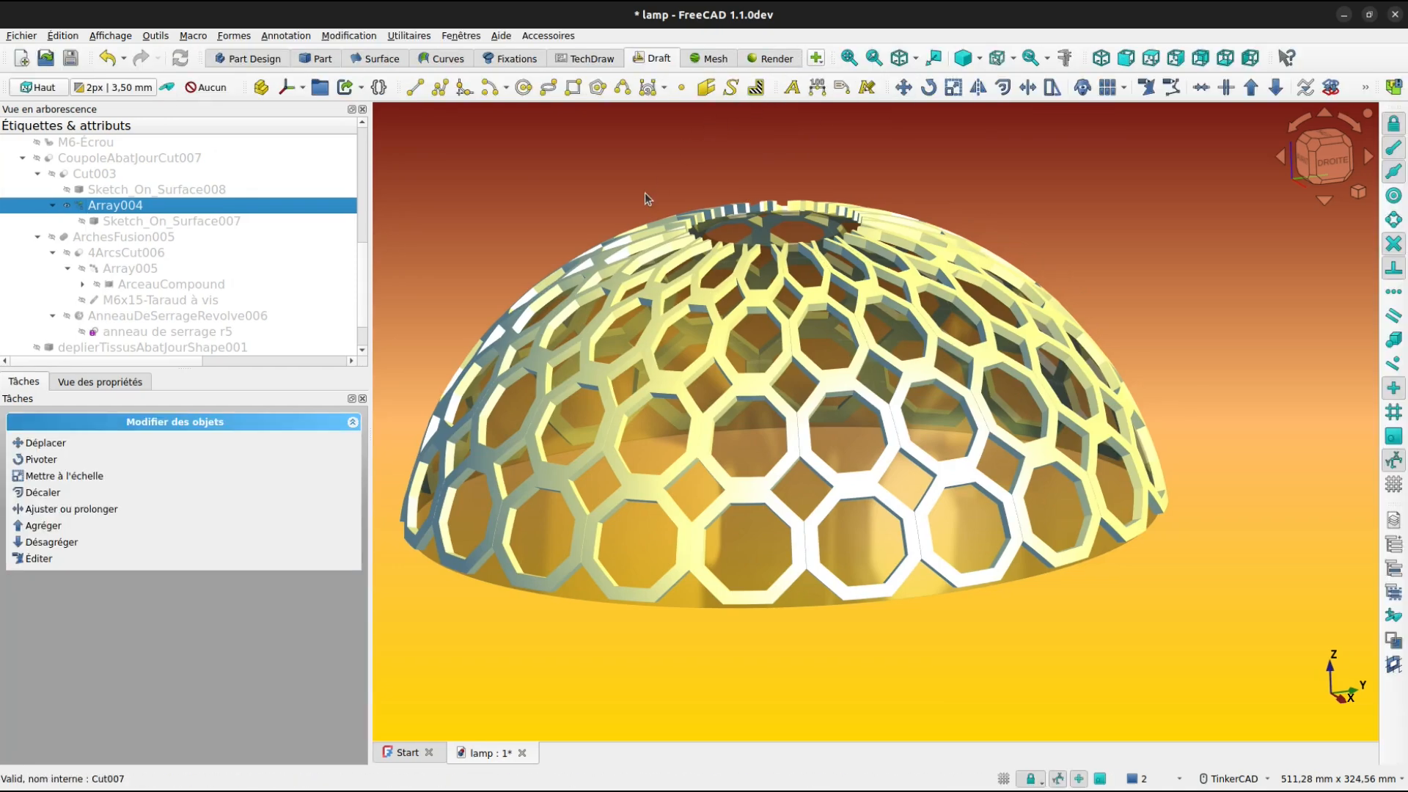
key("space")
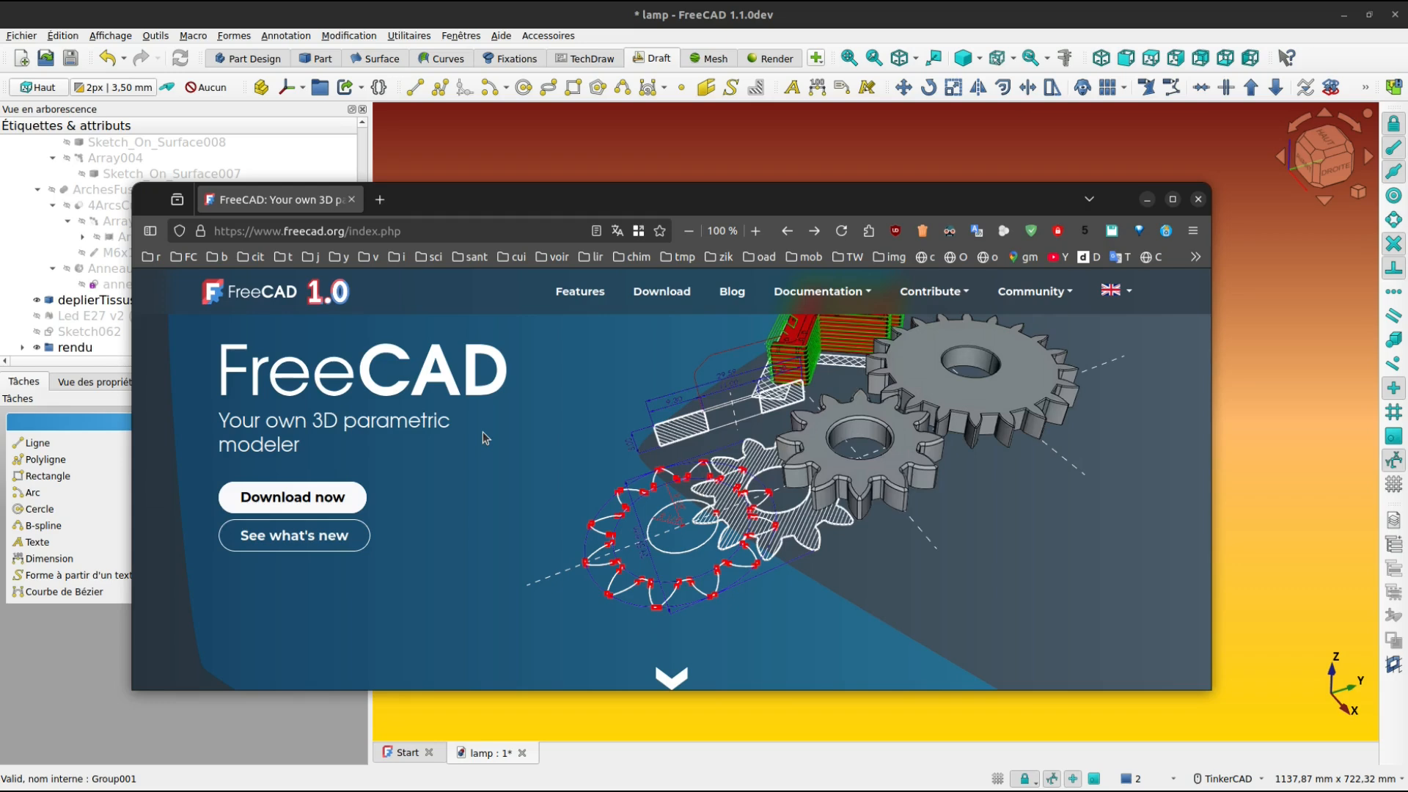
In the web browser, open the FreeCAD download page and switch the site's language to French
left_click(320, 499)
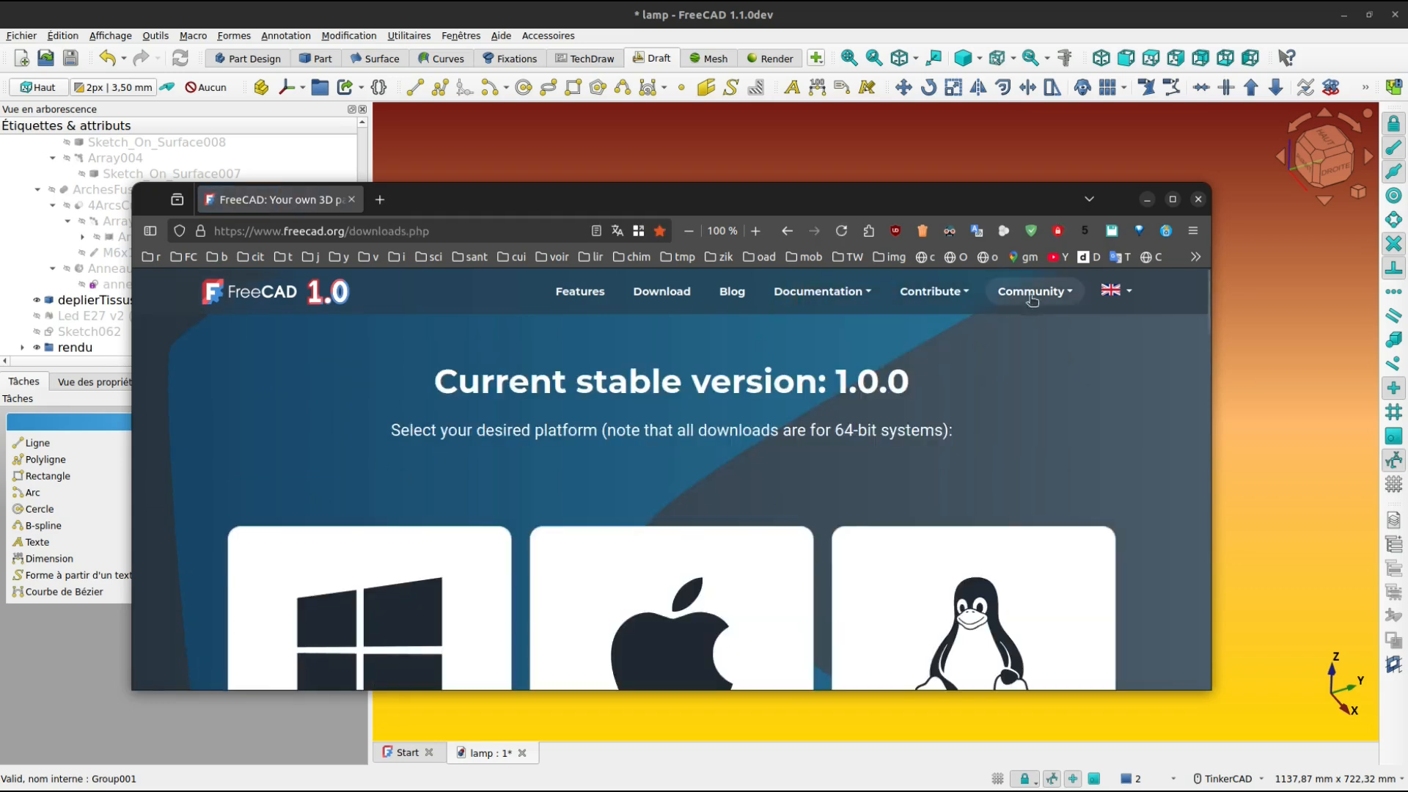
left_click(1109, 296)
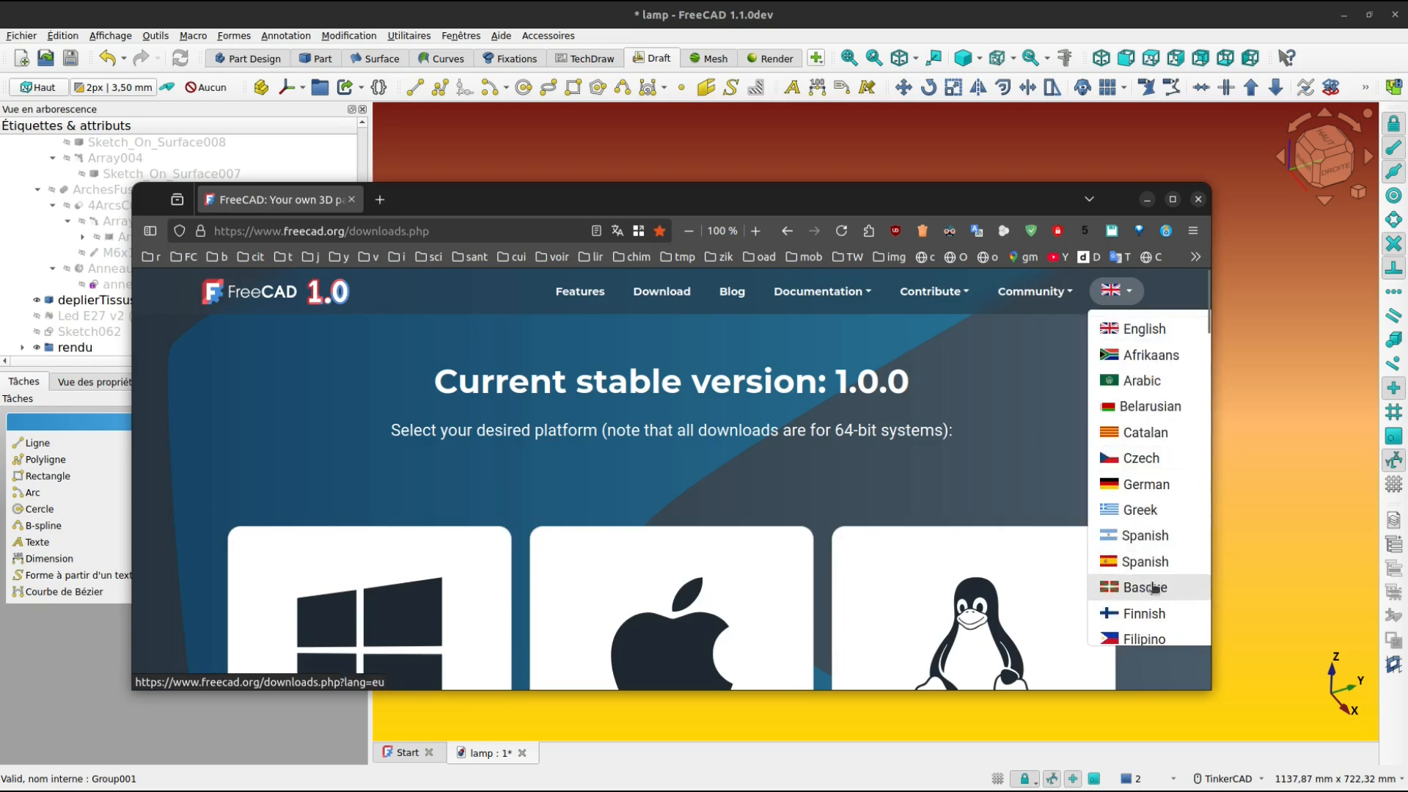
scroll(1155, 565, "down", 3)
left_click(1143, 455)
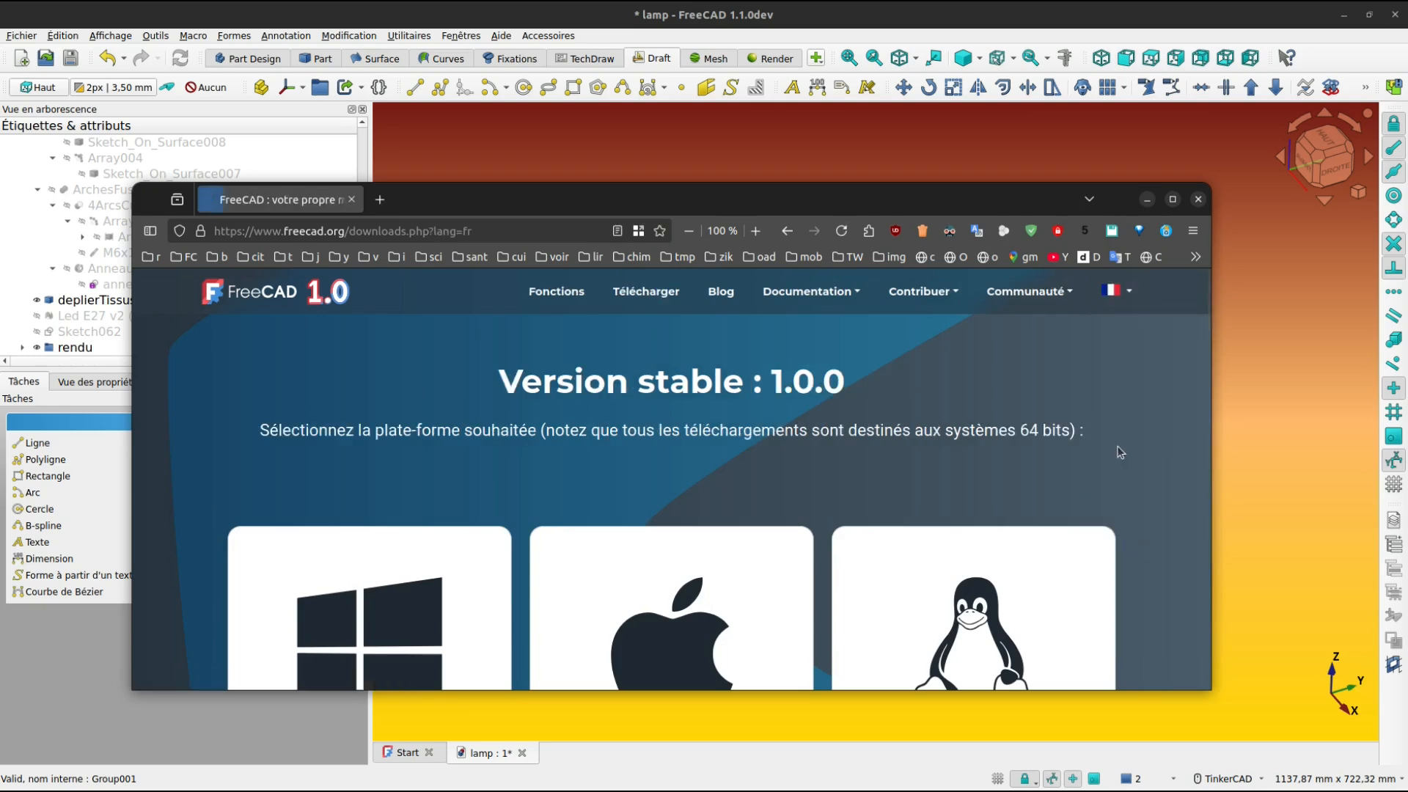
Open the weekly build release page from the "Version de développement" section of the download page
scroll(249, 442, "down", 10)
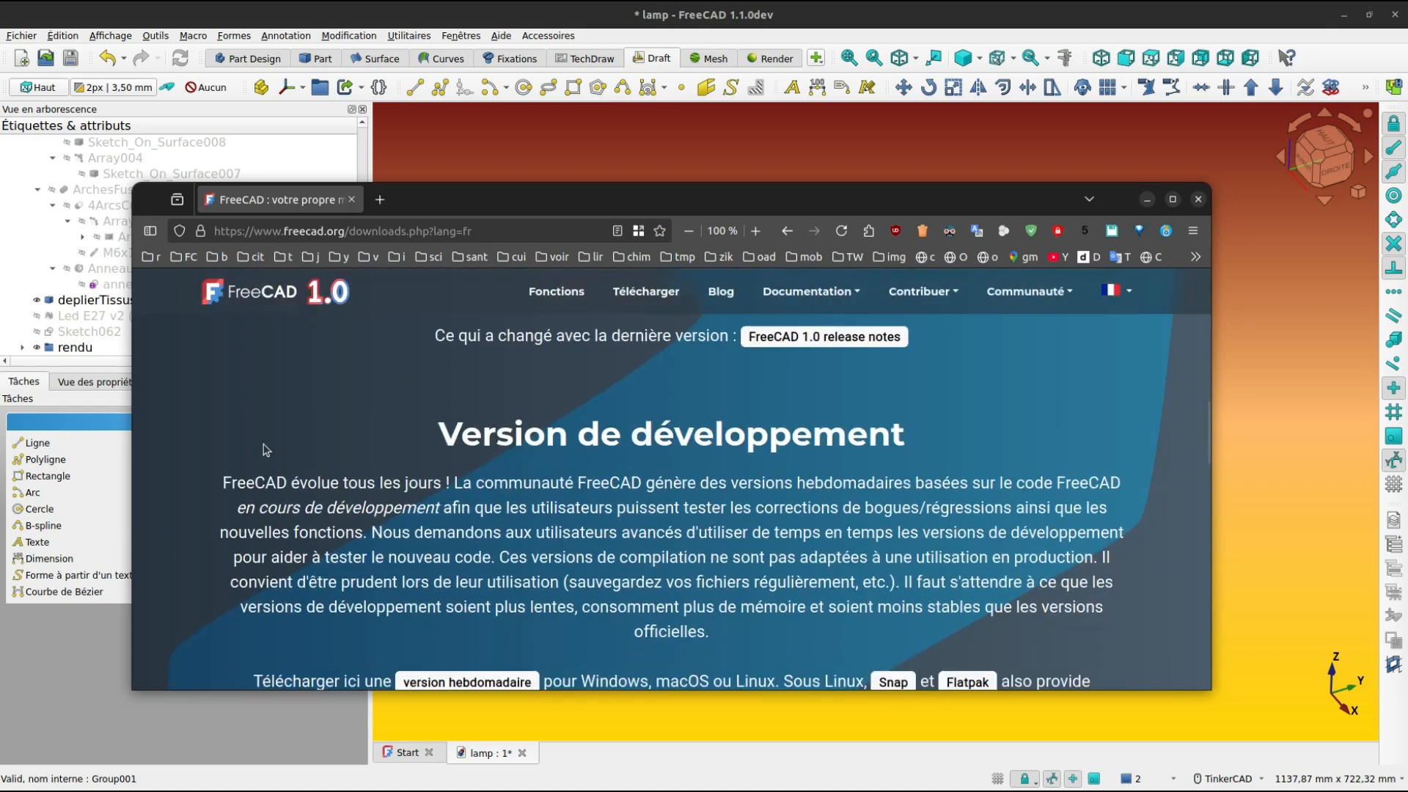
scroll(260, 462, "down", 1)
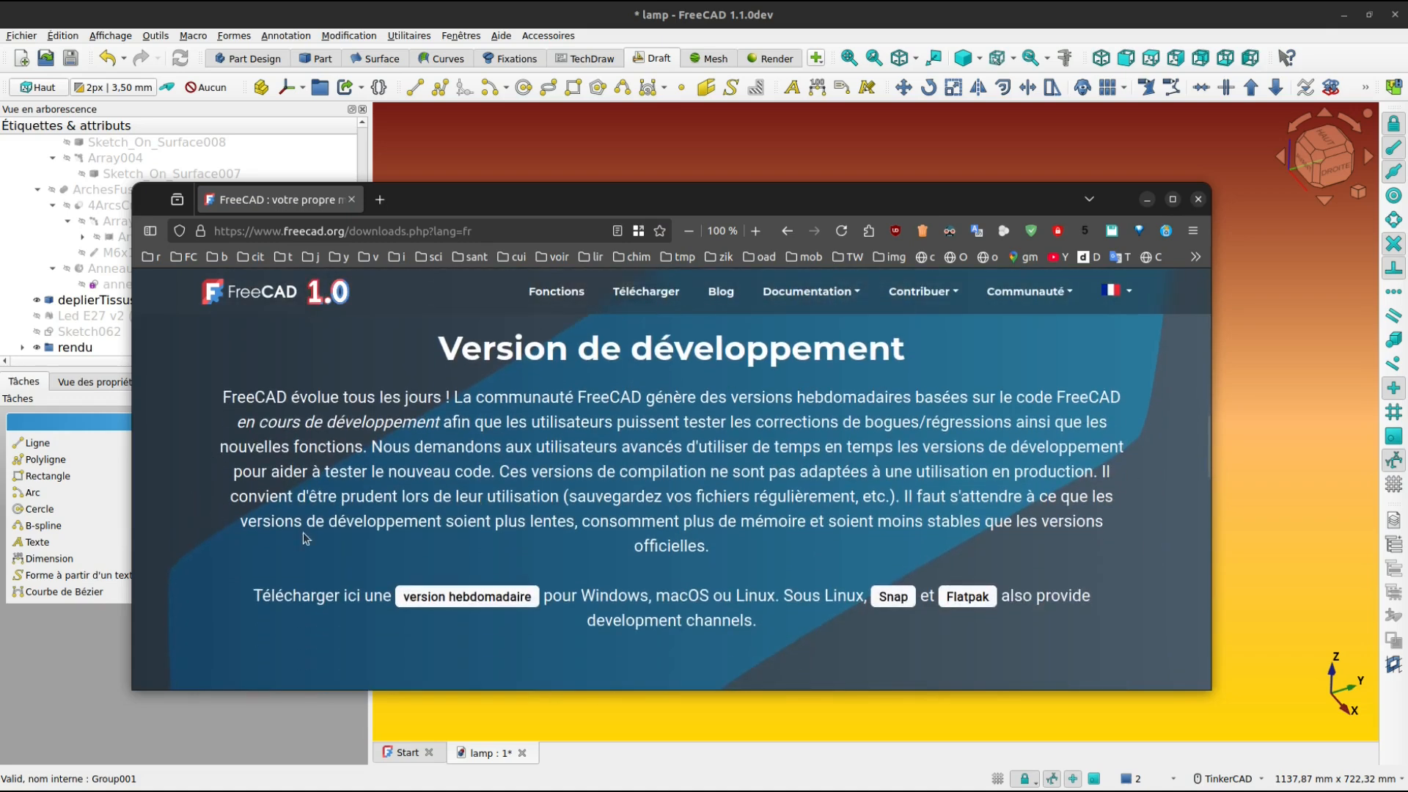
left_click(446, 597)
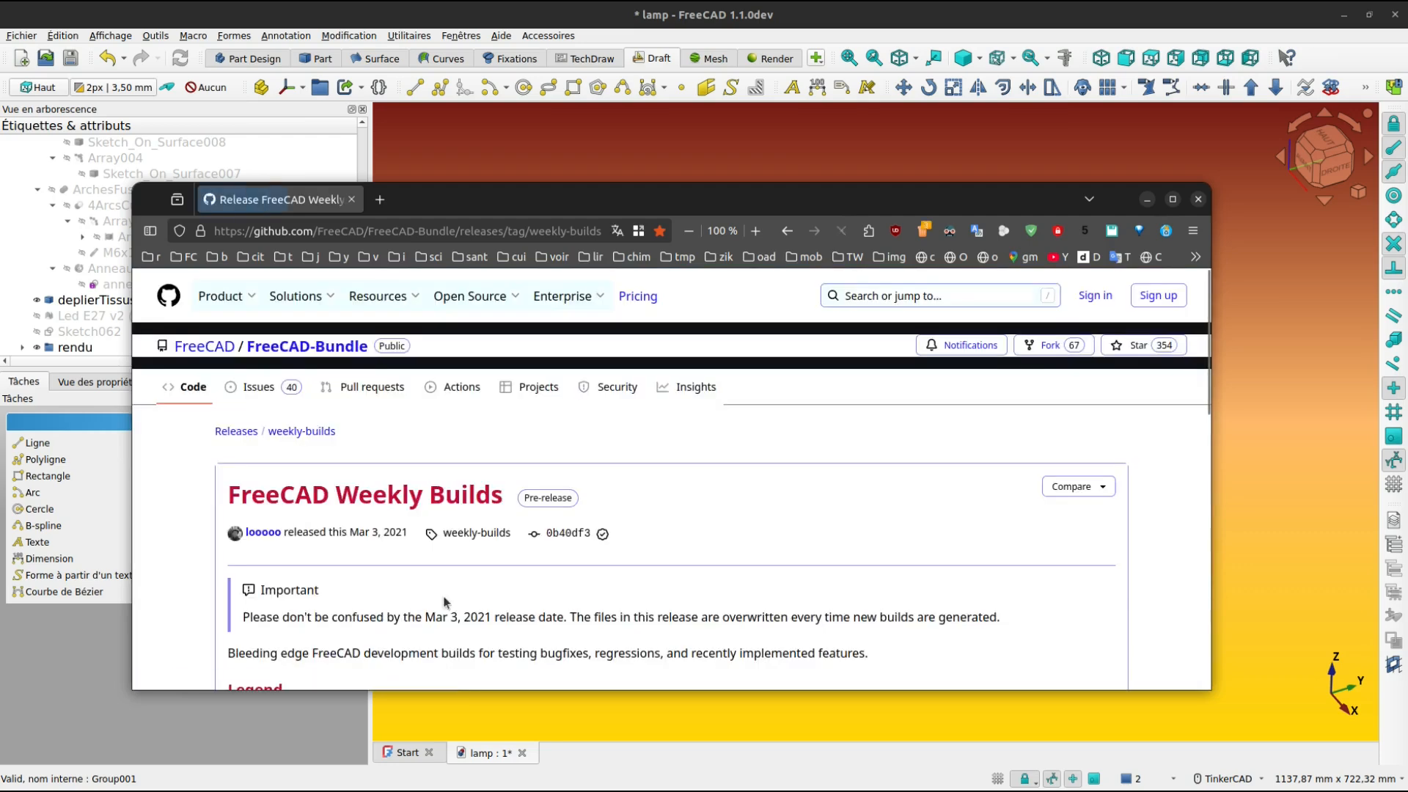
Review the FreeCAD Weekly Builds usage notes and downloadable assets for each operating system, and return to the previous page
scroll(204, 440, "down", 15)
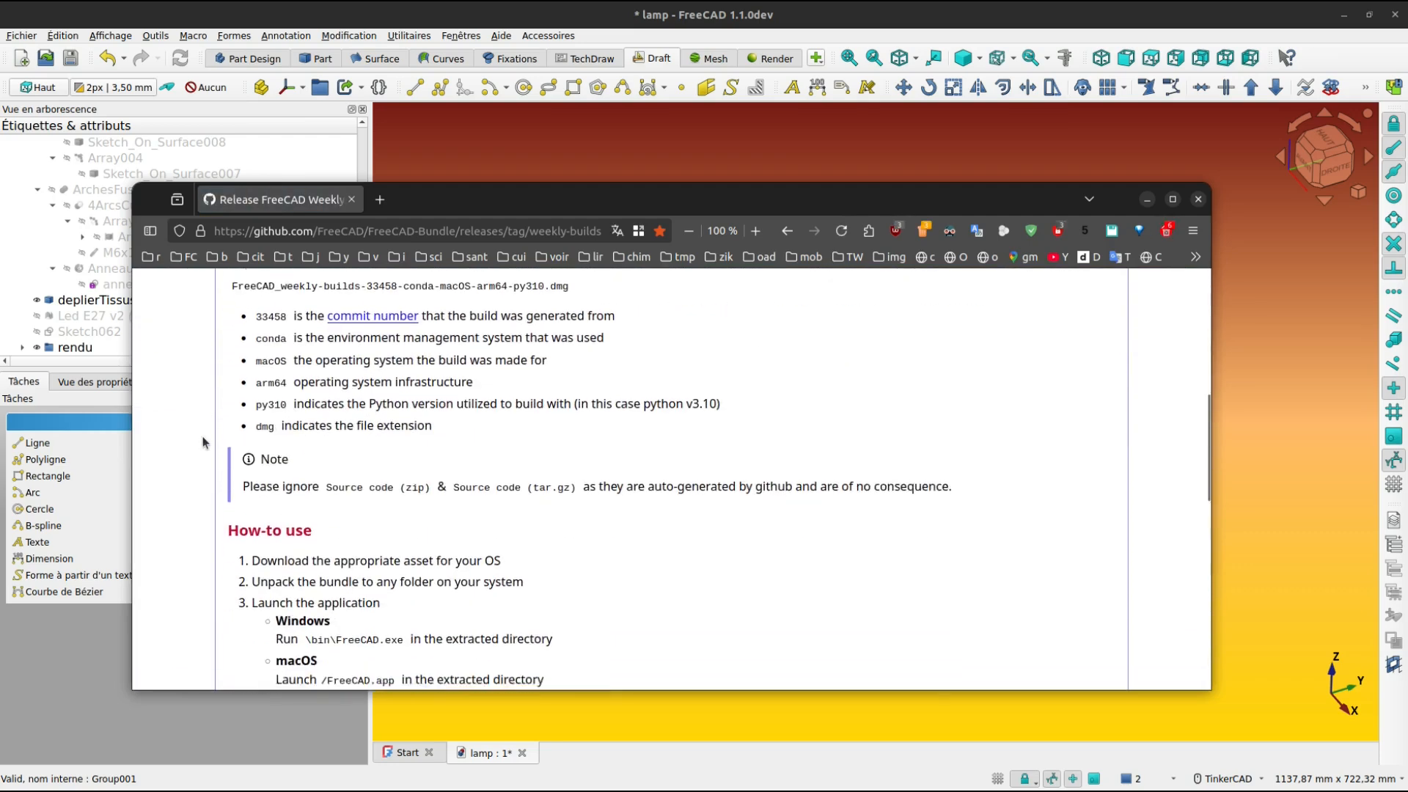
scroll(206, 440, "down", 2)
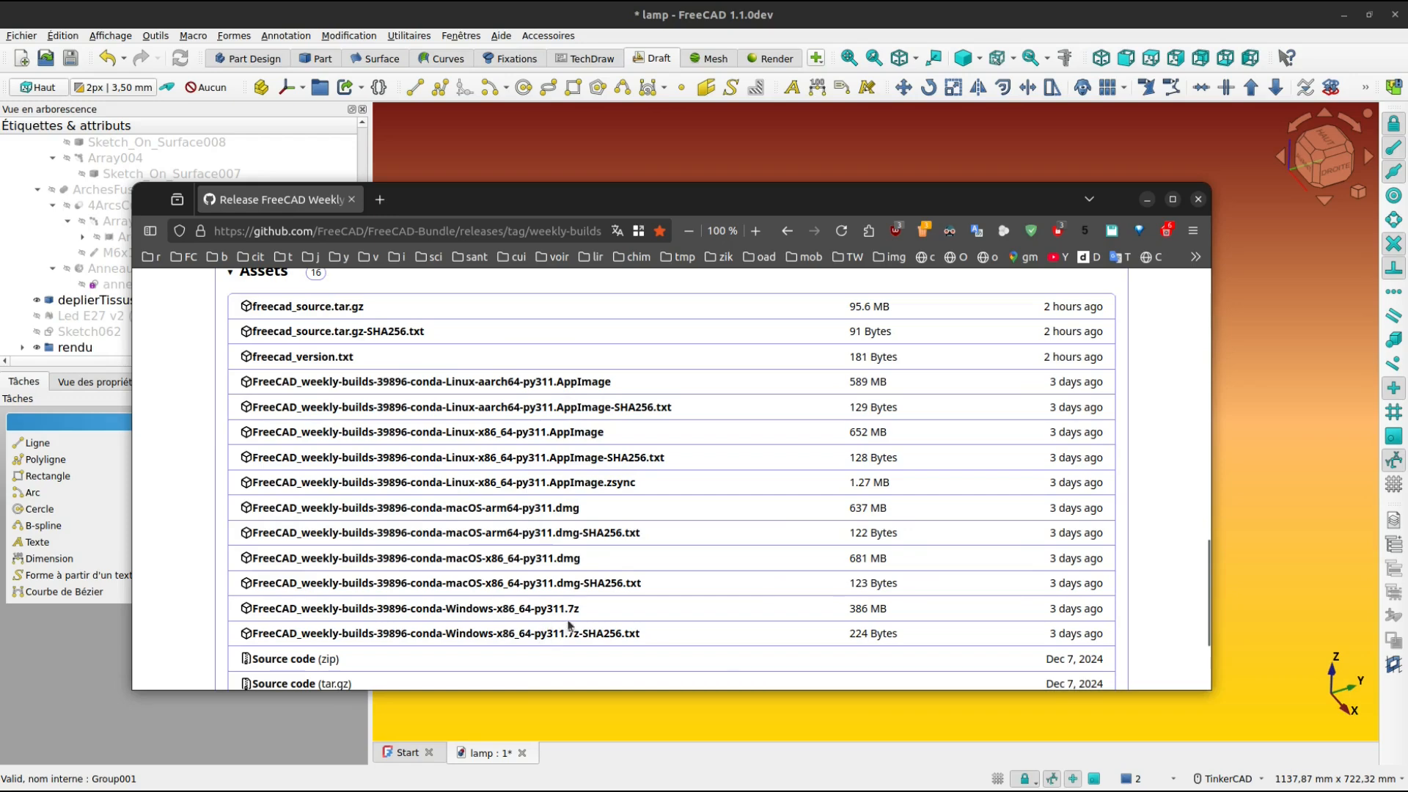
scroll(419, 519, "up", 5)
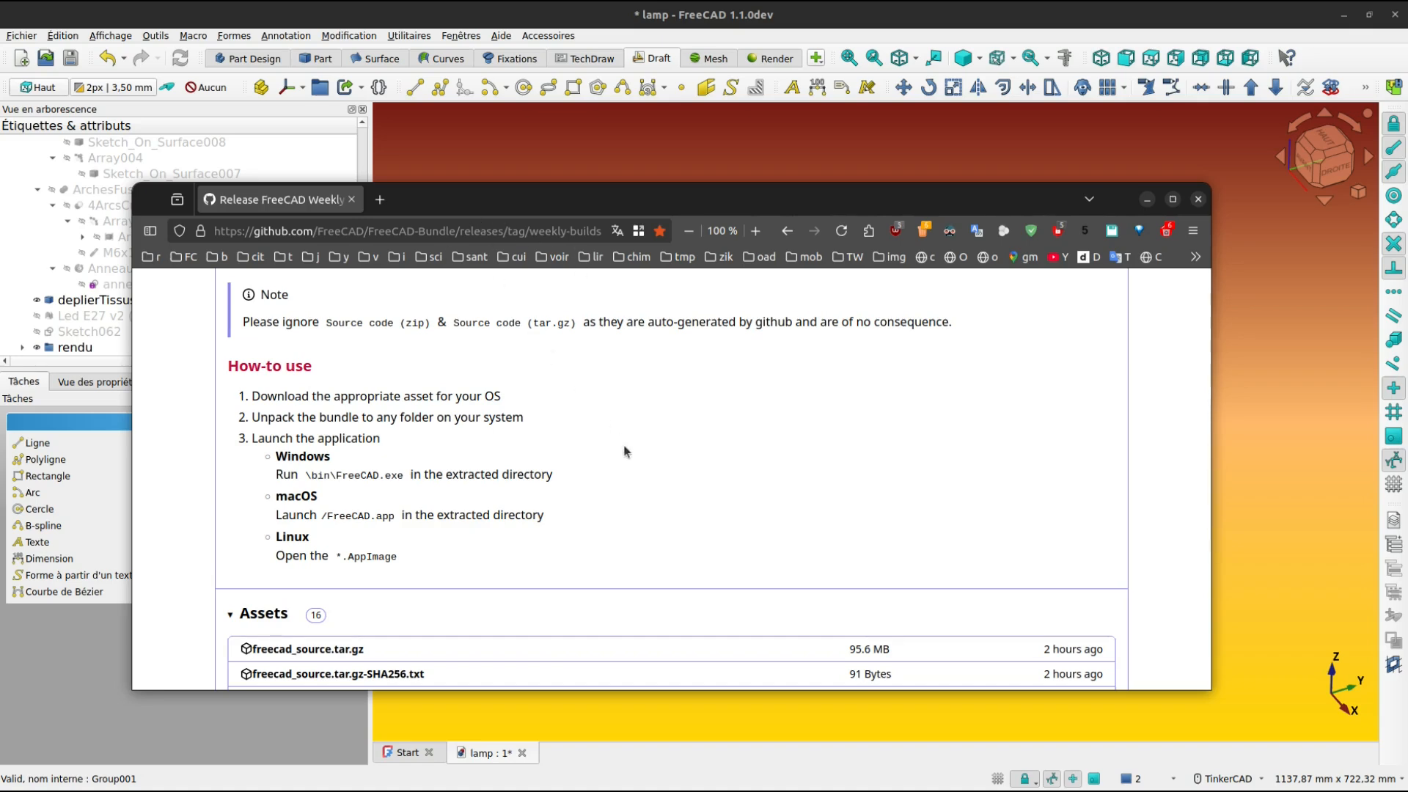
key("alt+Left")
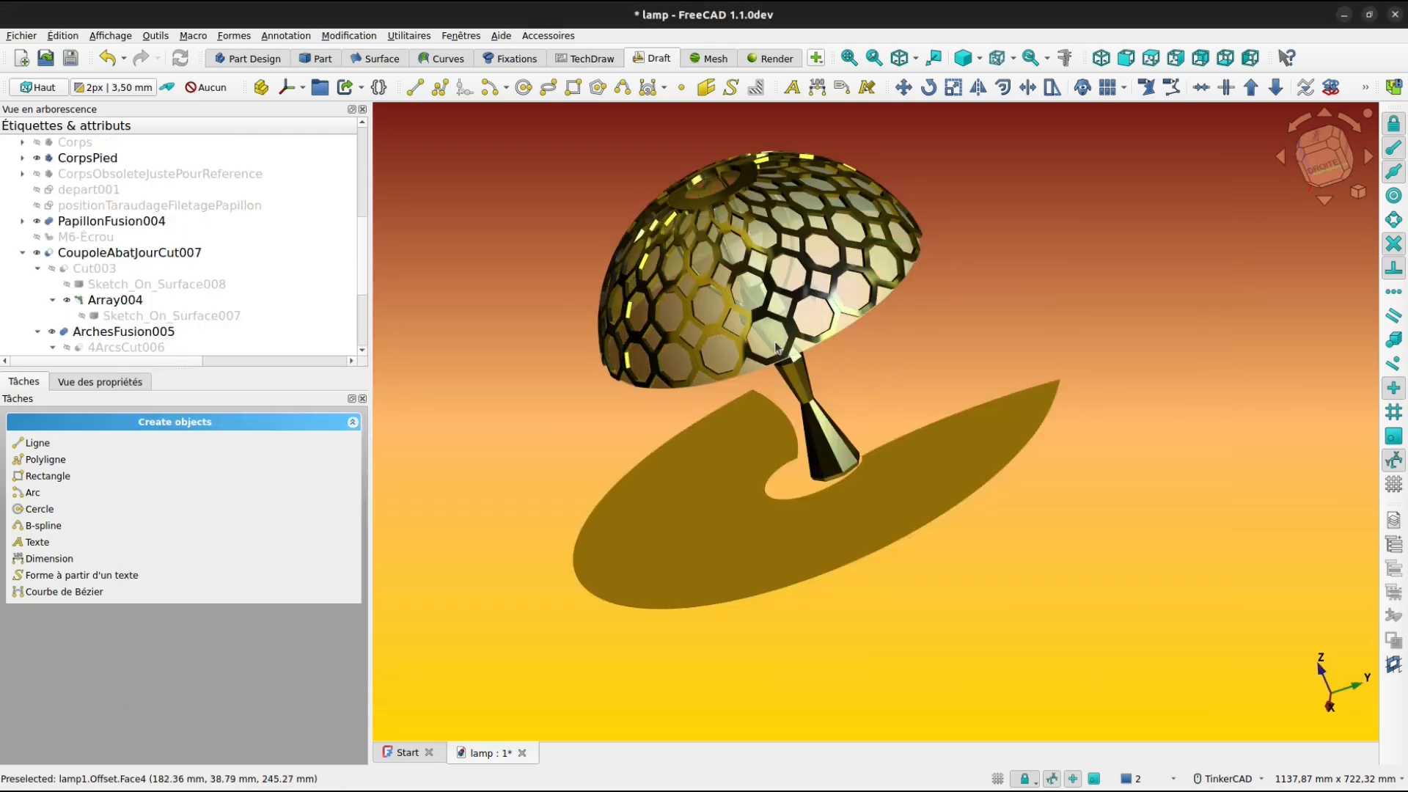
Back in FreeCAD, examine the wing screw beneath the octagon lattice of the assembled lamp
left_click(778, 348)
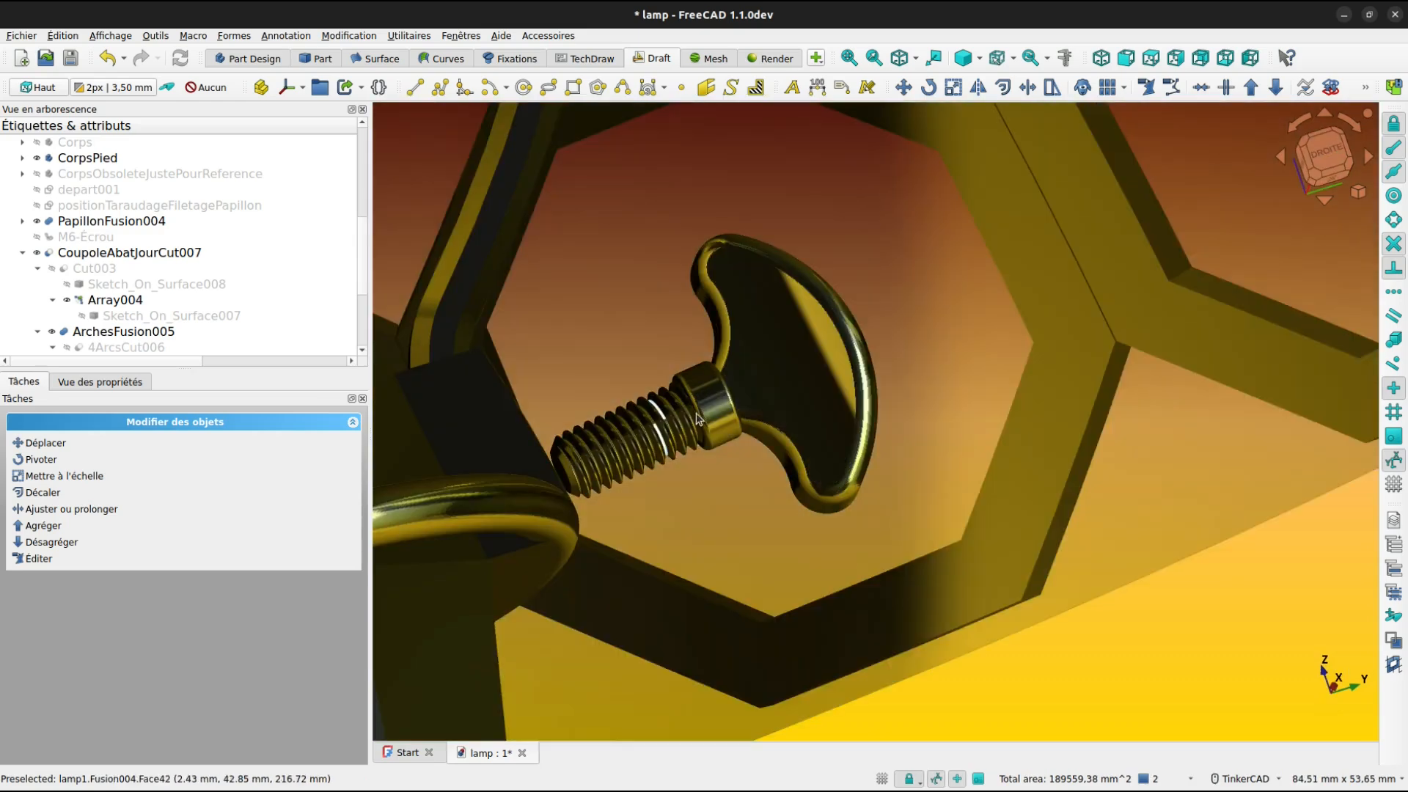
right_click_drag(697, 419, 305, 328)
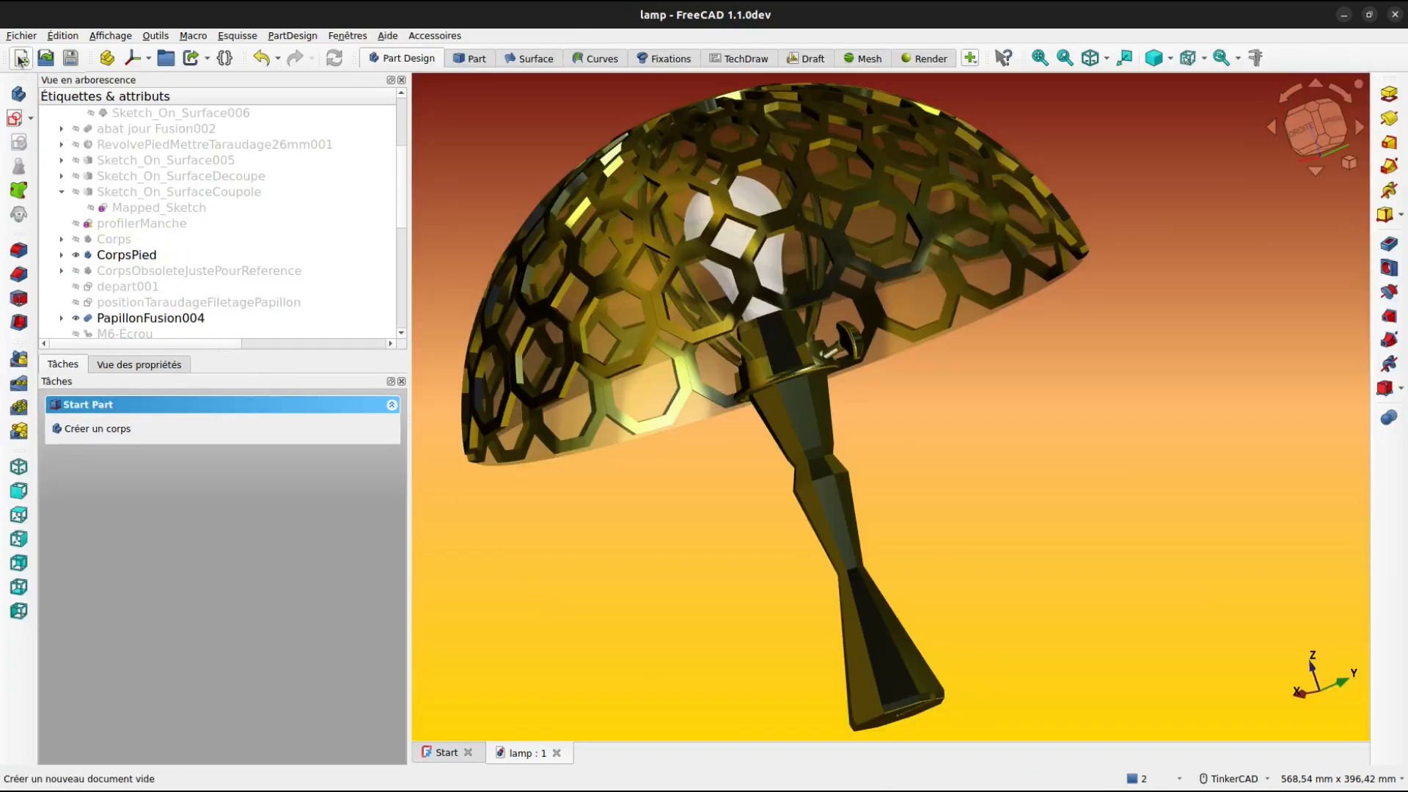
Create a new empty document alongside the lamp model
left_click(21, 59)
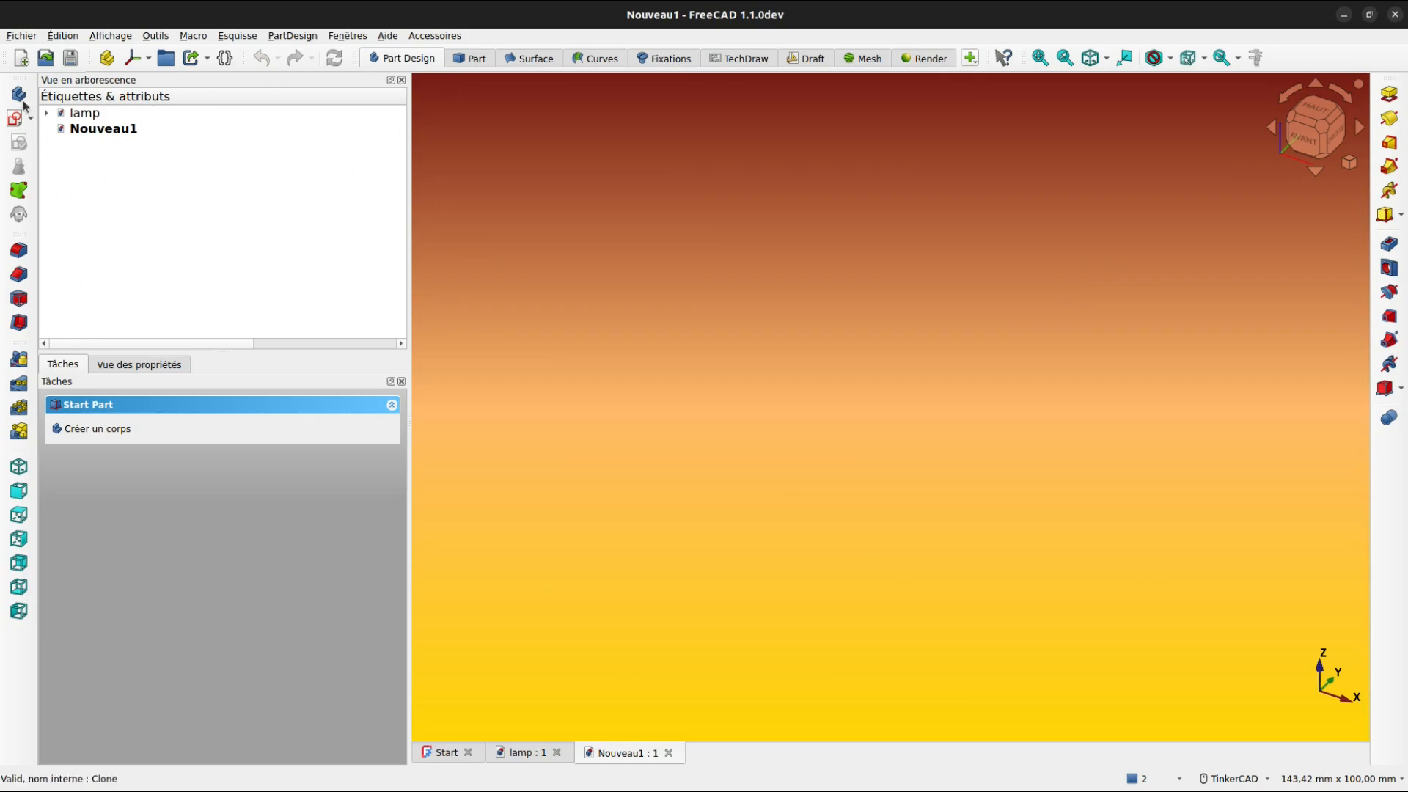
Create a new body in the empty document and start a sketch on its XZ plane
left_click(21, 96)
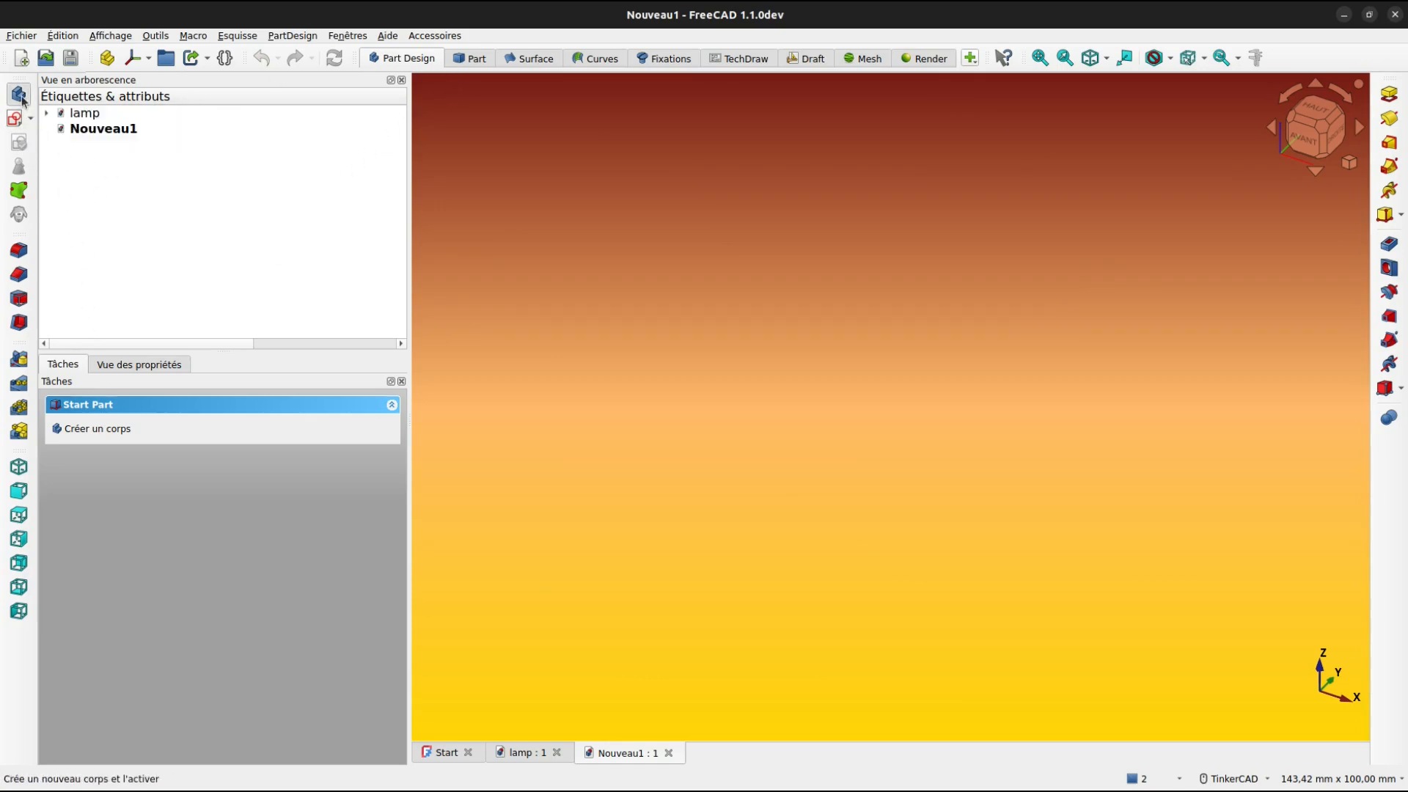
left_click(15, 120)
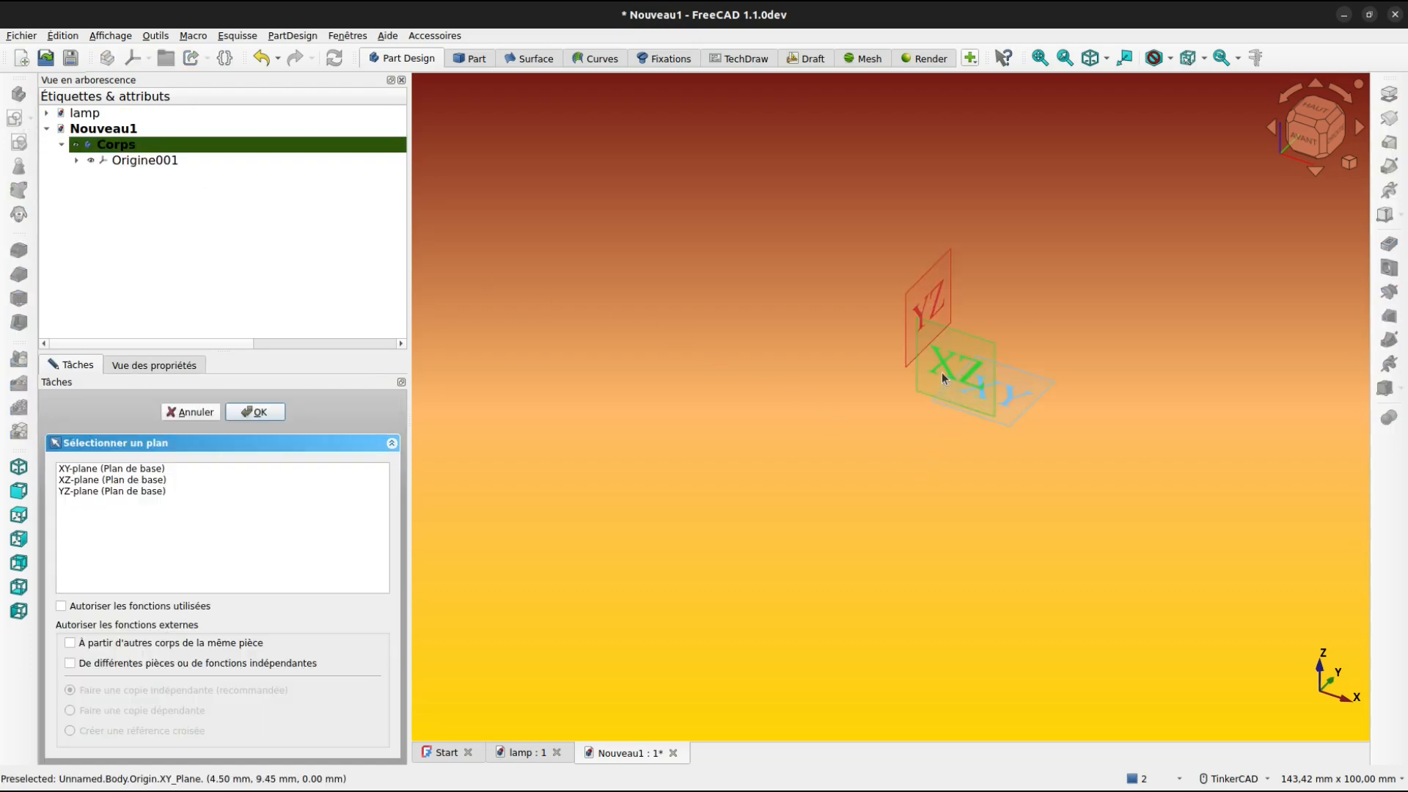
right_click_drag(878, 466, 962, 412)
left_click(957, 345)
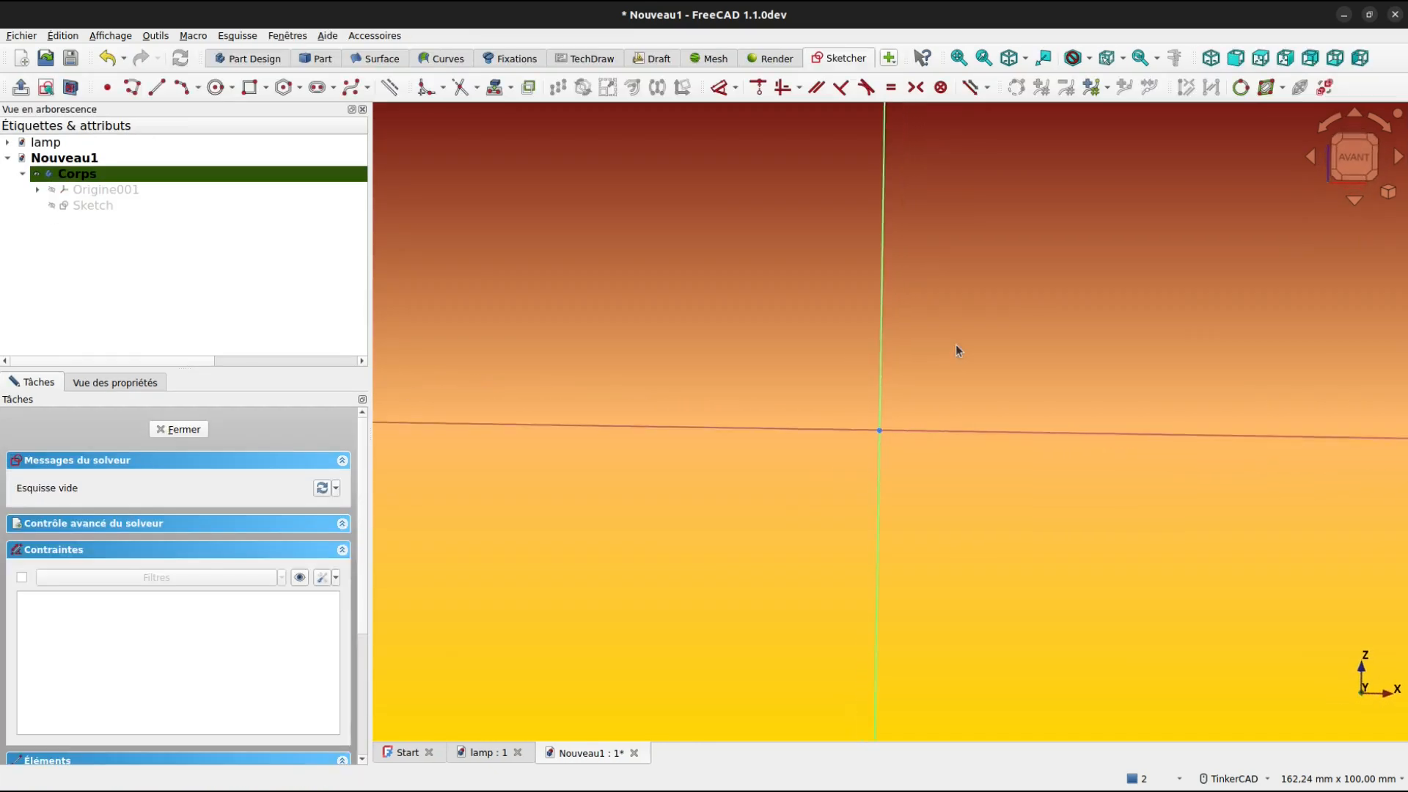
Draw an open polyline about 28 mm along the horizontal axis to the origin, about 257 mm up the vertical axis, and about 21 mm horizontally outward
middle_click_drag(969, 355, 776, 490)
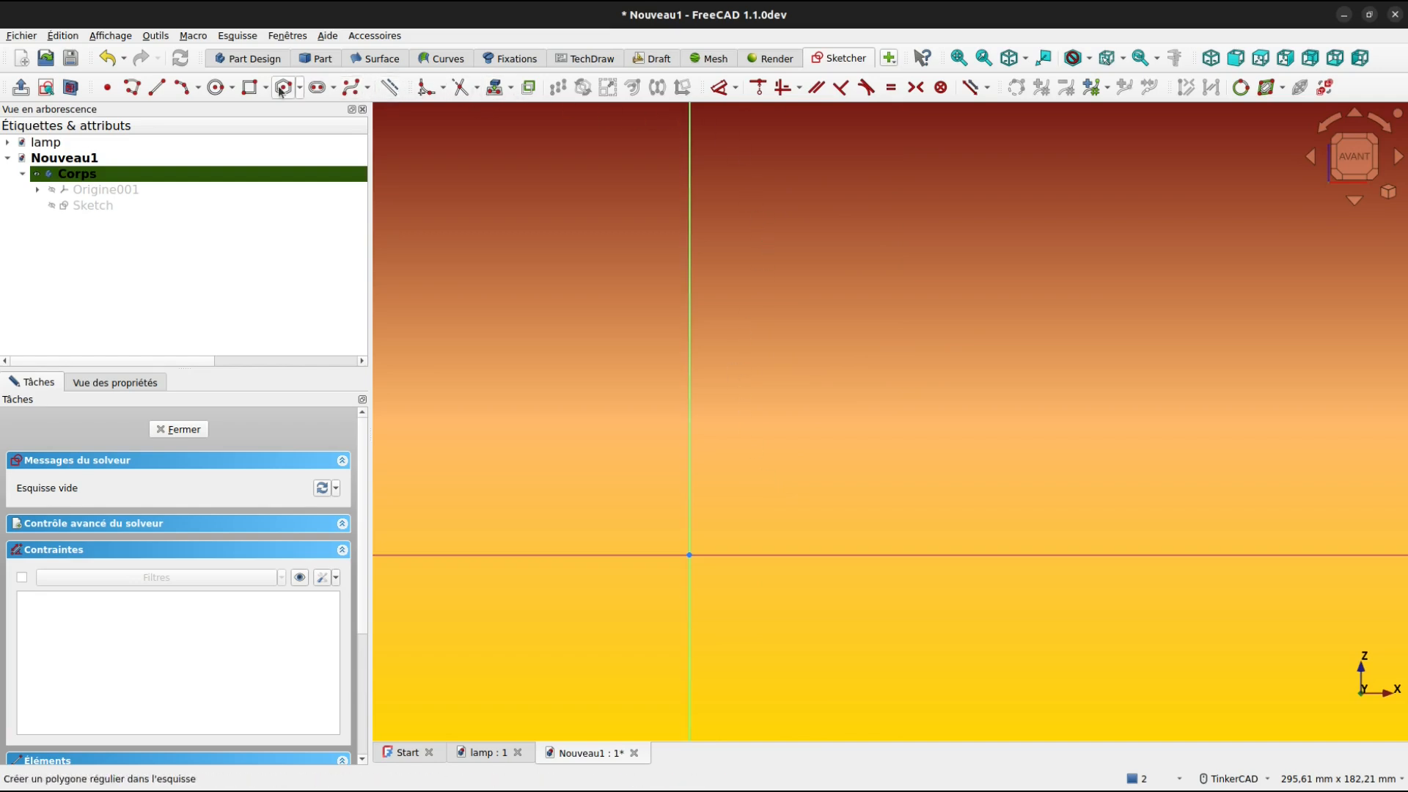
left_click(140, 87)
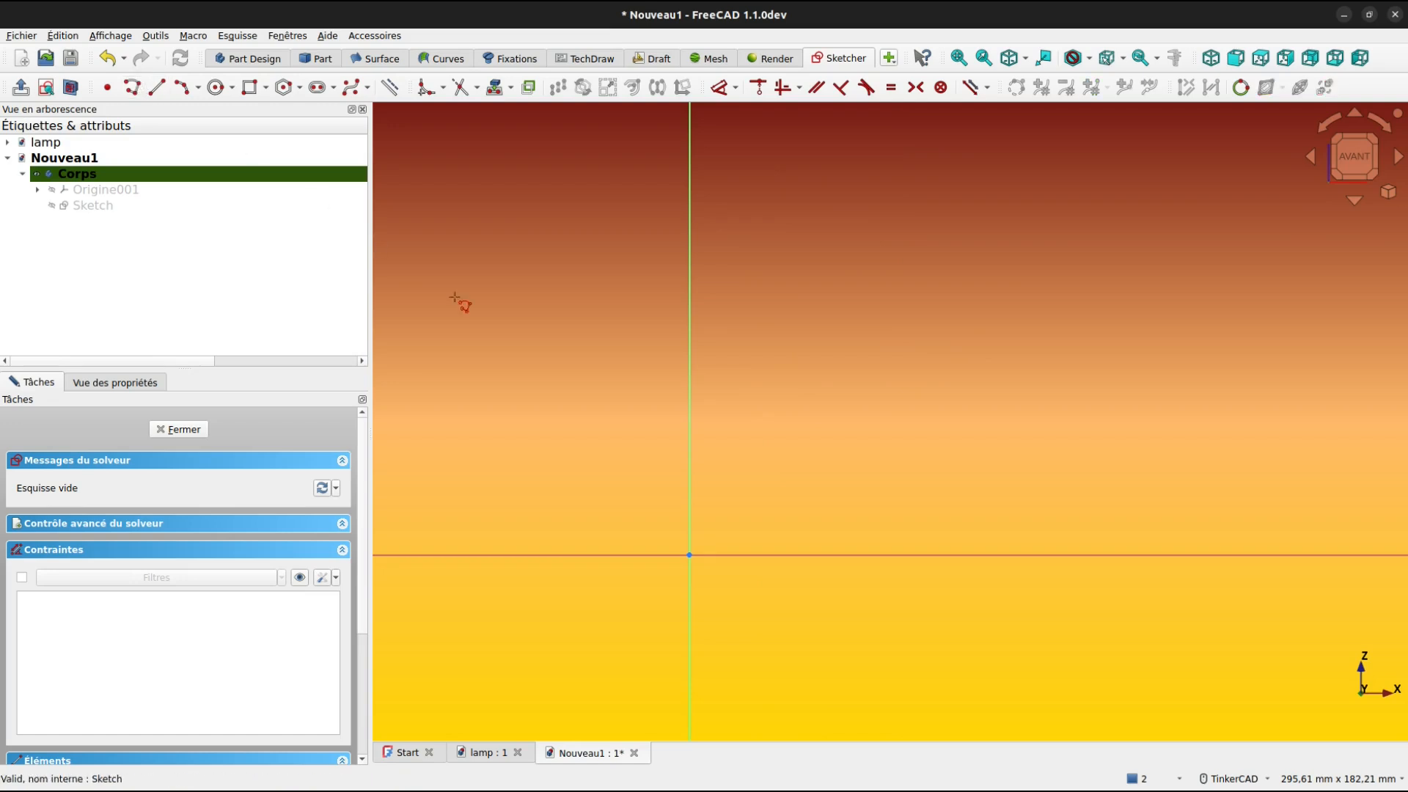
left_click(788, 558)
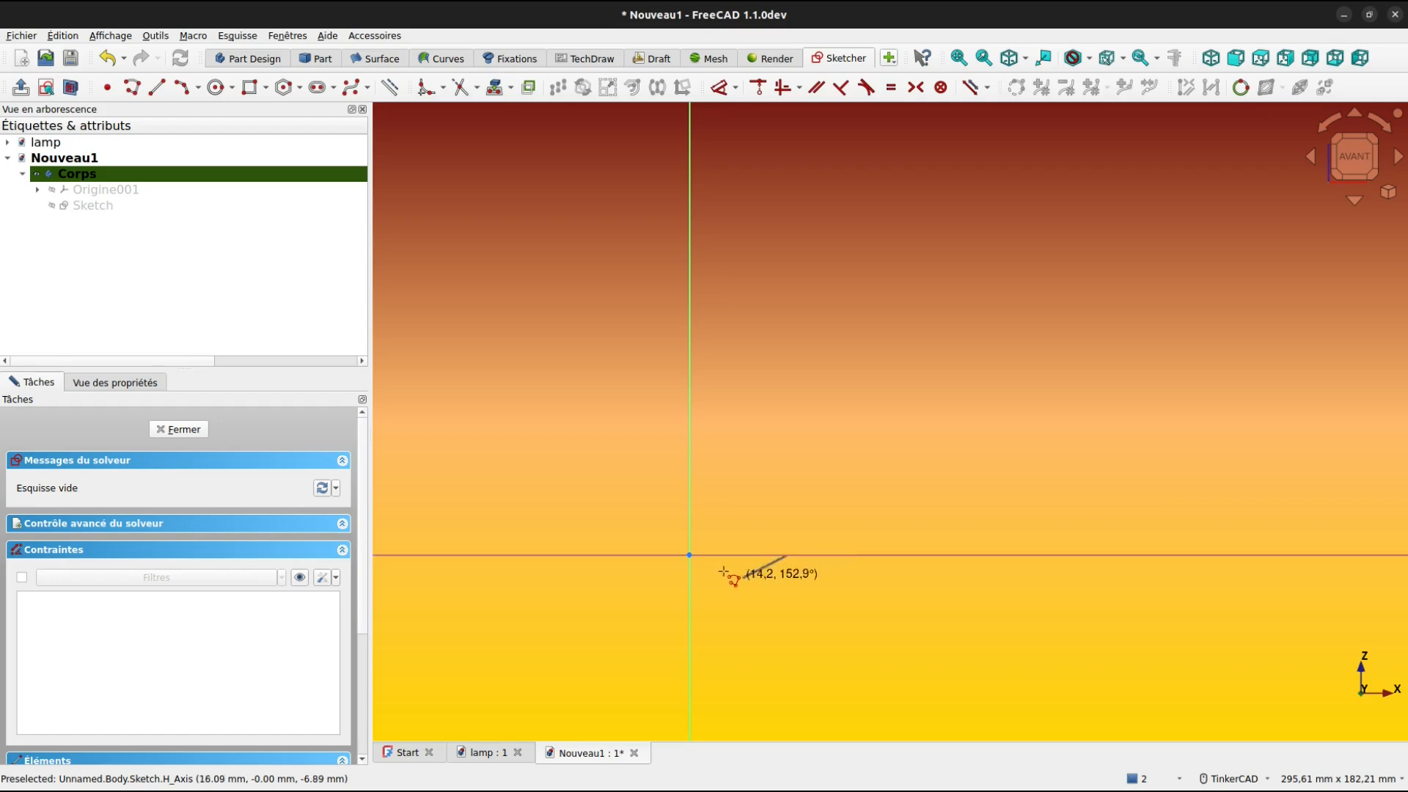
left_click(689, 555)
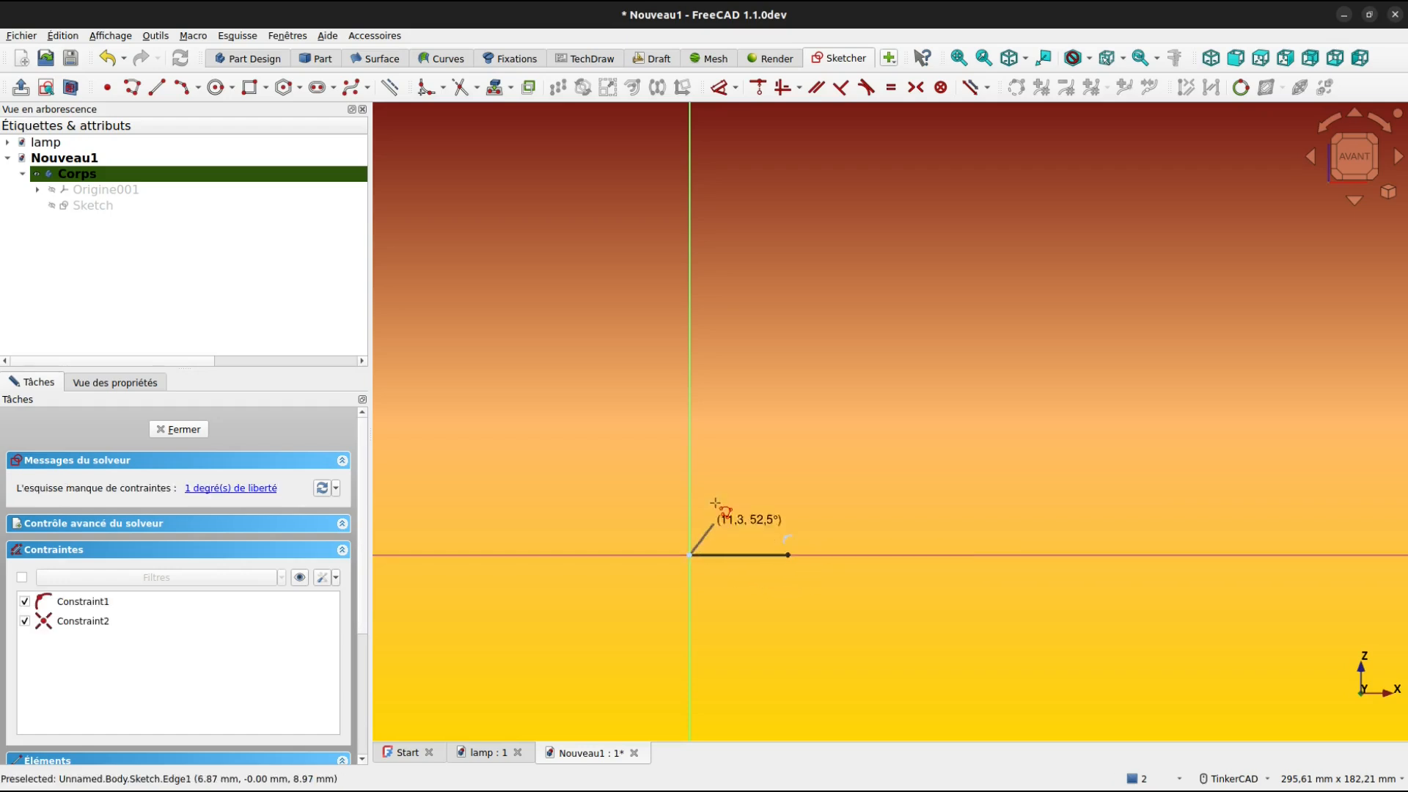
middle_click_drag(722, 426, 681, 726)
scroll(689, 470, "down", 5)
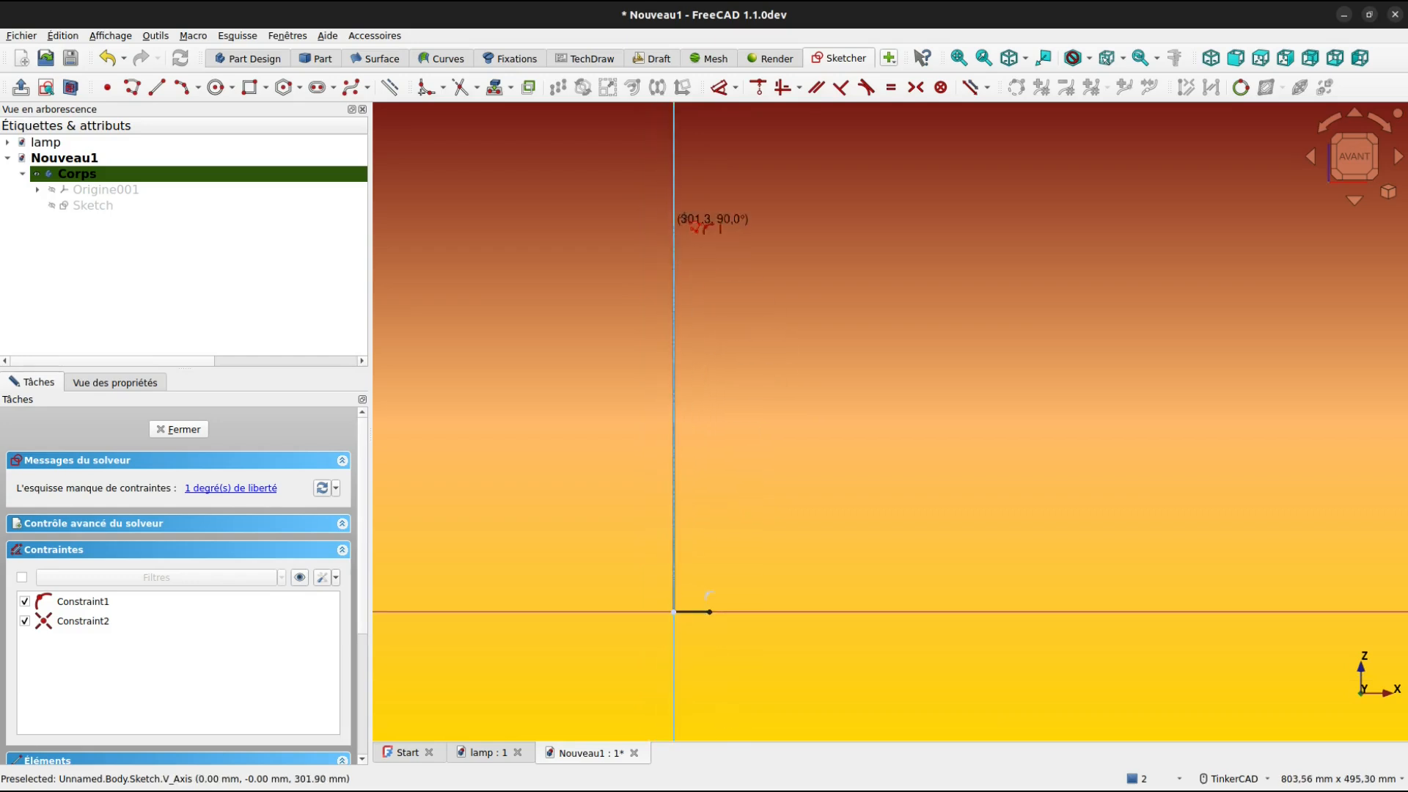
middle_click_drag(704, 211, 686, 285)
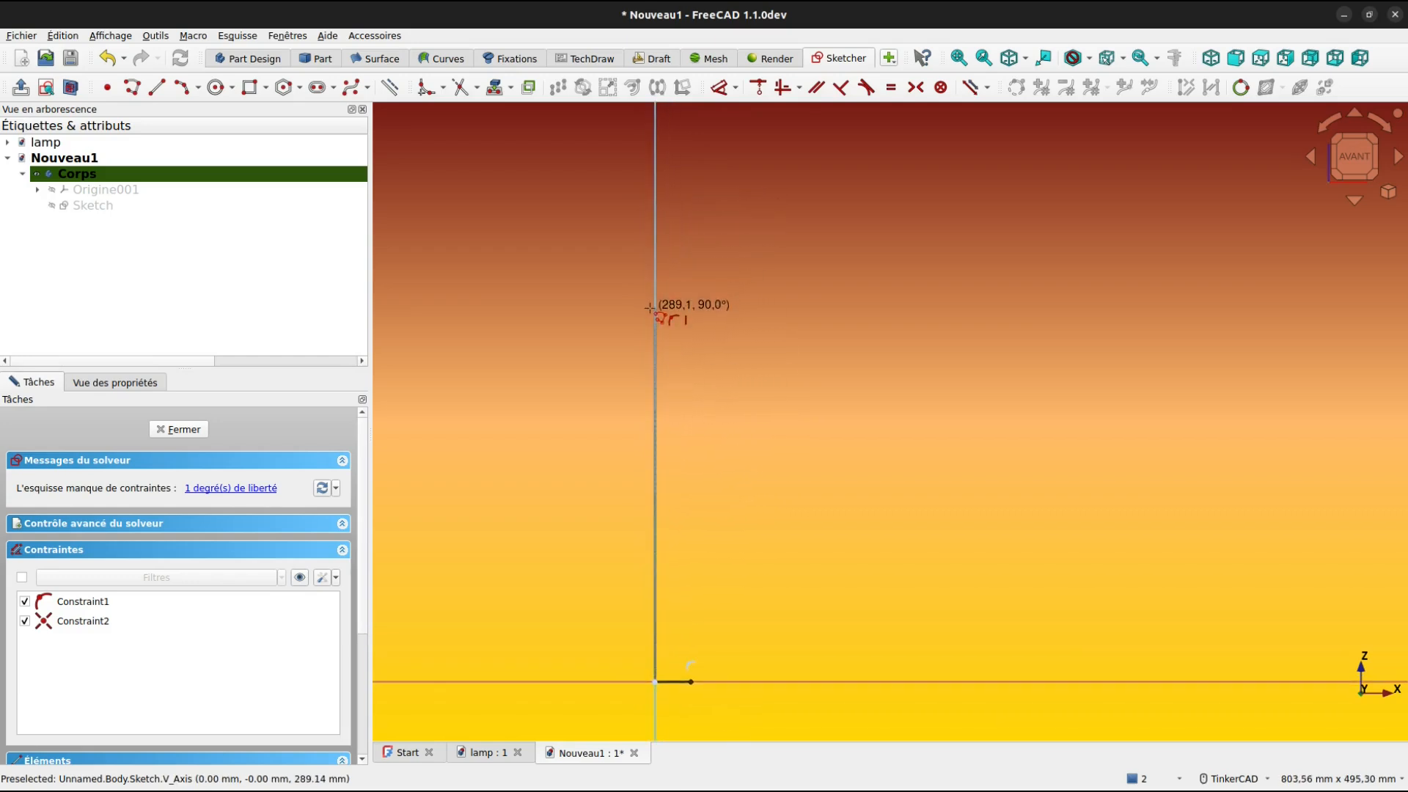
left_click(655, 350)
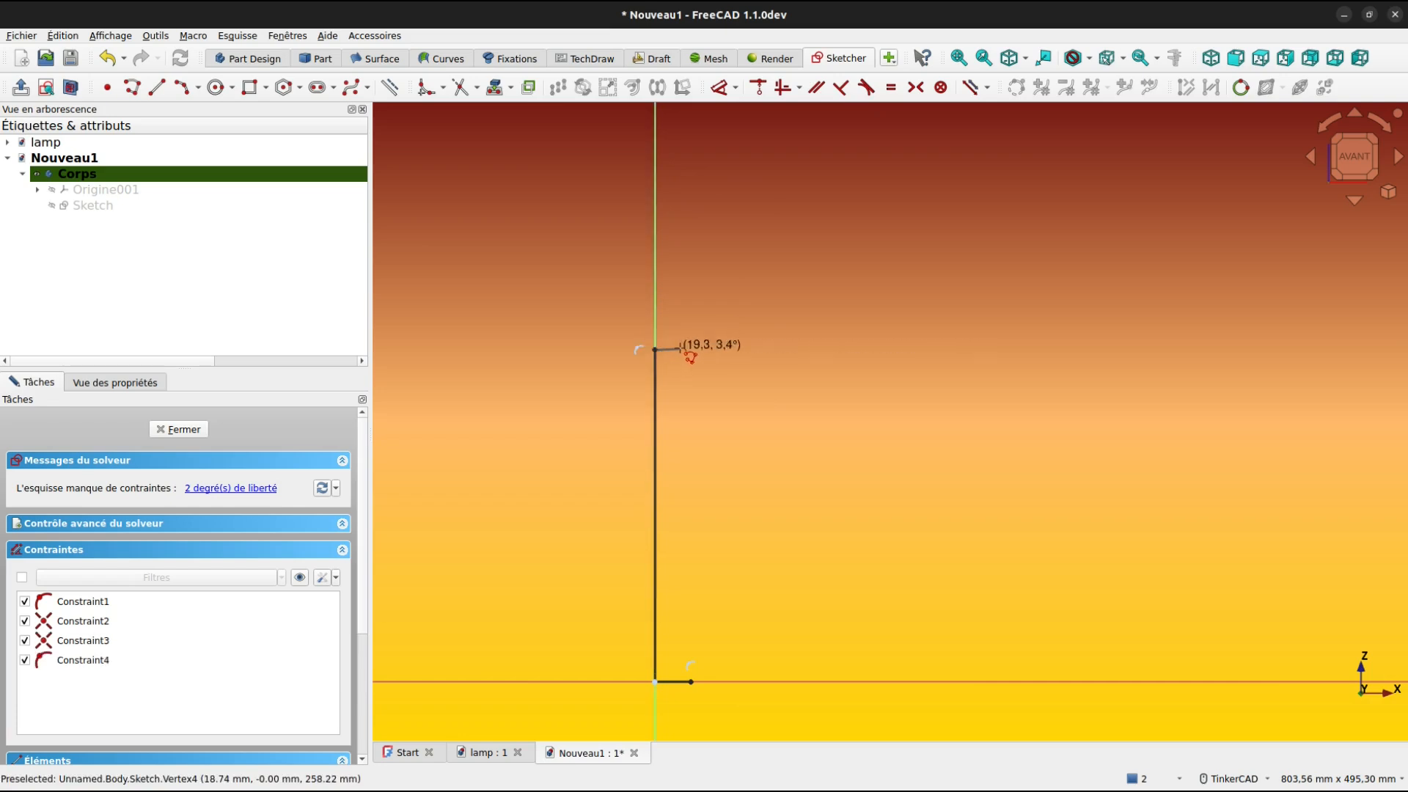
scroll(701, 350, "up", 2)
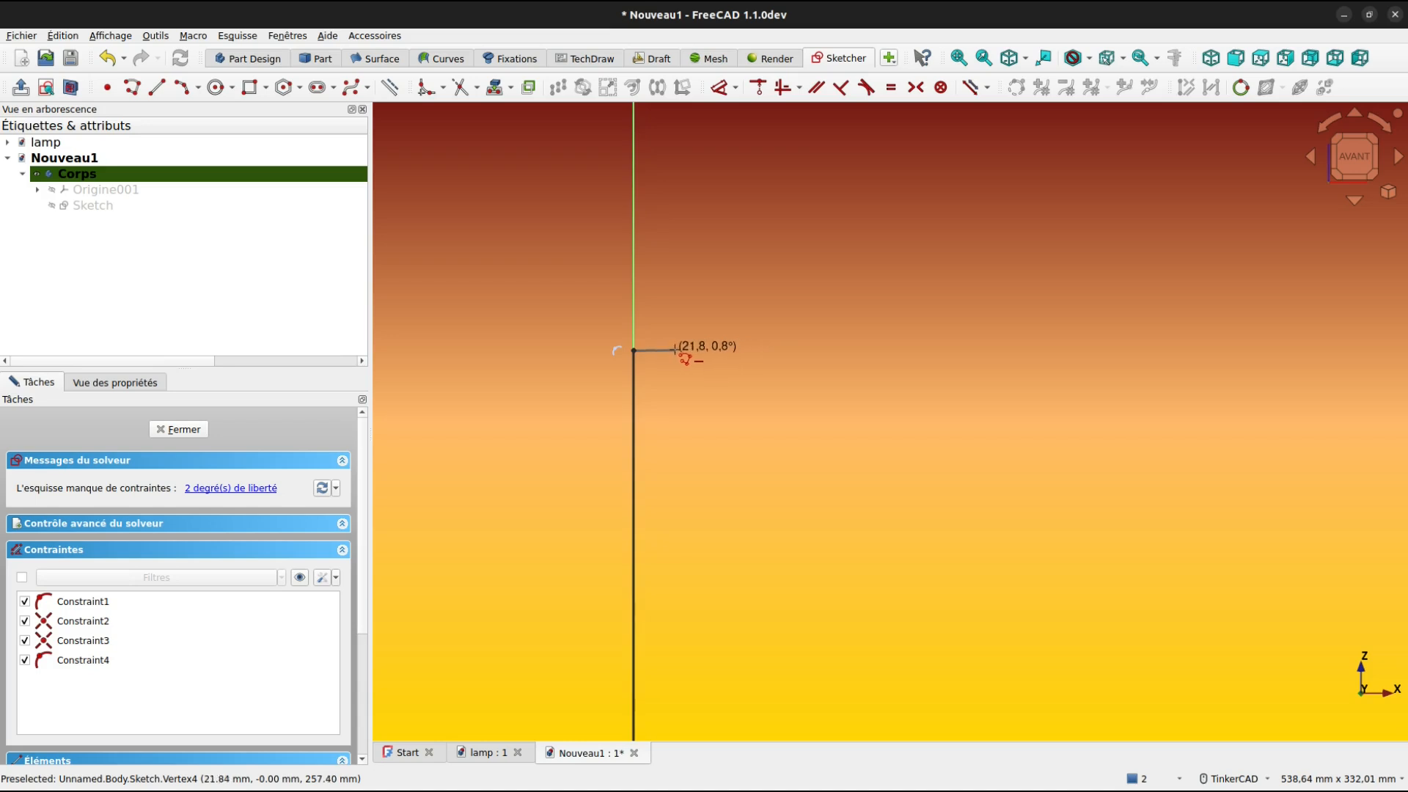
left_click(676, 350)
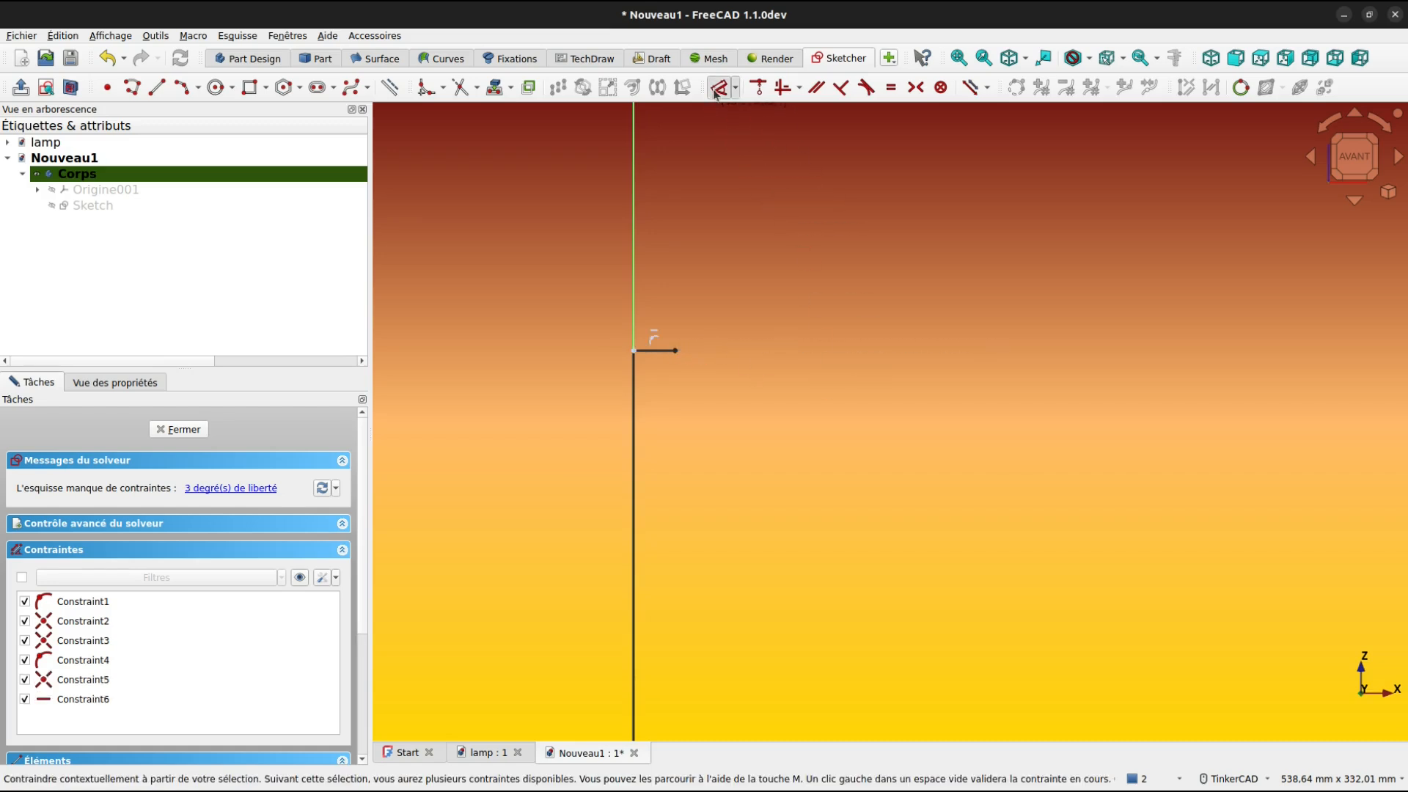
Dimension the short horizontal line at the top of the profile to 17.5 mm
left_click(715, 93)
left_click(663, 351)
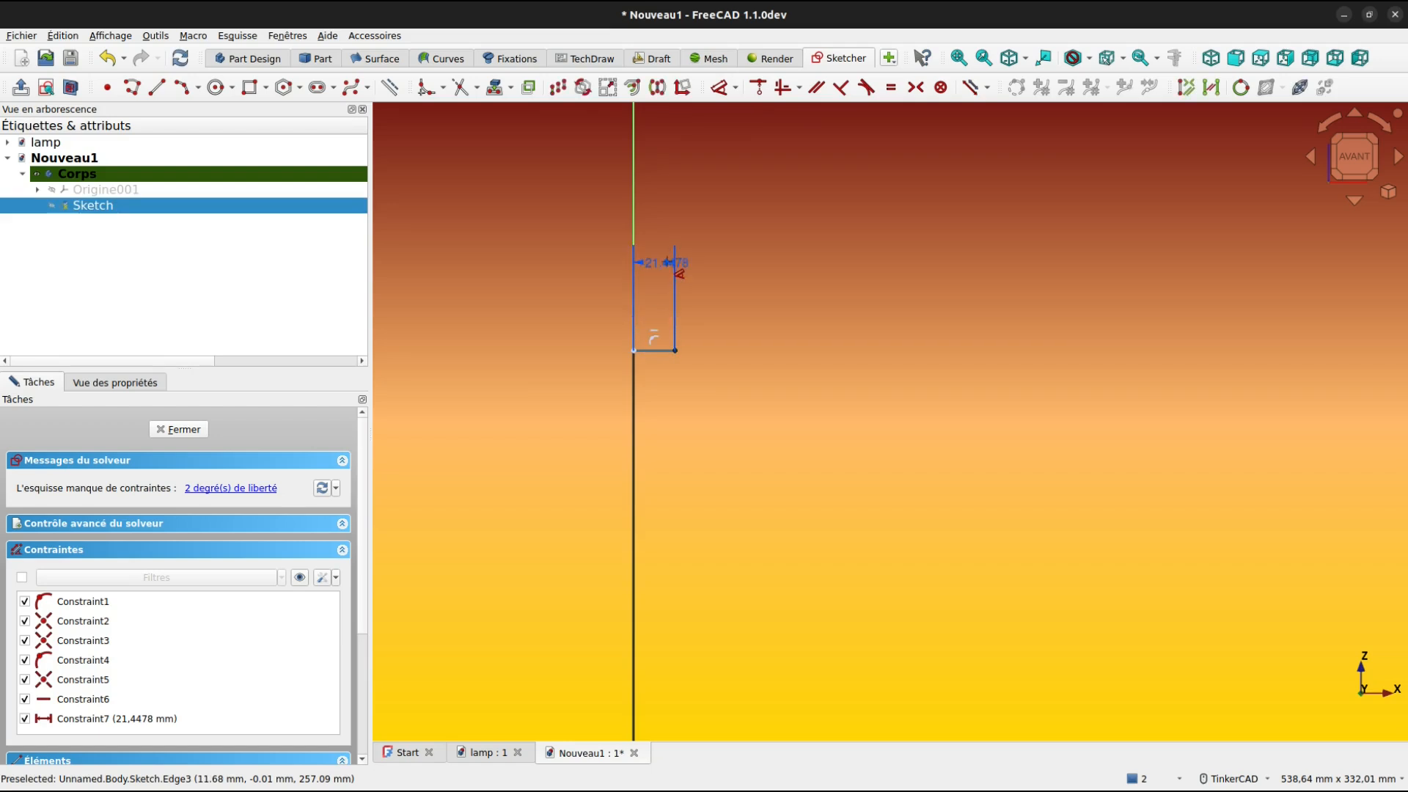
left_click(667, 261)
type("17")
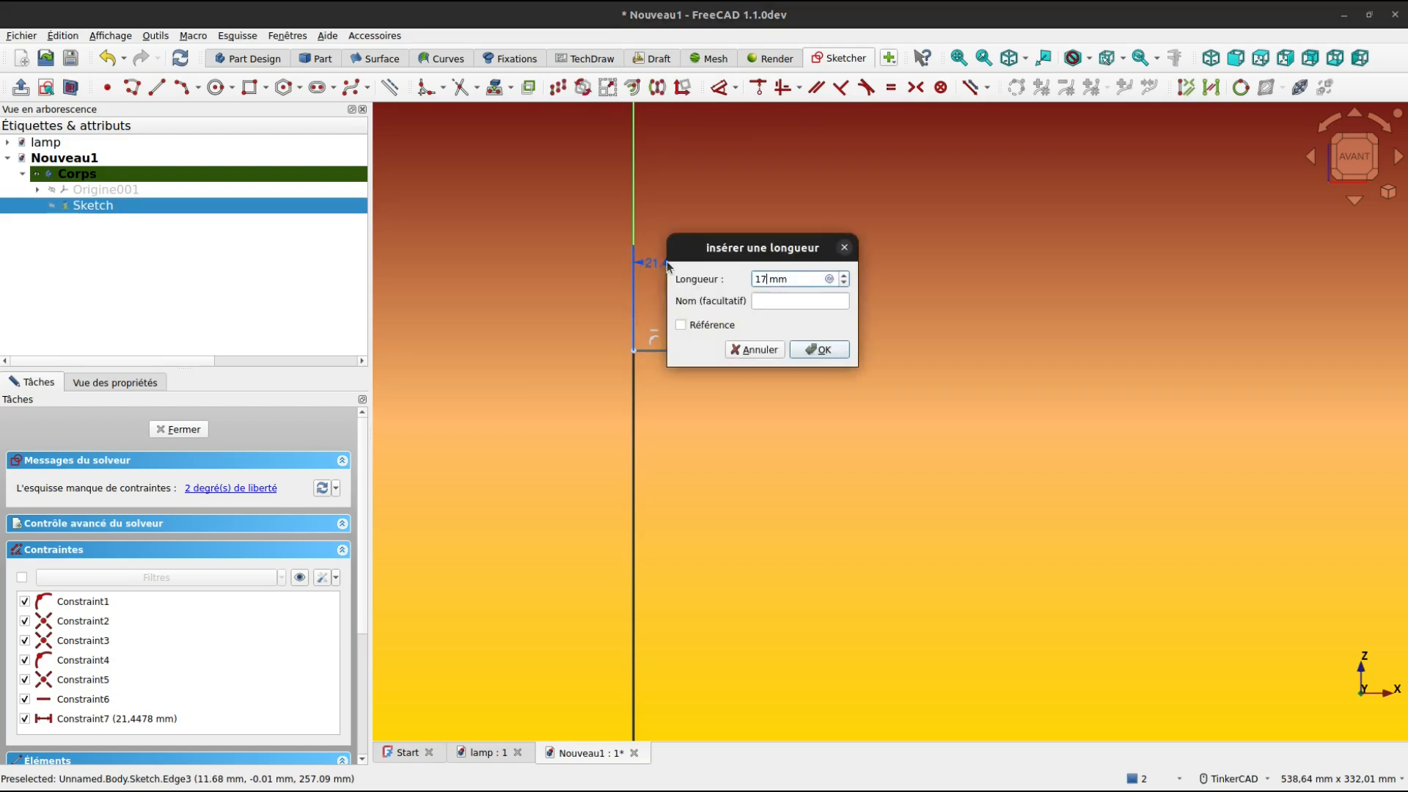
type(",5")
key("Return")
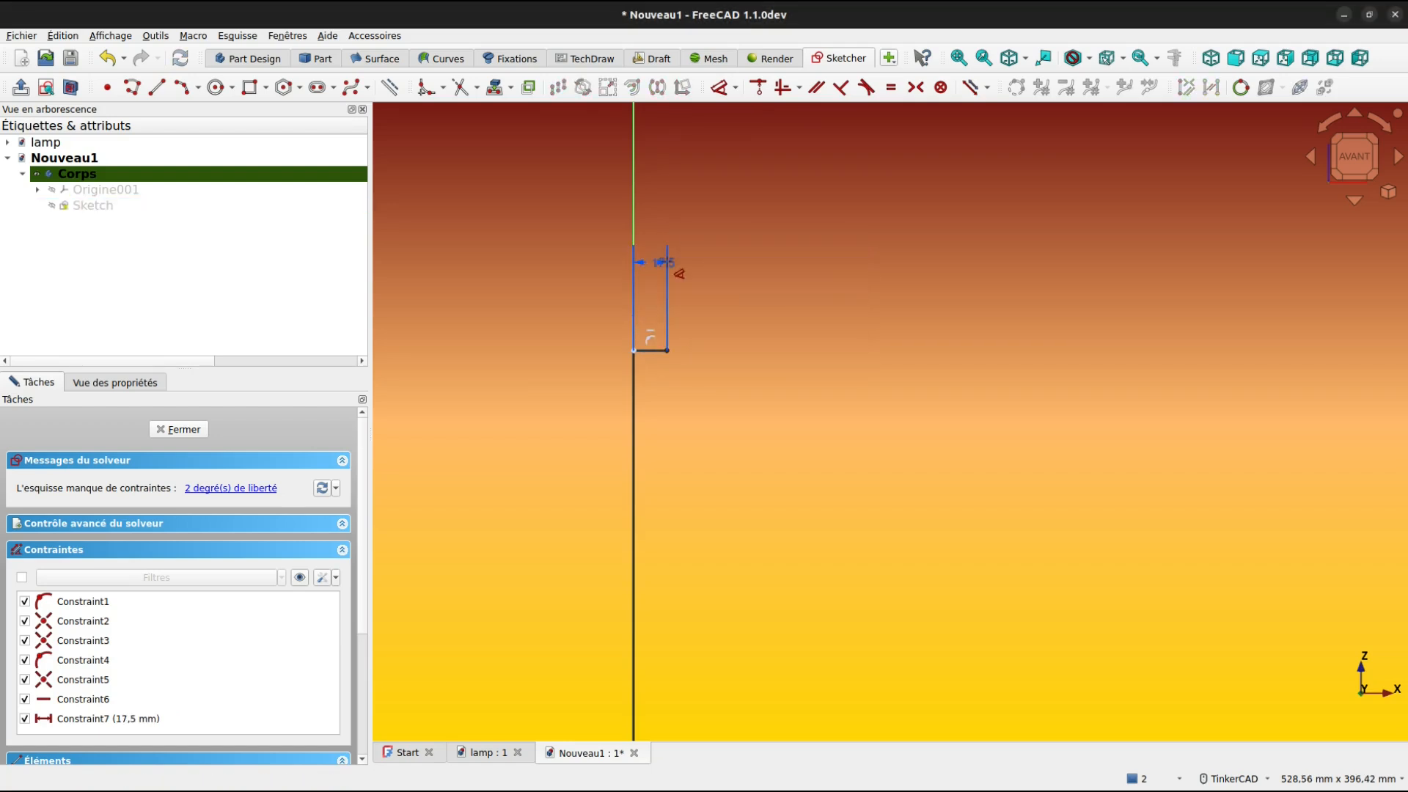
Dimension the vertical line on the sketch's vertical axis to a length of 250 mm
left_click(633, 517)
left_click(552, 514)
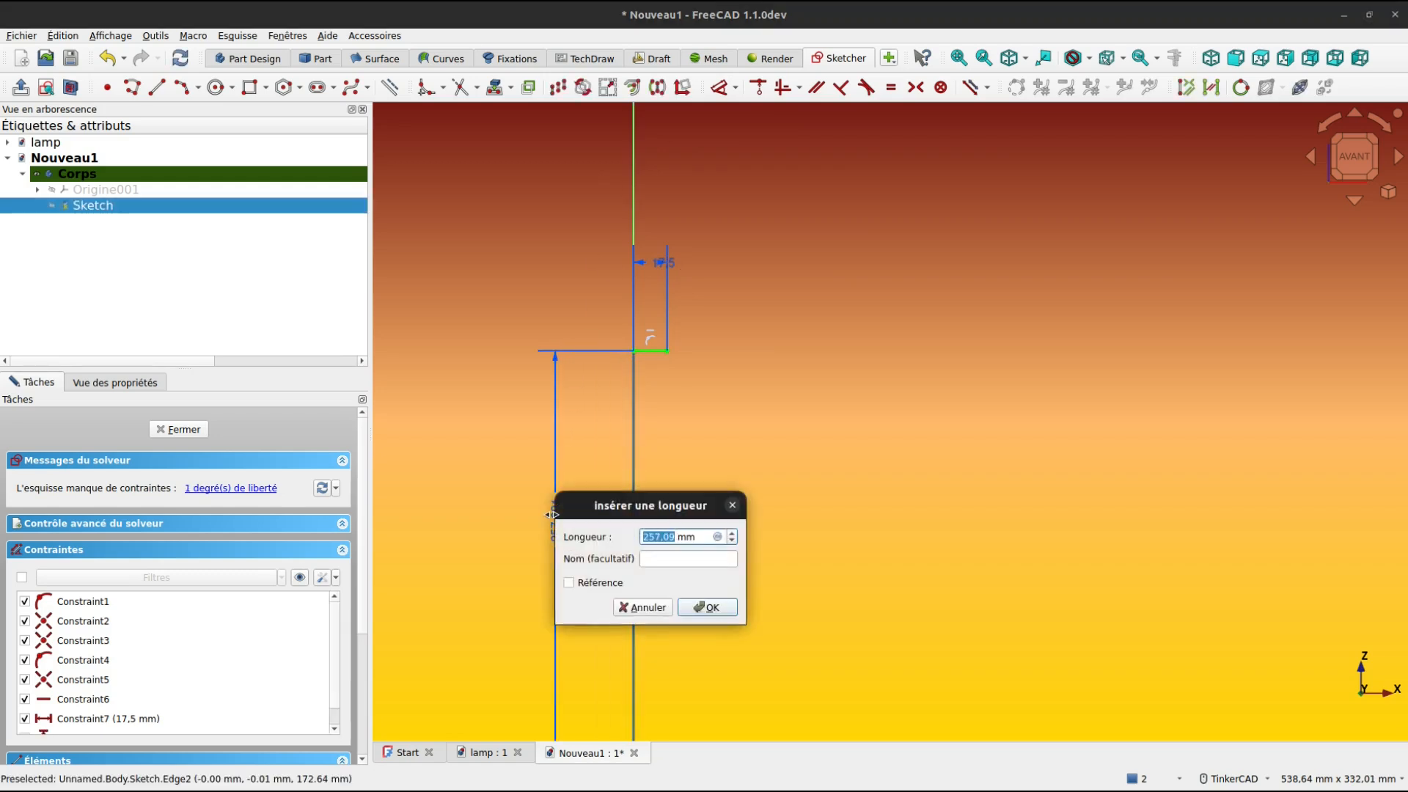
type("250")
key("Return")
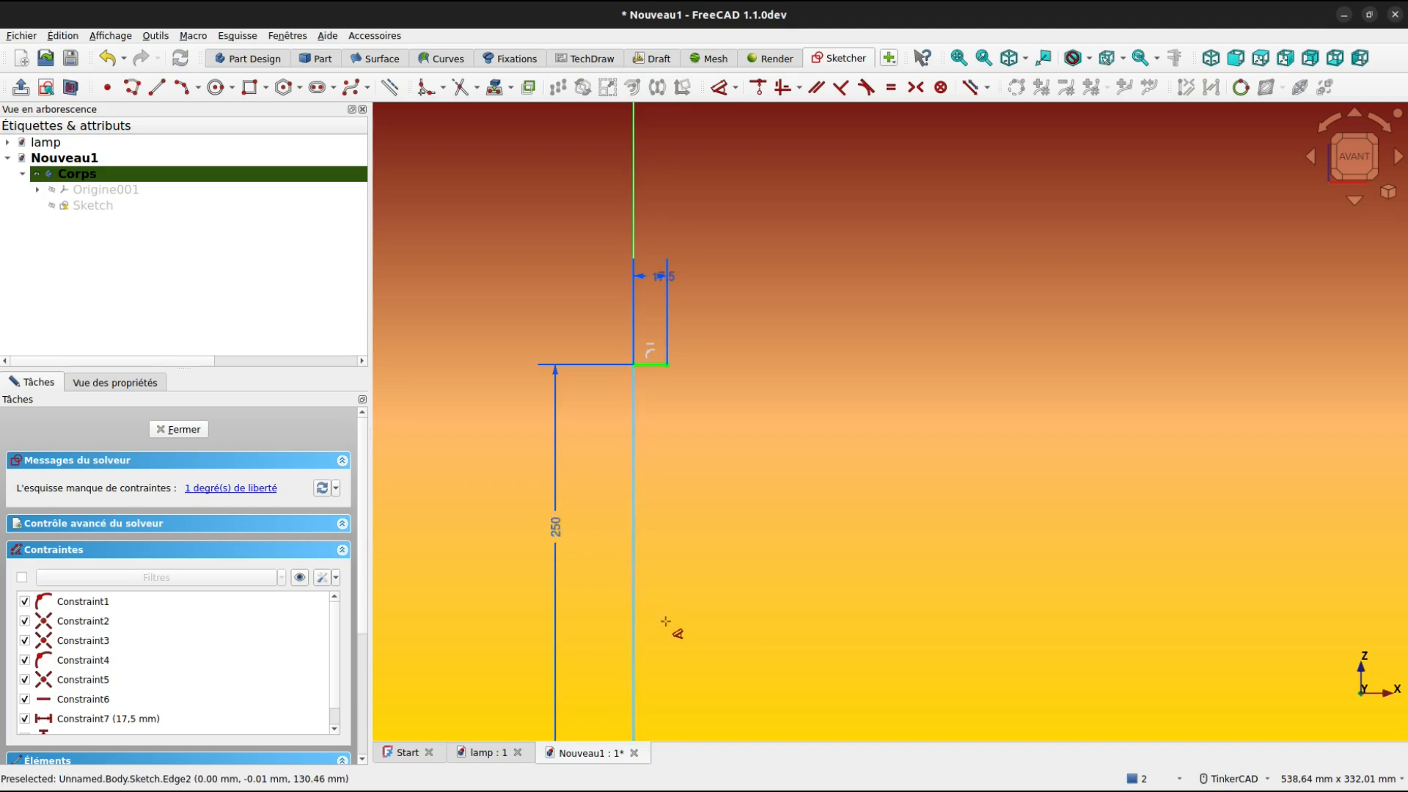
Dimension the base line on the horizontal axis to a length of 27.5 mm
scroll(669, 626, "down", 3)
middle_click_drag(776, 600, 779, 245)
scroll(683, 523, "up", 4)
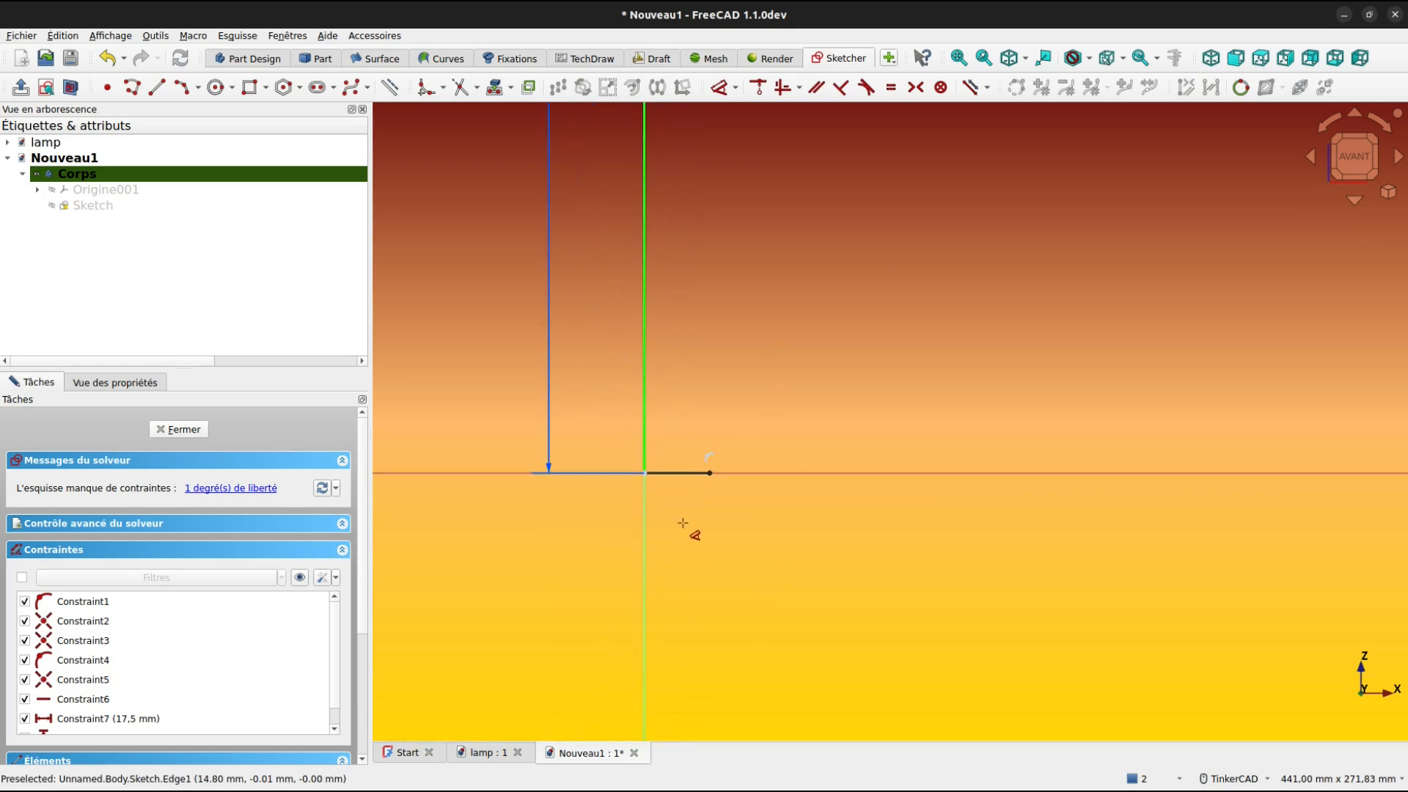
left_click(677, 479)
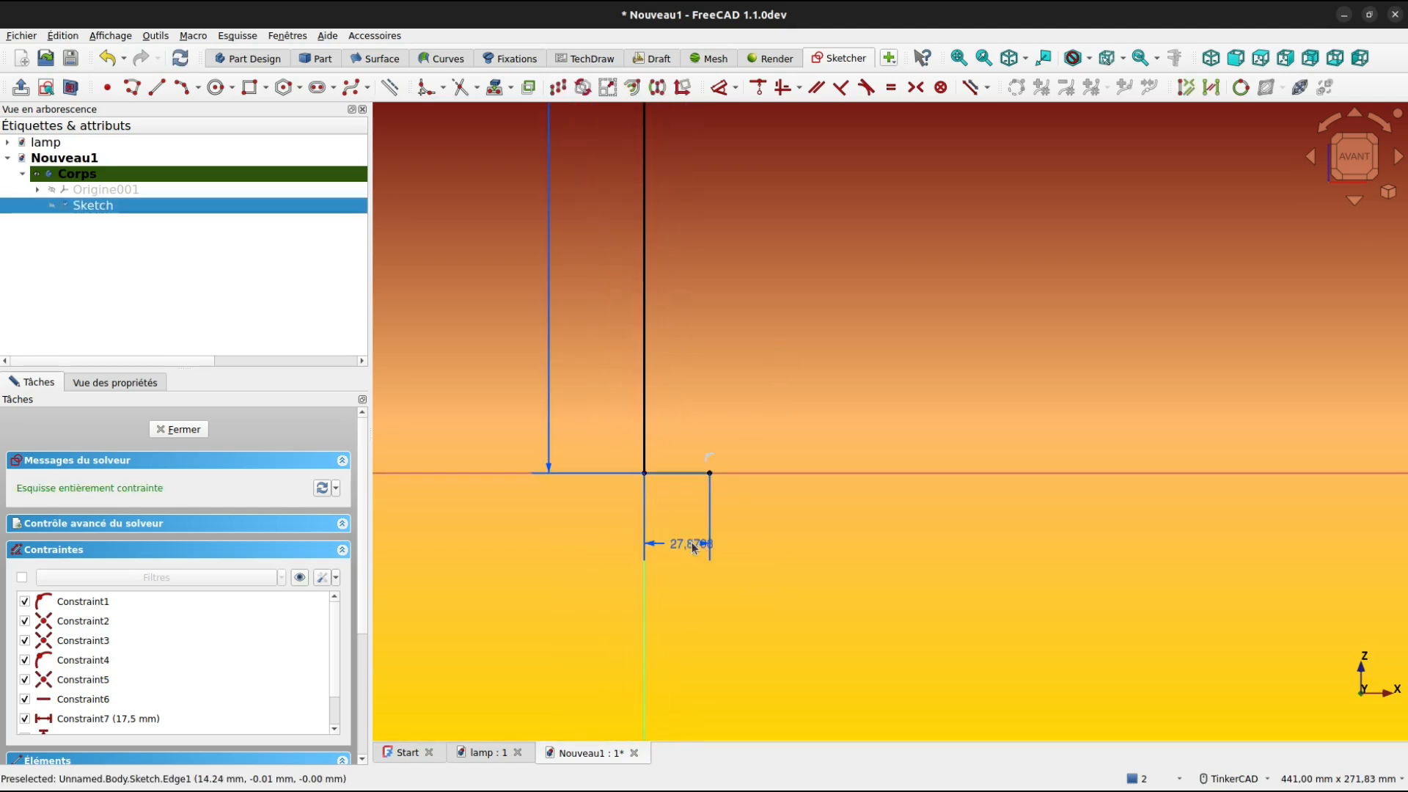
left_click(692, 546)
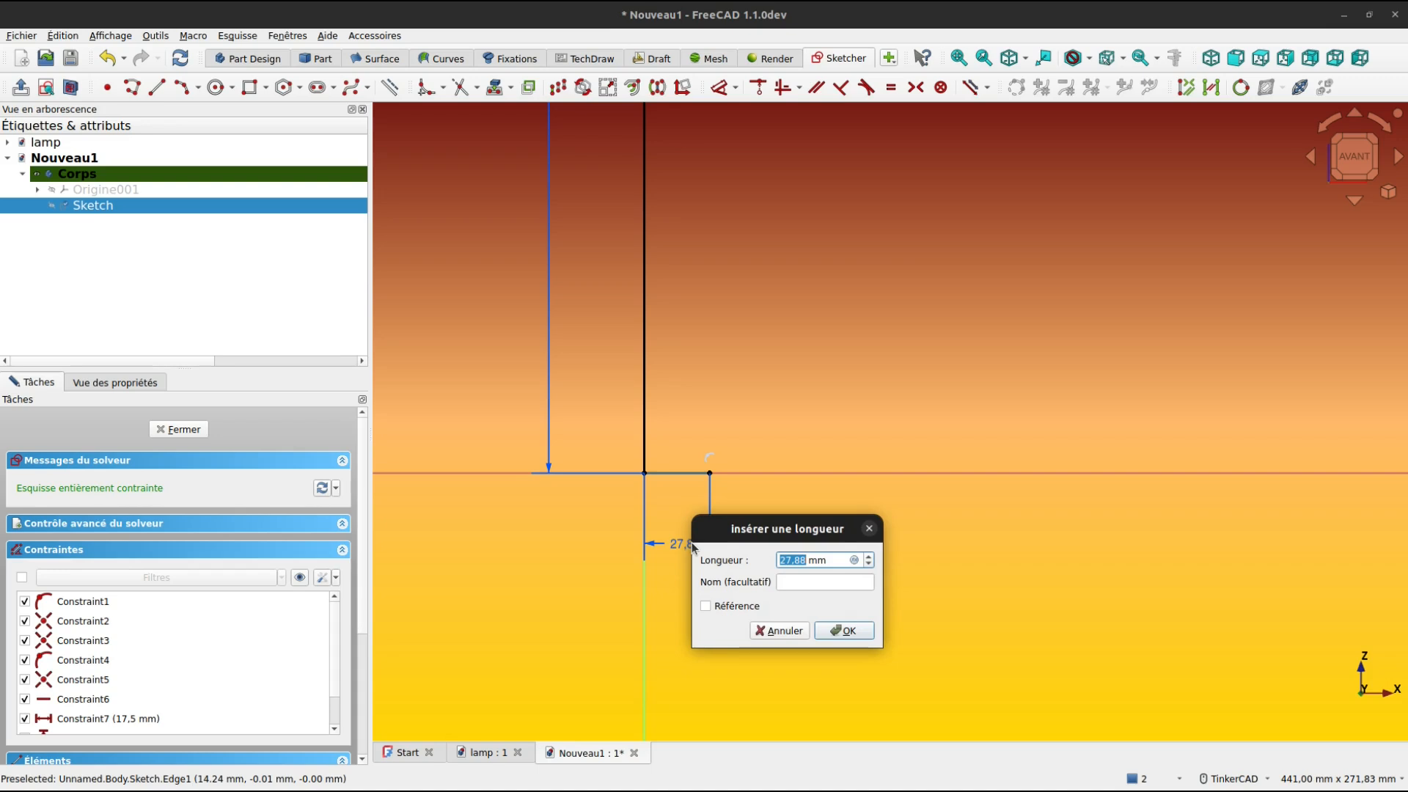
type("27.5")
key("Return")
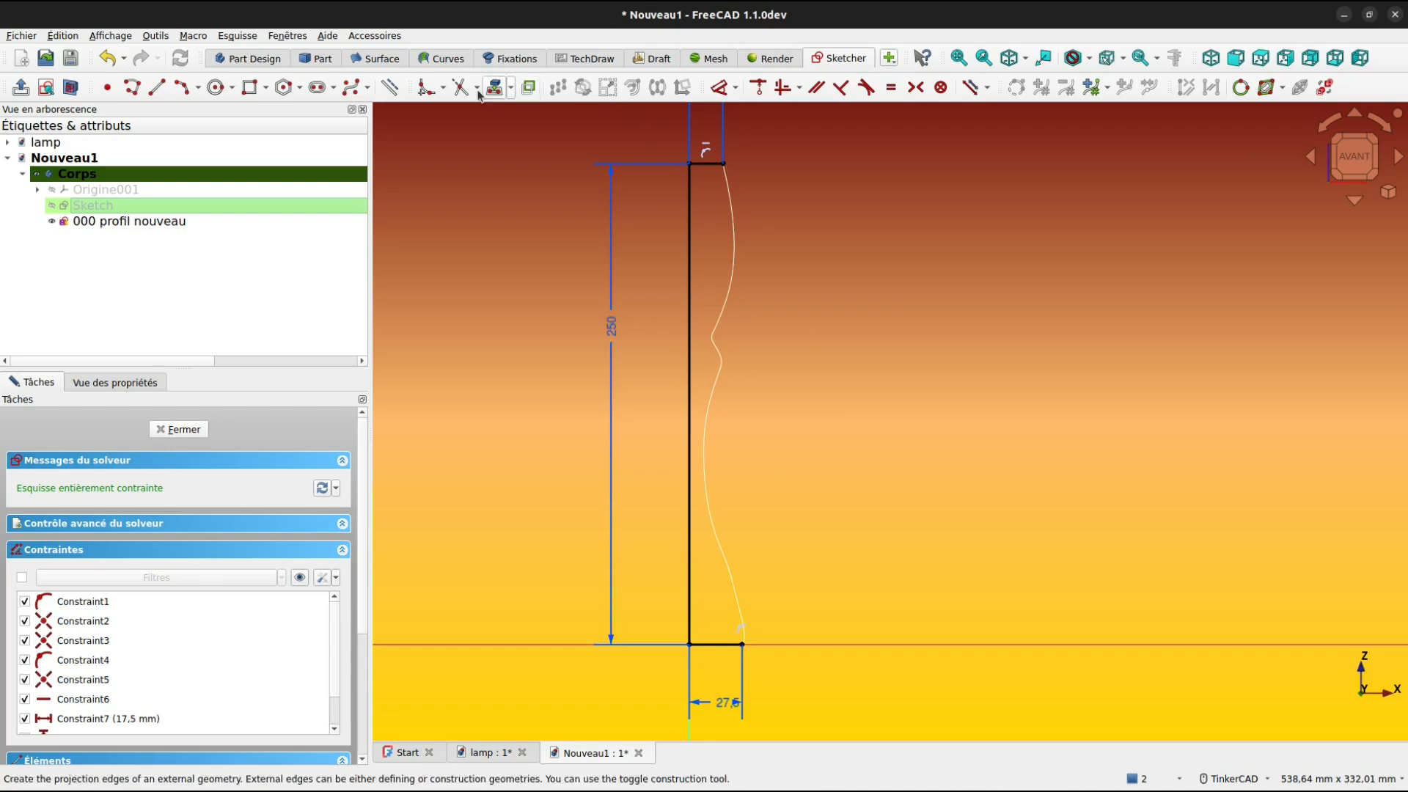
Start a degree 3 control-point B-spline at the top line's outer endpoint and trace the reference profile's upper bulge down to the narrow neck
left_click(352, 89)
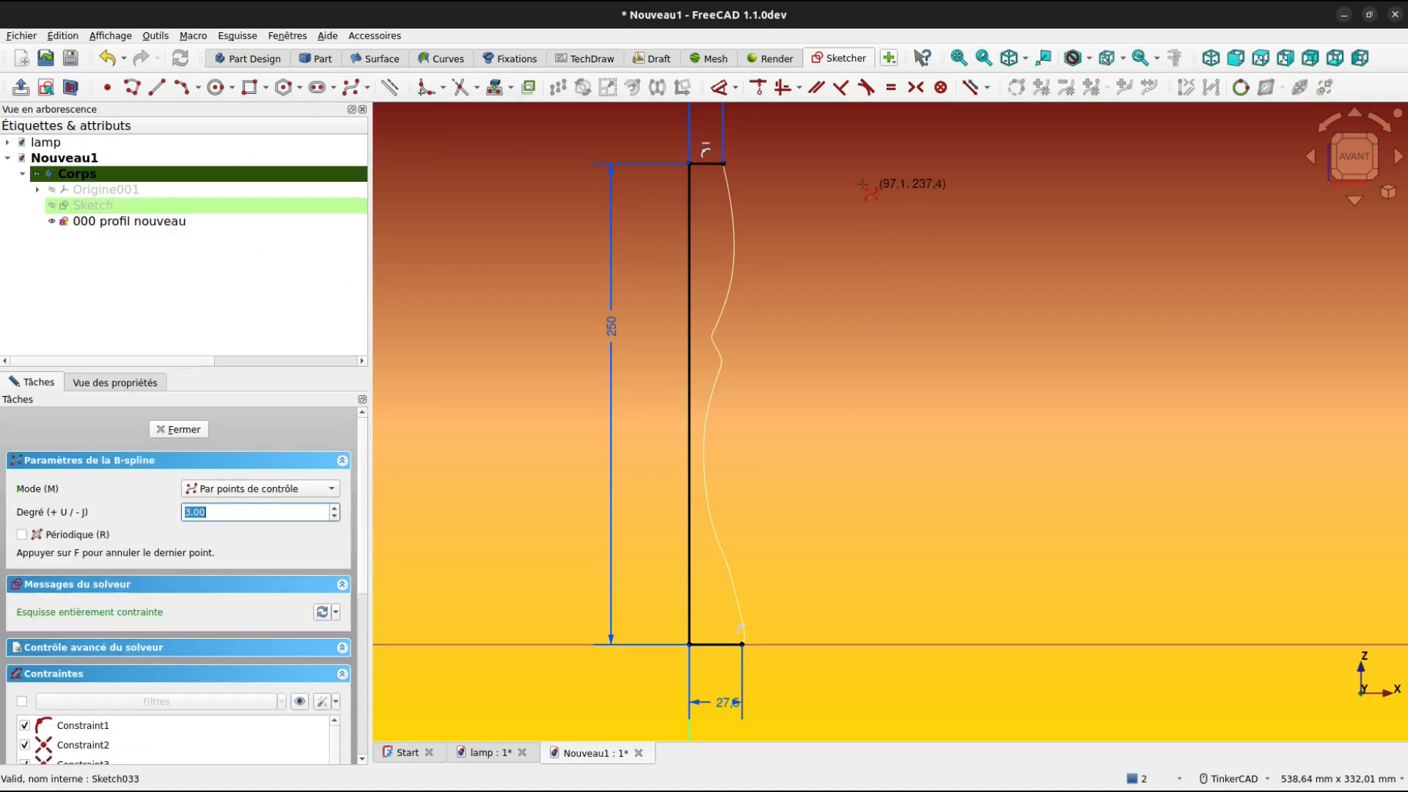
left_click(731, 163)
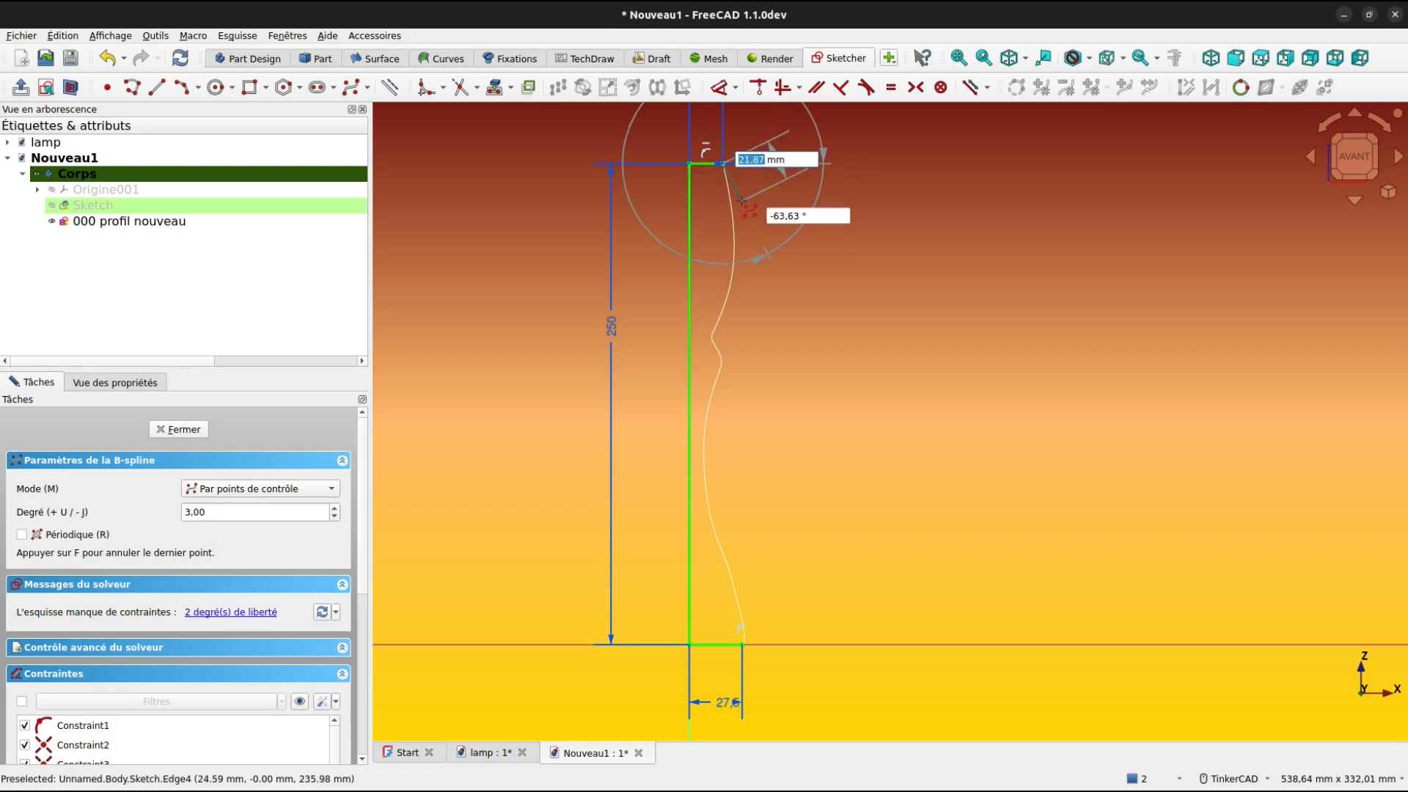
scroll(739, 211, "up", 3)
scroll(739, 211, "up", 1)
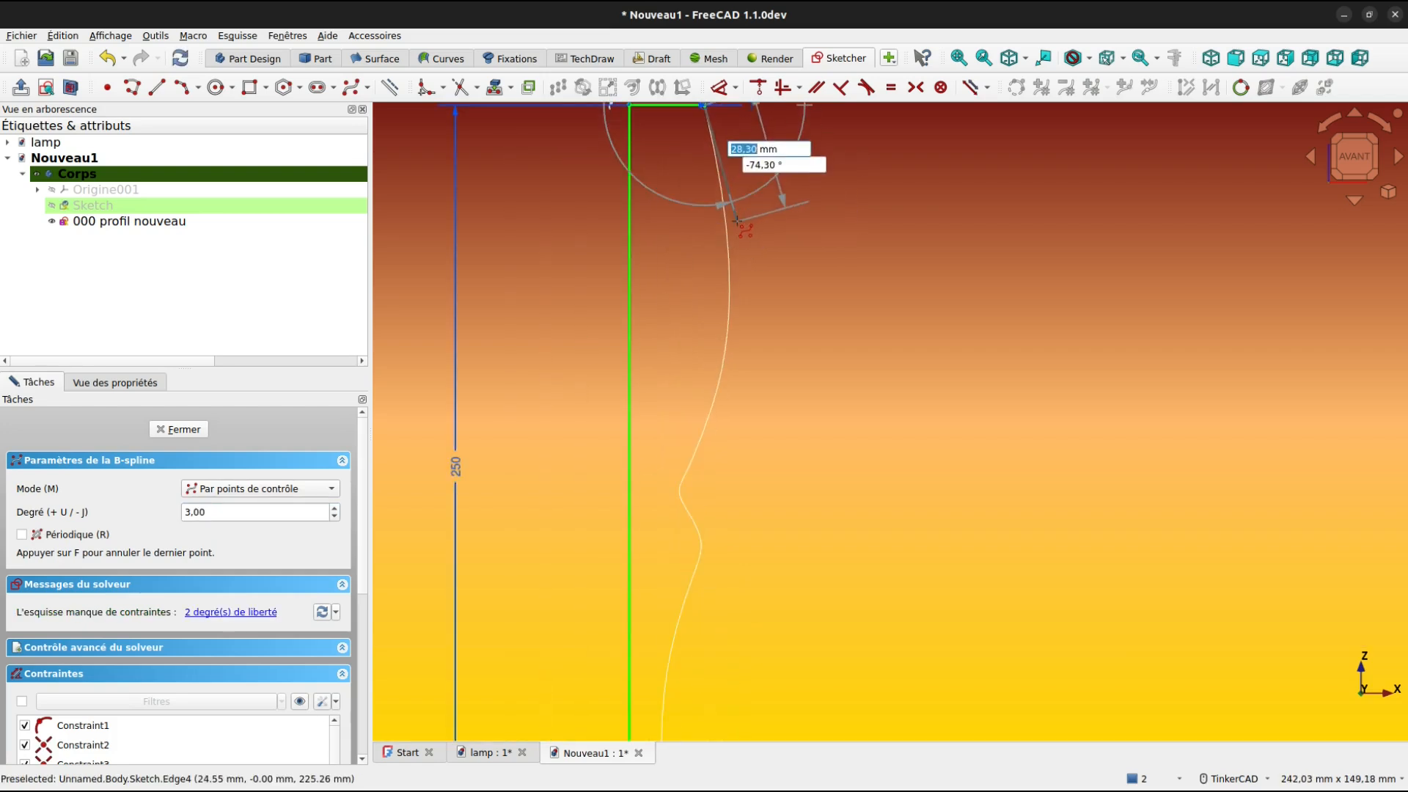
left_click(731, 243)
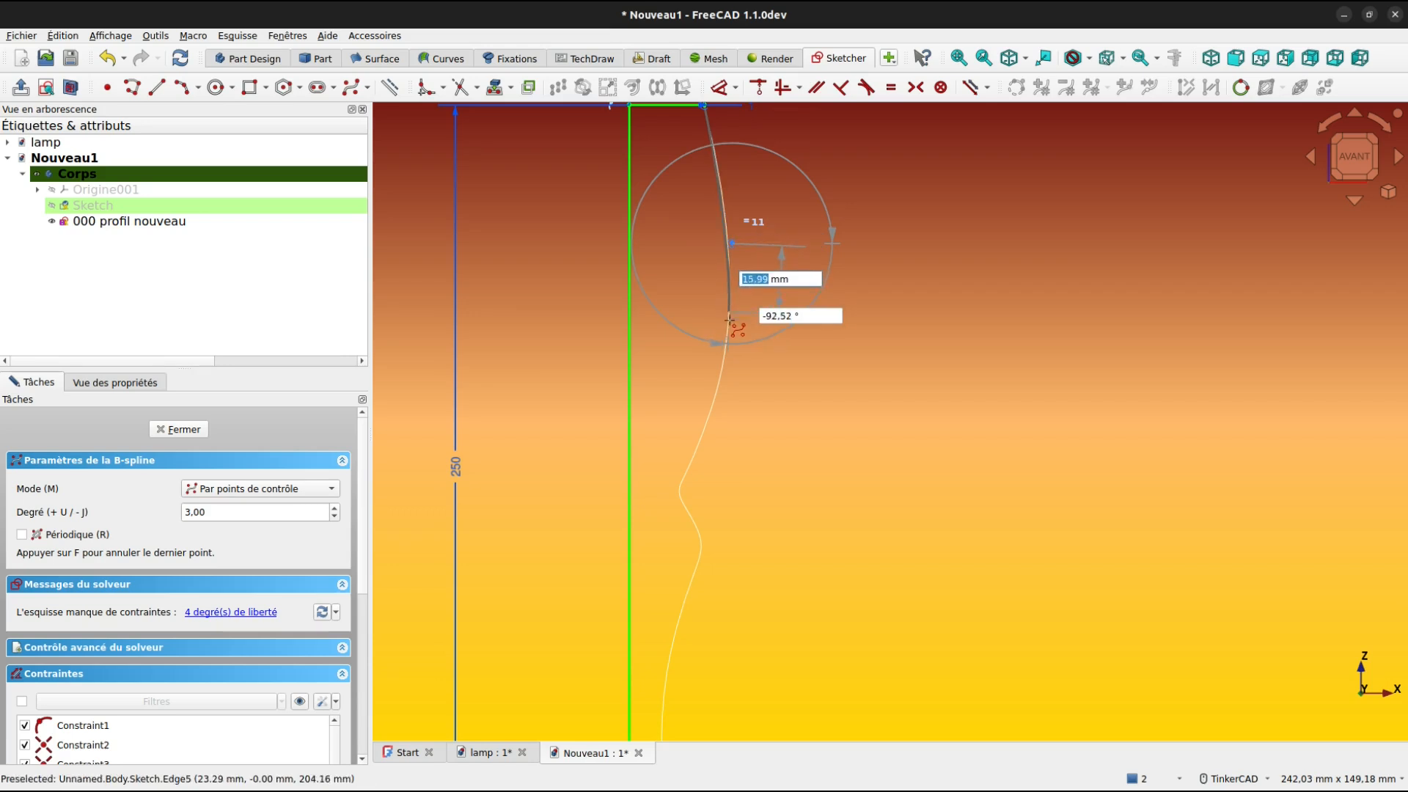
left_click(730, 323)
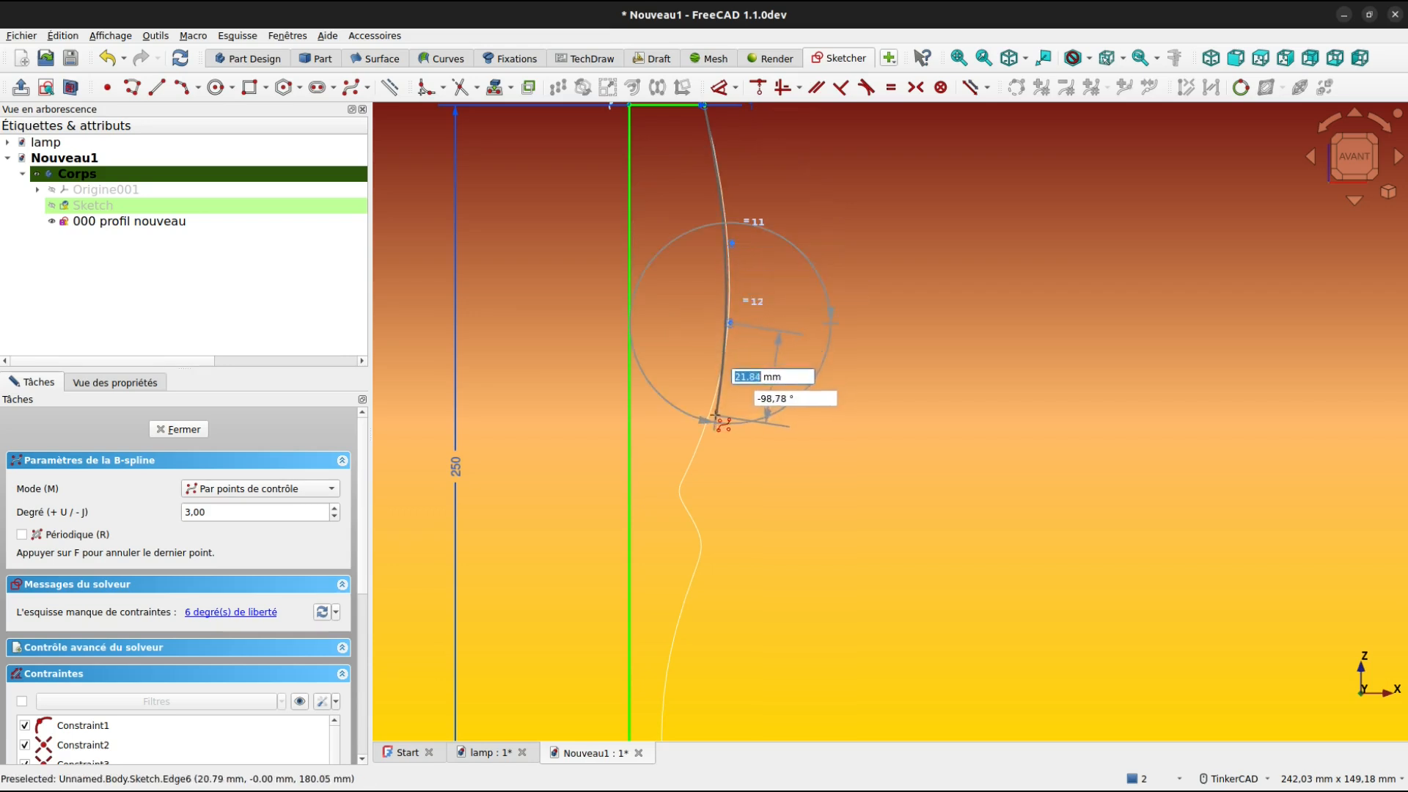
left_click(714, 417)
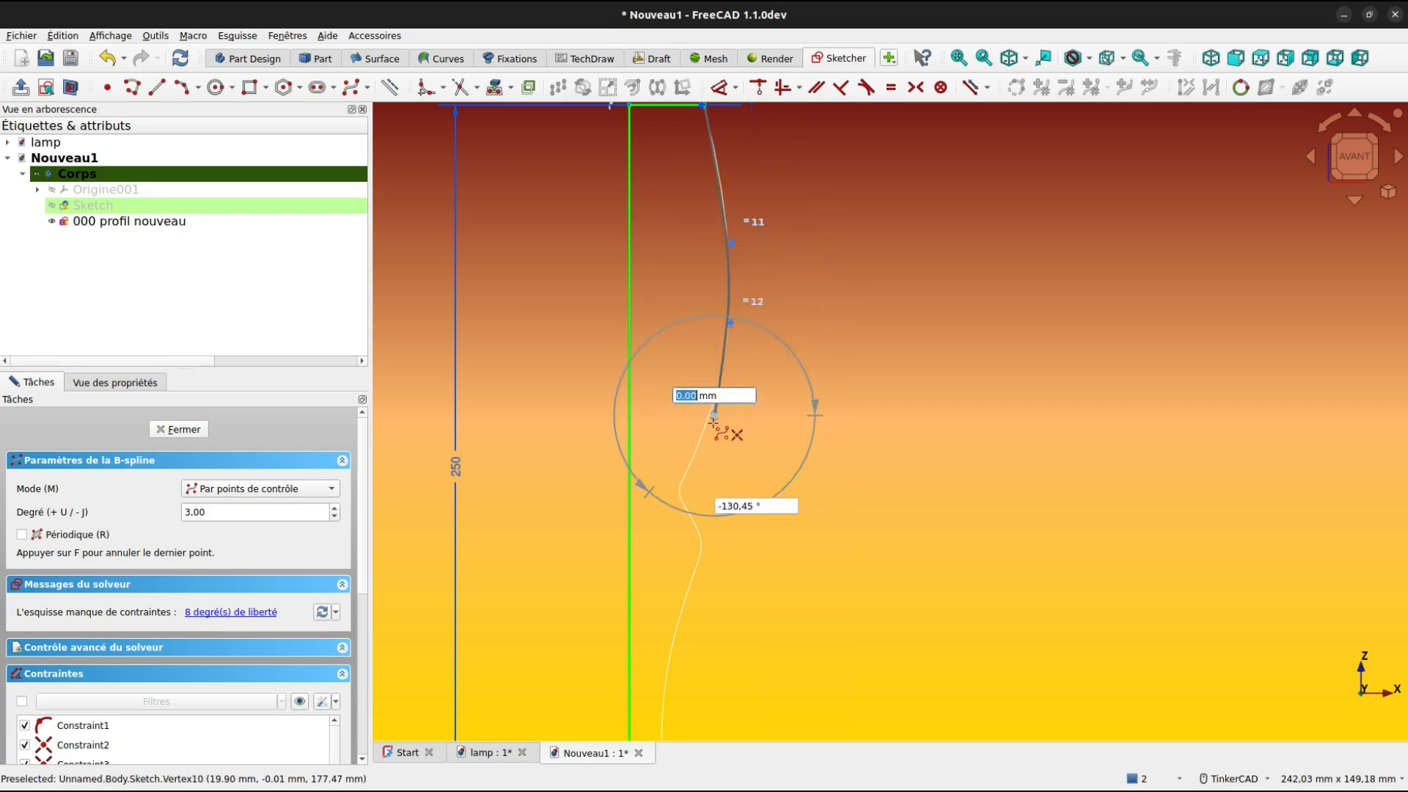
left_click(682, 472)
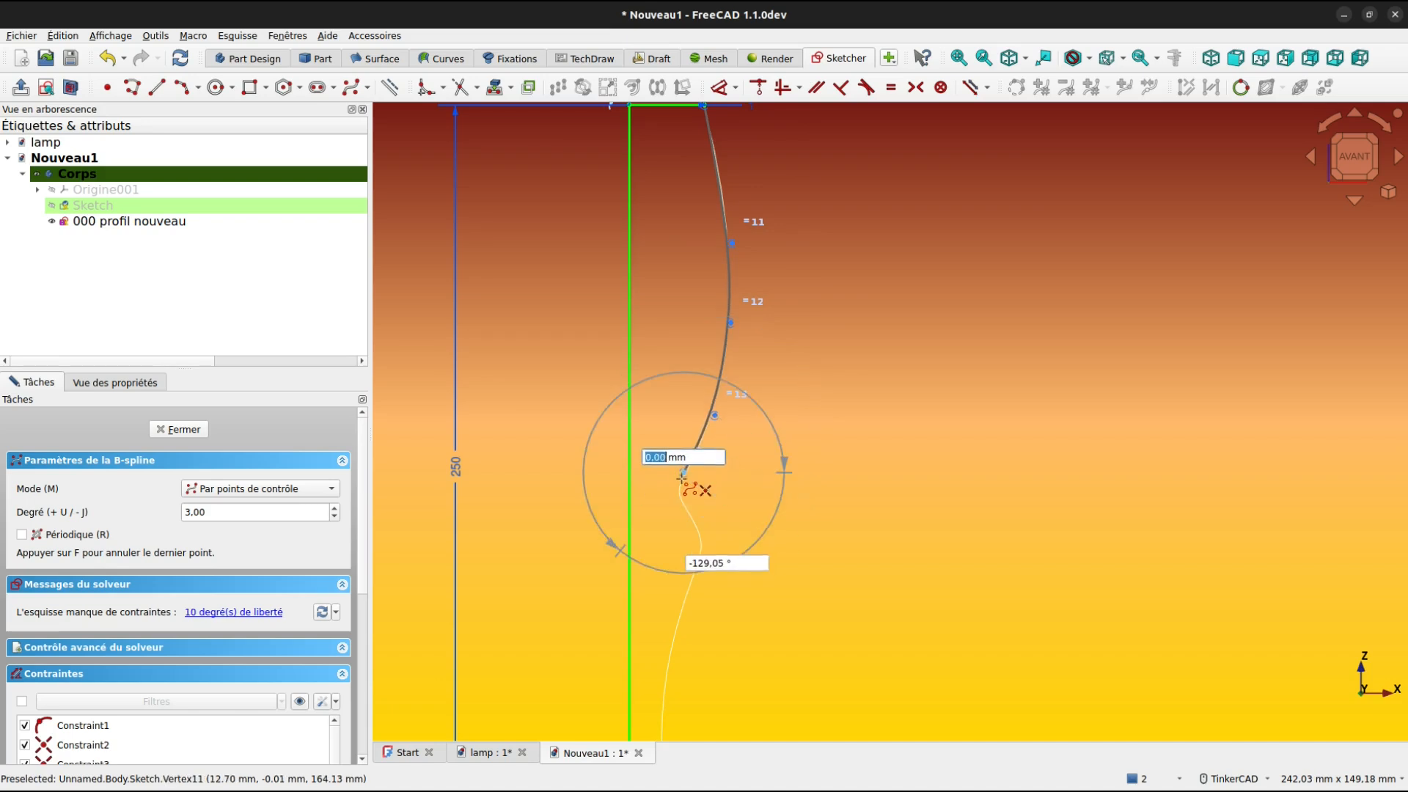
Continue the B-spline with control points around the narrow neck and along the small bulge beneath it
left_click(677, 490)
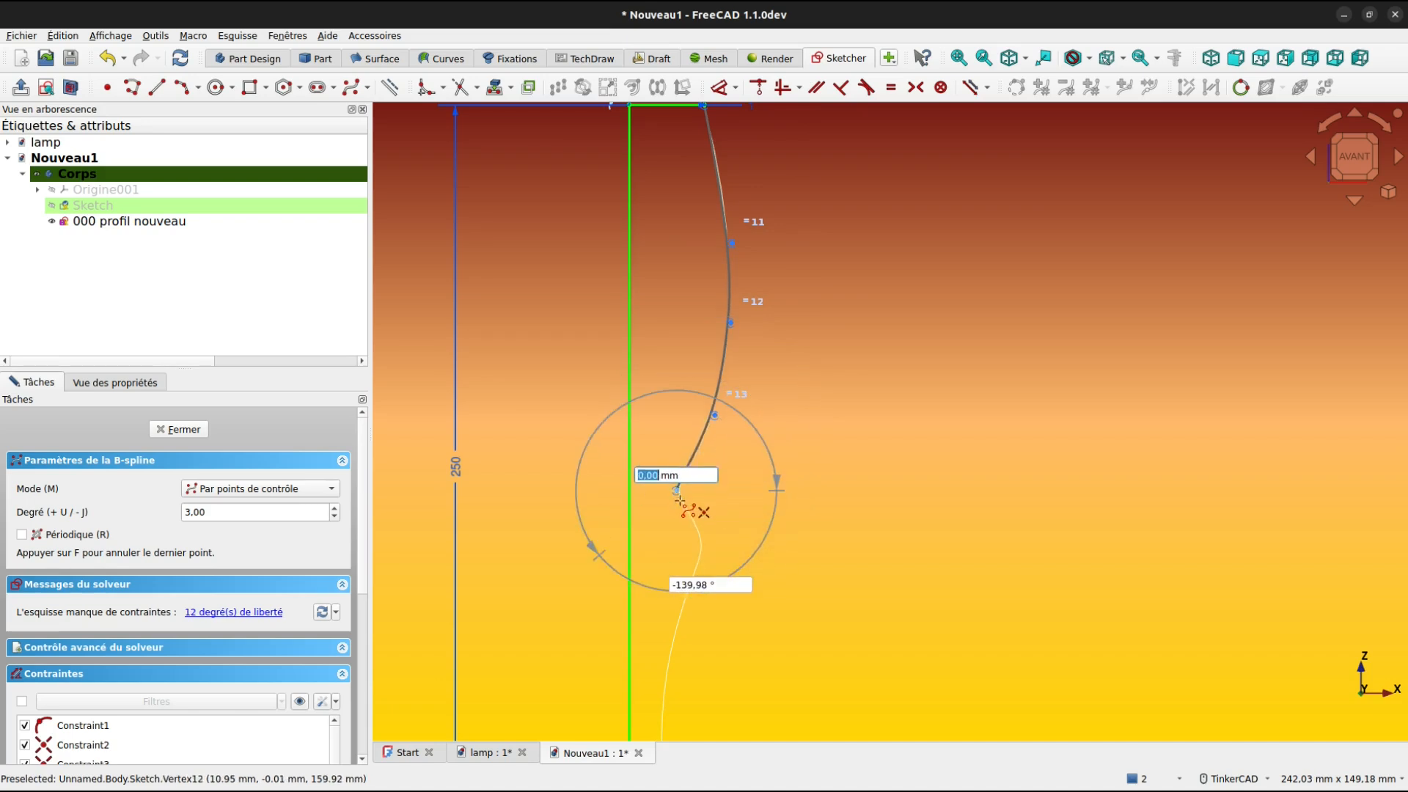
left_click(686, 507)
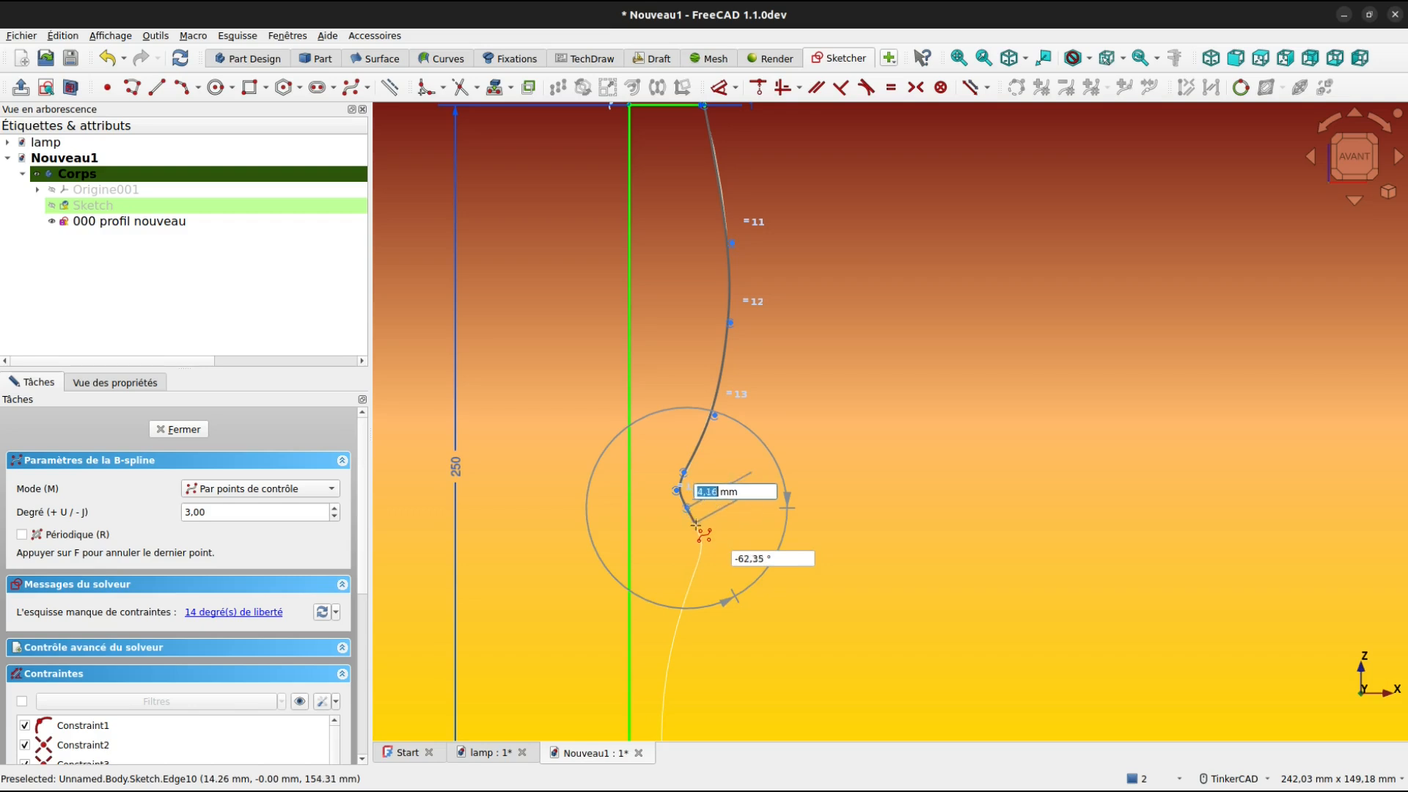
left_click(695, 525)
left_click(708, 545)
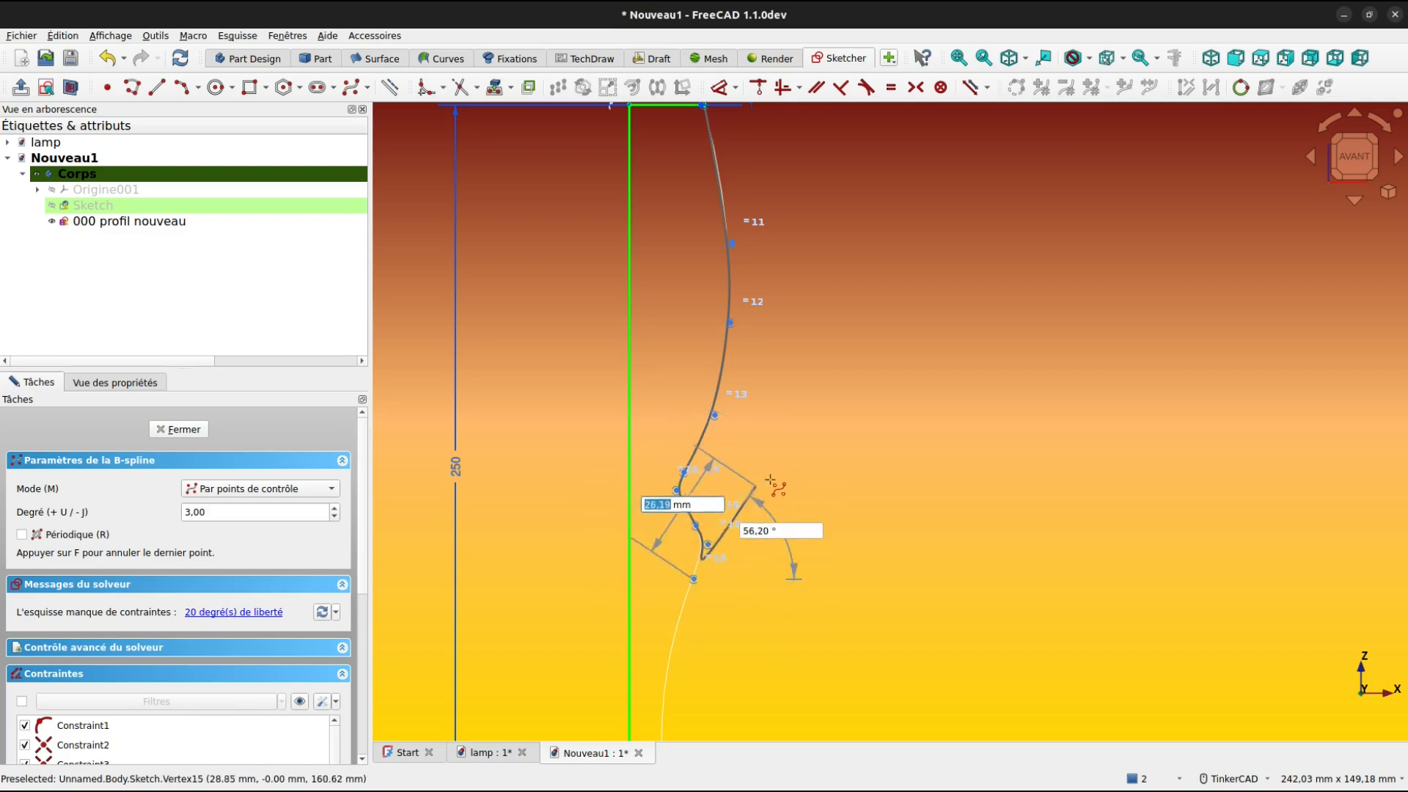
Continue the B-spline with control points down the long concave curve of the reference profile toward the flared foot
scroll(766, 382, "down", 5)
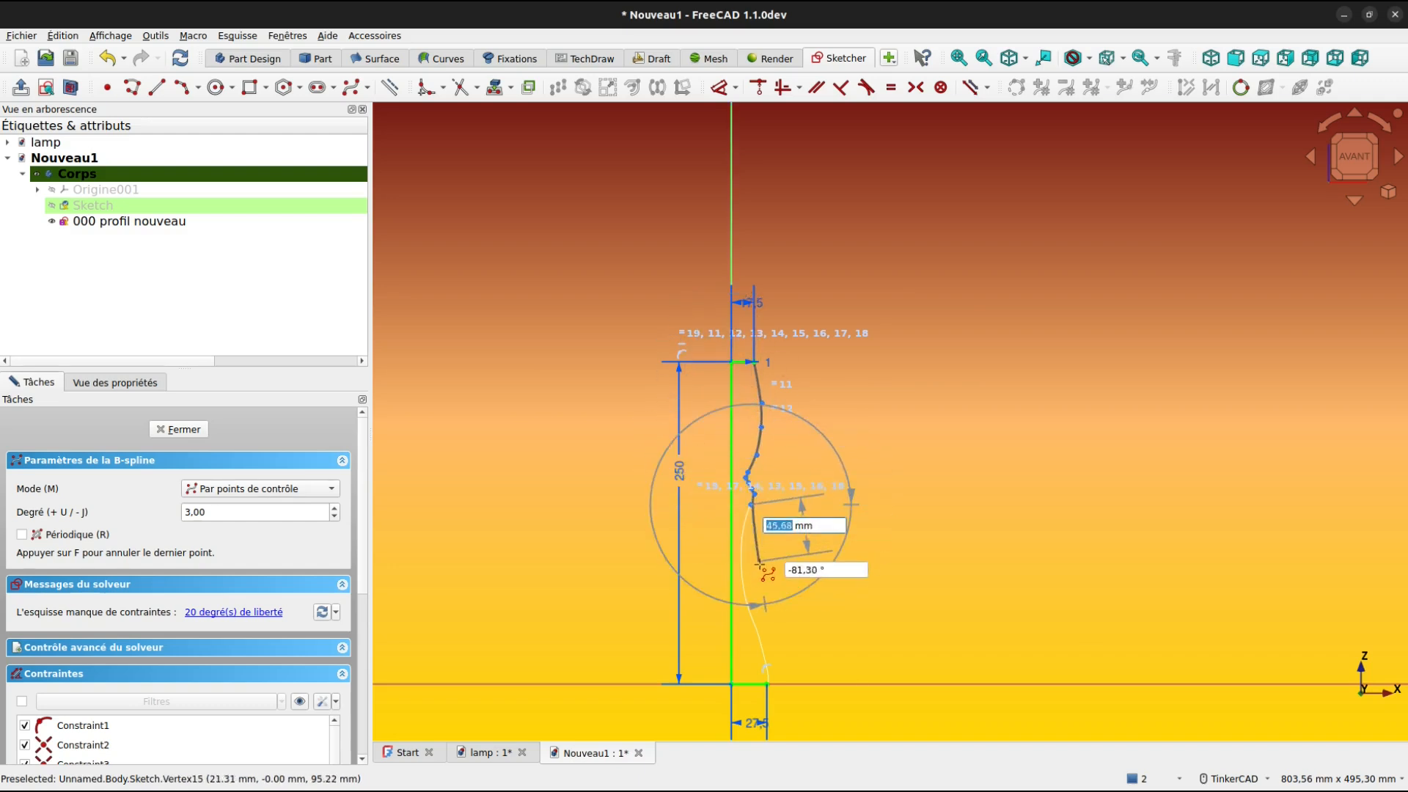
scroll(704, 418, "up", 3)
scroll(700, 413, "up", 3)
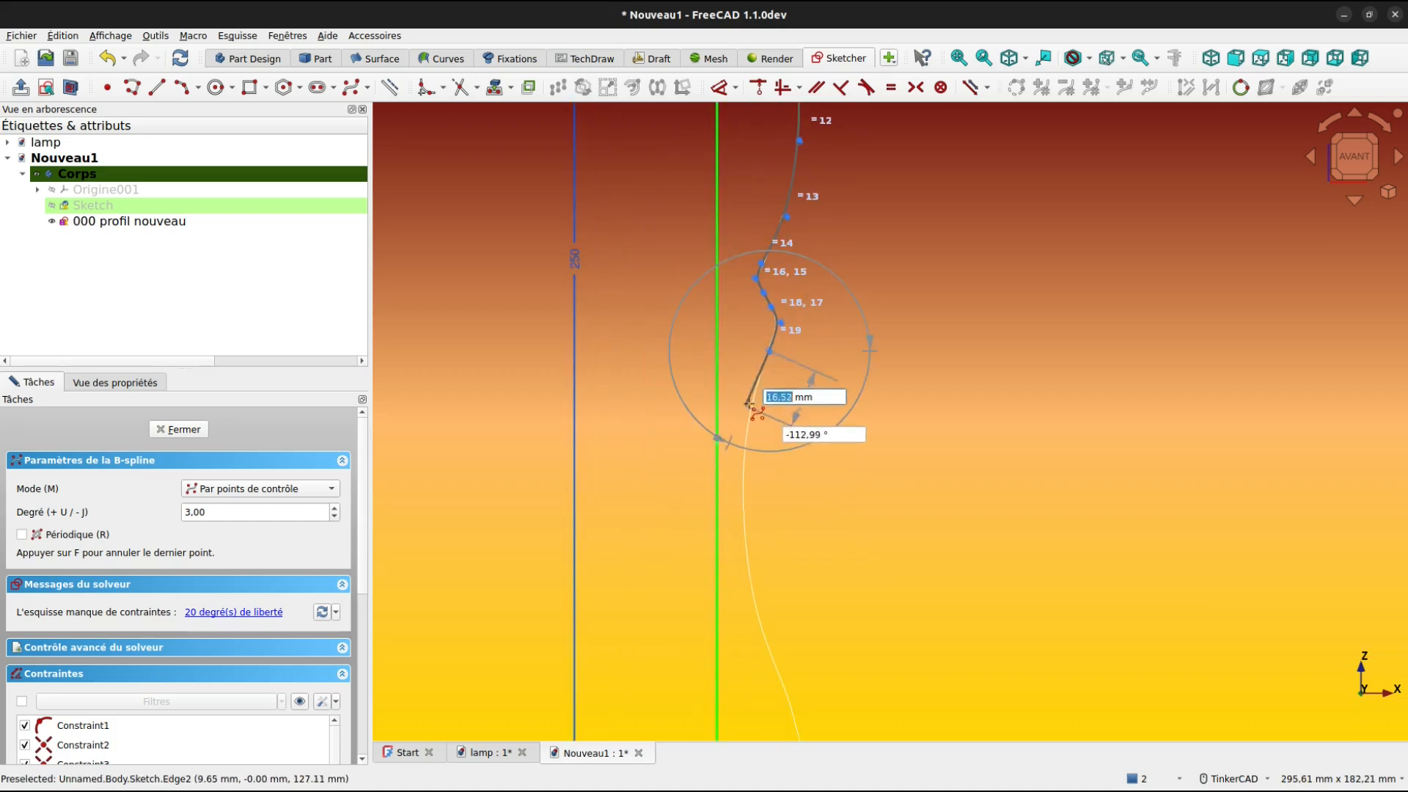
left_click(745, 433)
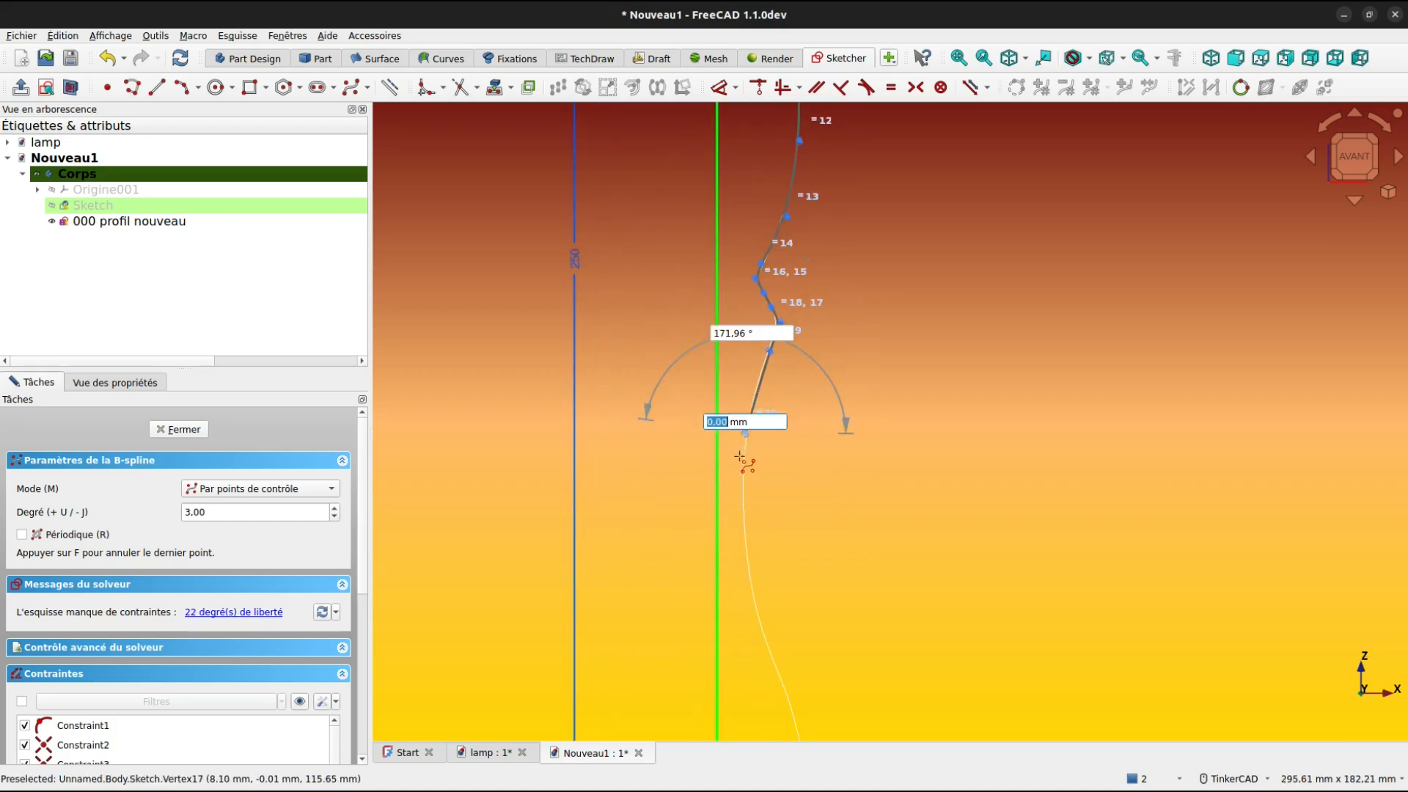
left_click(740, 526)
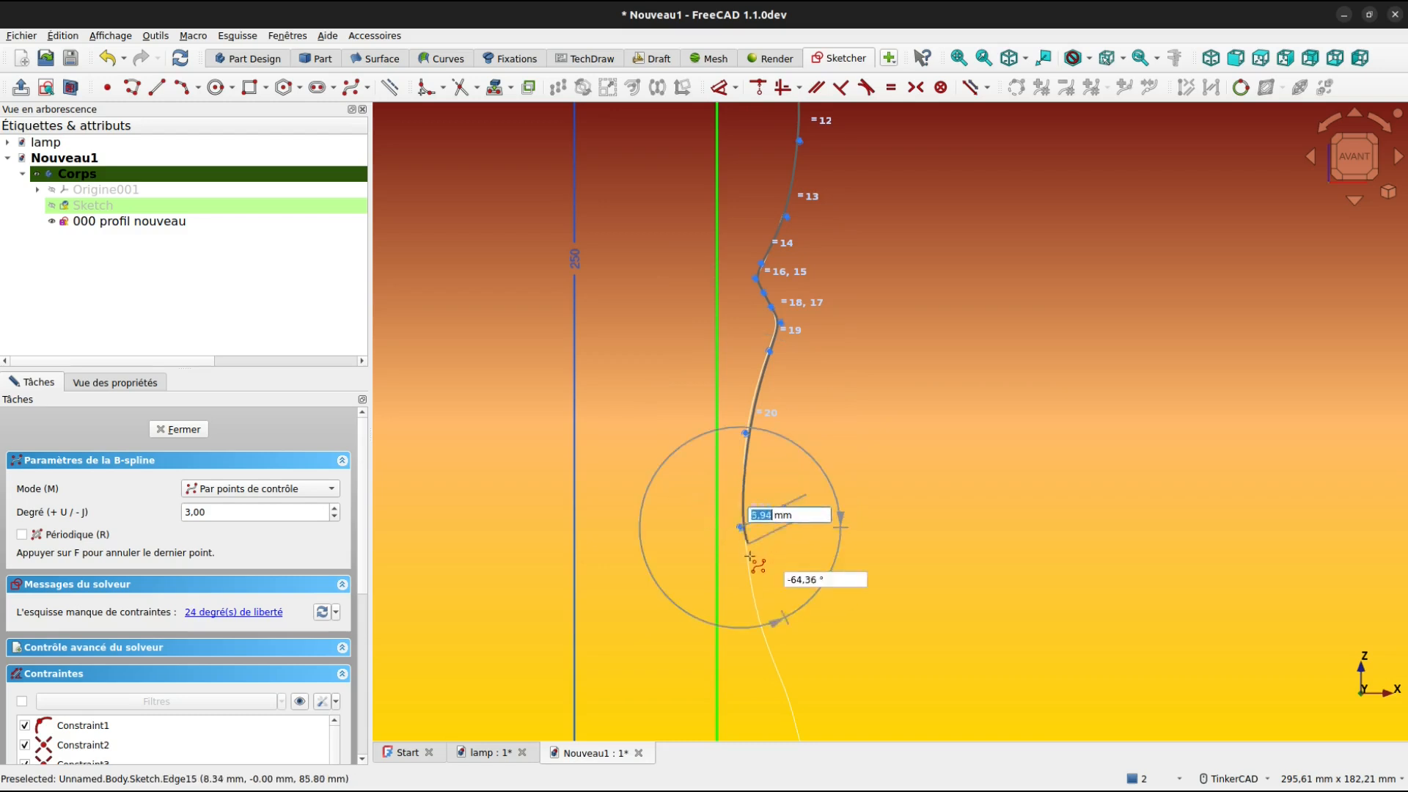
left_click(764, 641)
middle_click_drag(785, 708, 798, 402)
left_click(798, 402)
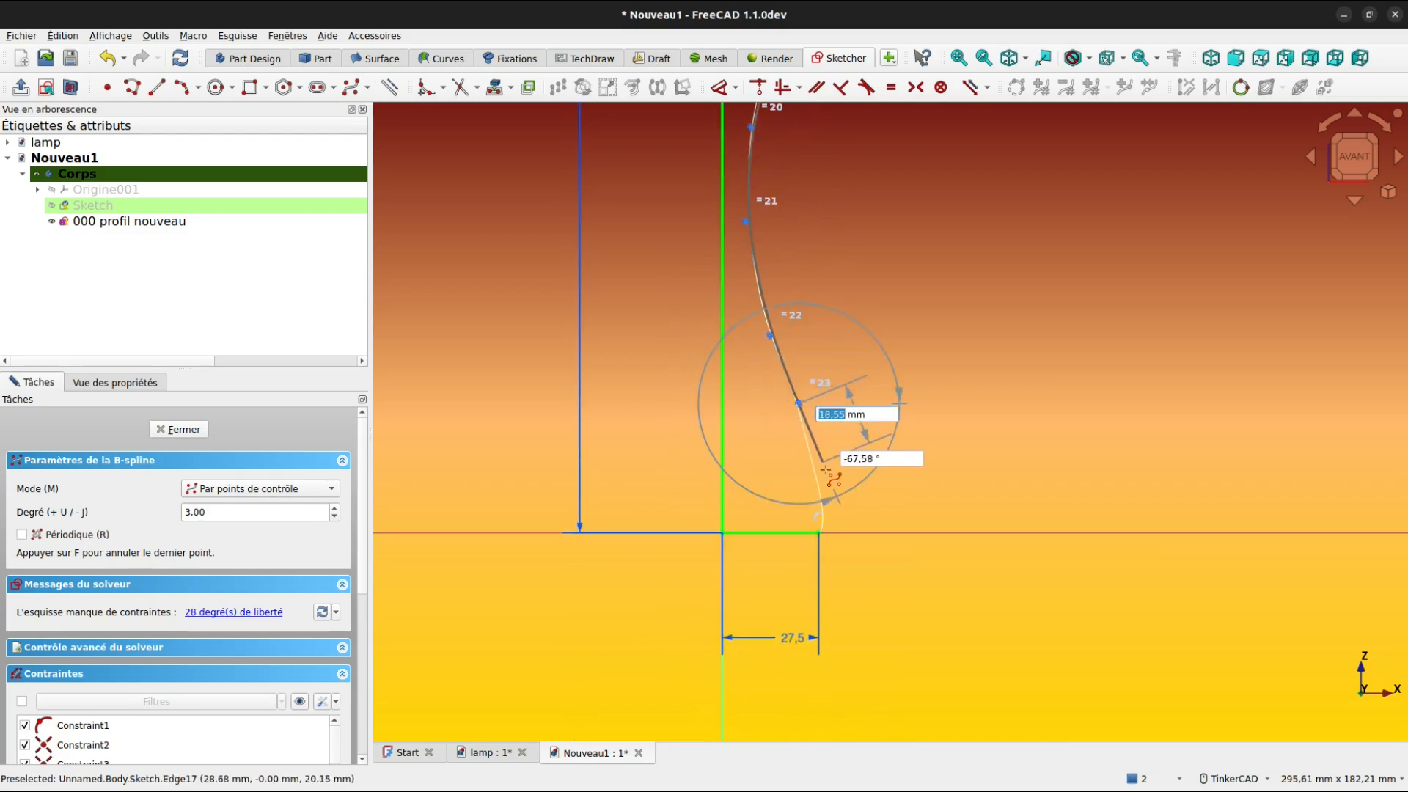
Trace the flared foot with the last control points, end the B-spline on the base line's outer endpoint and leave the tool
left_click(822, 483)
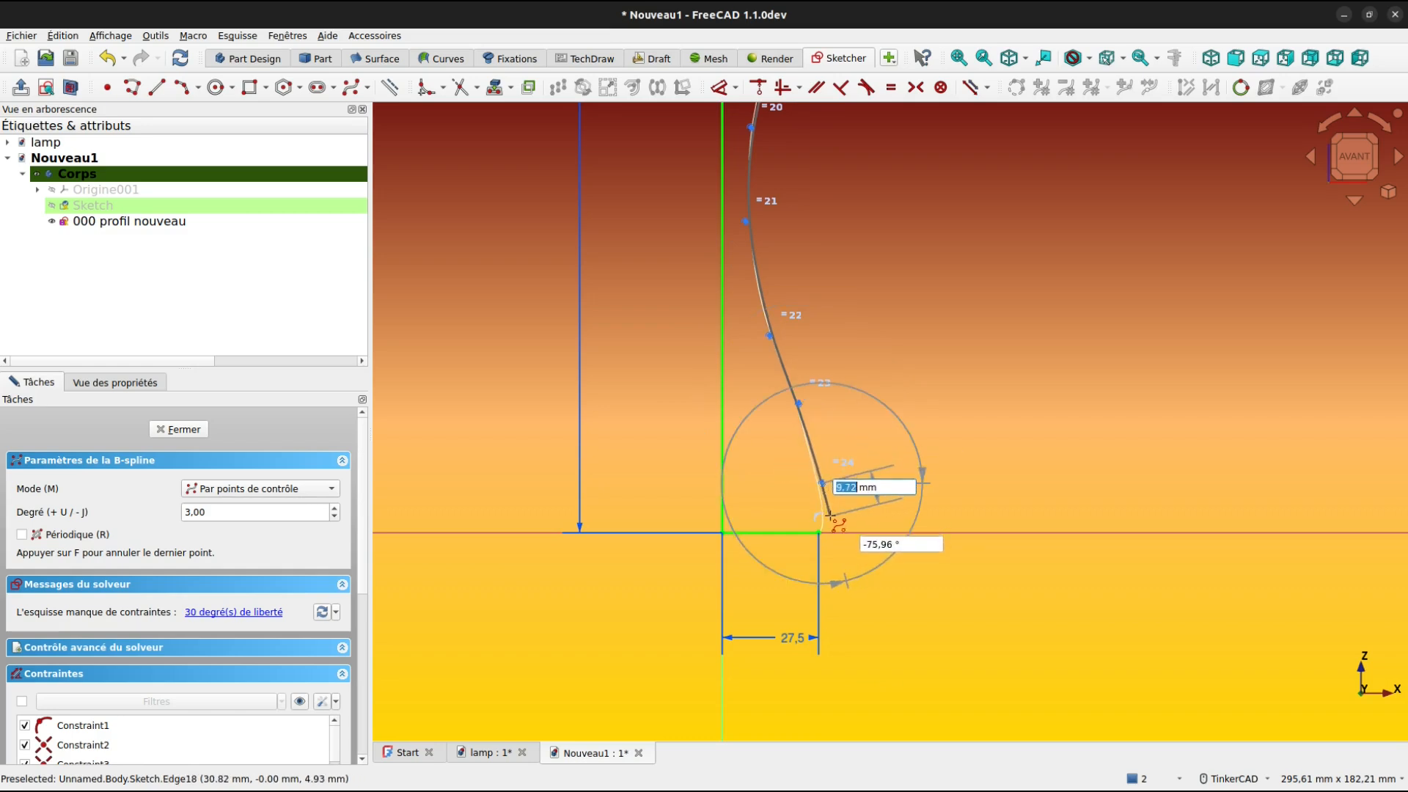
left_click(829, 516)
scroll(825, 535, "up", 4)
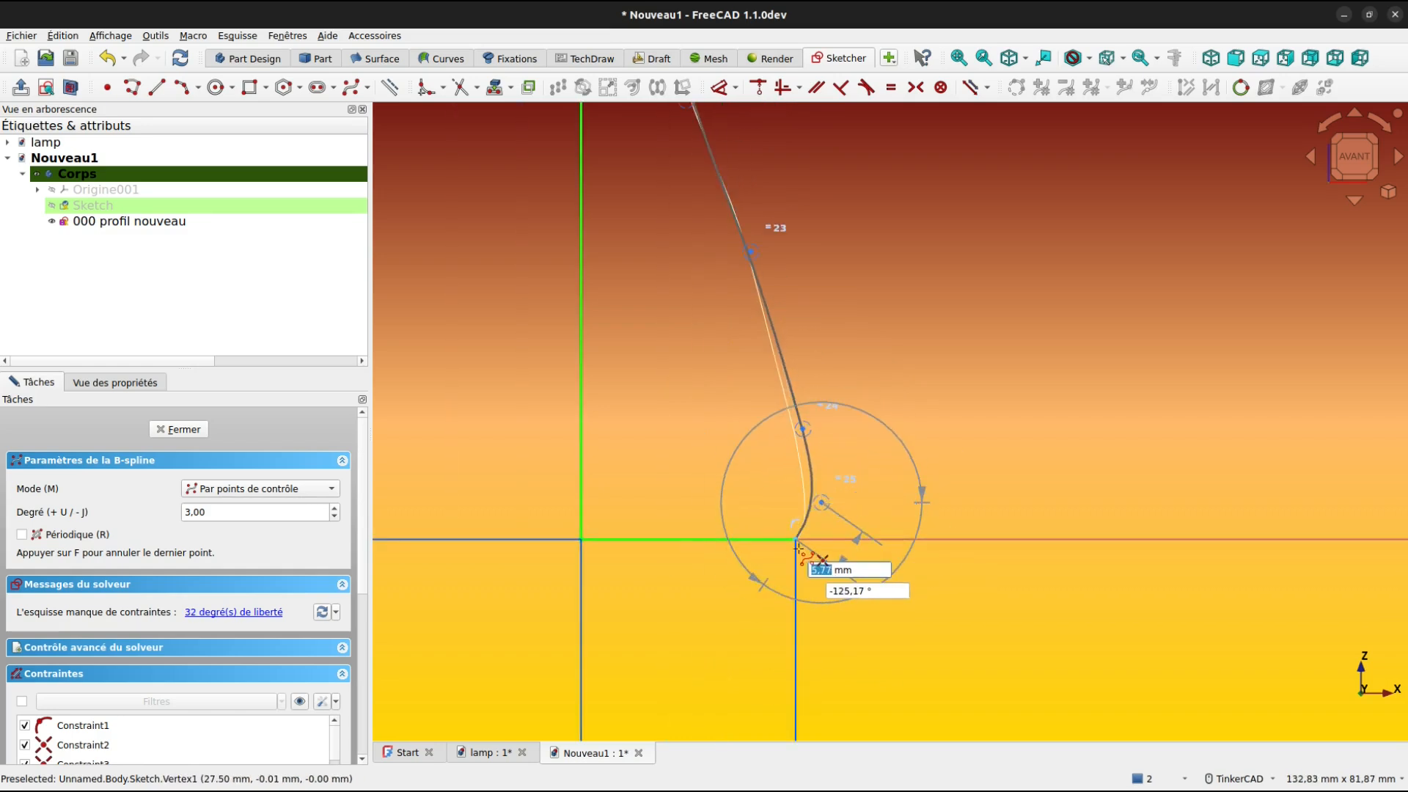
left_click(824, 537)
right_click(908, 493)
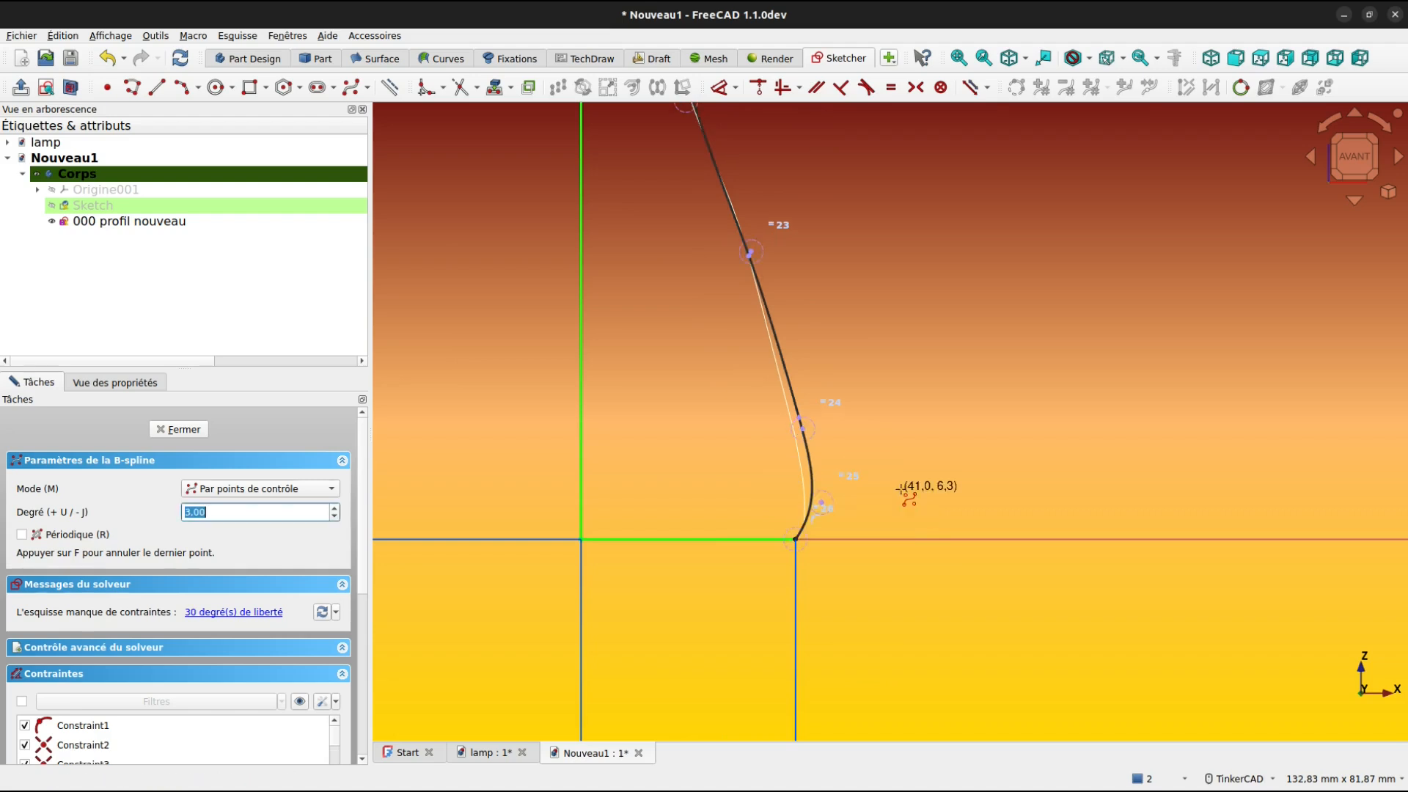
scroll(900, 486, "down", 10)
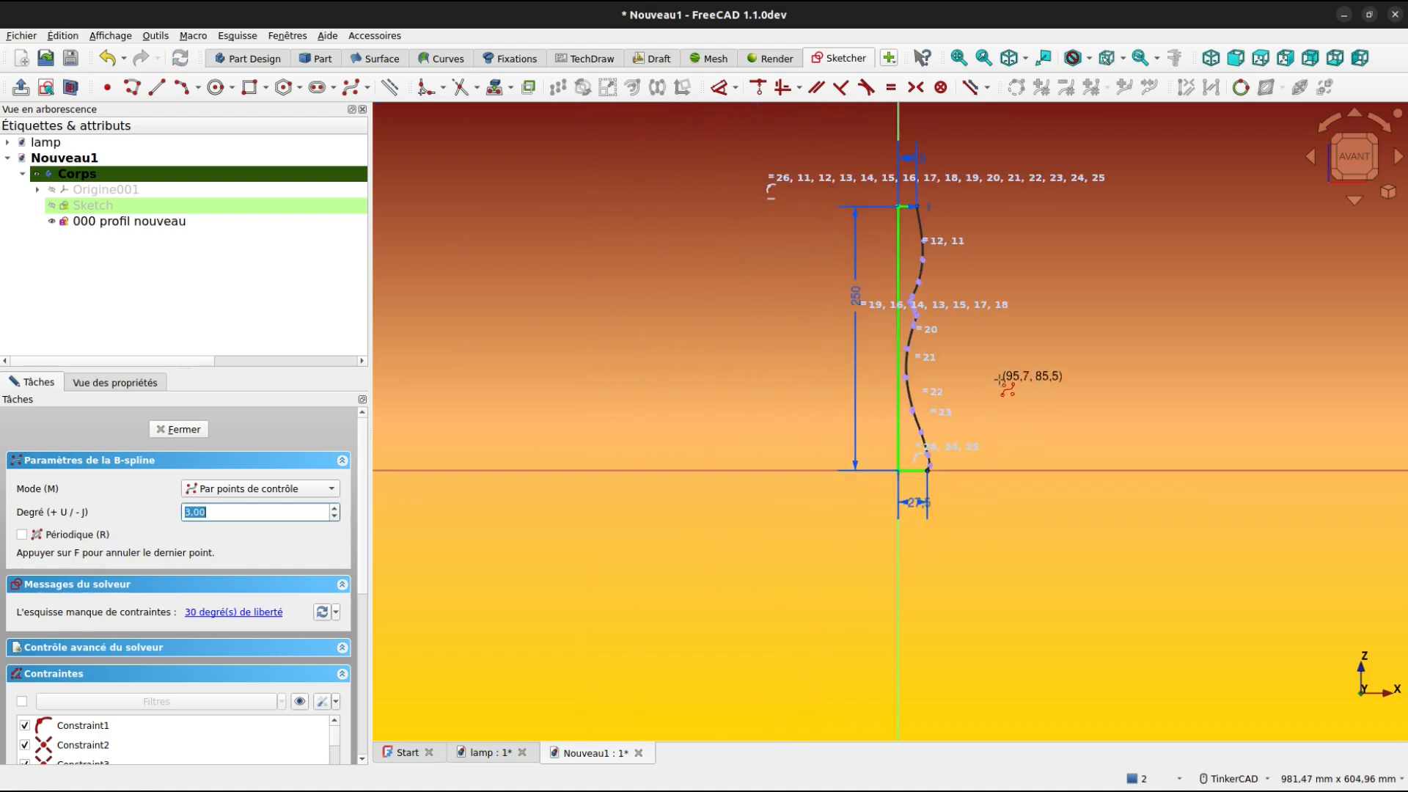
scroll(990, 373, "up", 5)
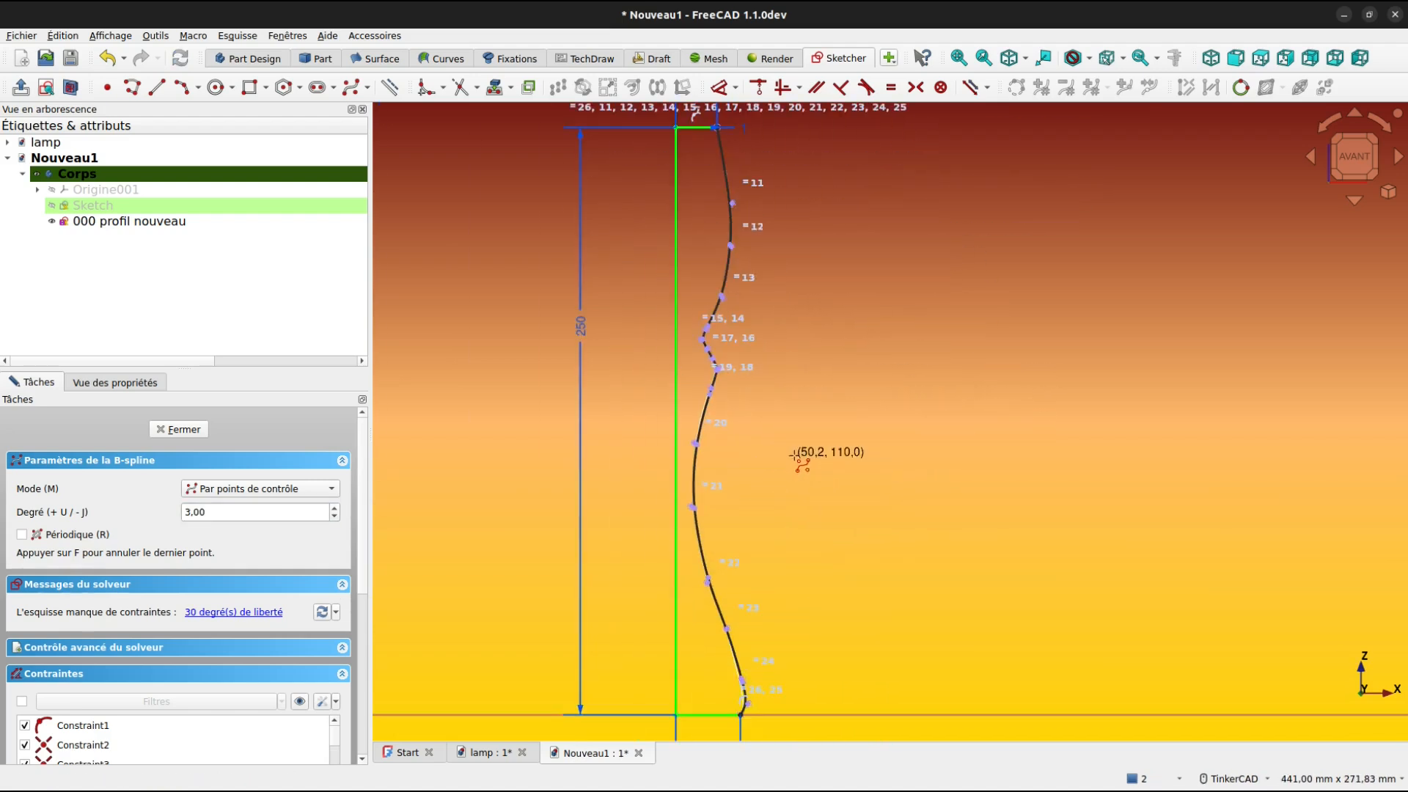
right_click(794, 454)
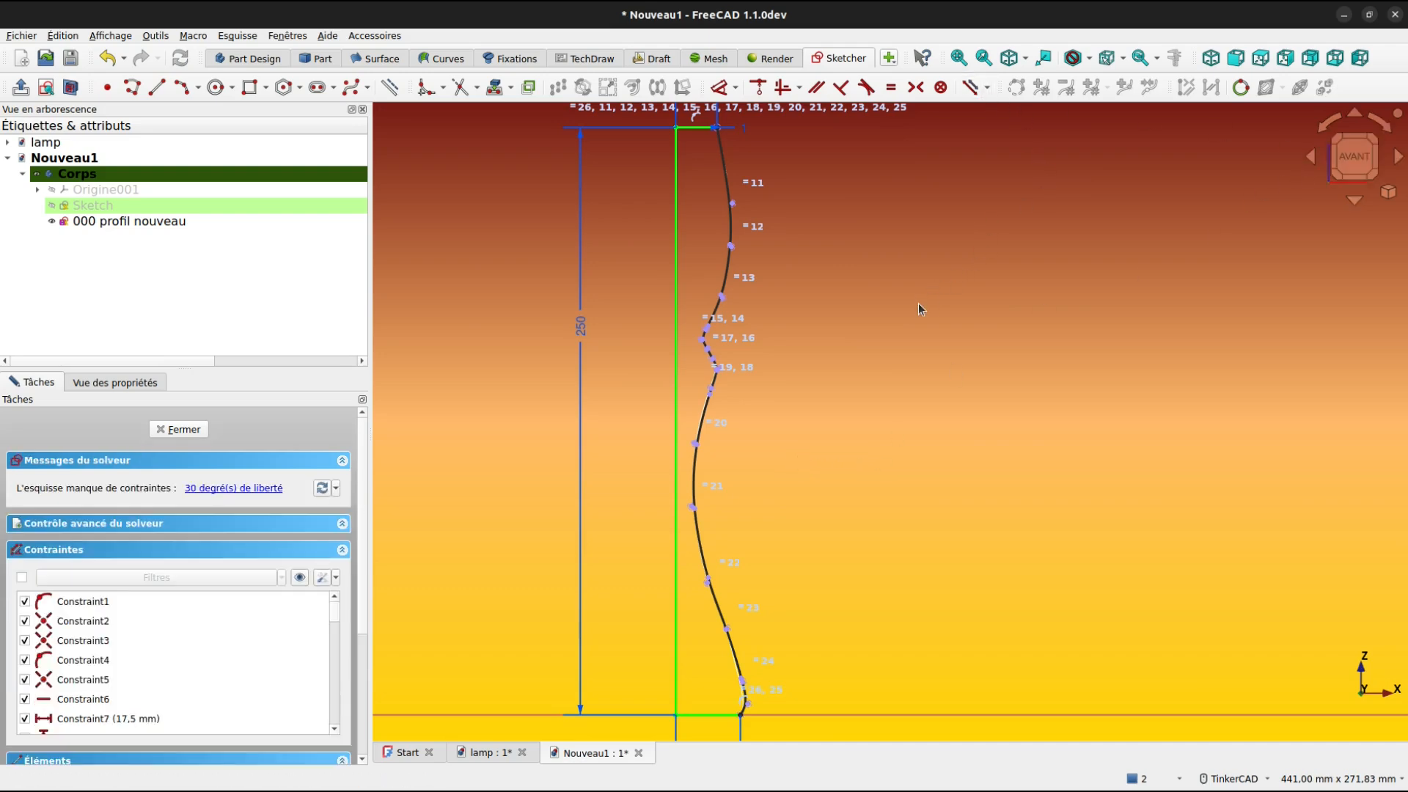
Close the profile sketch and show it straight from the front
middle_click_drag(918, 302, 970, 321)
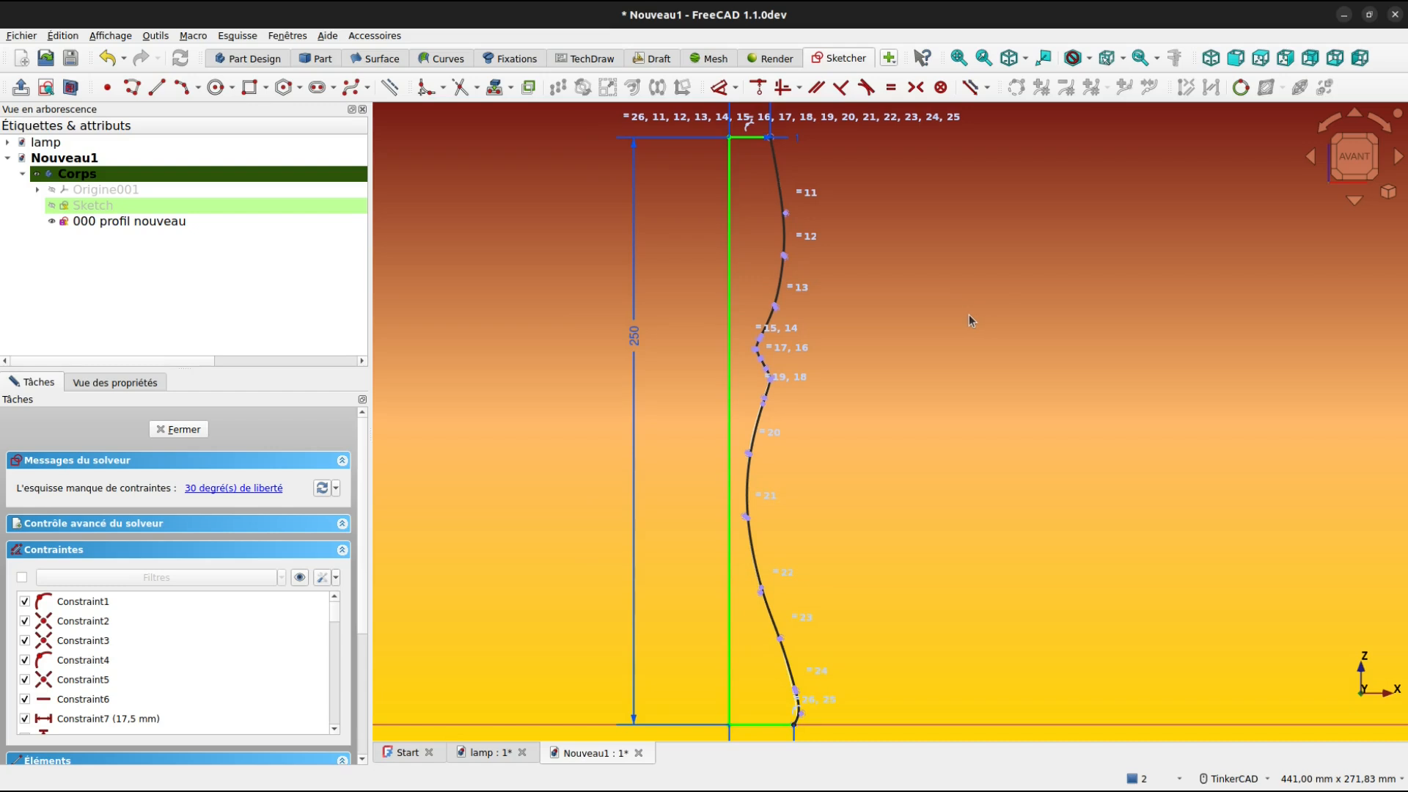
left_click(178, 430)
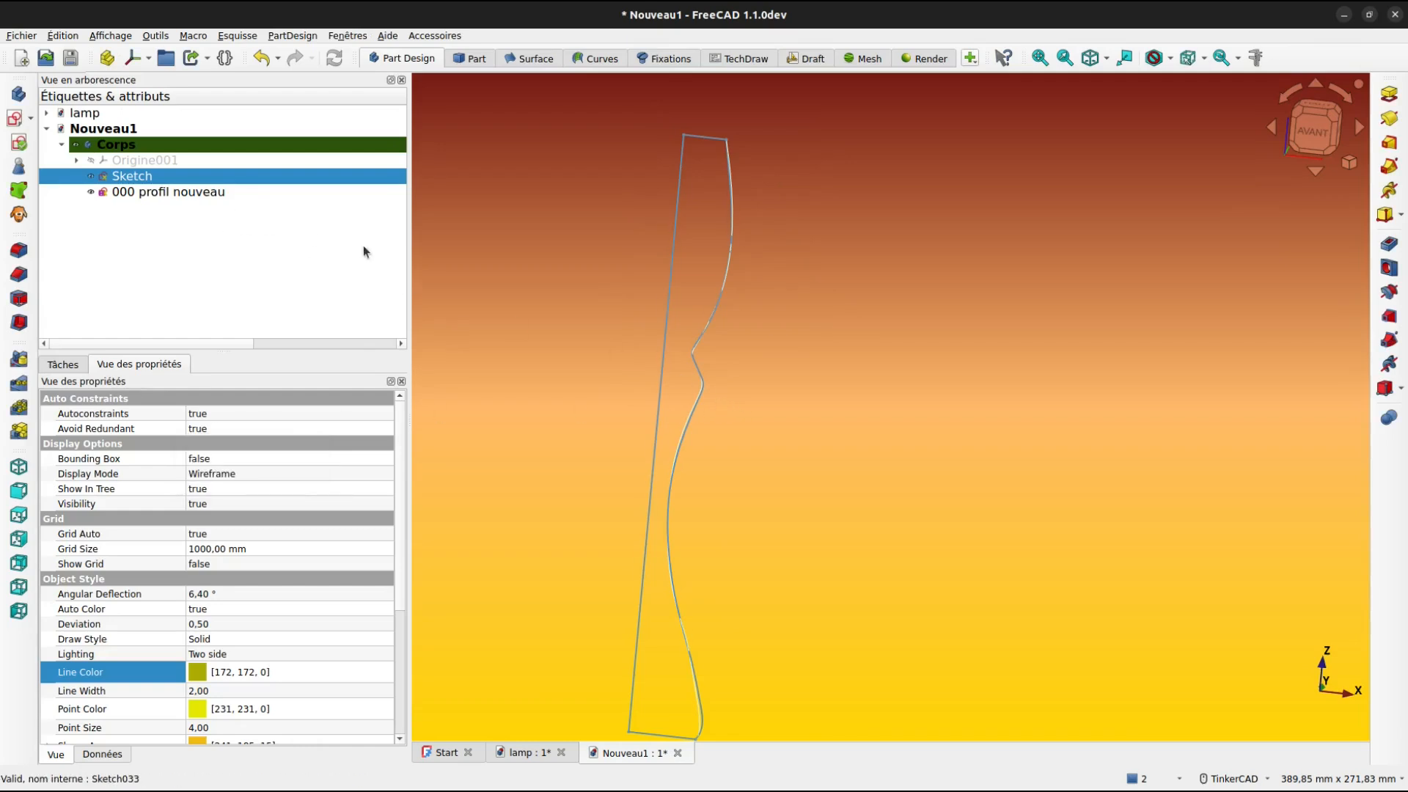
left_click(1313, 128)
mouse_move(888, 340)
middle_mouse_down()
mouse_move(915, 288)
mouse_move(964, 305)
middle_mouse_up()
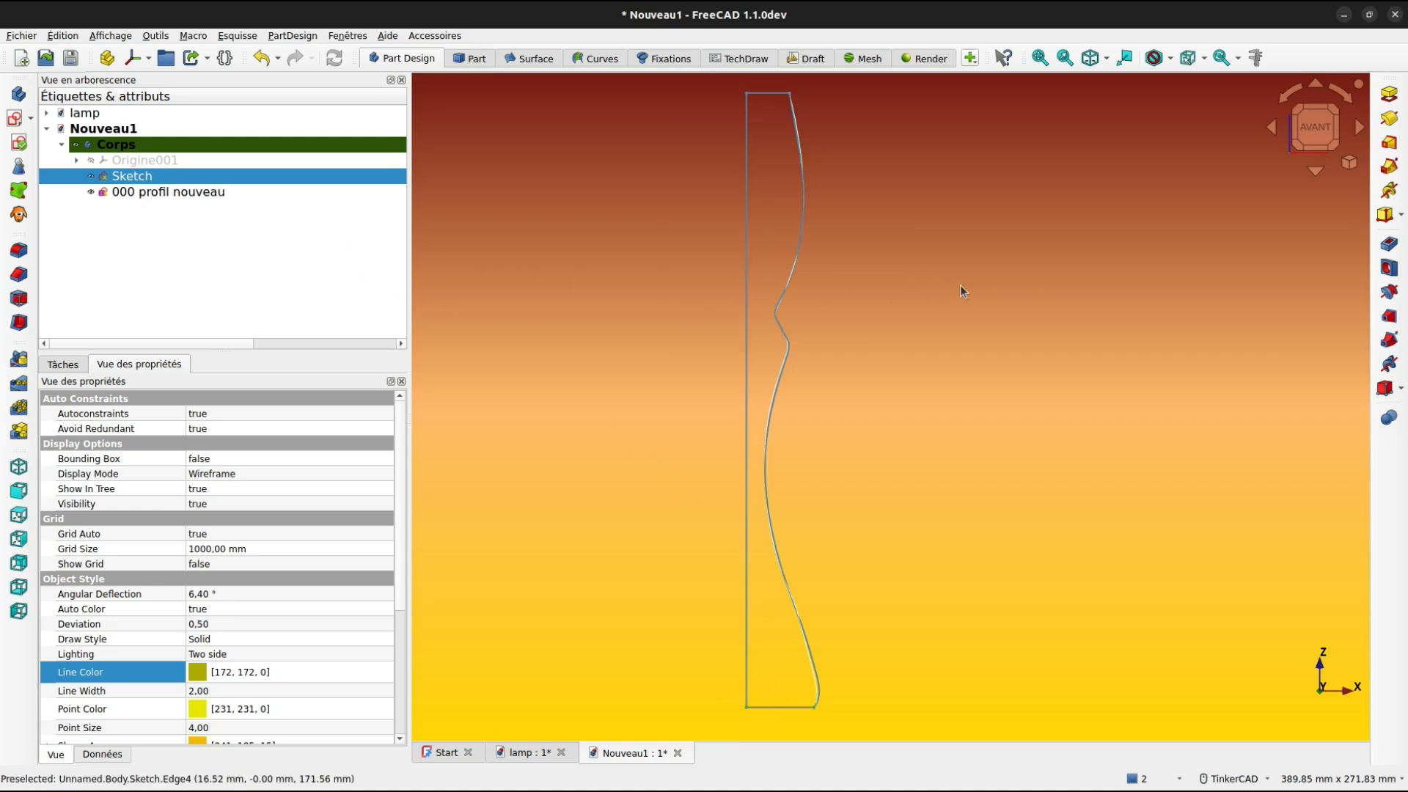
Delete the reference profile "000 profil nouveau" and rename the remaining sketch profilPied
left_click(579, 276)
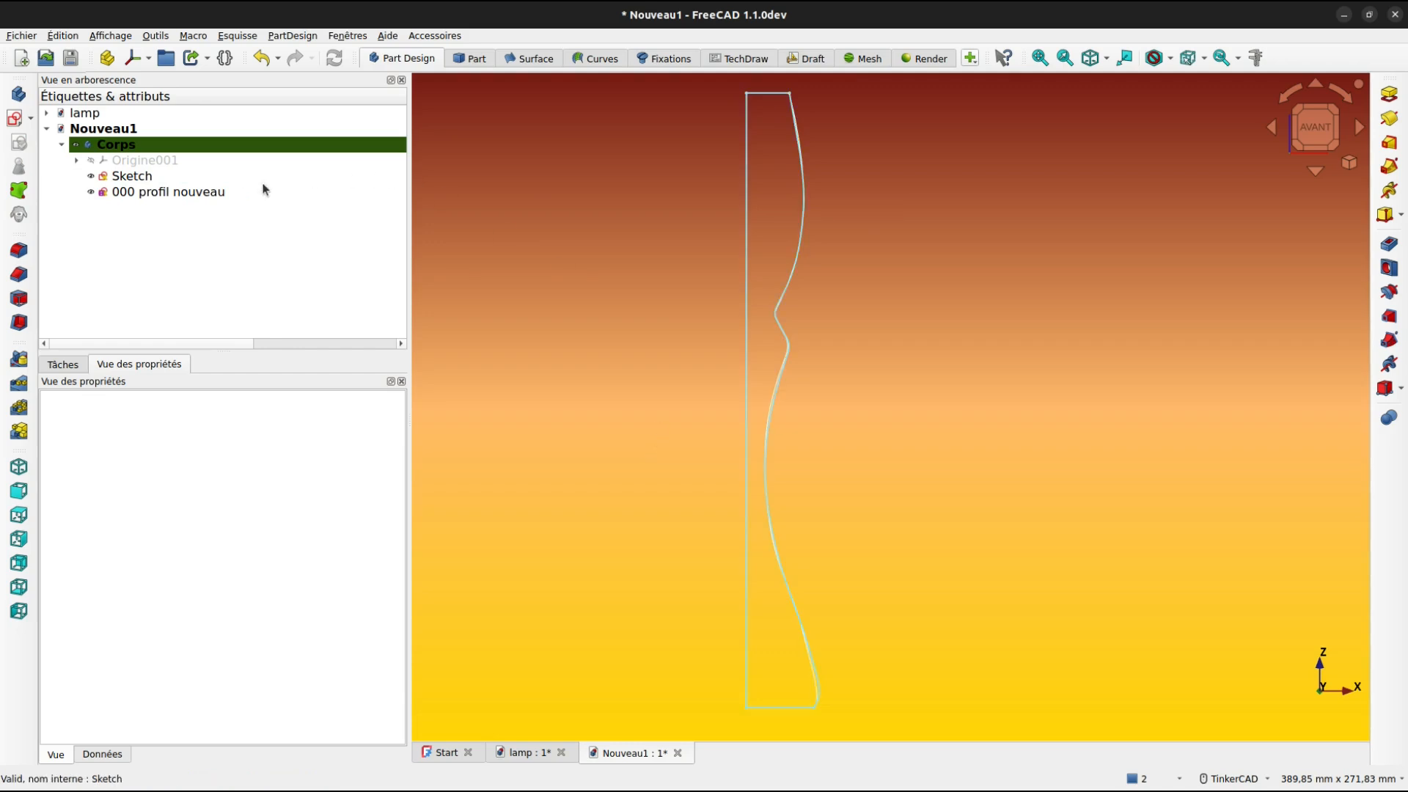
key("Delete")
left_click(129, 178)
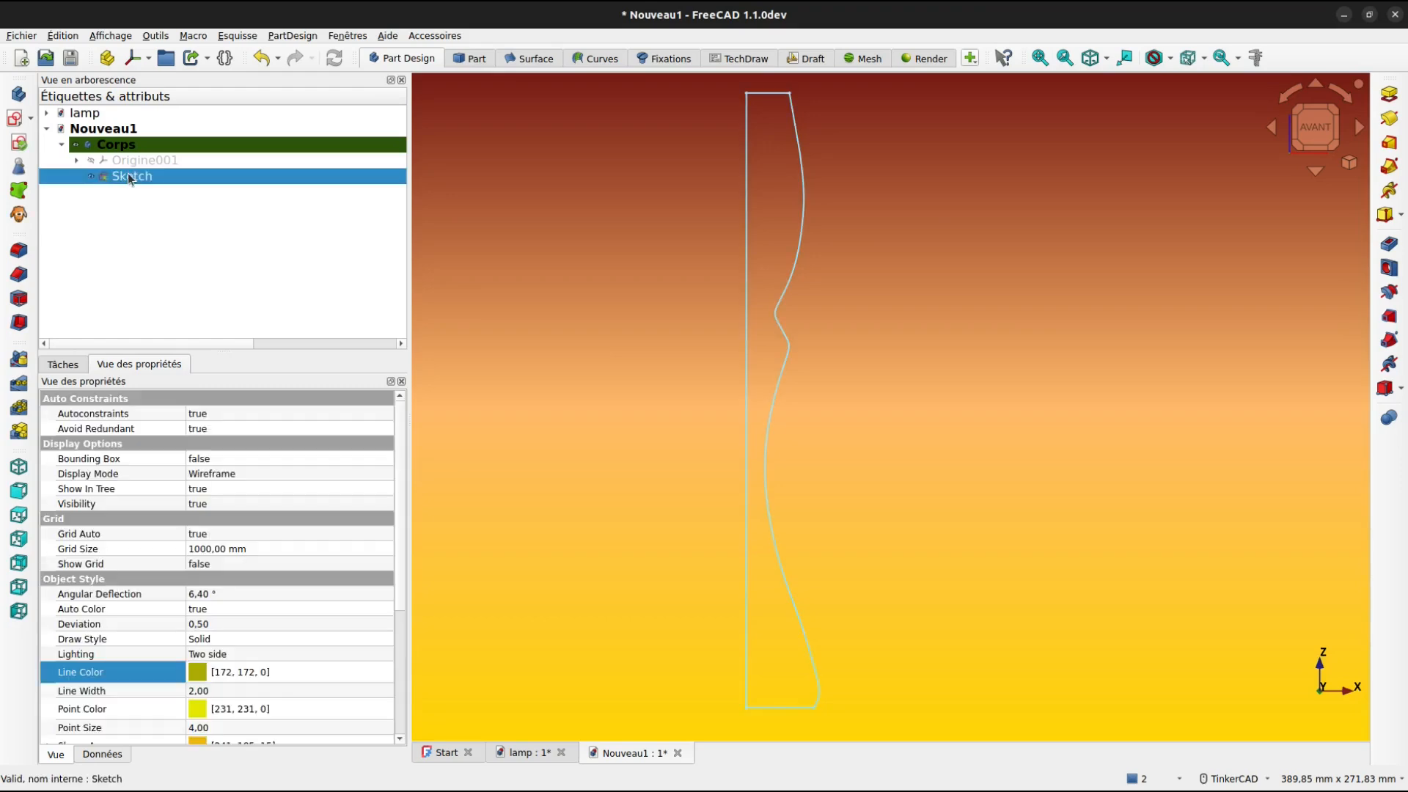
left_click(128, 175)
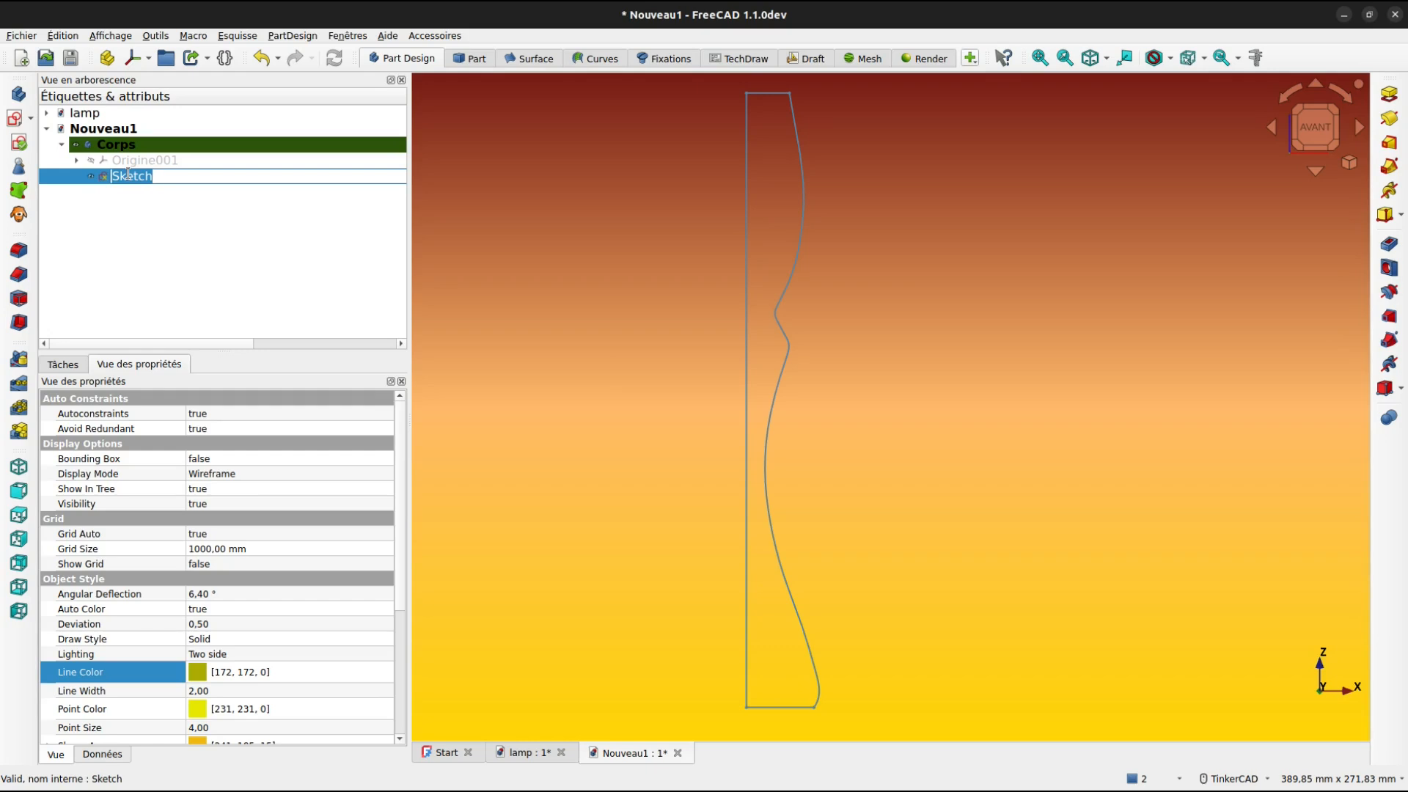
type("profilPied")
key("Return")
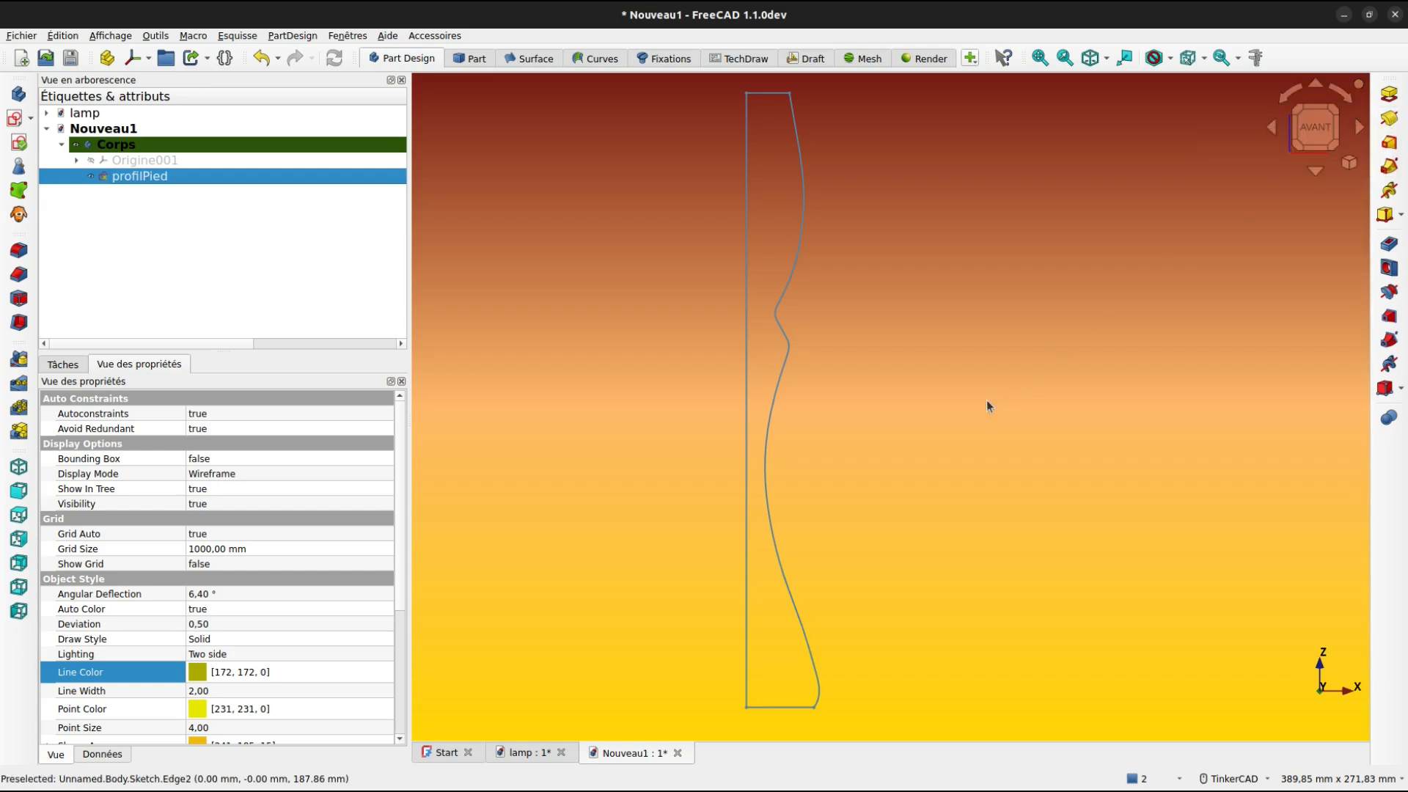
Examine the shape of the finished lamp's foot in the lamp document
left_click(531, 752)
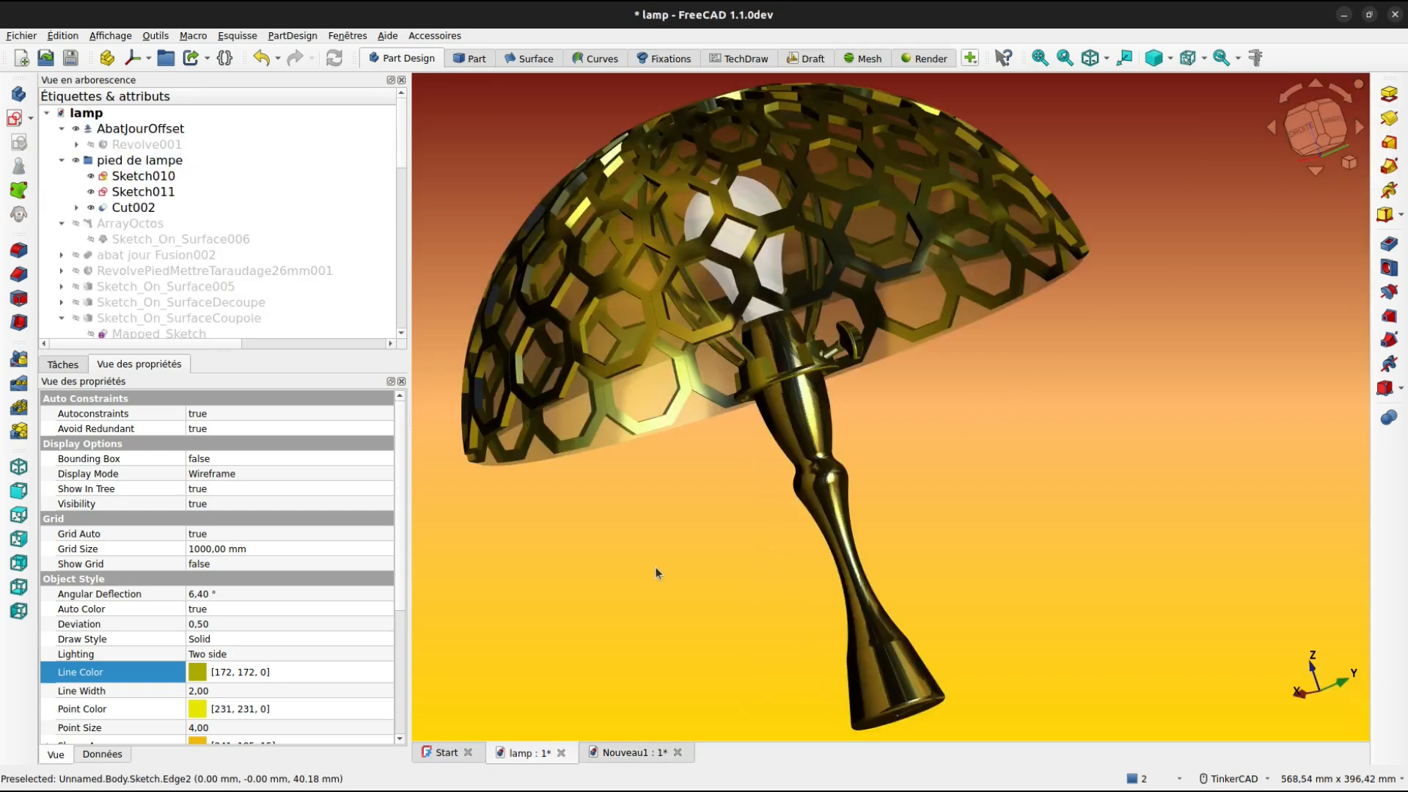
middle_click_drag(656, 569, 622, 526)
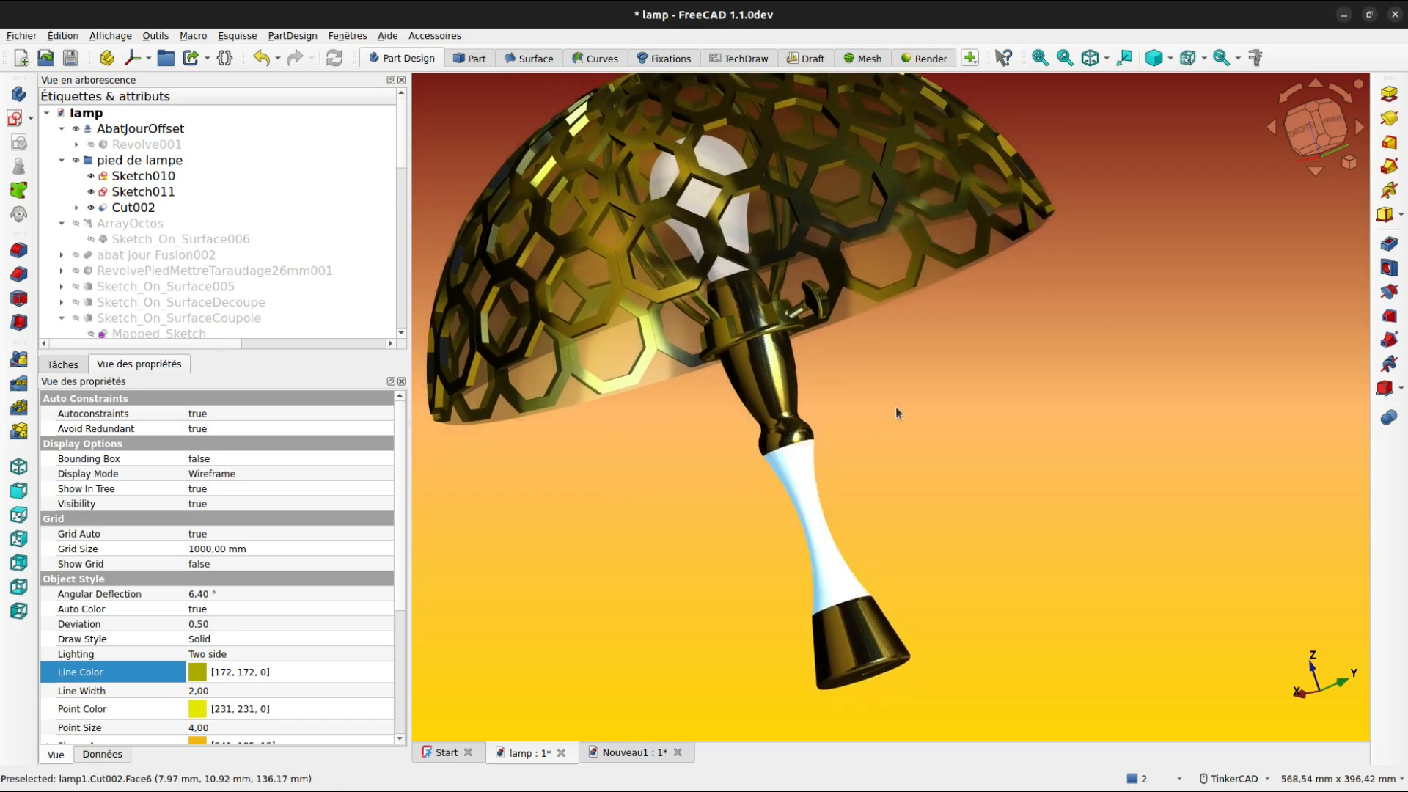
right_click_drag(937, 343, 981, 337)
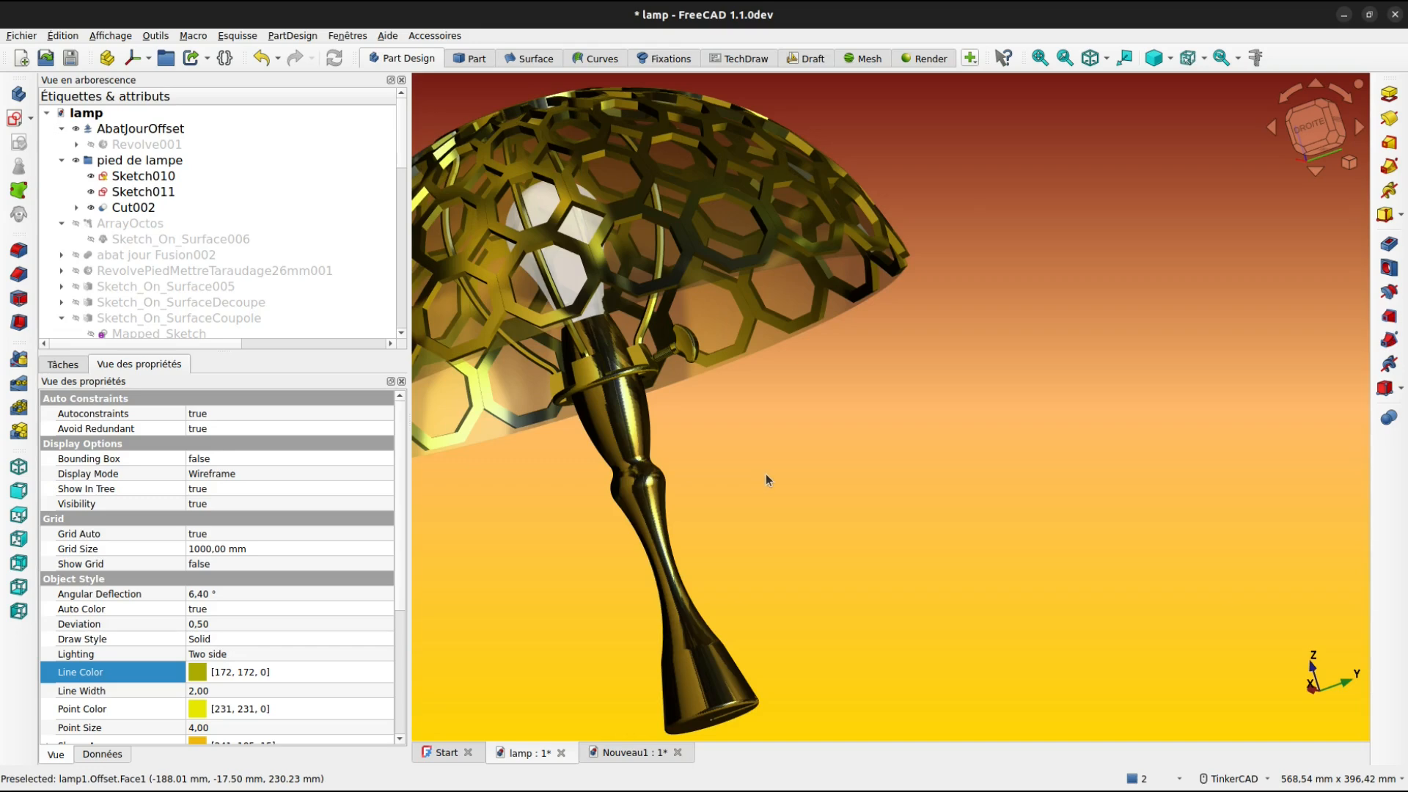
middle_click_drag(766, 473, 912, 408)
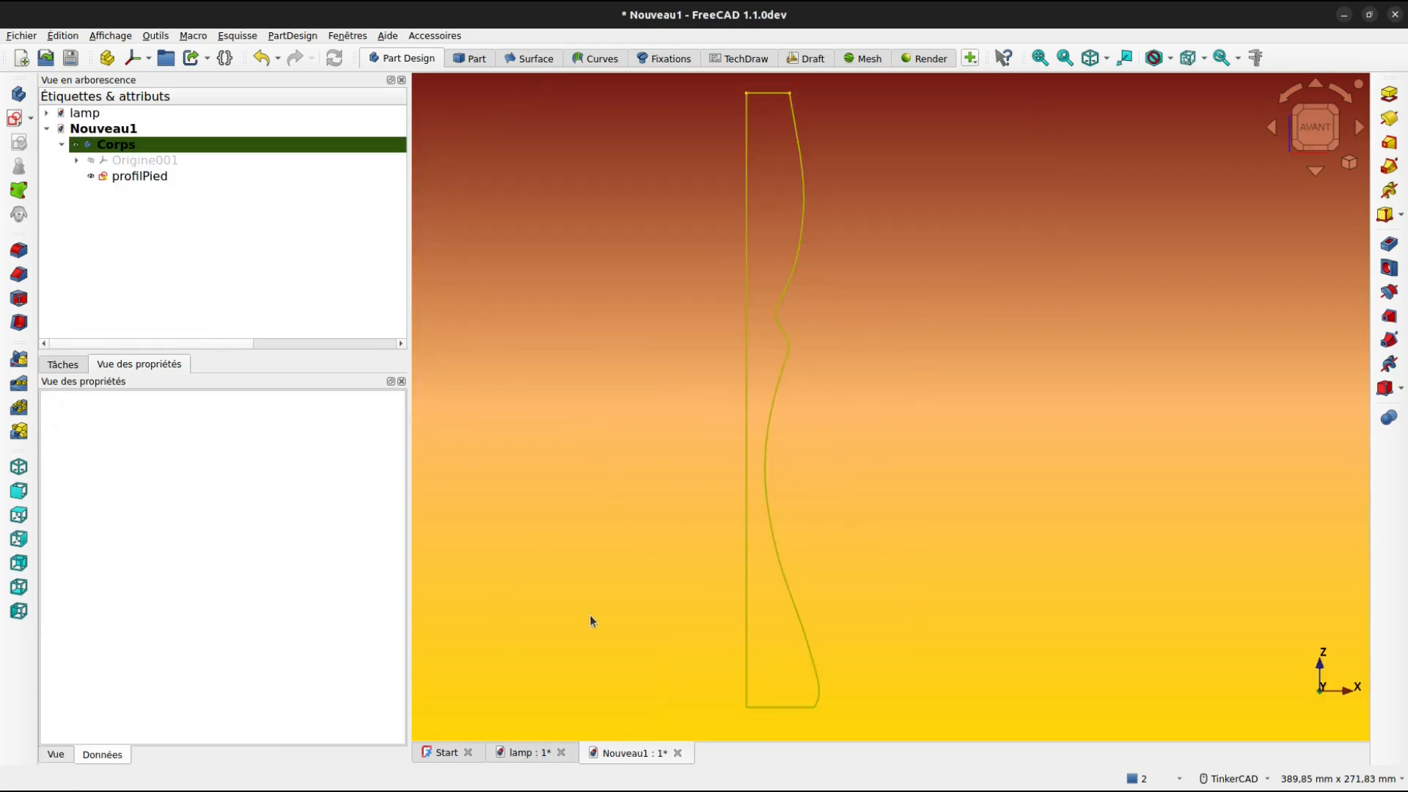
Create a new sketch on the XY-plane of the Corps body in the Nouveau1 document
mouse_move(656, 595)
right_mouse_down()
mouse_move(616, 660)
mouse_move(626, 652)
right_mouse_up()
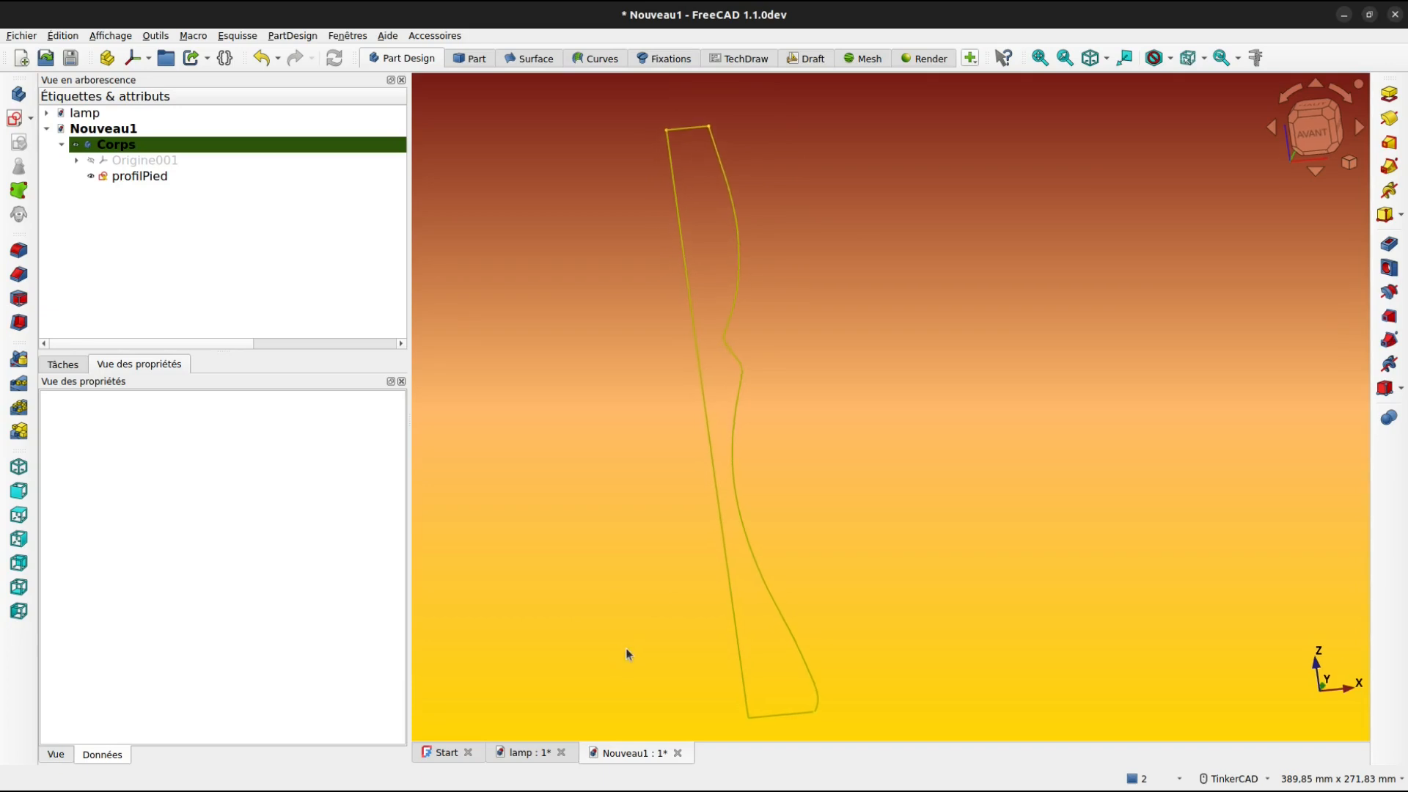
middle_click_drag(640, 623, 627, 535)
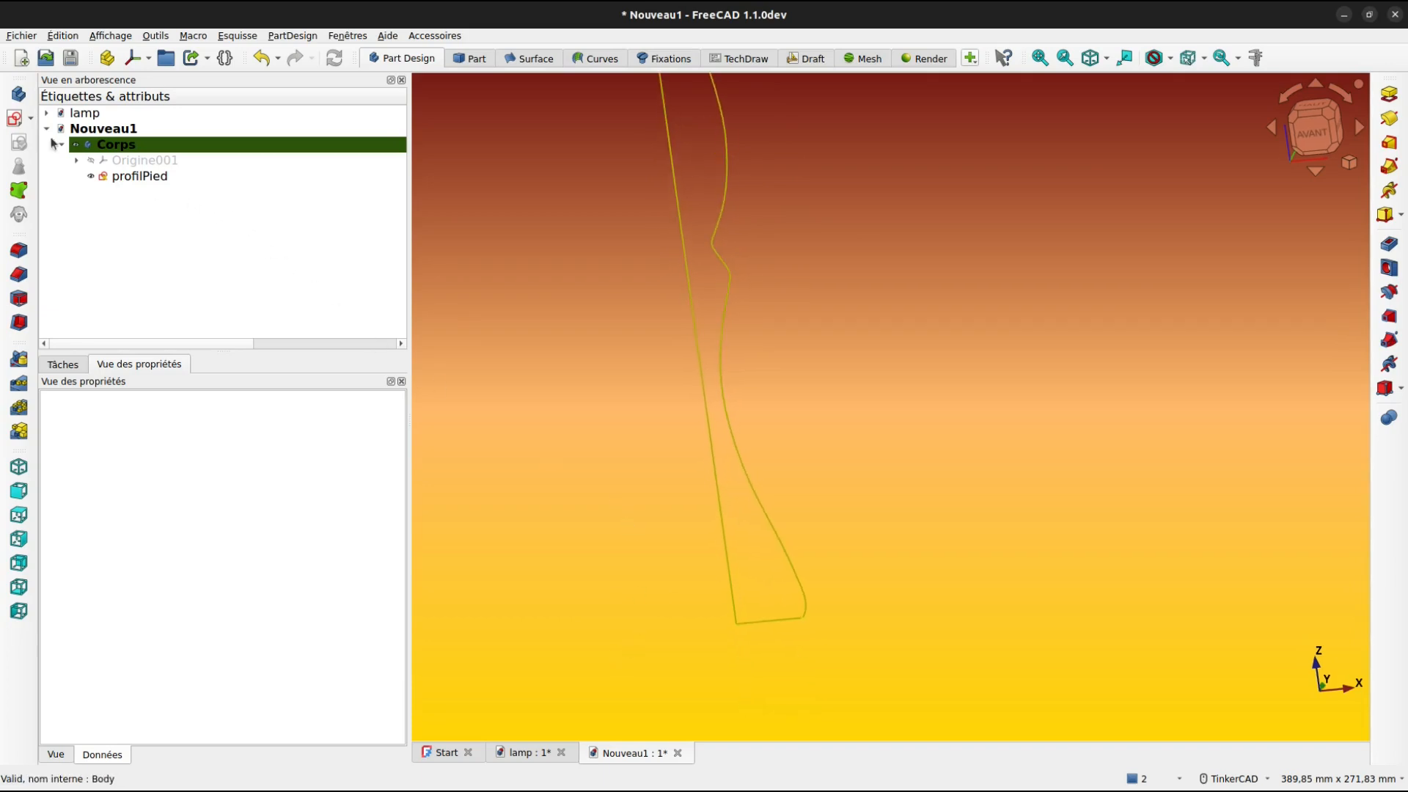
left_click(14, 119)
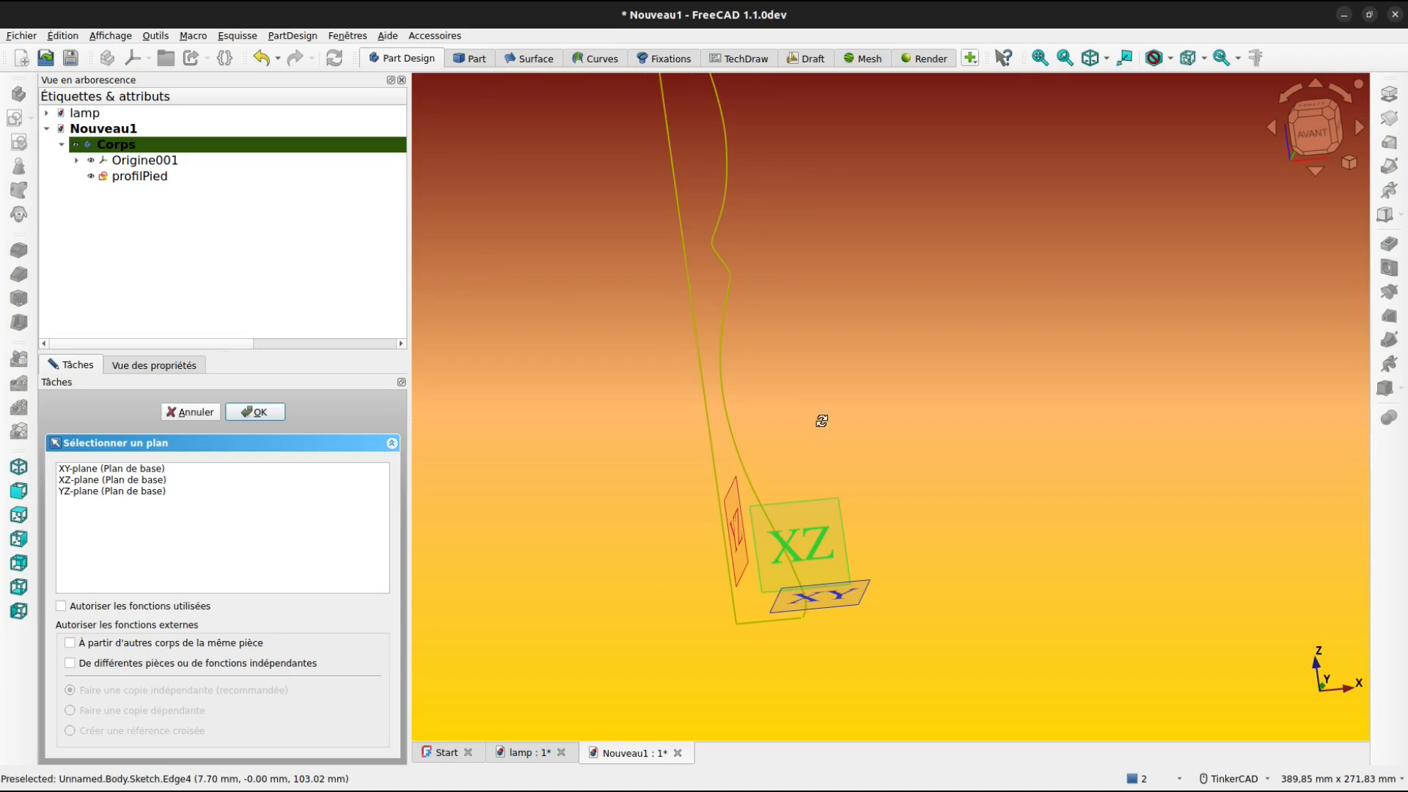
mouse_move(822, 416)
right_mouse_down()
mouse_move(834, 566)
mouse_move(870, 519)
right_mouse_up()
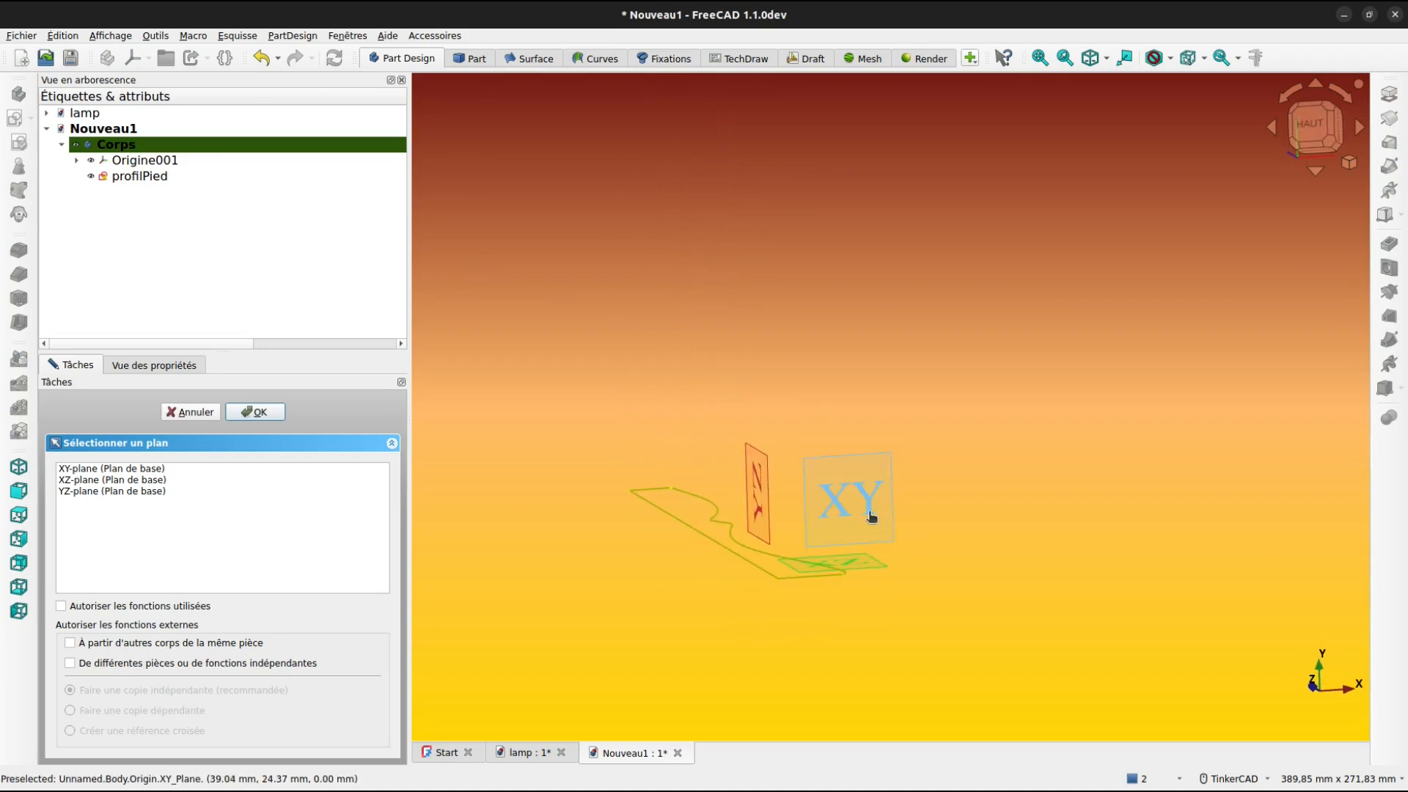
left_click(871, 516)
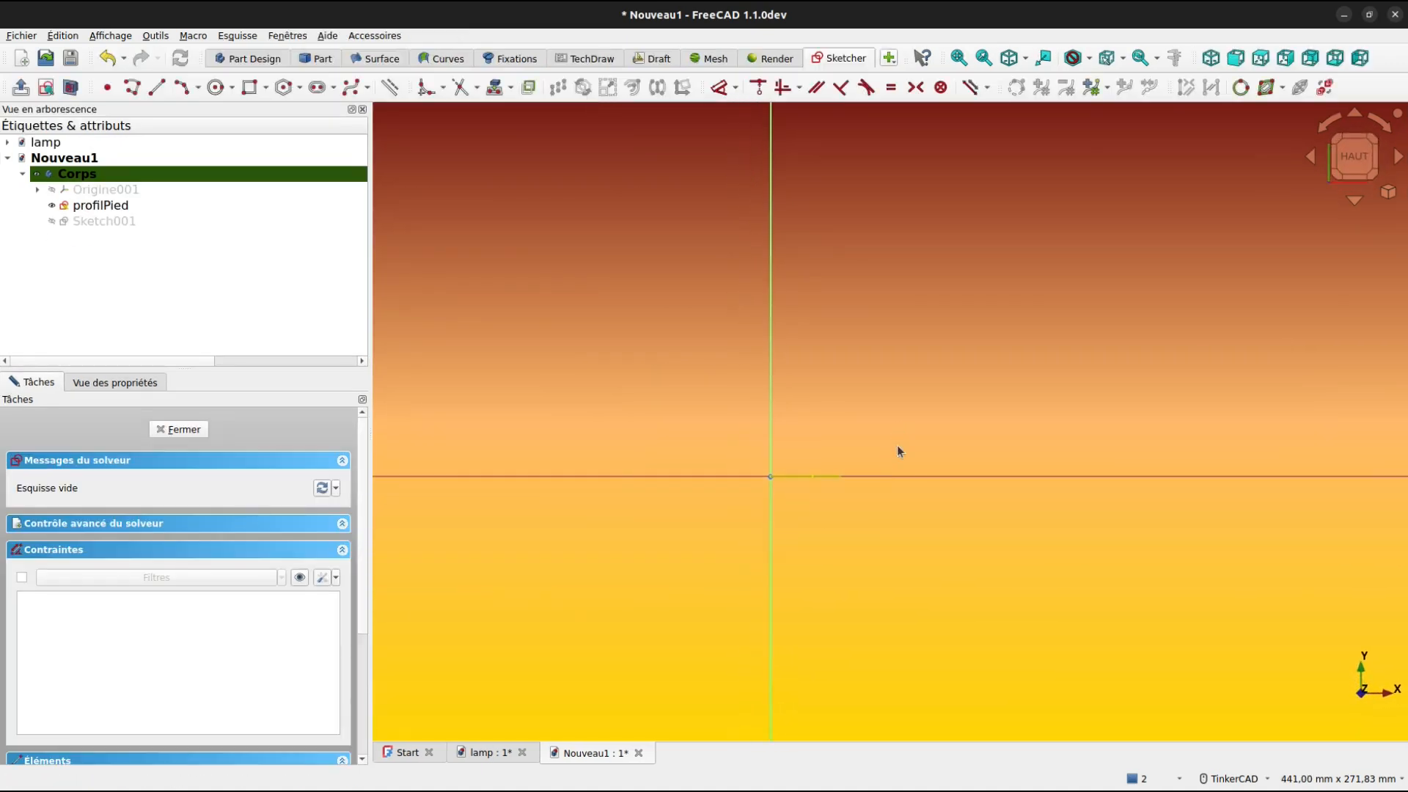
Draw an octagon centred on the sketch origin, with one corner about 28 mm from the centre
mouse_move(901, 450)
right_mouse_down()
mouse_move(845, 513)
mouse_move(912, 481)
mouse_move(896, 387)
right_mouse_up()
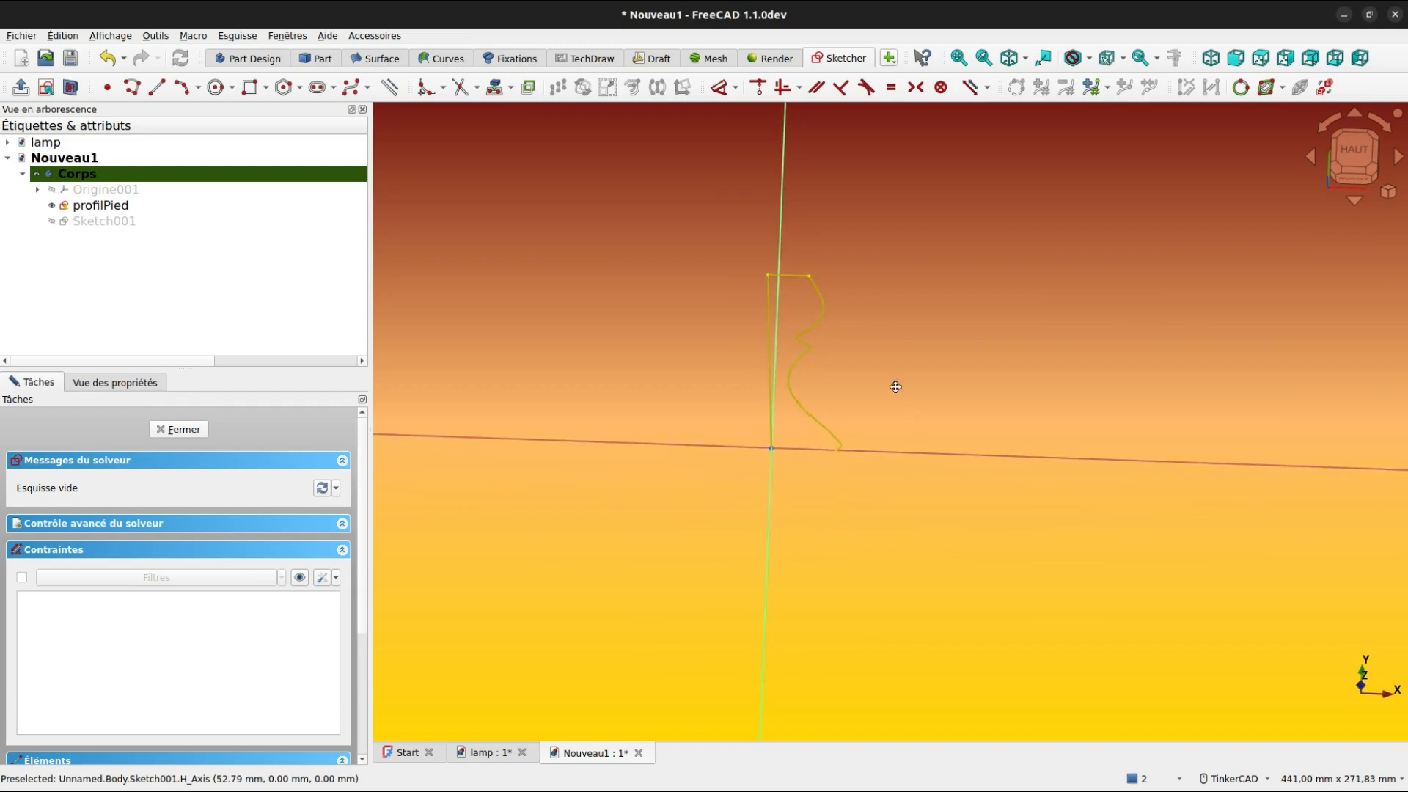
left_click(299, 91)
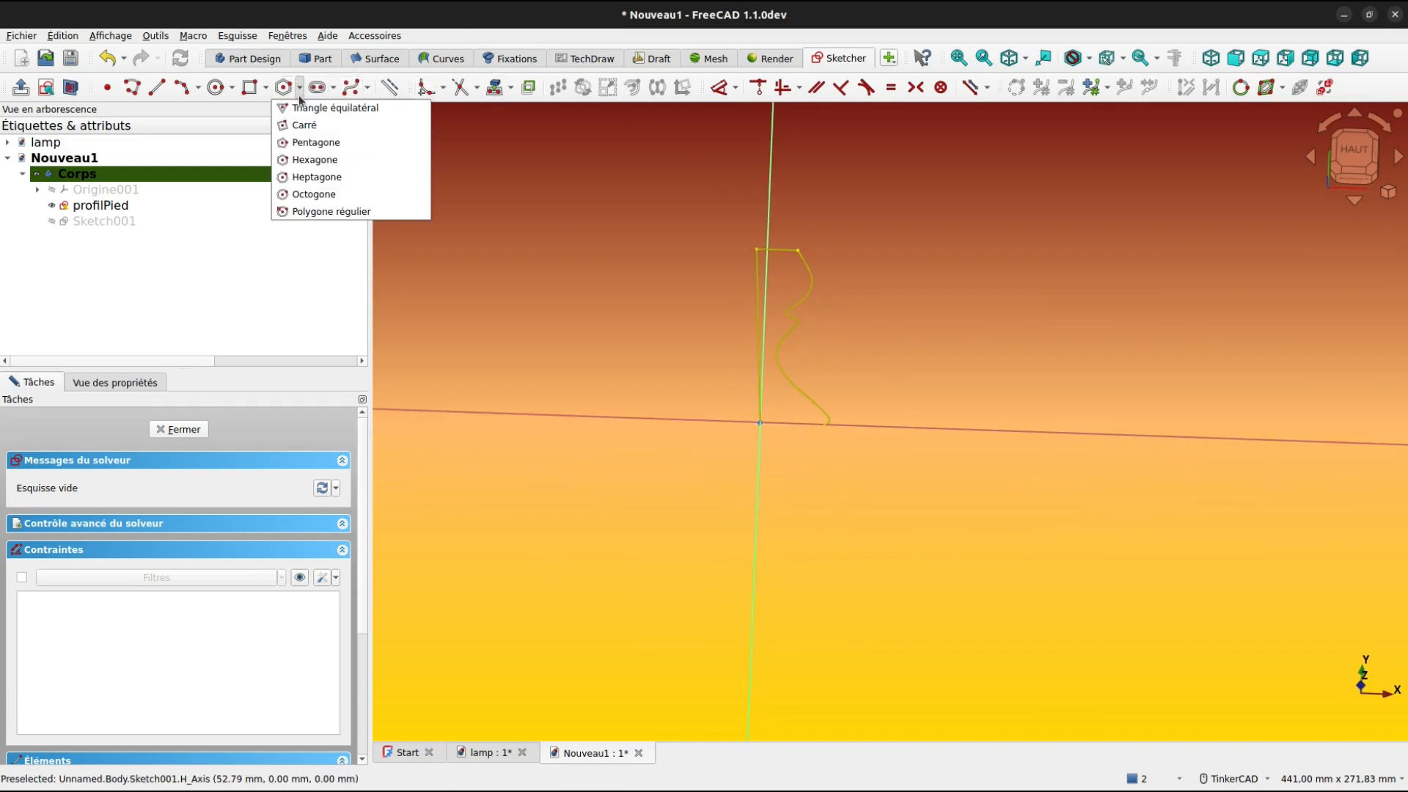
left_click(327, 197)
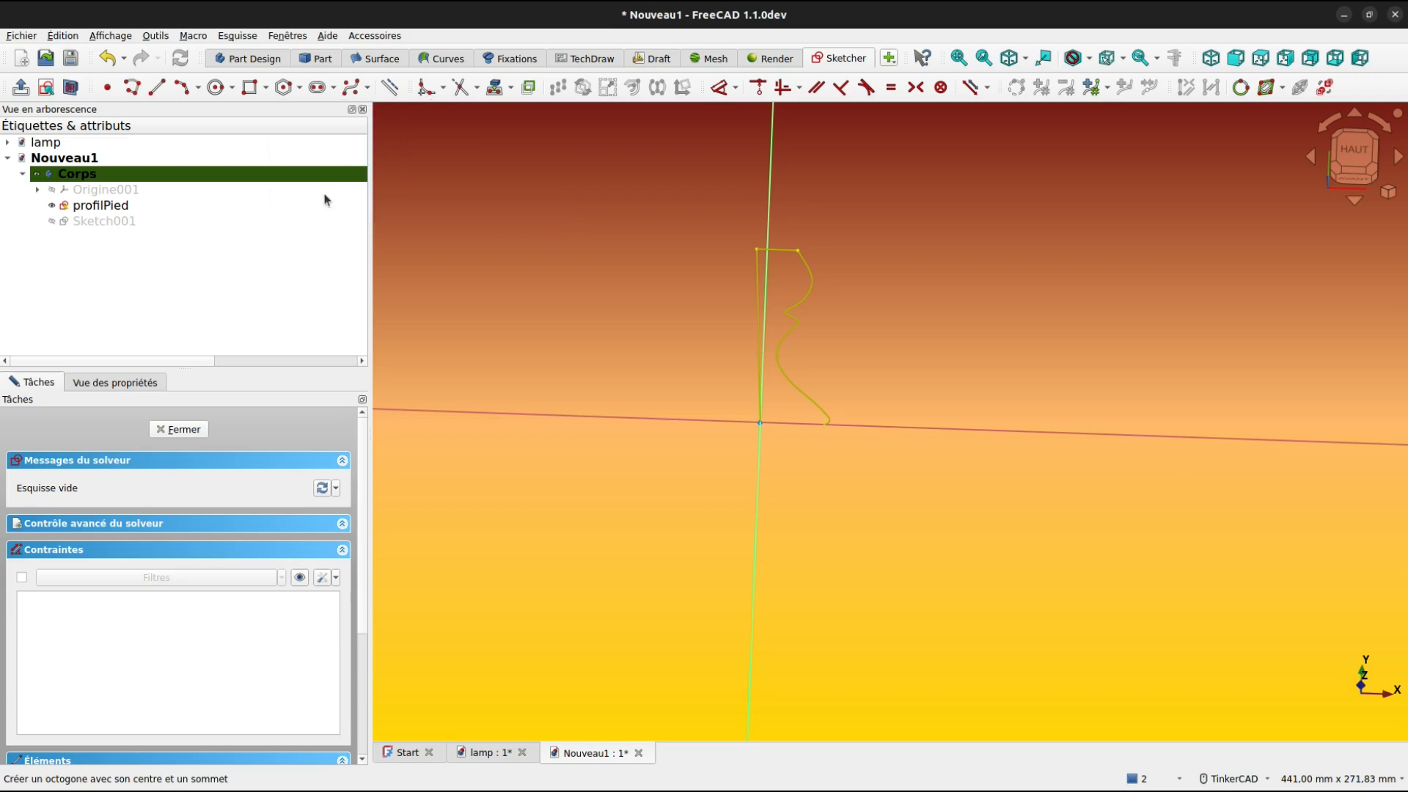
scroll(823, 460, "up", 3)
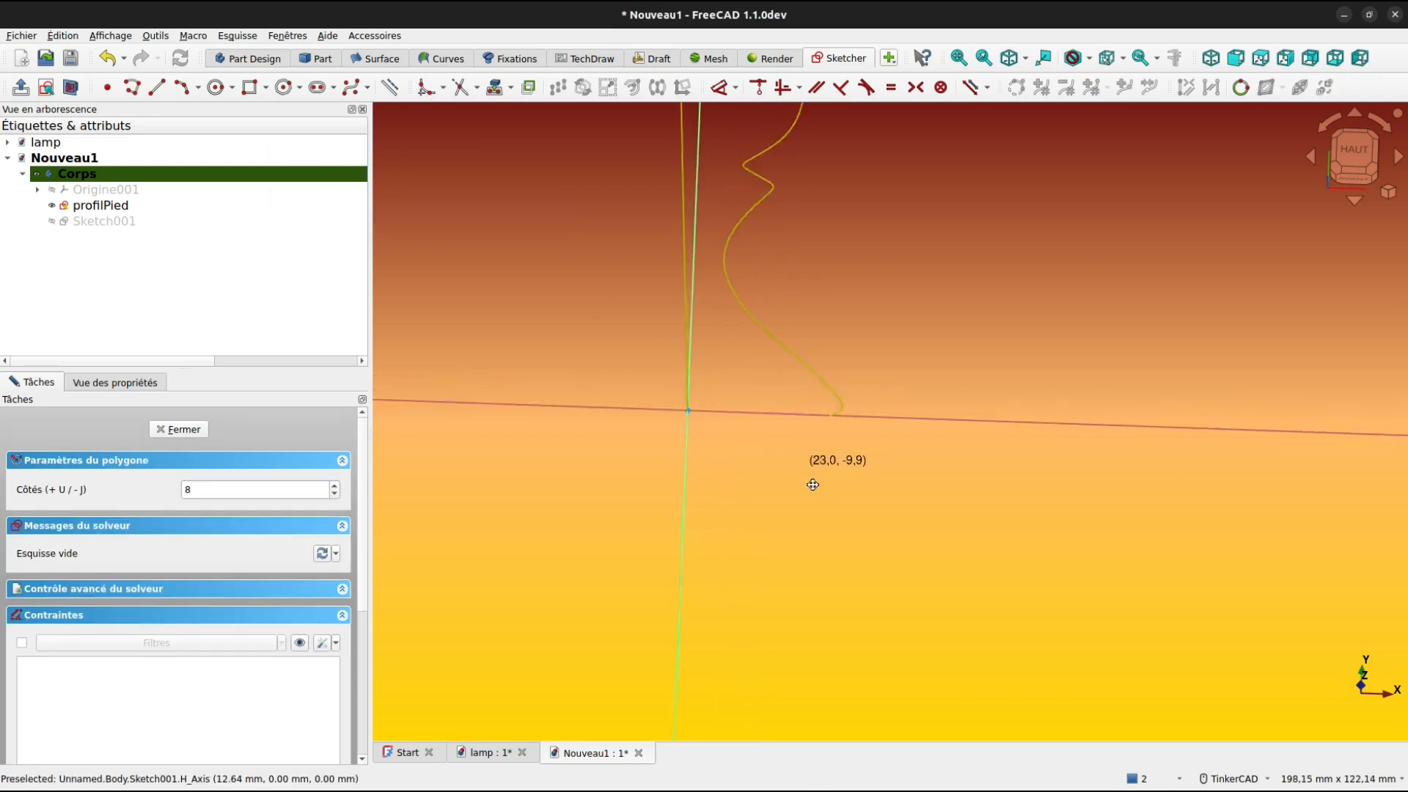
scroll(678, 432, "up", 3)
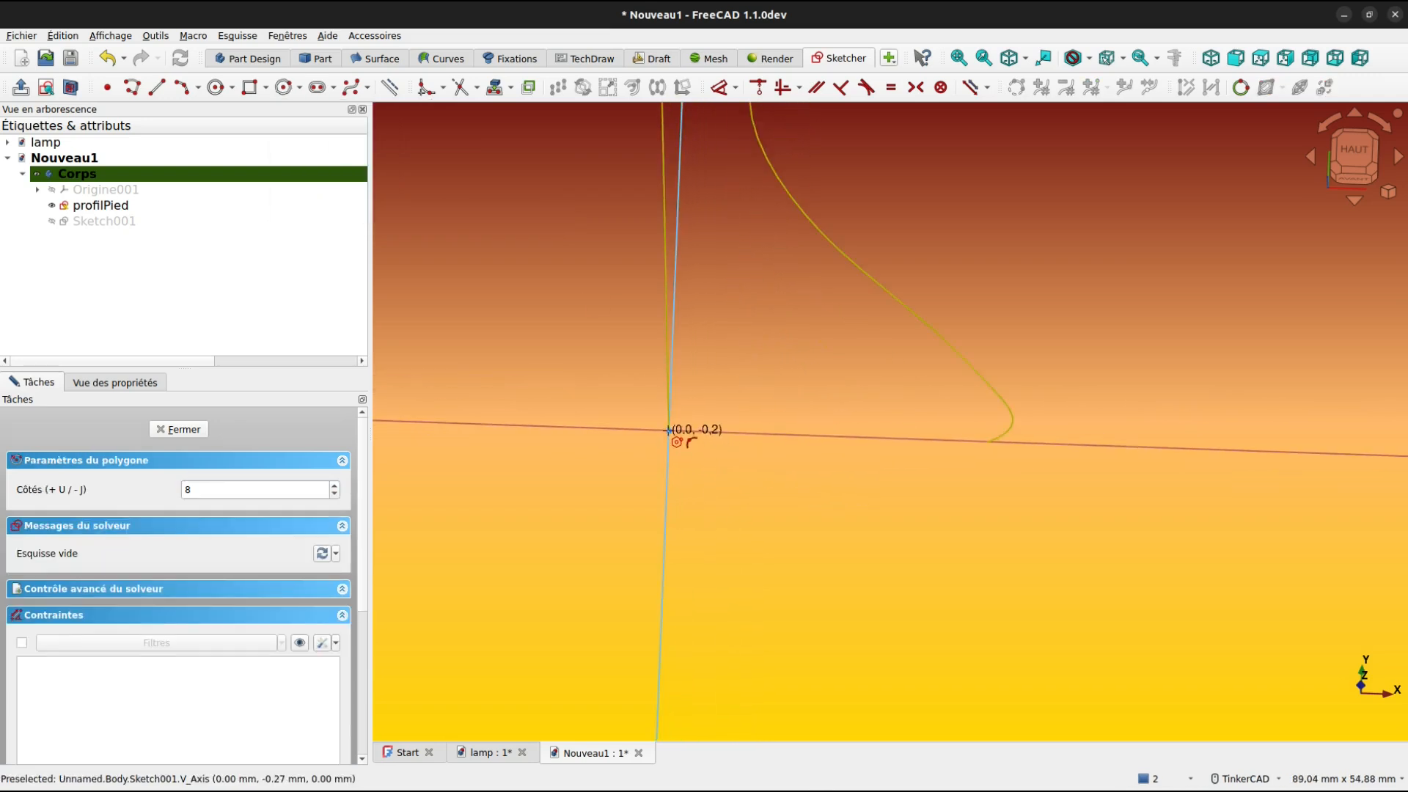
left_click(665, 427)
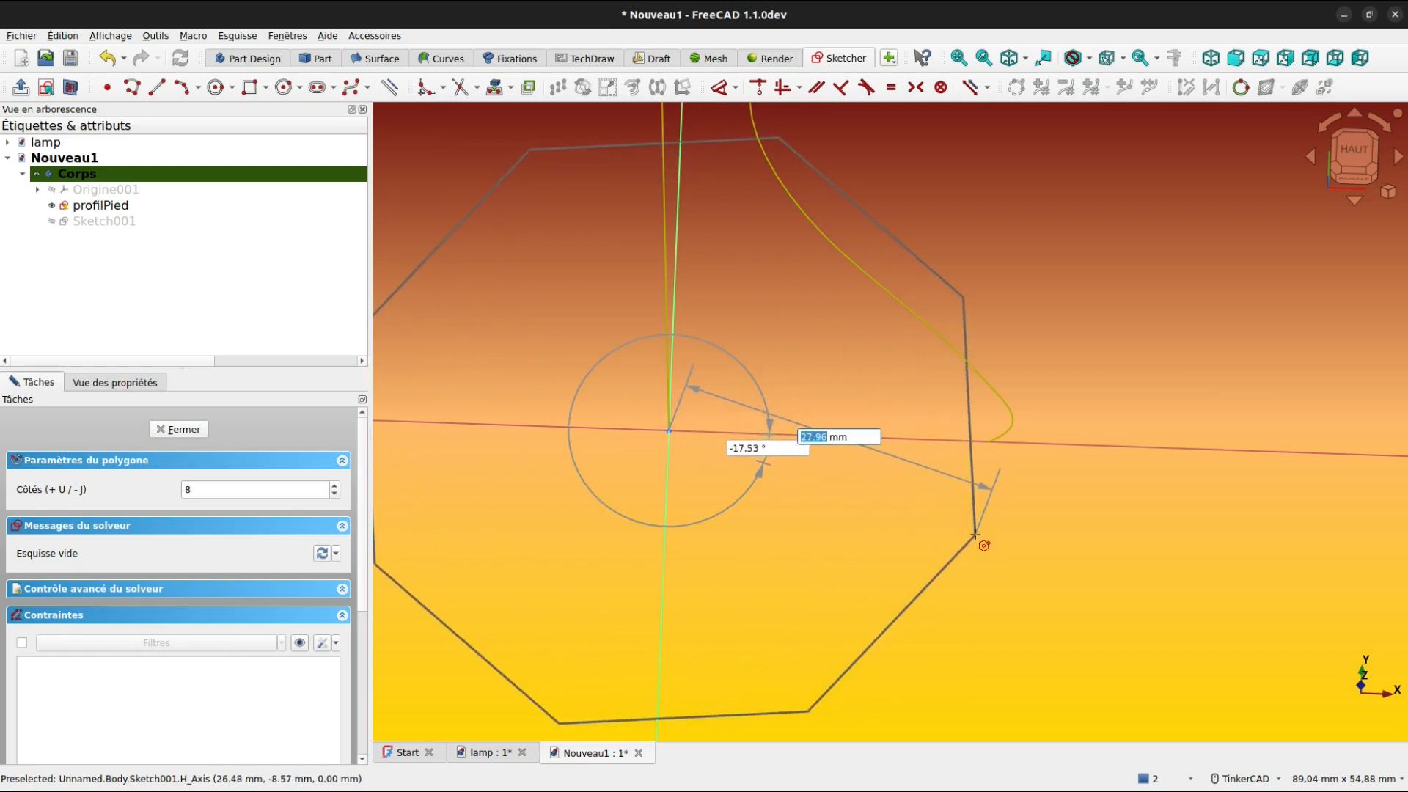
left_click(975, 534)
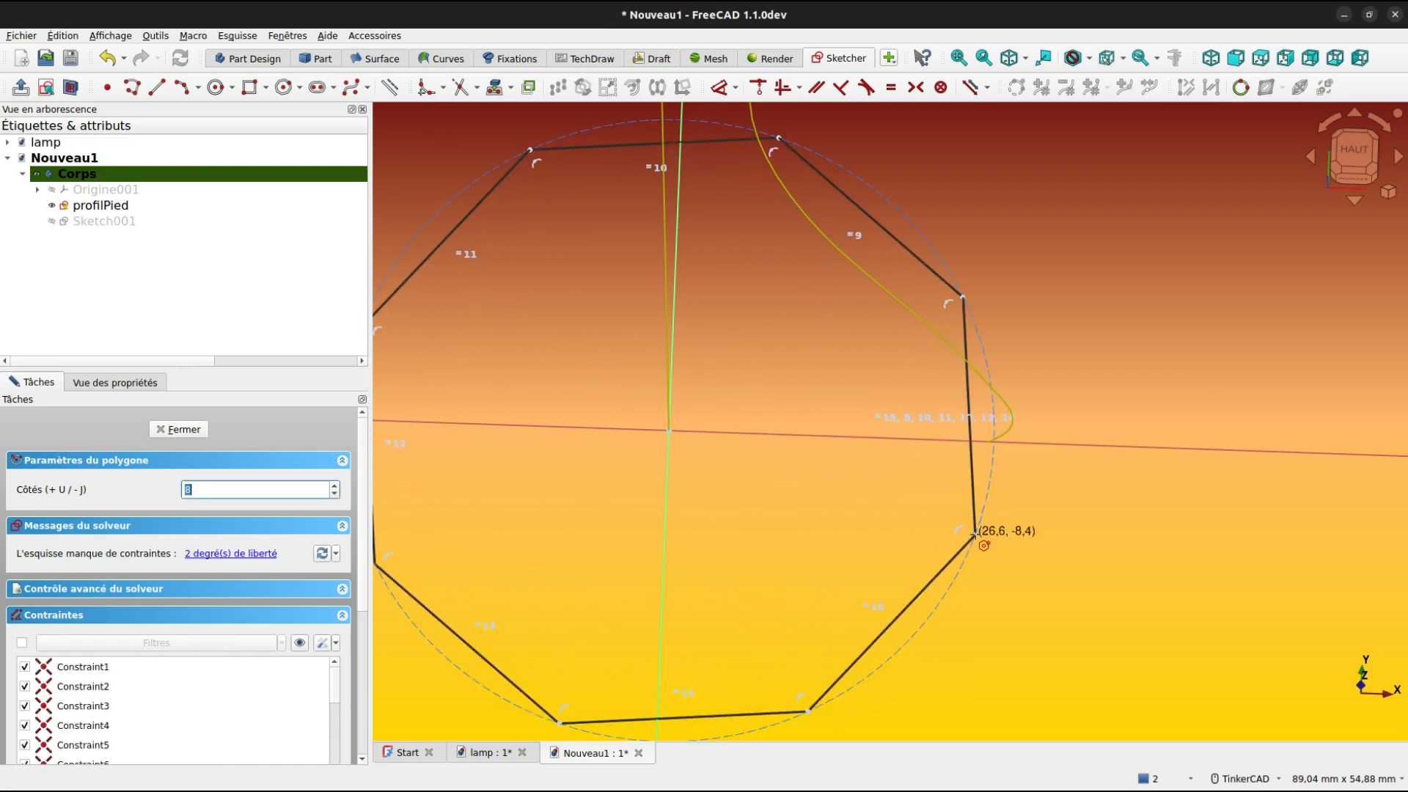
Constrain the octagon side nearest the foot profile's outer base end to be vertical
left_click(841, 87)
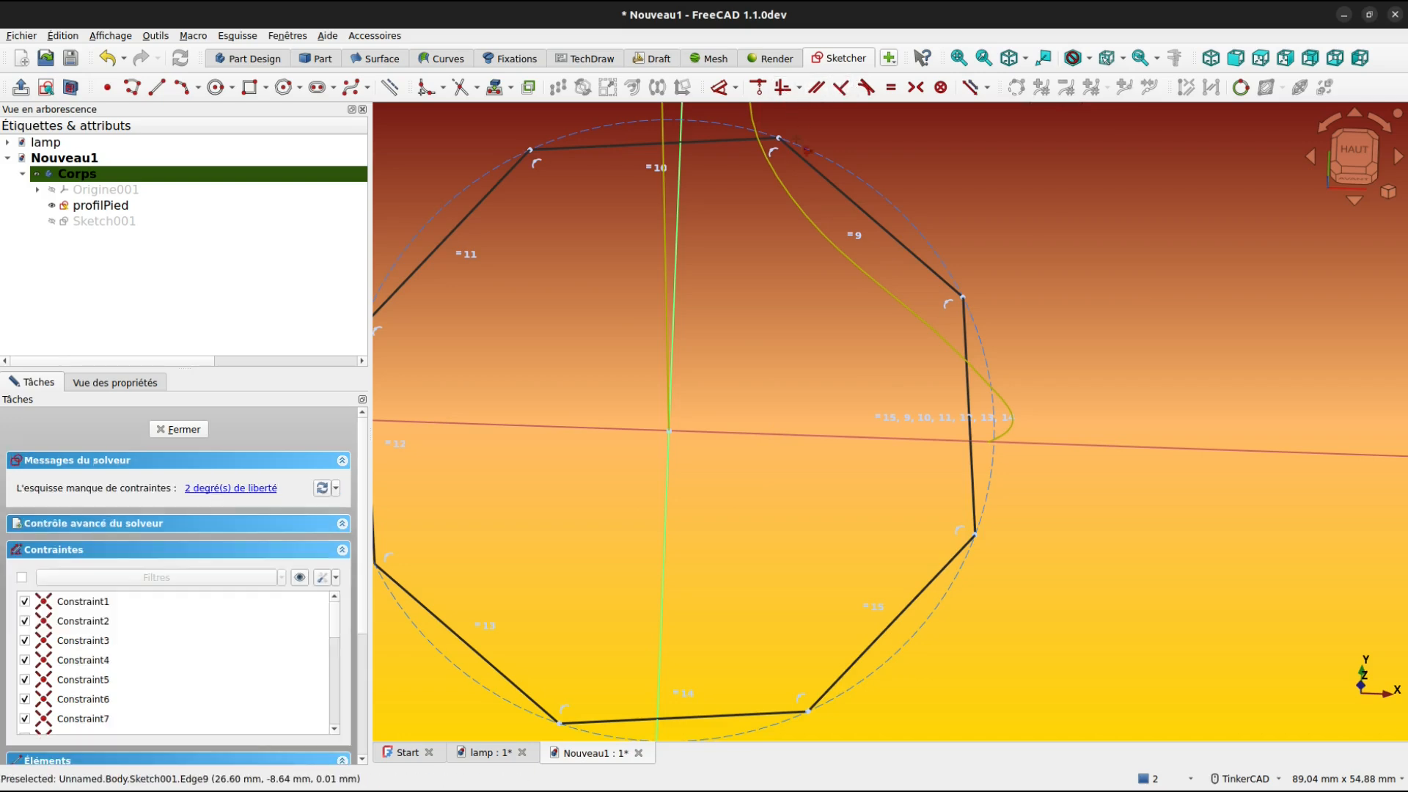
left_click(964, 476)
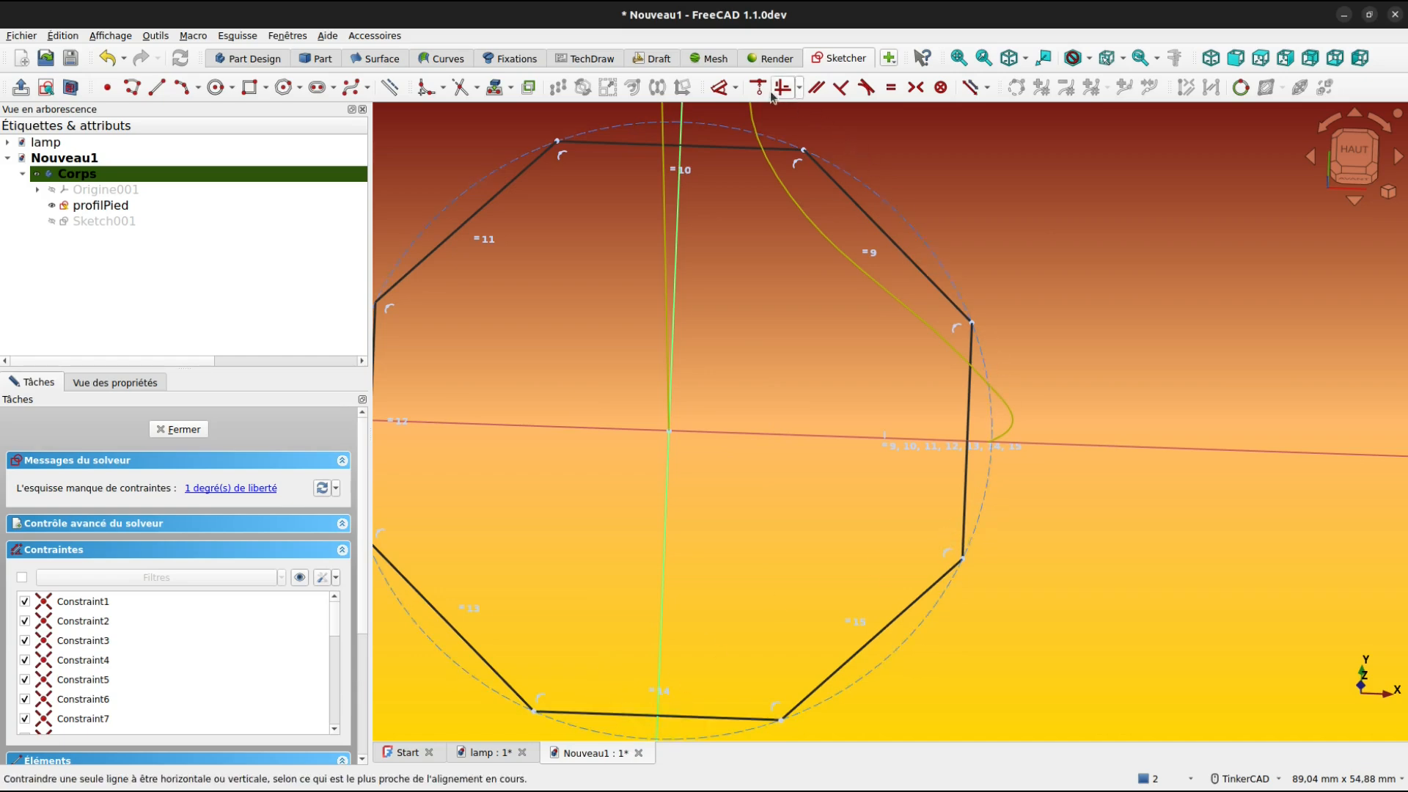
left_click(968, 411)
scroll(1001, 436, "up", 4)
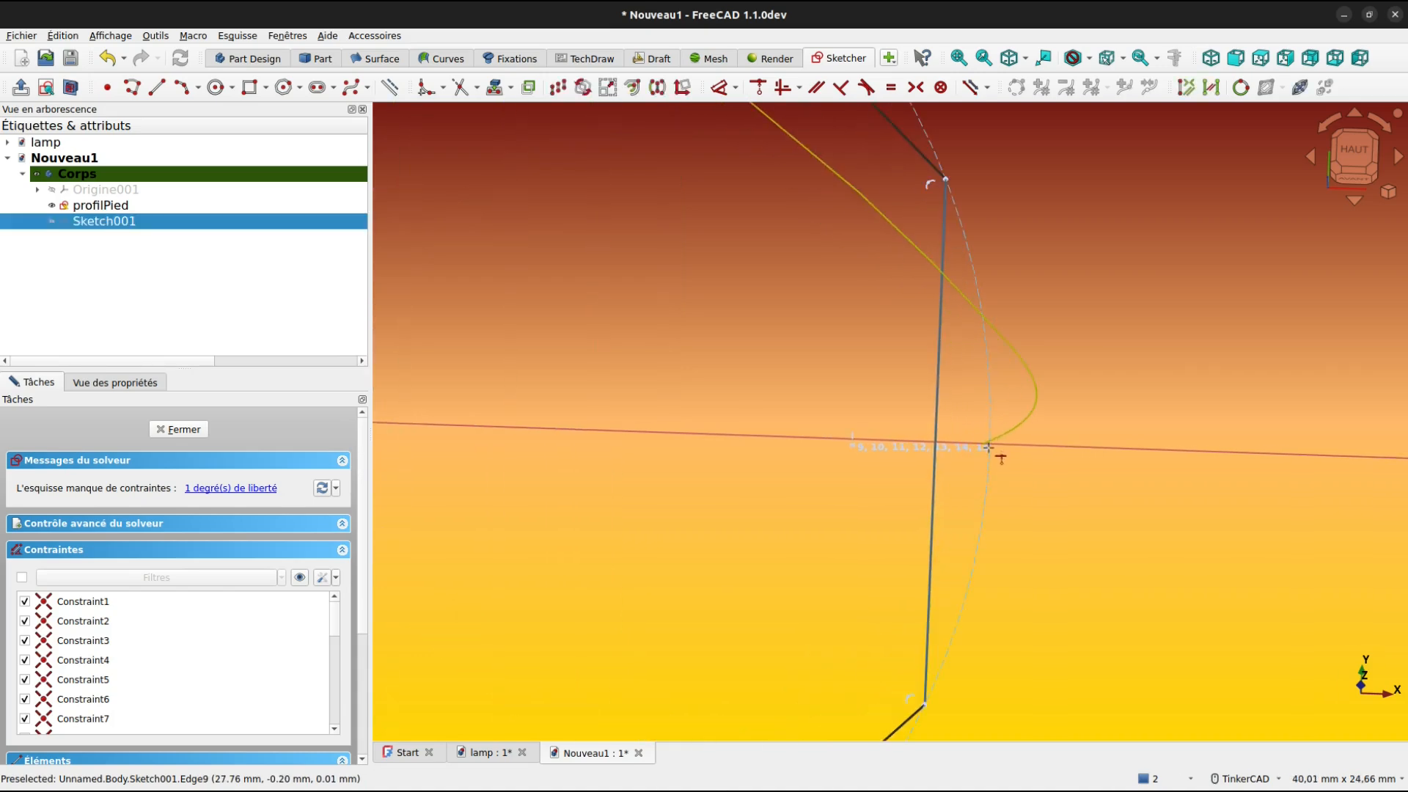
right_click_drag(759, 282, 756, 276)
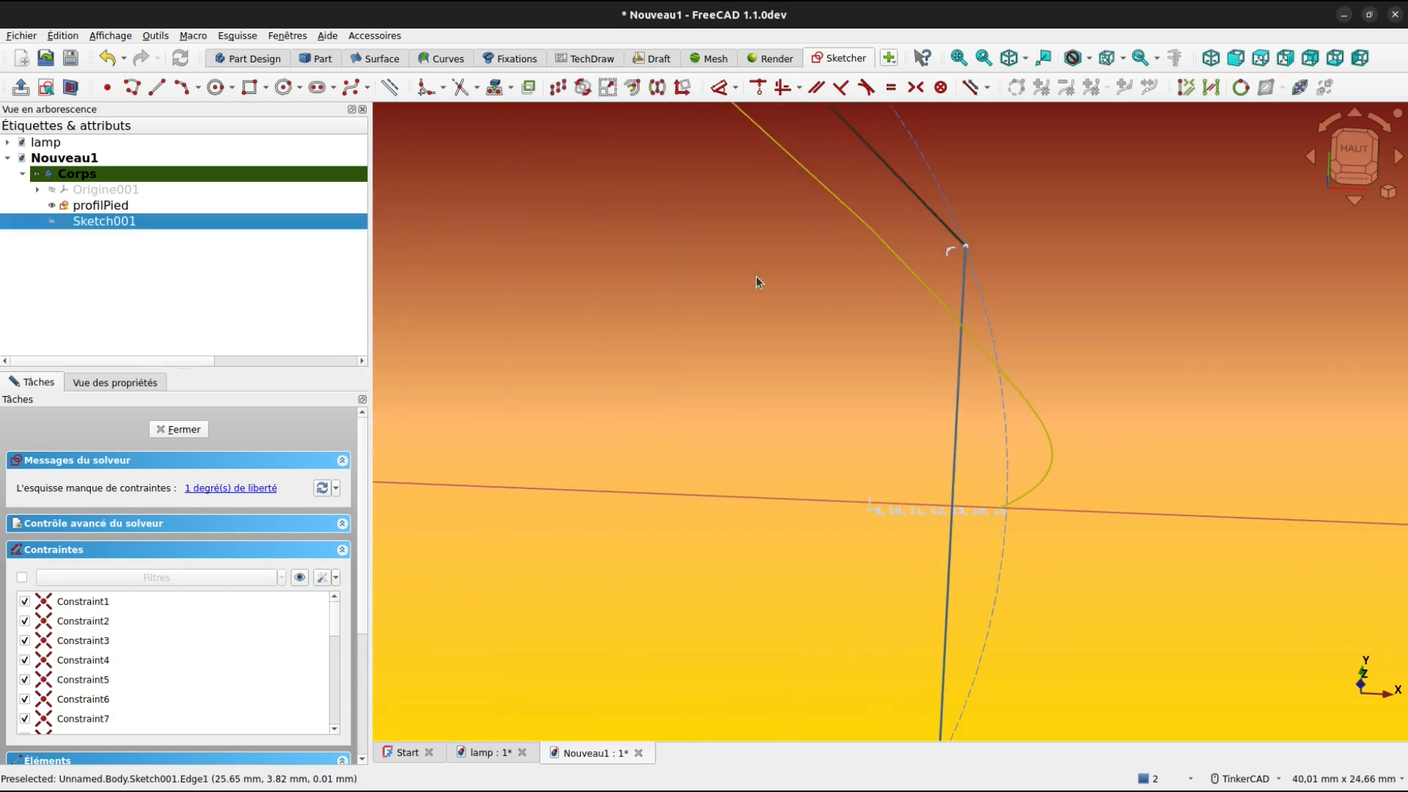
Create external intersection geometry where the profilPied curve meets the octagon's sketch plane
left_click(511, 91)
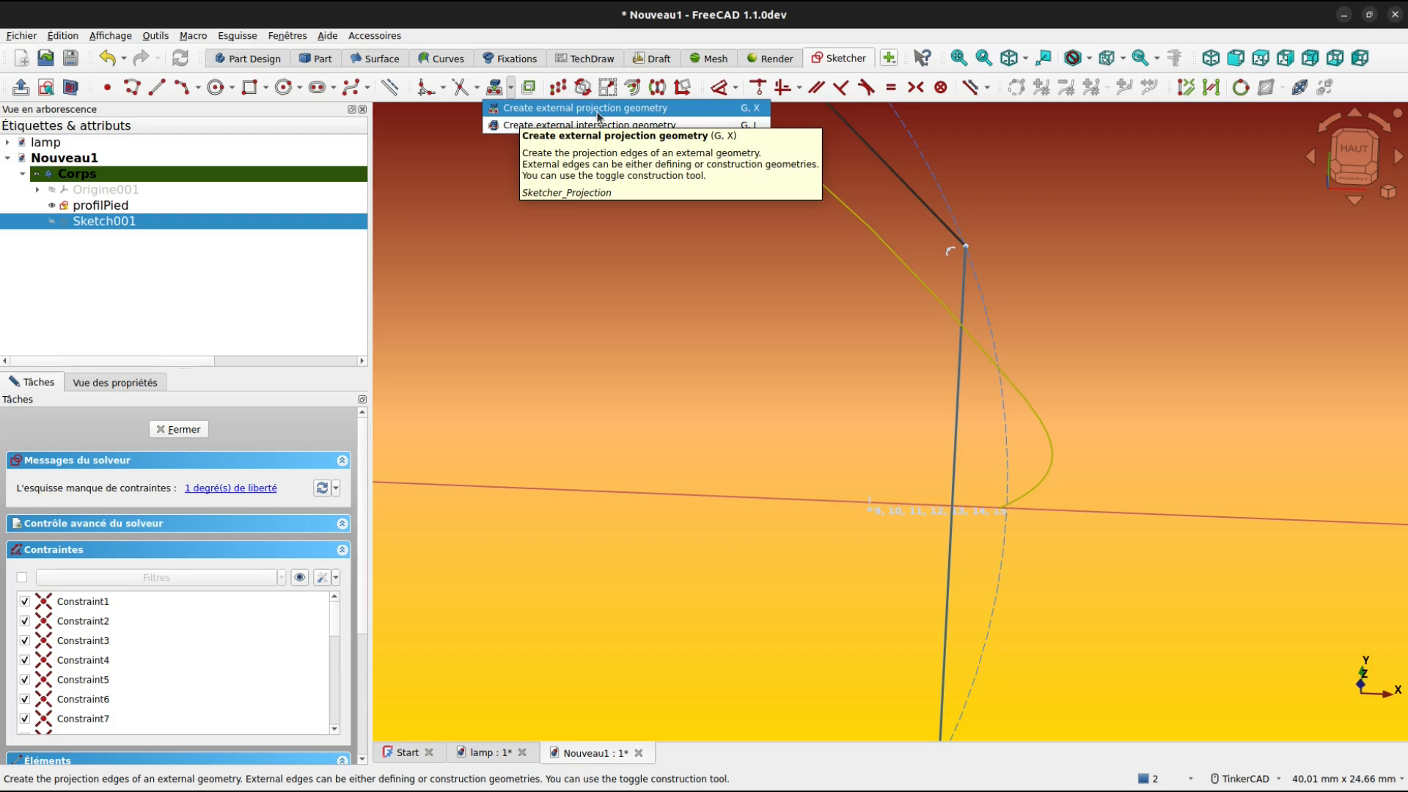
left_click(541, 35)
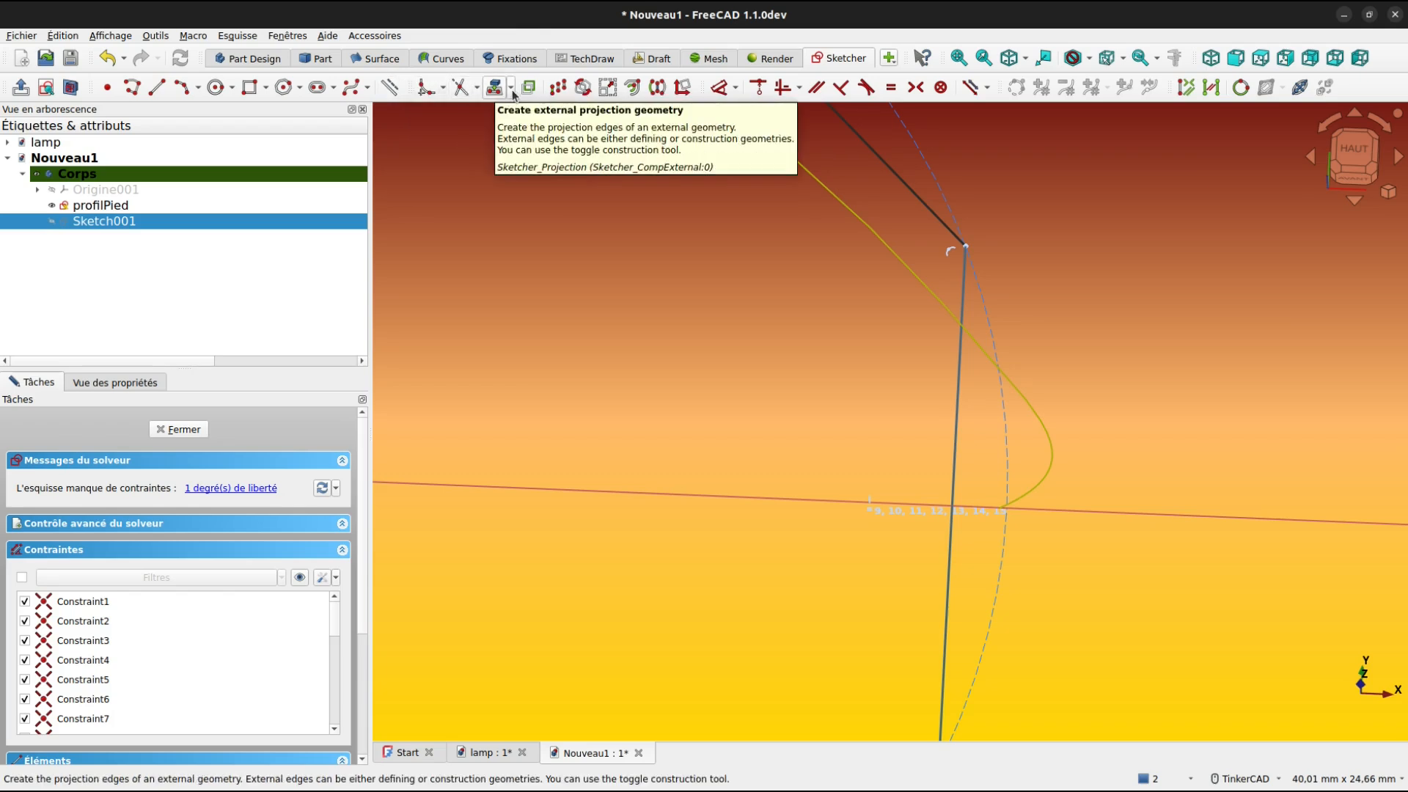
left_click(511, 89)
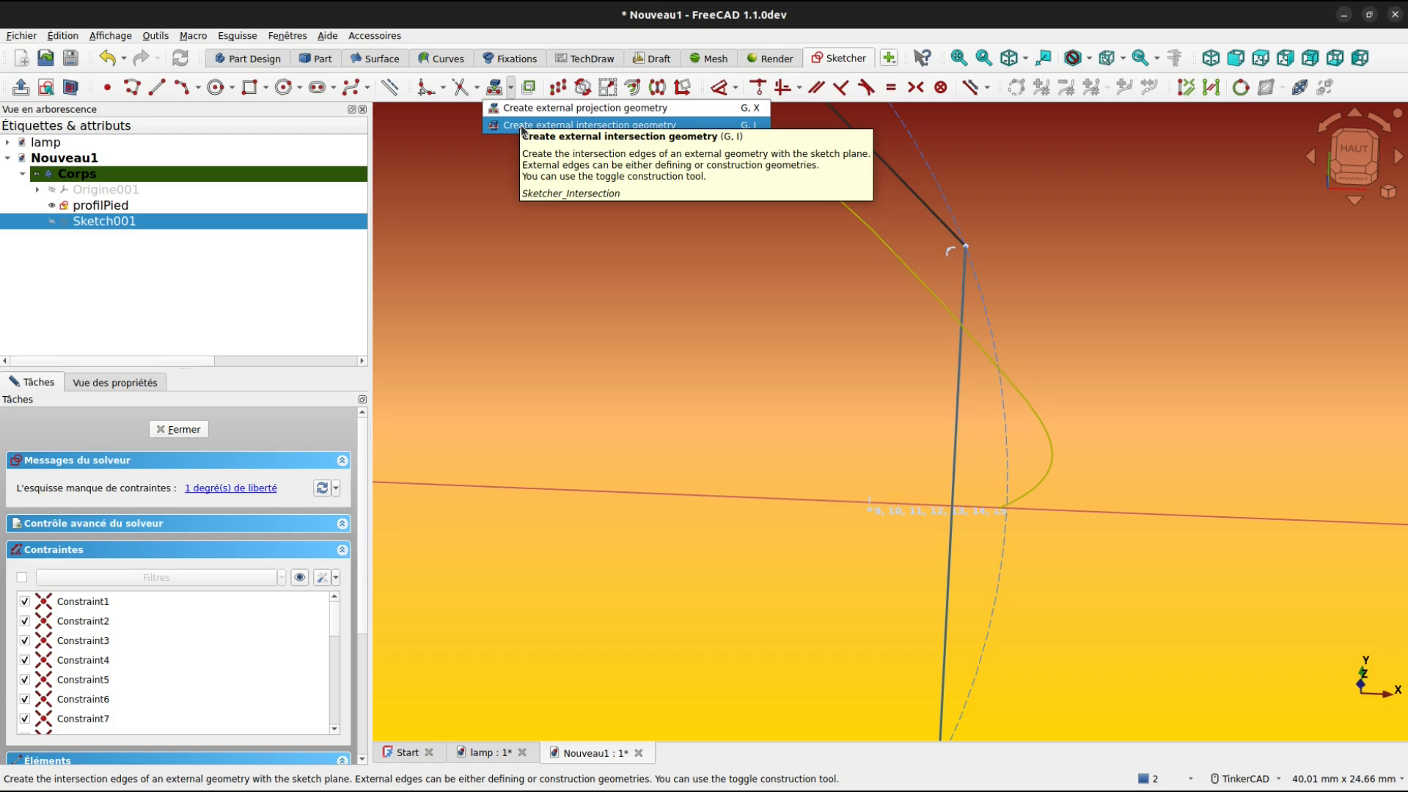
left_click(615, 126)
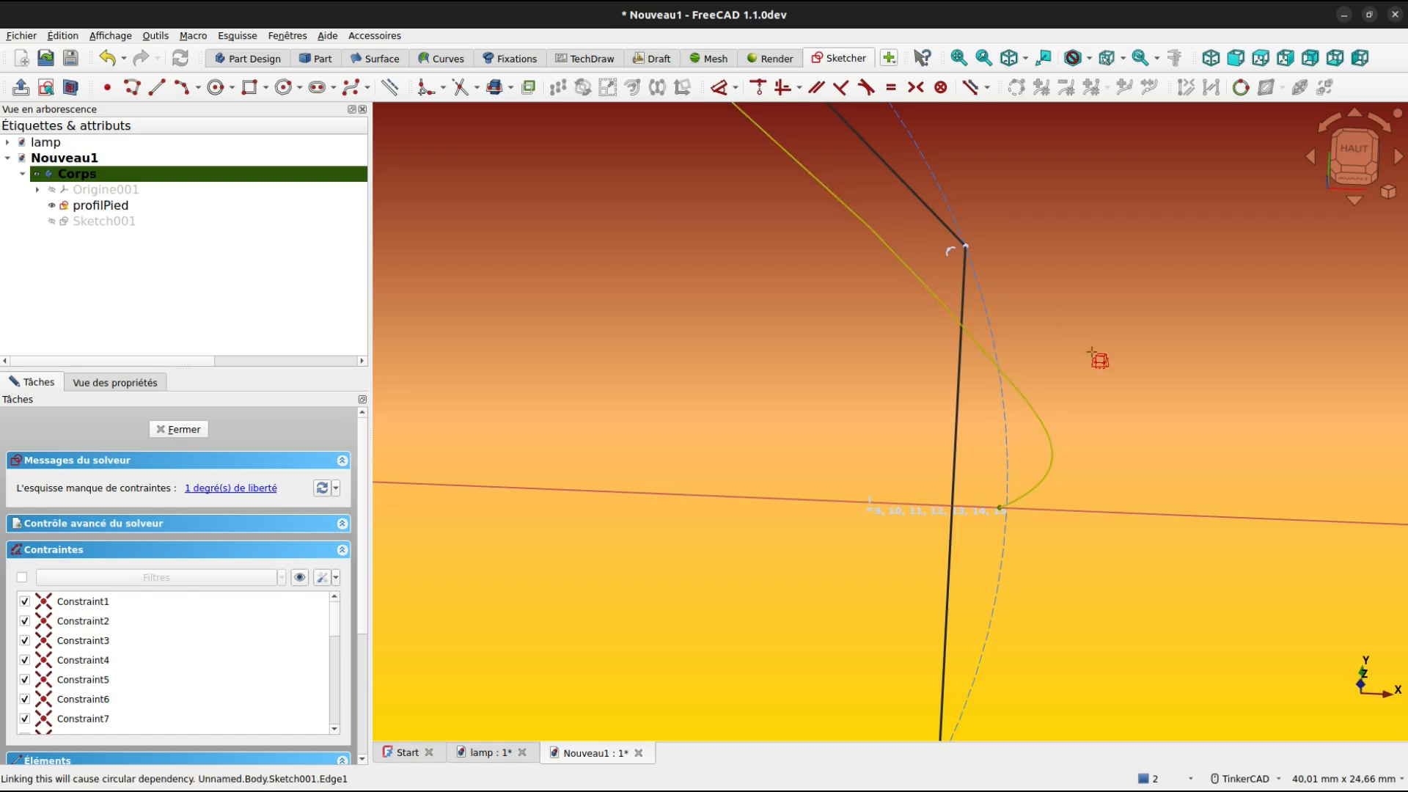
key("Escape")
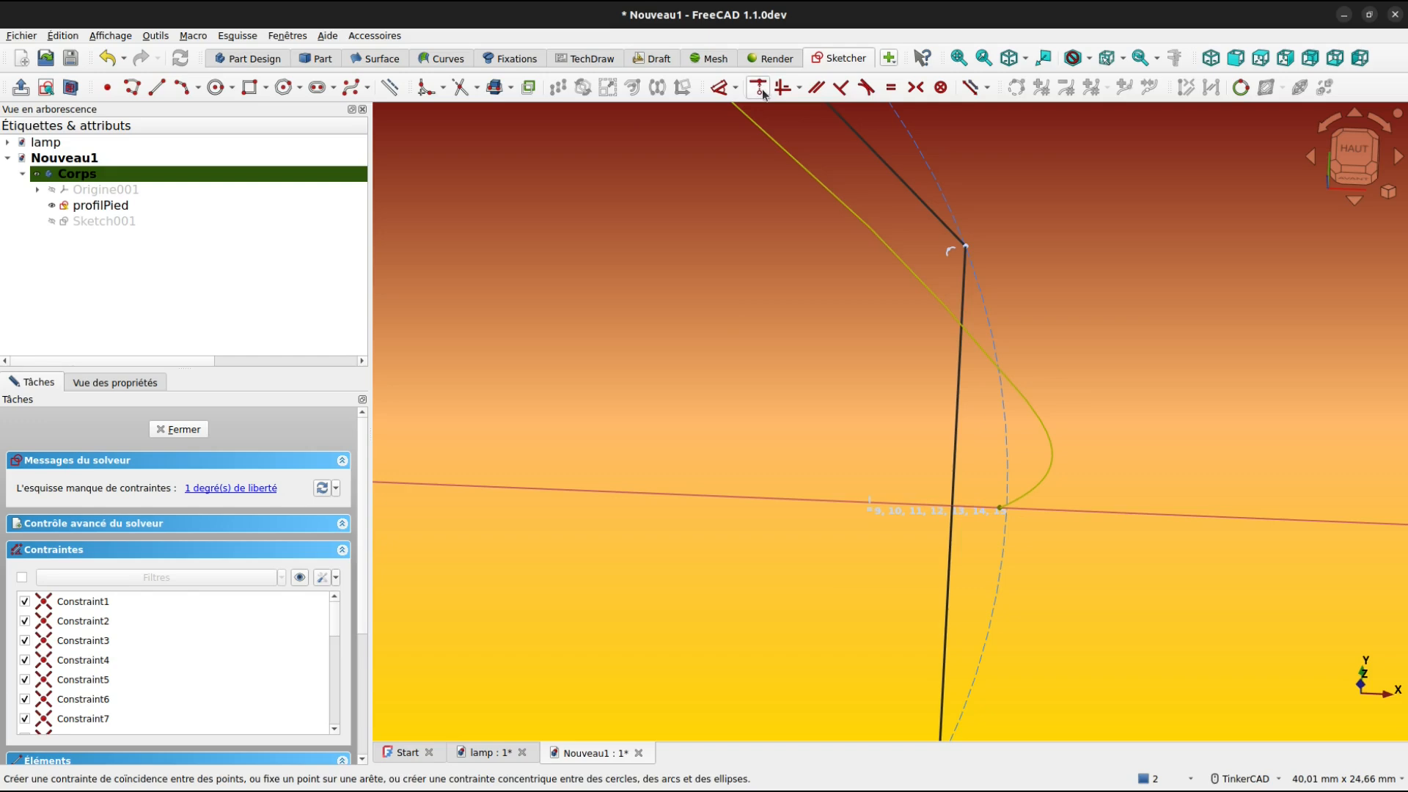
Make the octagon's vertical side coincident with the profile's intersection point and close the sketch
left_click(941, 574)
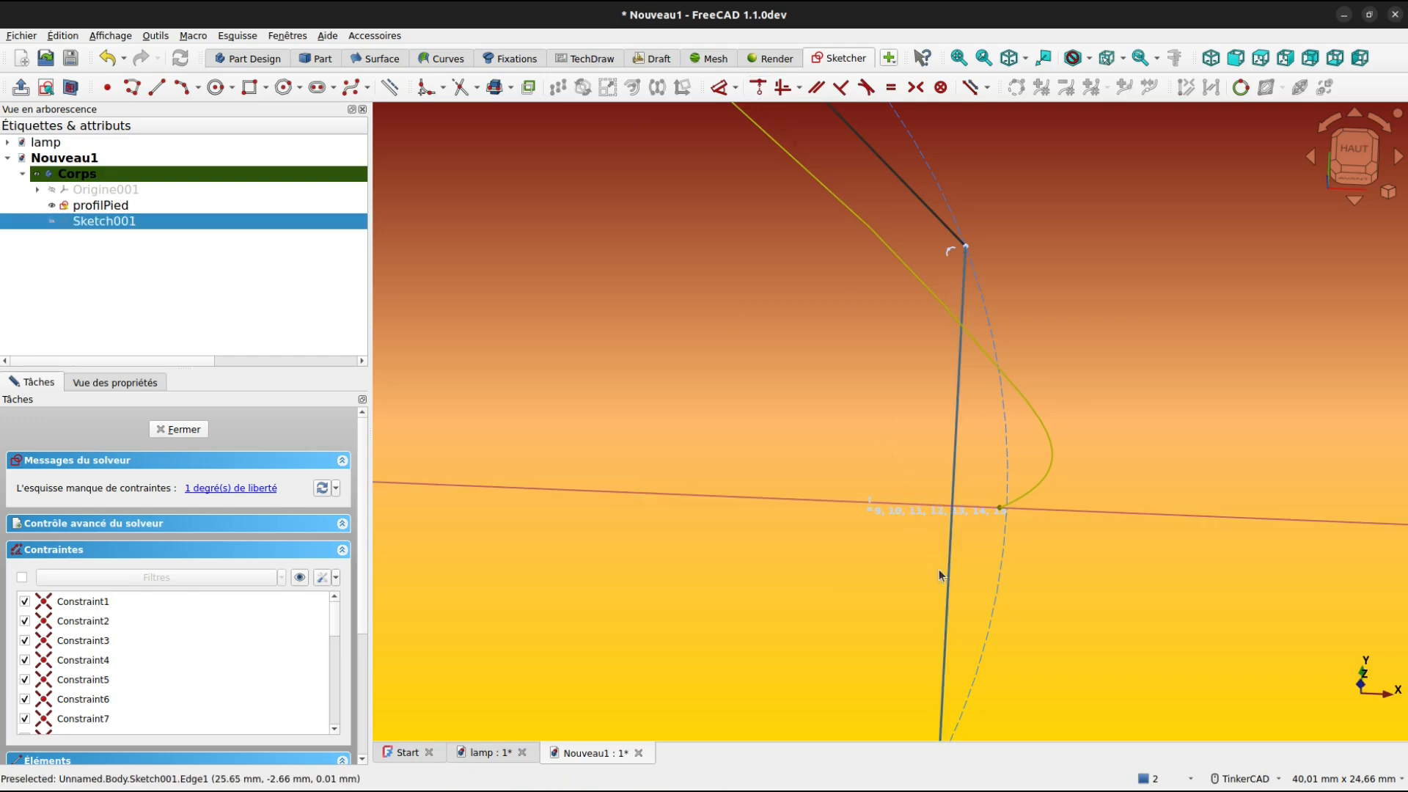
left_click(997, 509)
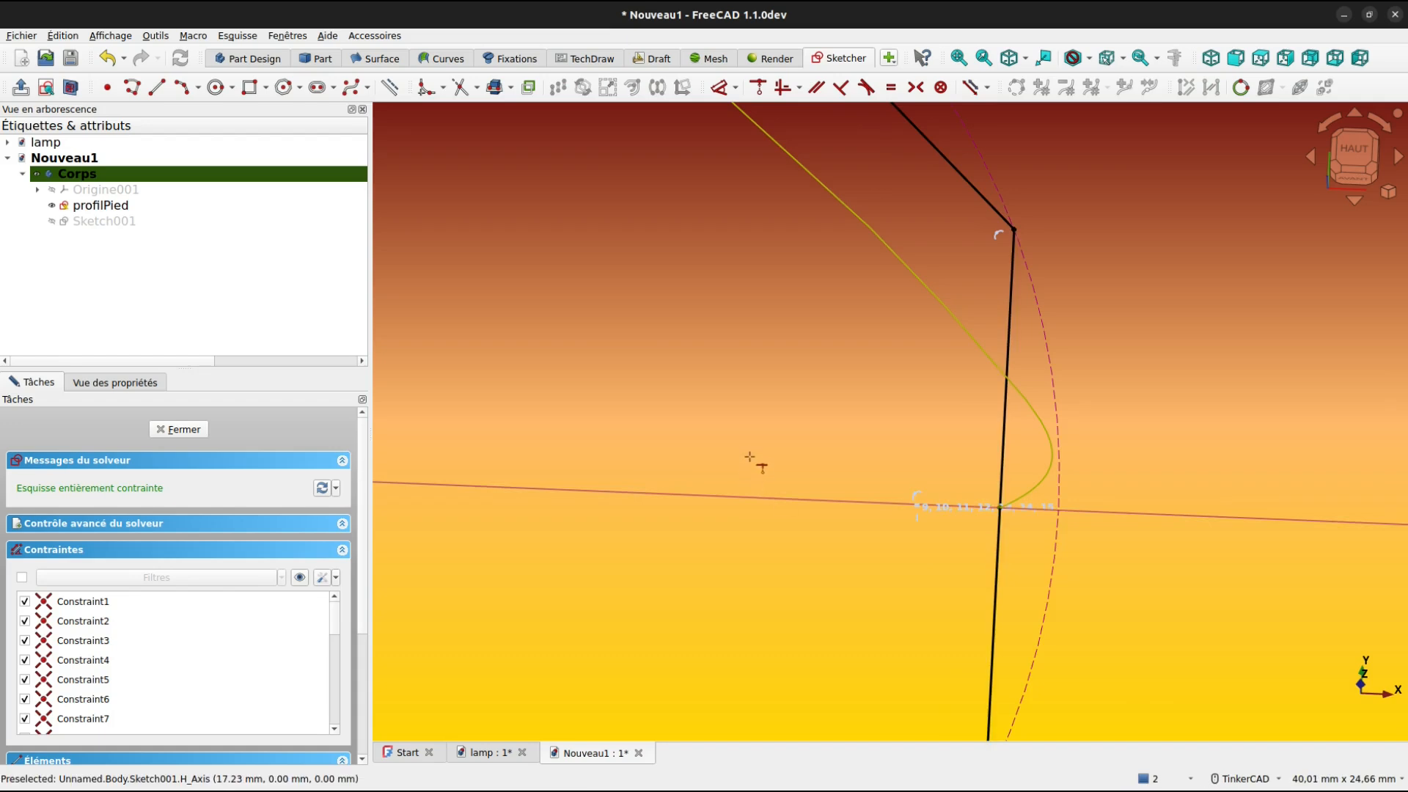
scroll(754, 462, "down", 5)
left_click(702, 411)
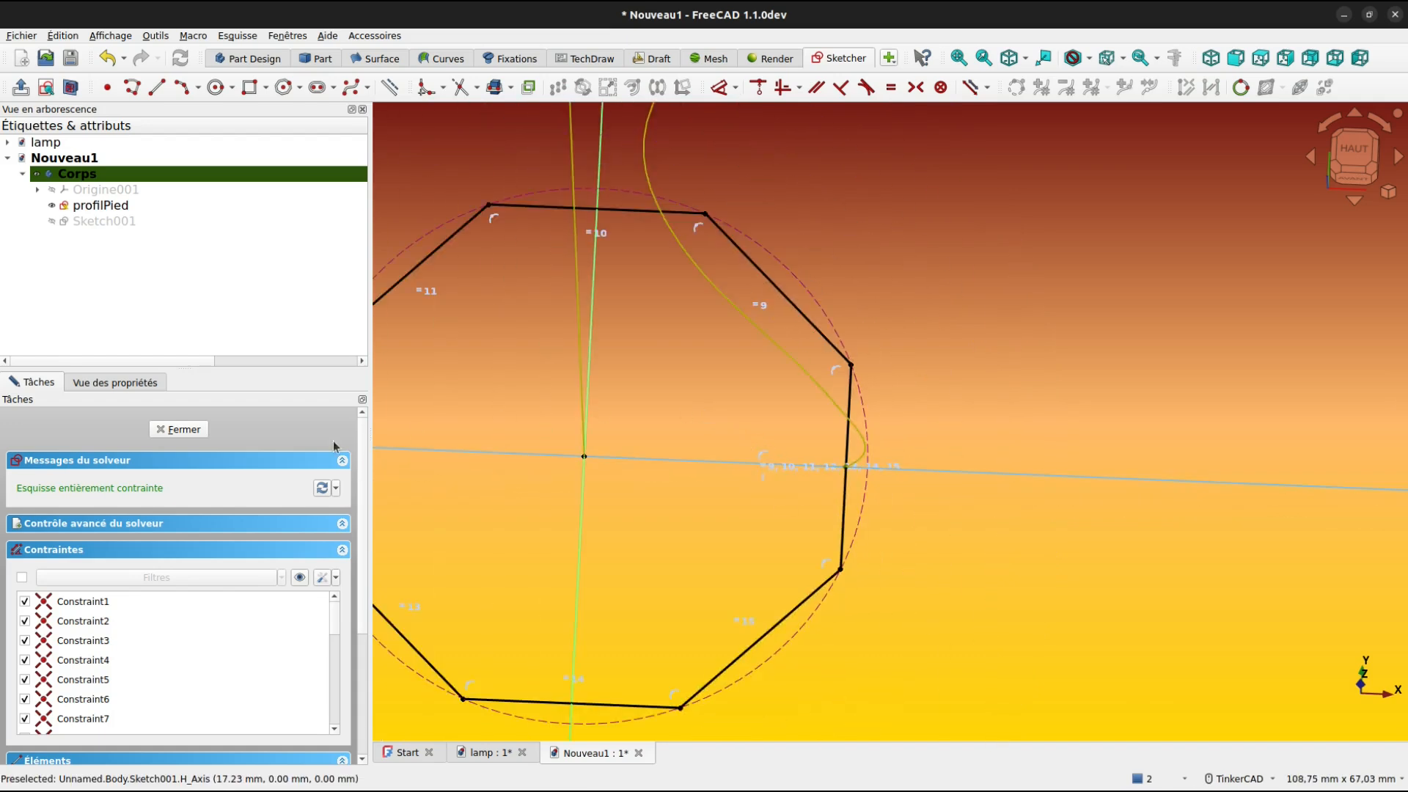
left_click(183, 430)
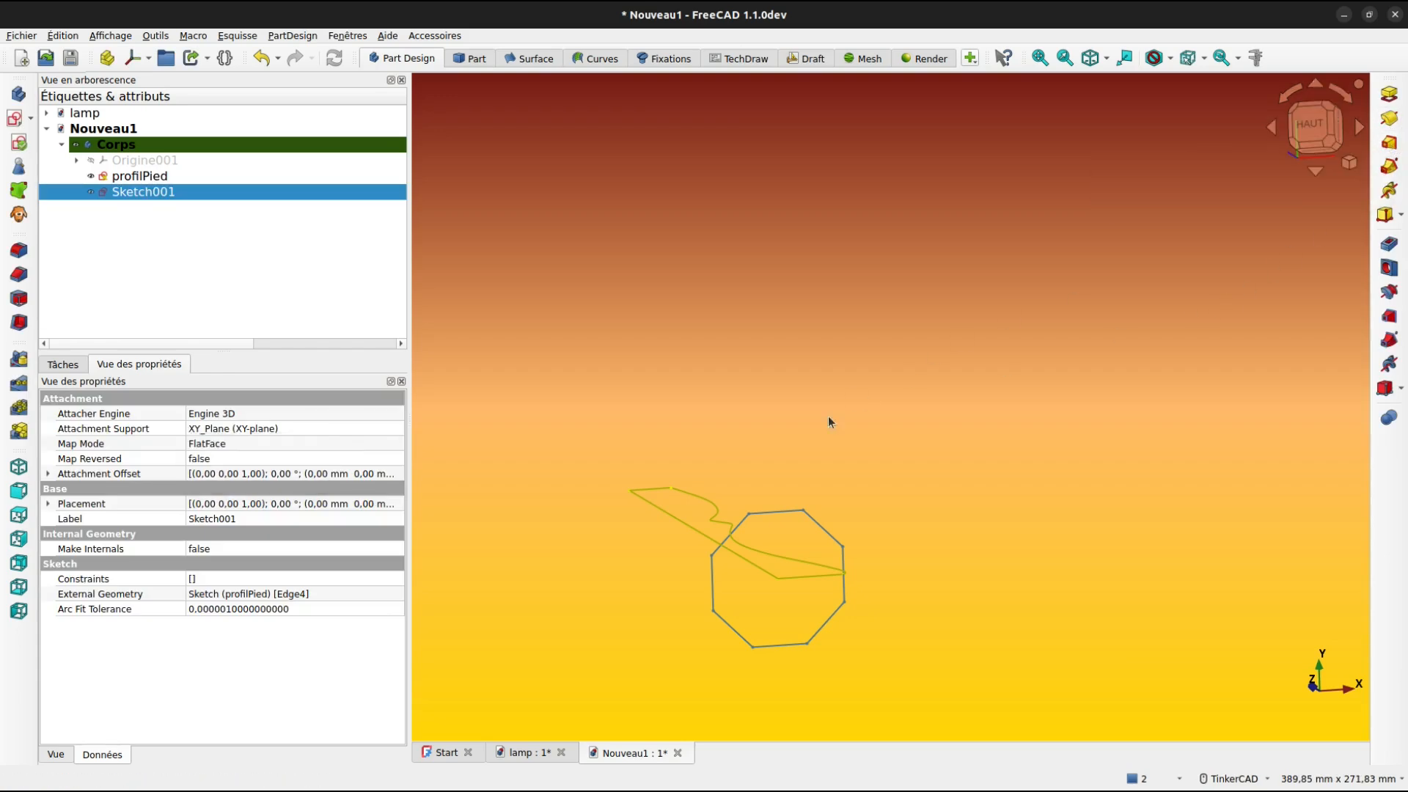
Rename the octagon sketch 000
right_click_drag(670, 588, 724, 528)
middle_click_drag(943, 559, 887, 365)
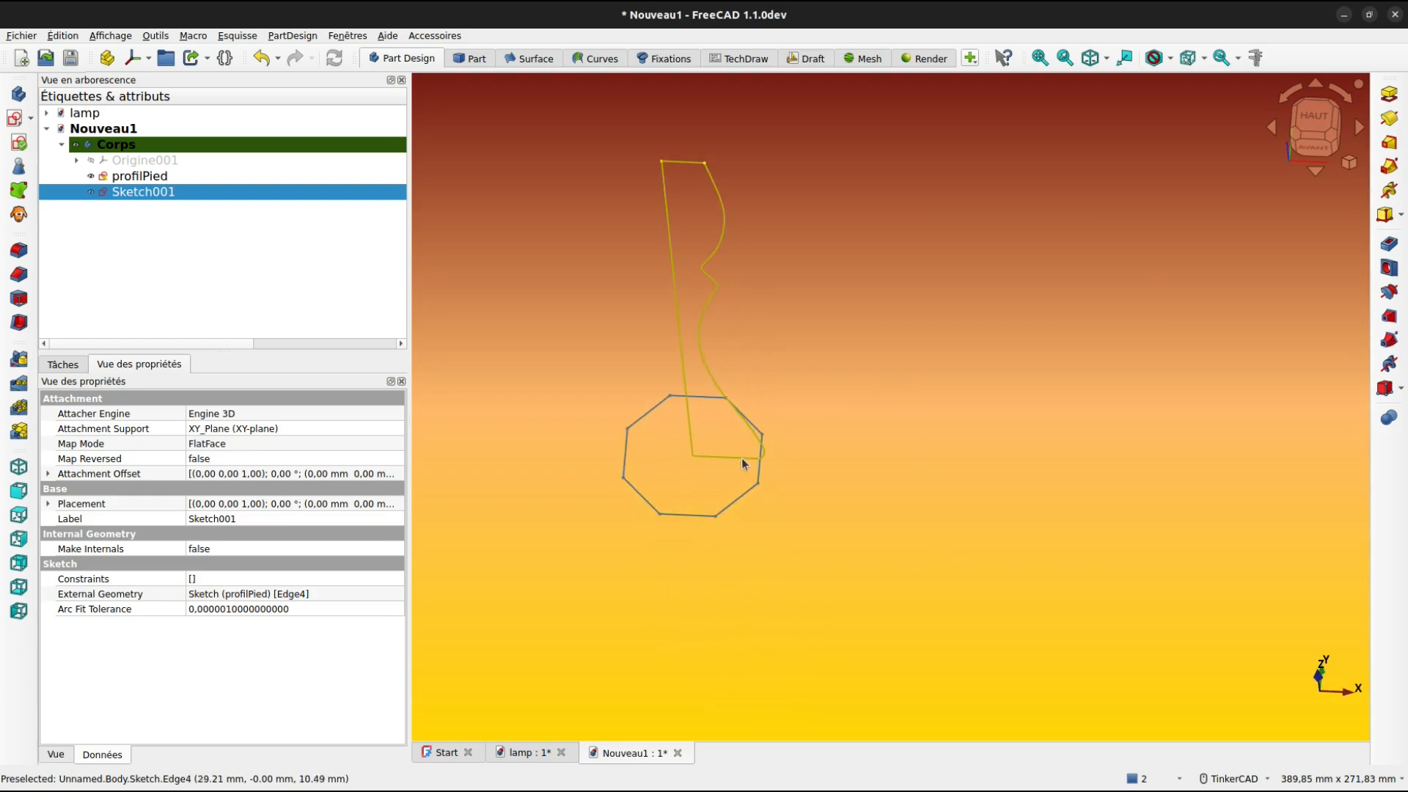
right_click_drag(894, 506, 875, 454)
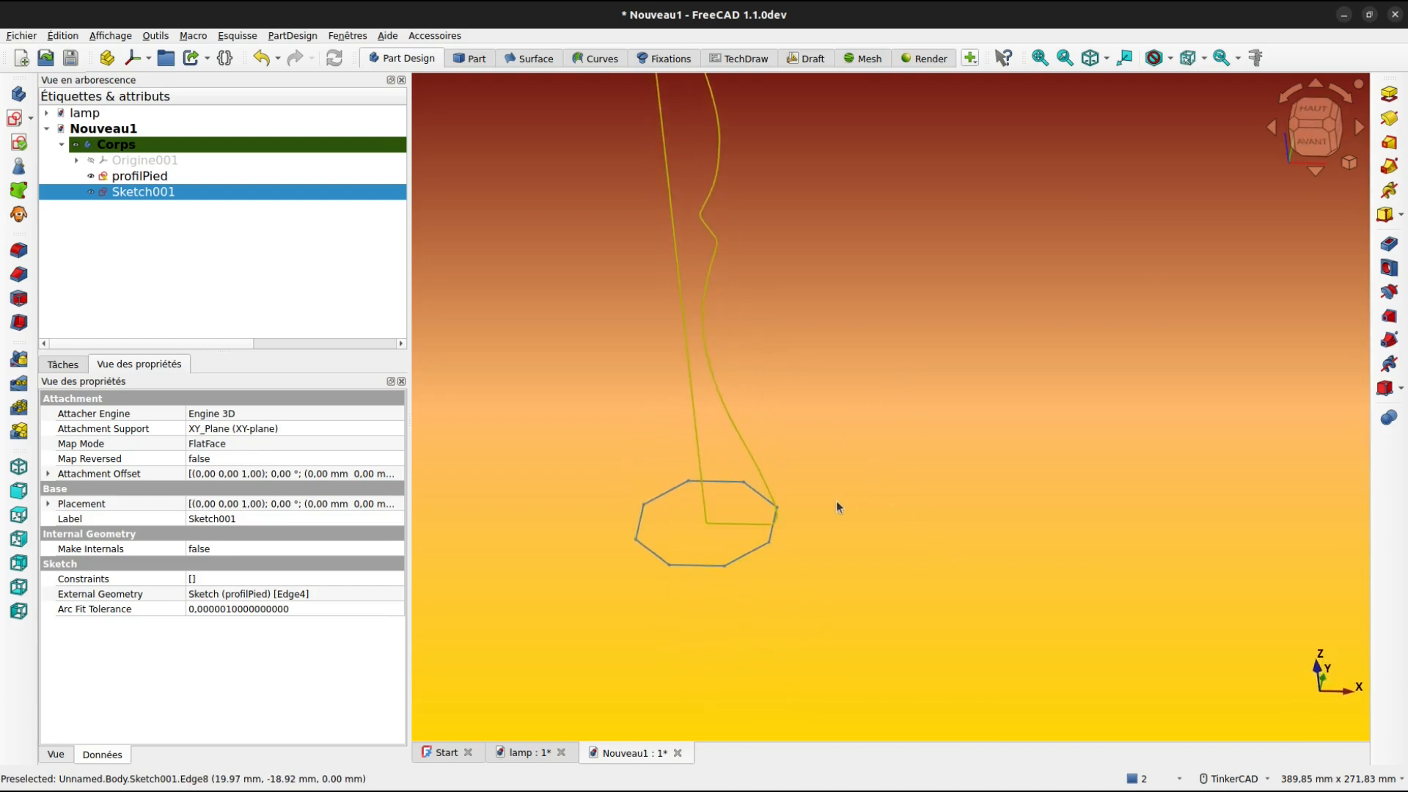
middle_click_drag(823, 396, 840, 530)
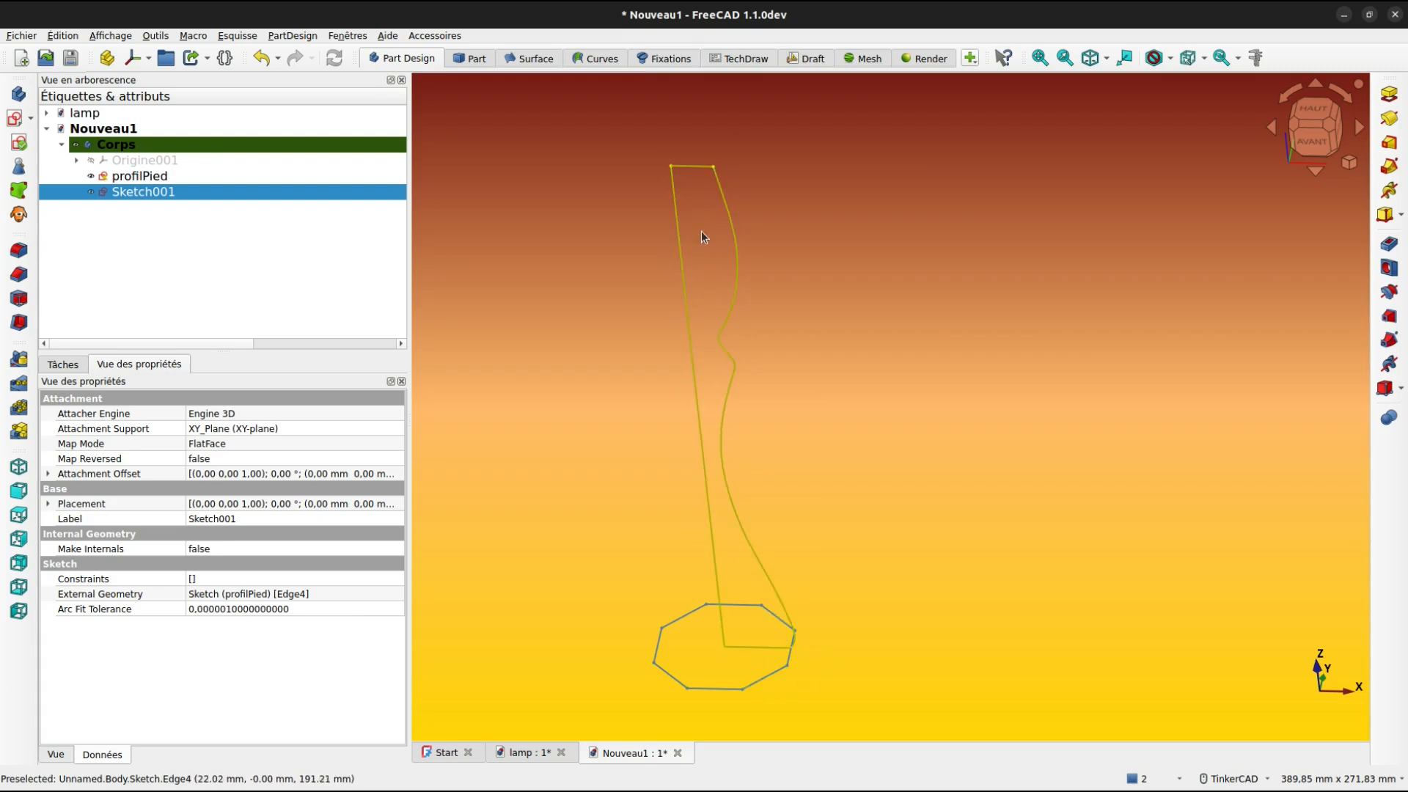
left_click(827, 389)
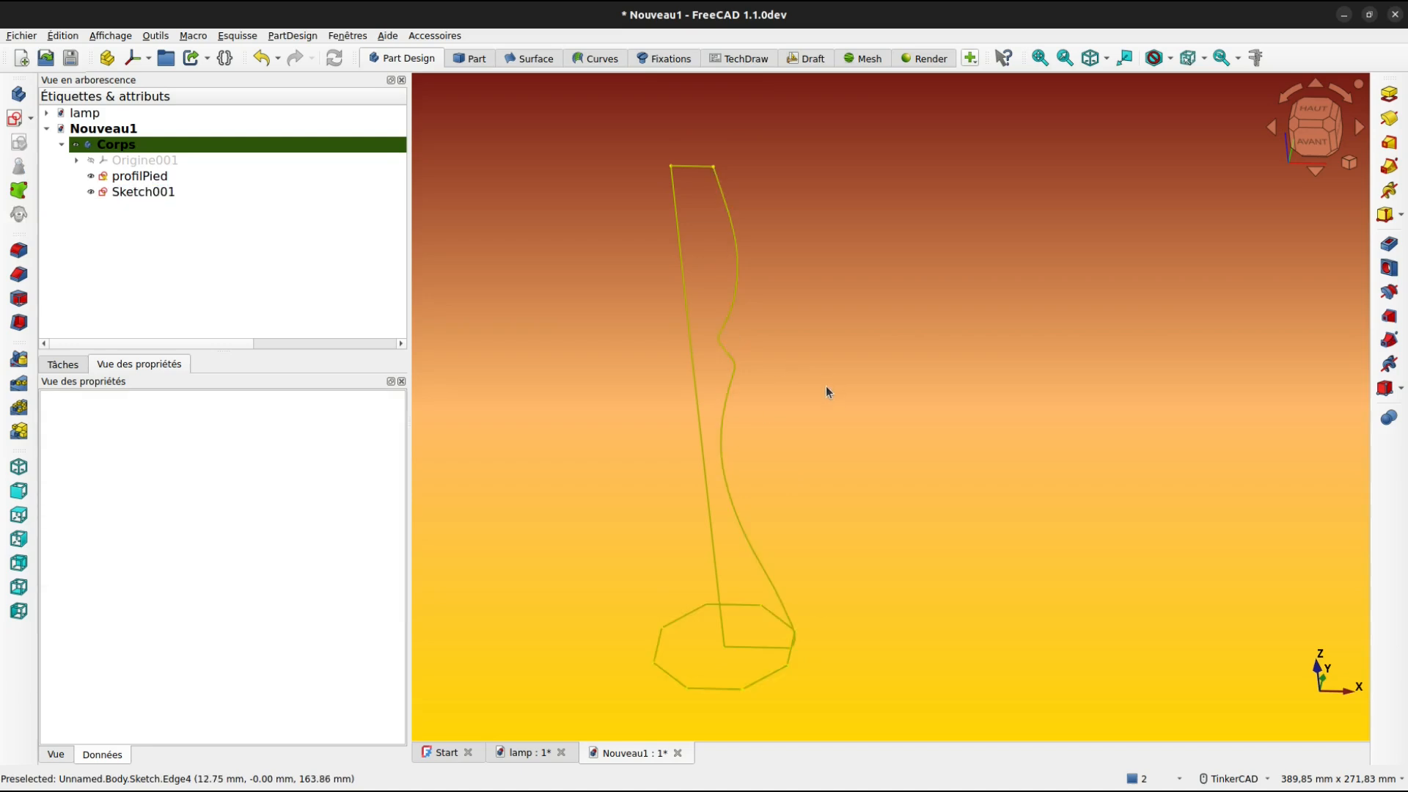
left_click(146, 193)
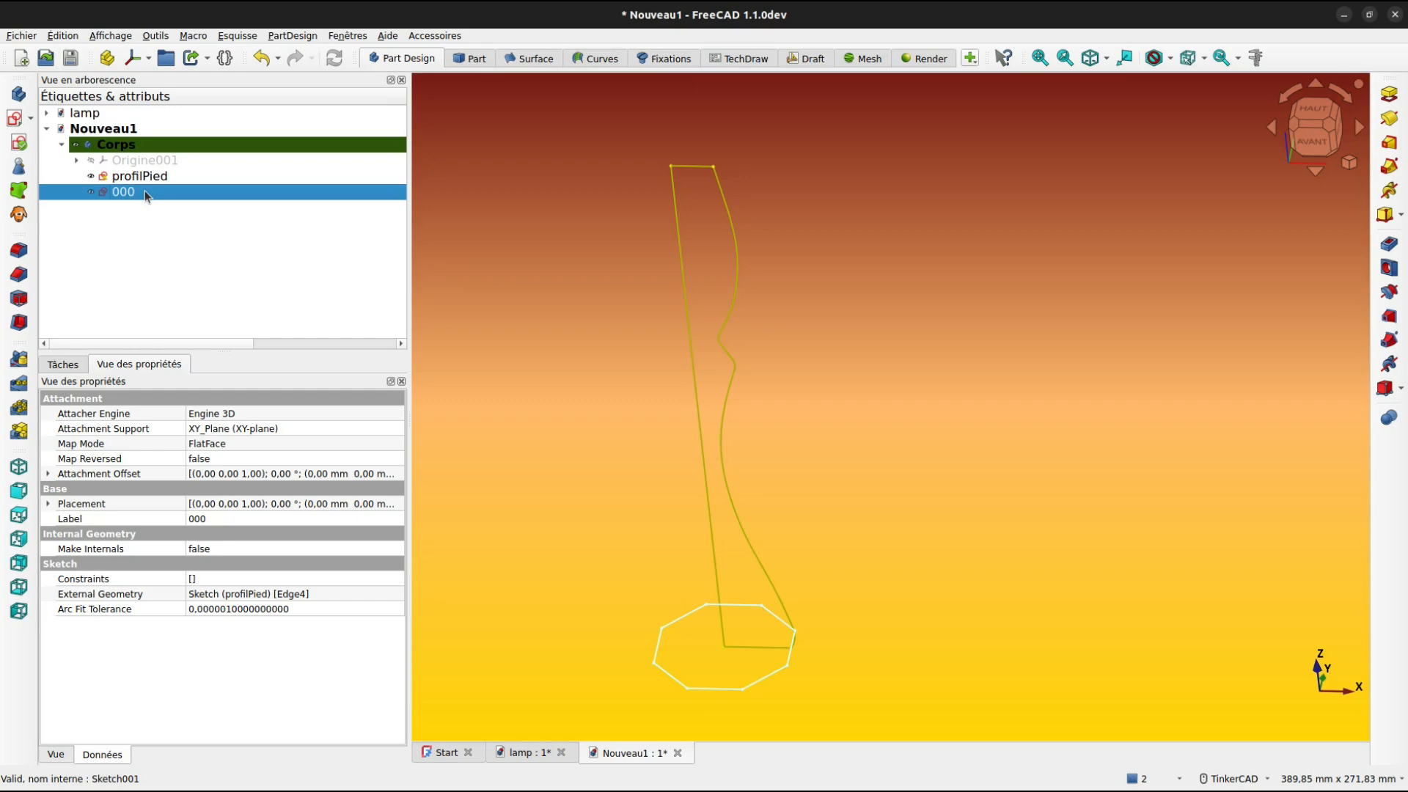
Copy only sketch 000, without its dependencies, and paste eight copies into the Nouveau1 document
left_click(71, 36)
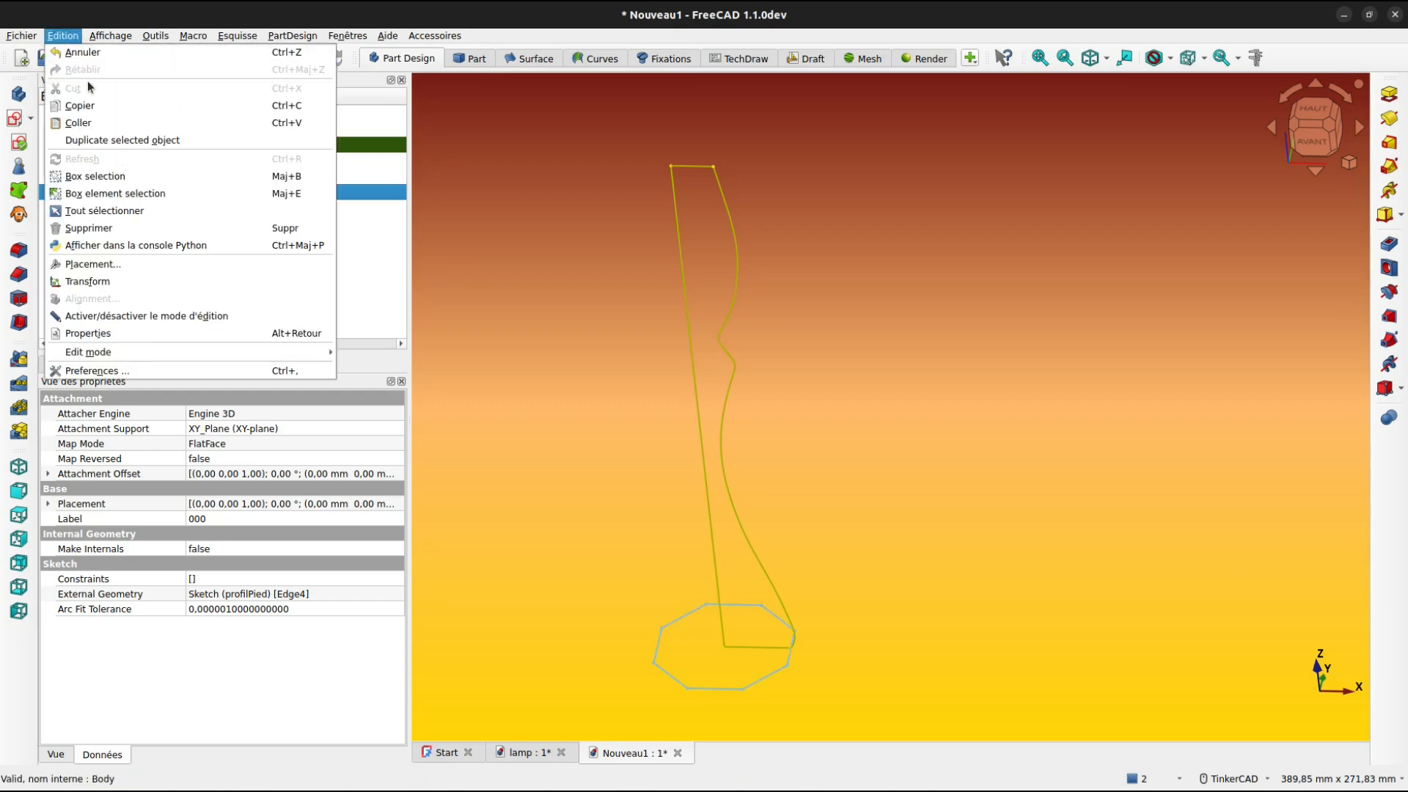
left_click(94, 109)
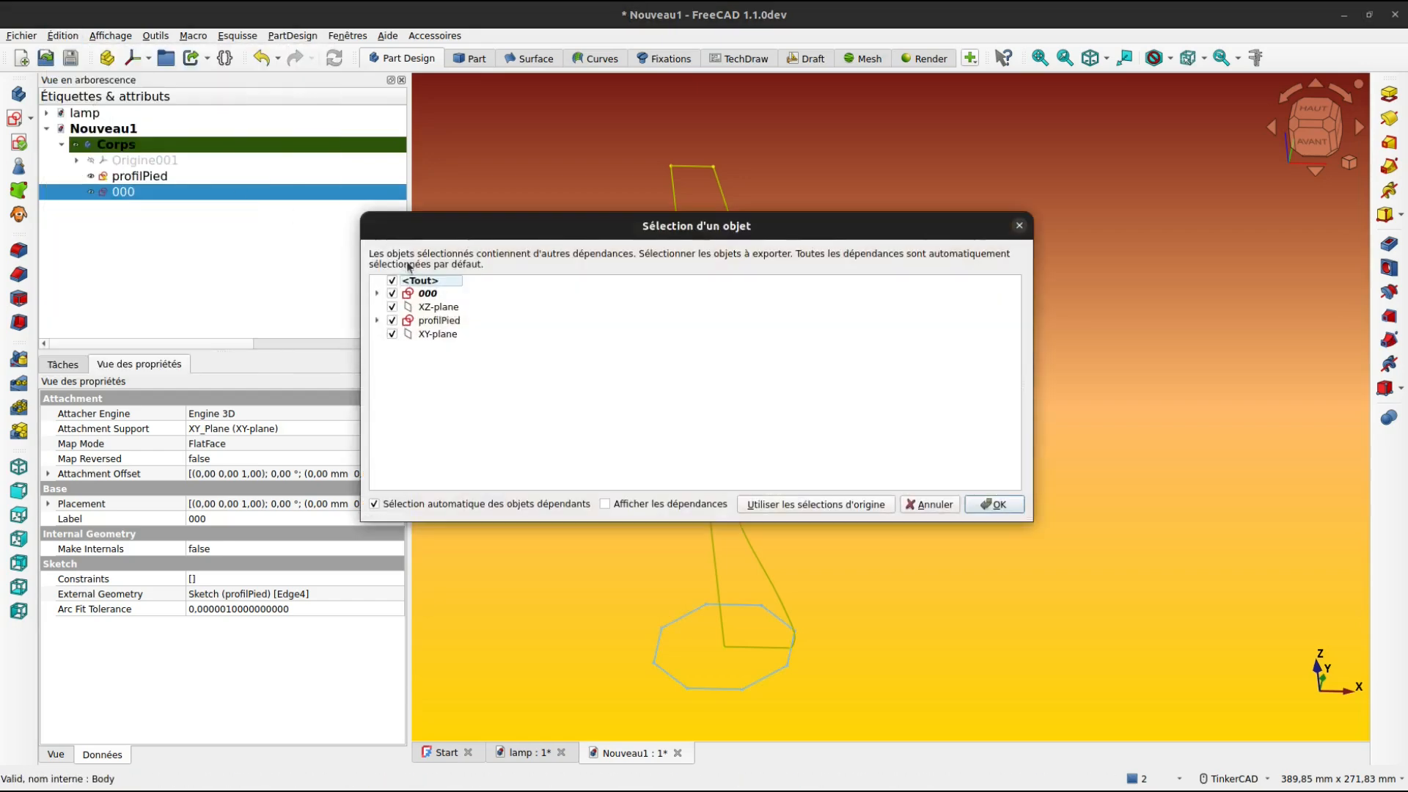
left_click(784, 506)
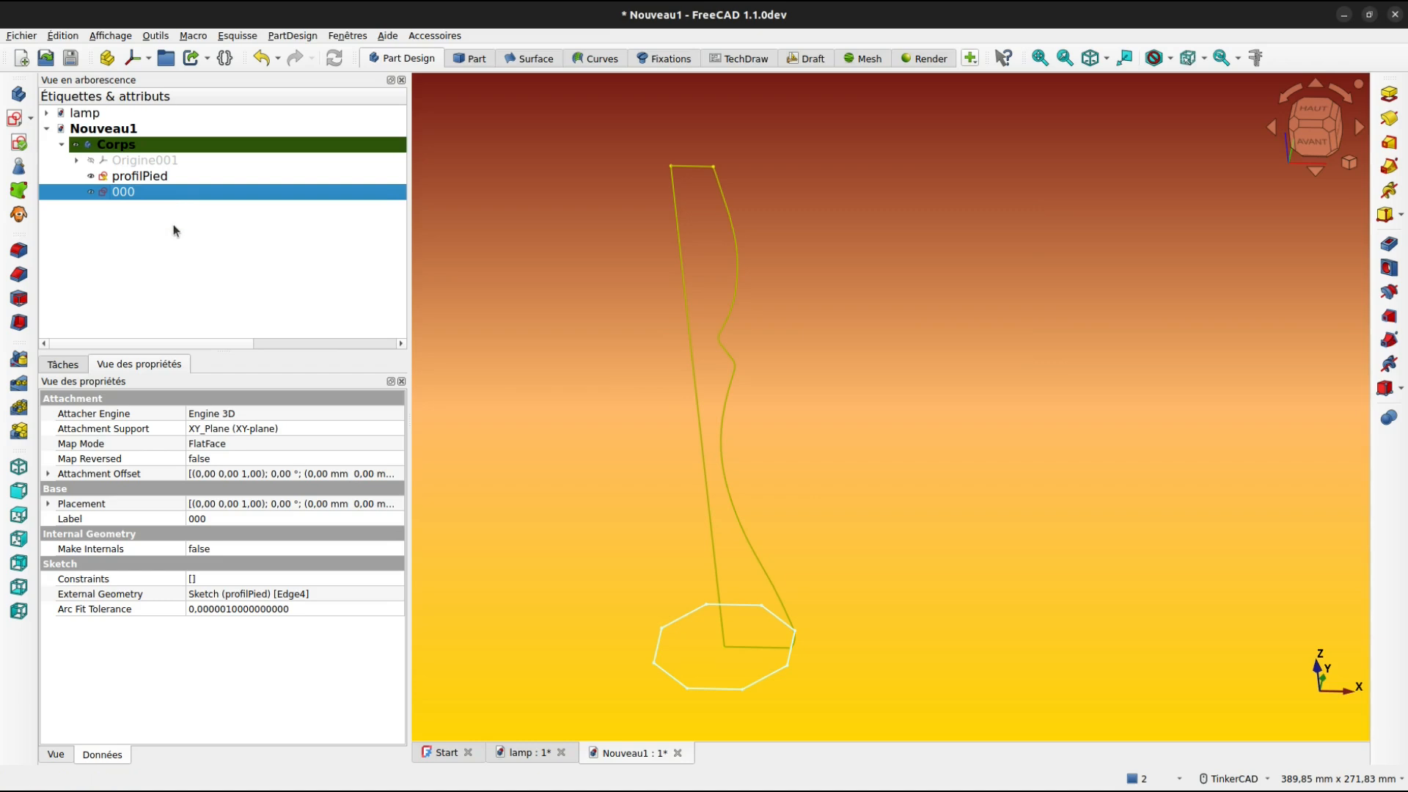
key("ctrl+v")
key("ctrl+v")
key("ctrl+v")
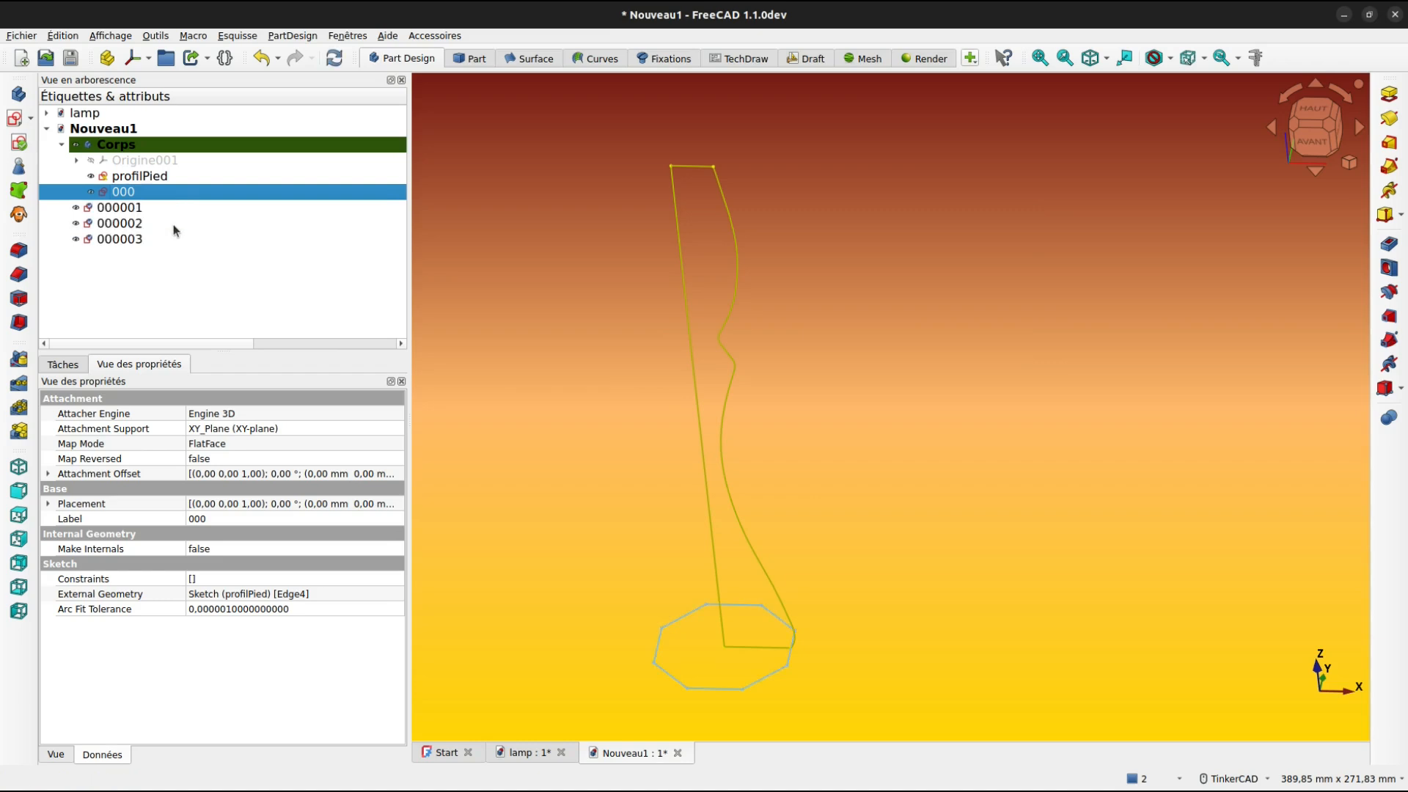
key("ctrl+v")
key("ctrl+v")
key("ctrl+v")
key("ctrl+v")
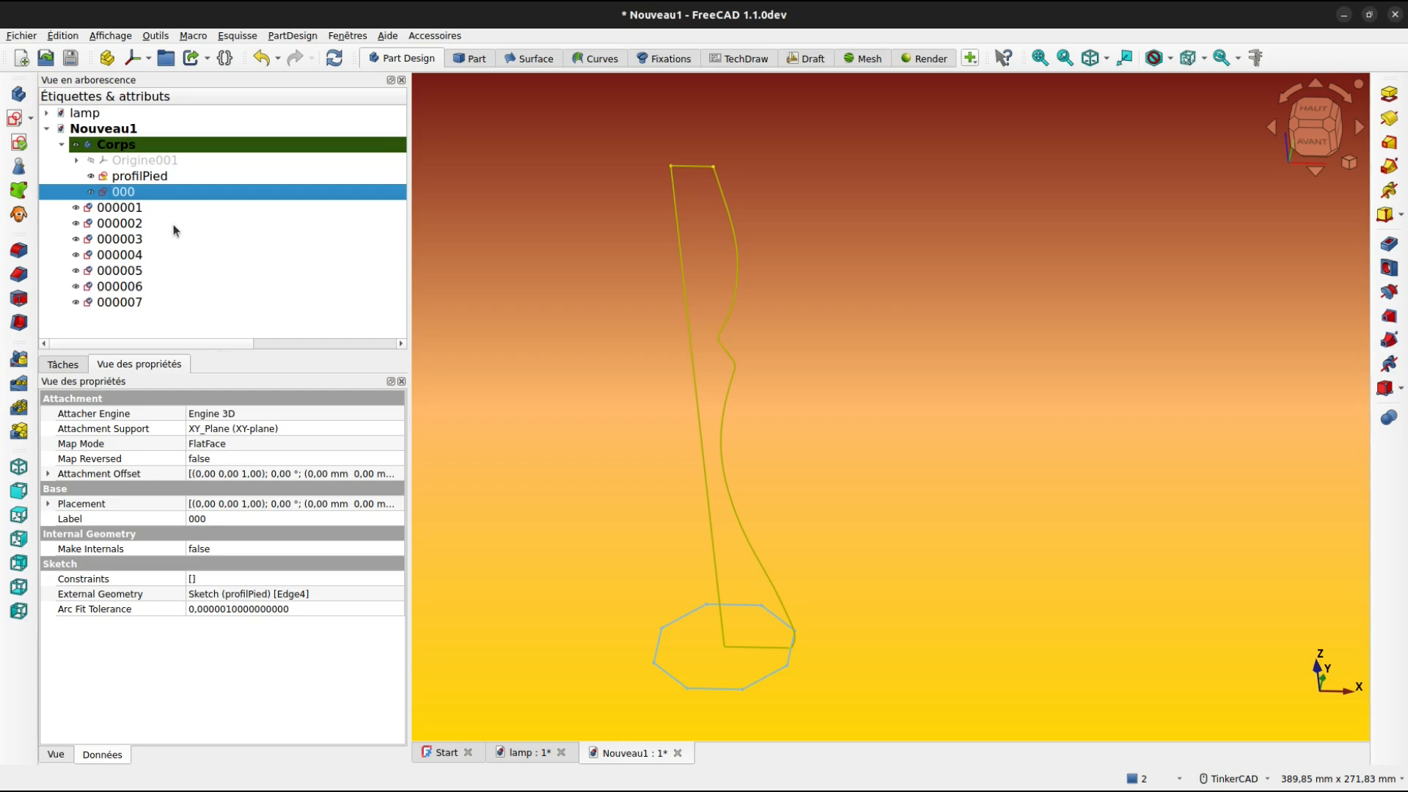
key("ctrl+v")
Move the copied sketches 000001 to 000008 into the Corps body
left_click(135, 207)
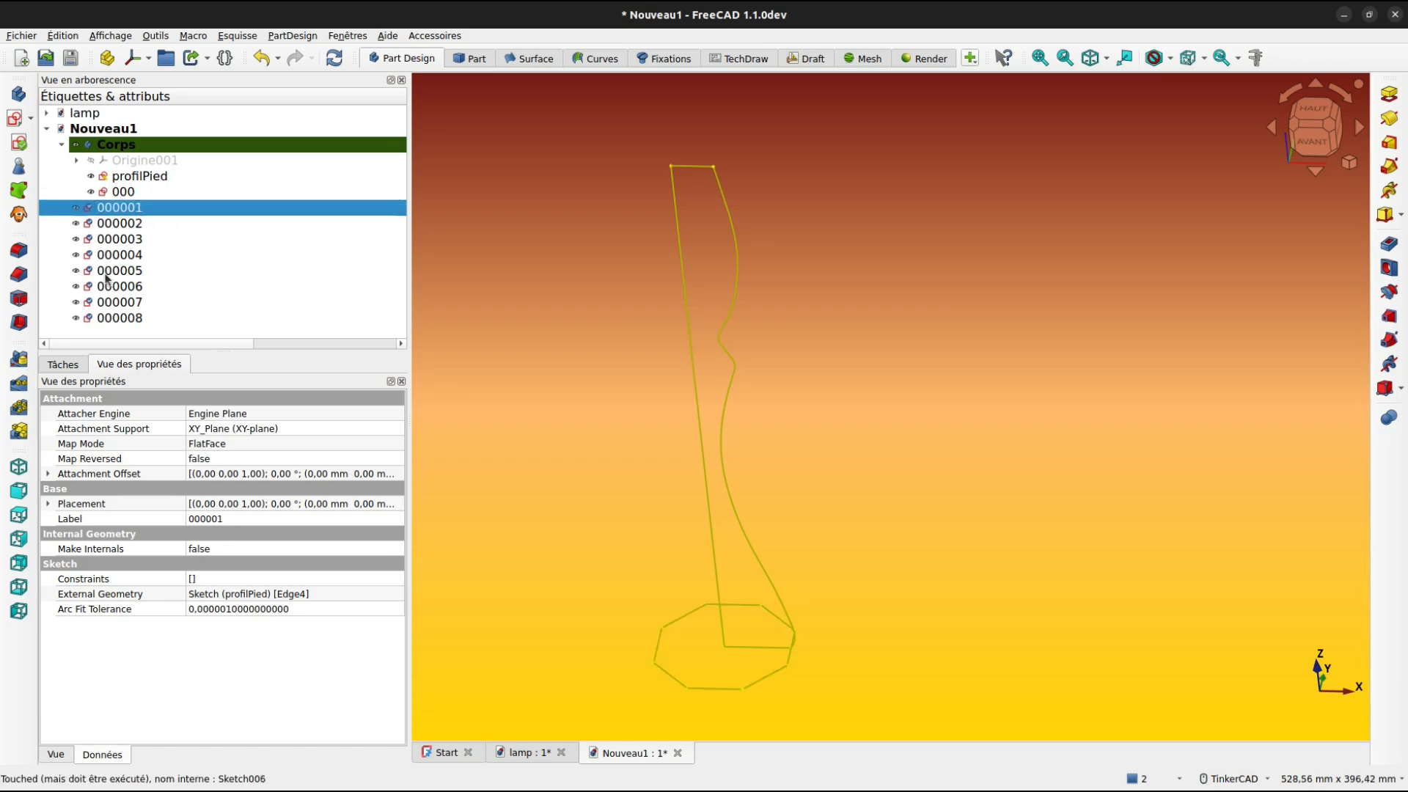
left_click(105, 320, "shift")
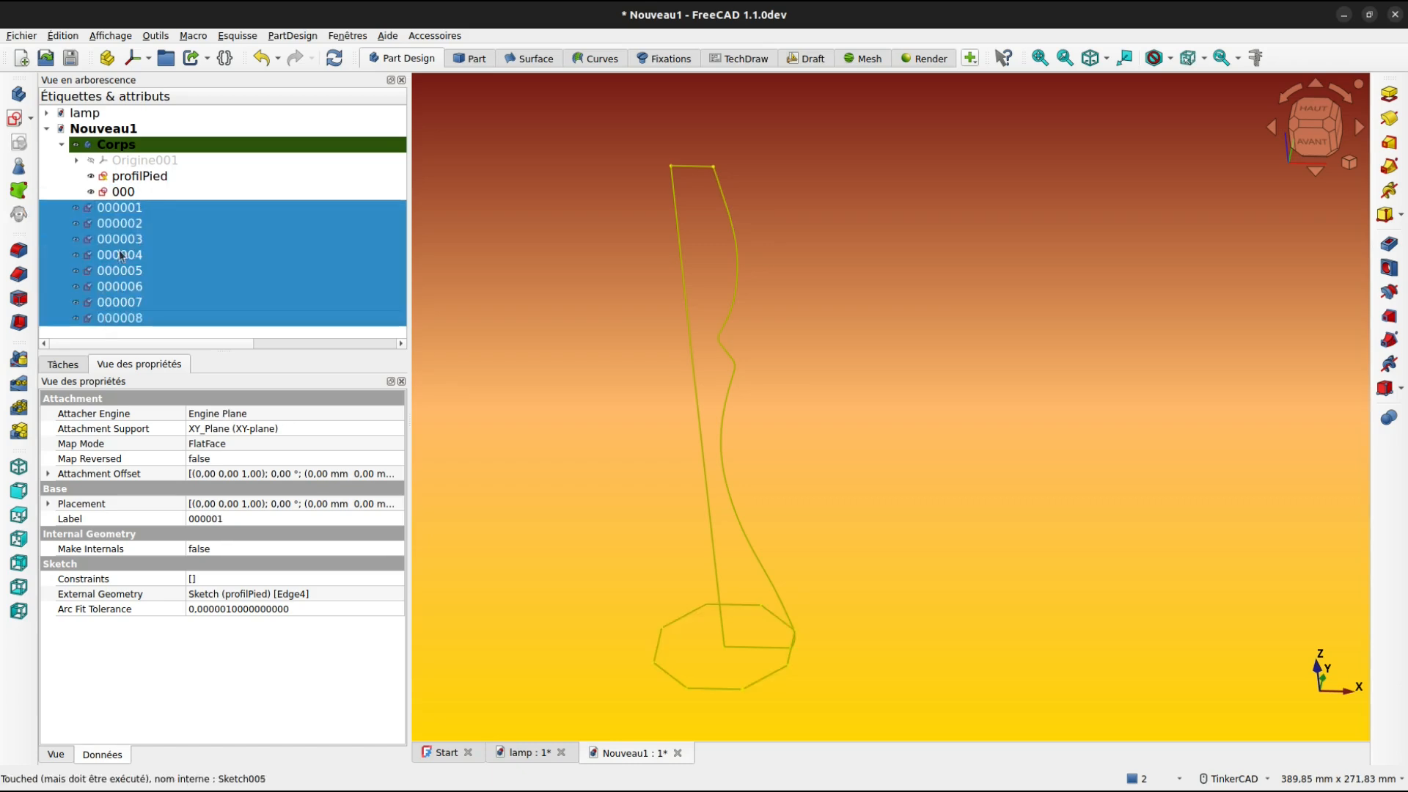
mouse_move(117, 209)
left_mouse_down()
mouse_move(154, 193)
mouse_move(158, 152)
left_mouse_up()
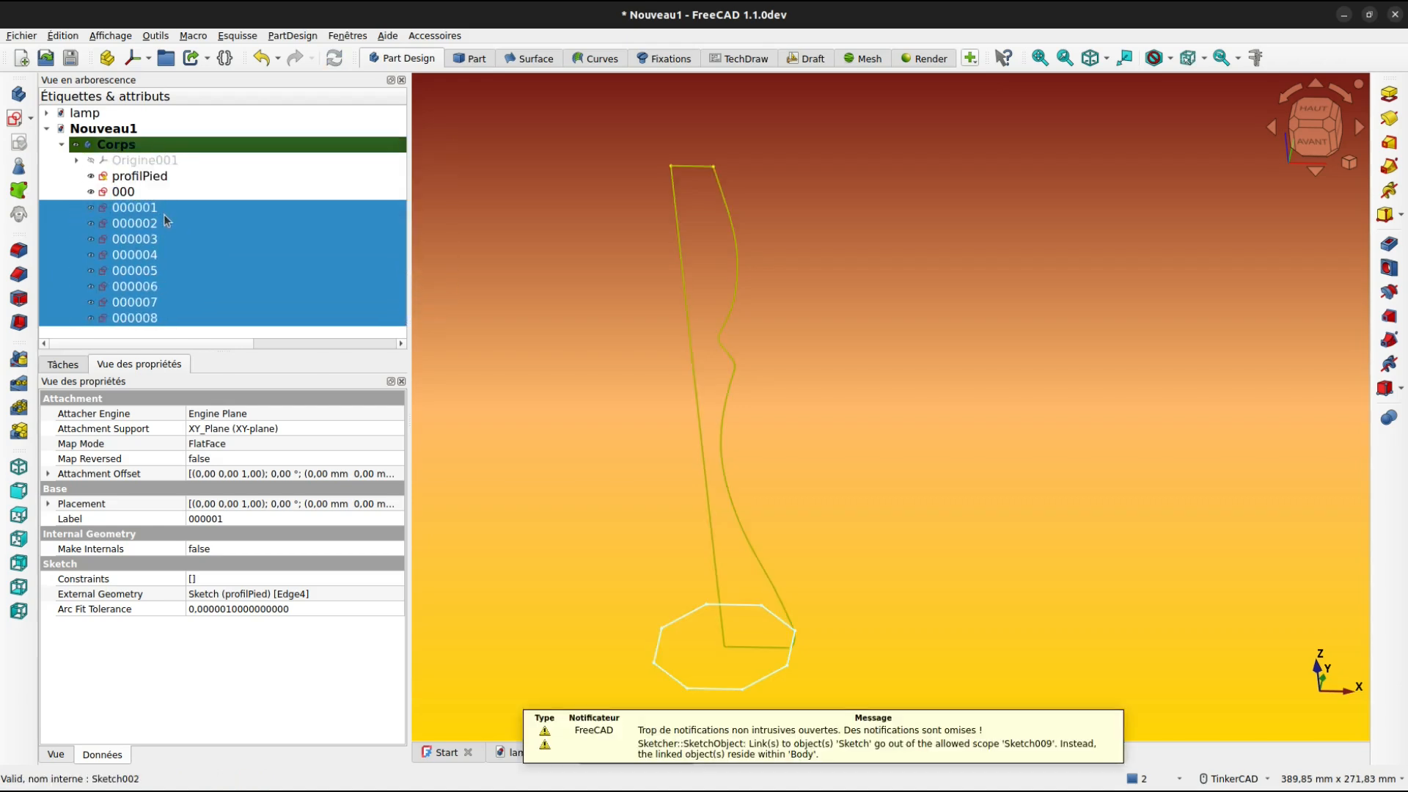
Set the Z position of sketch 000001's attachment offset to 5 mm
left_click(133, 206)
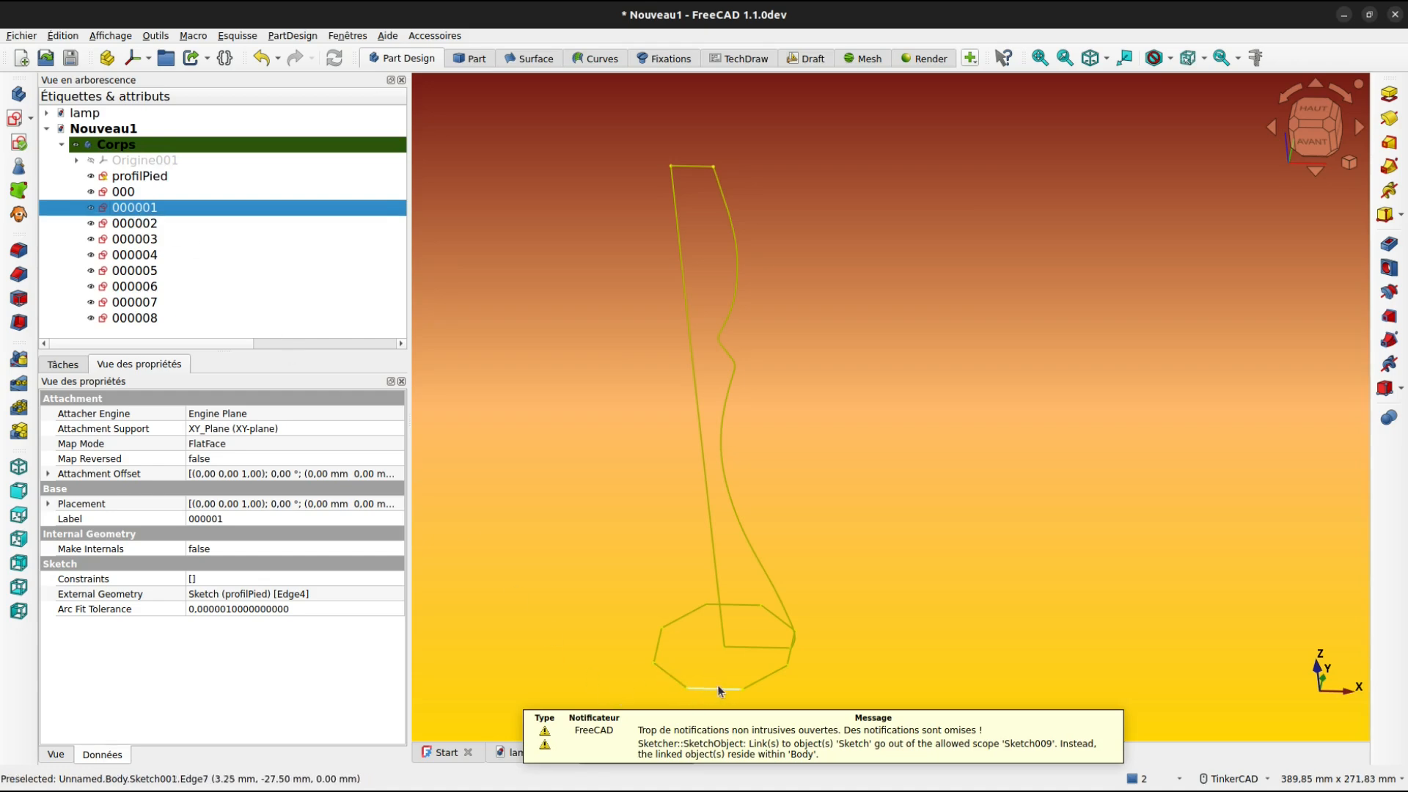
middle_click_drag(825, 608, 811, 453)
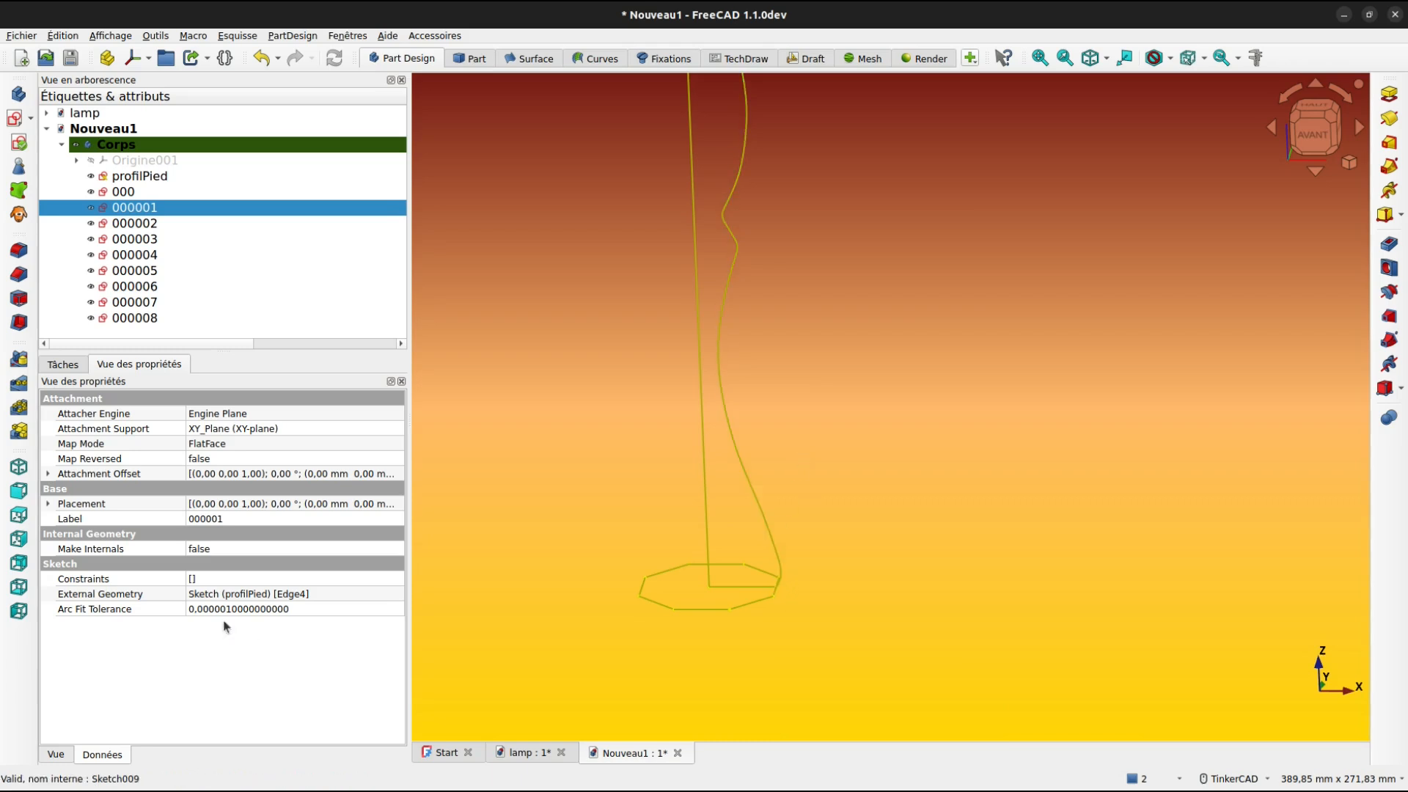
left_click(48, 474)
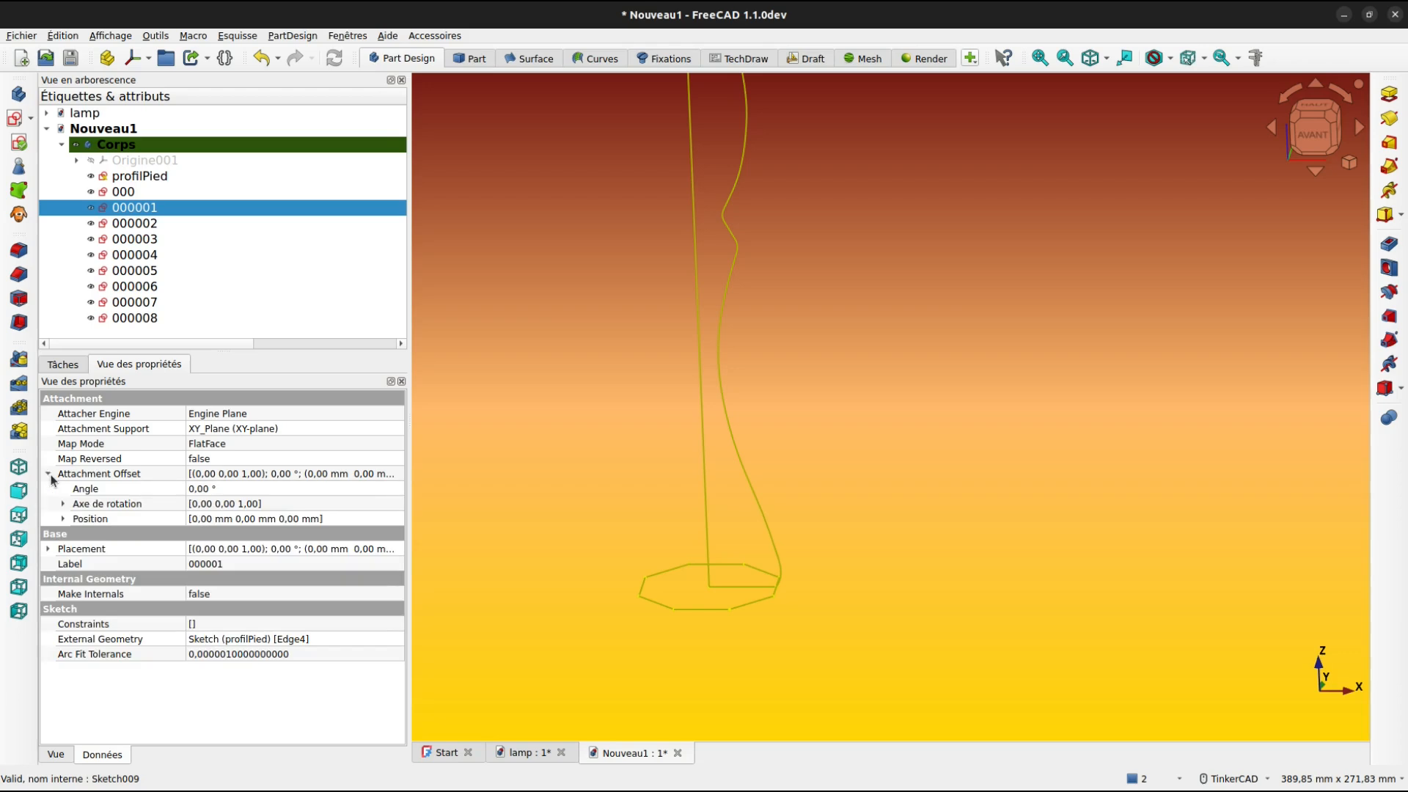
left_click(63, 519)
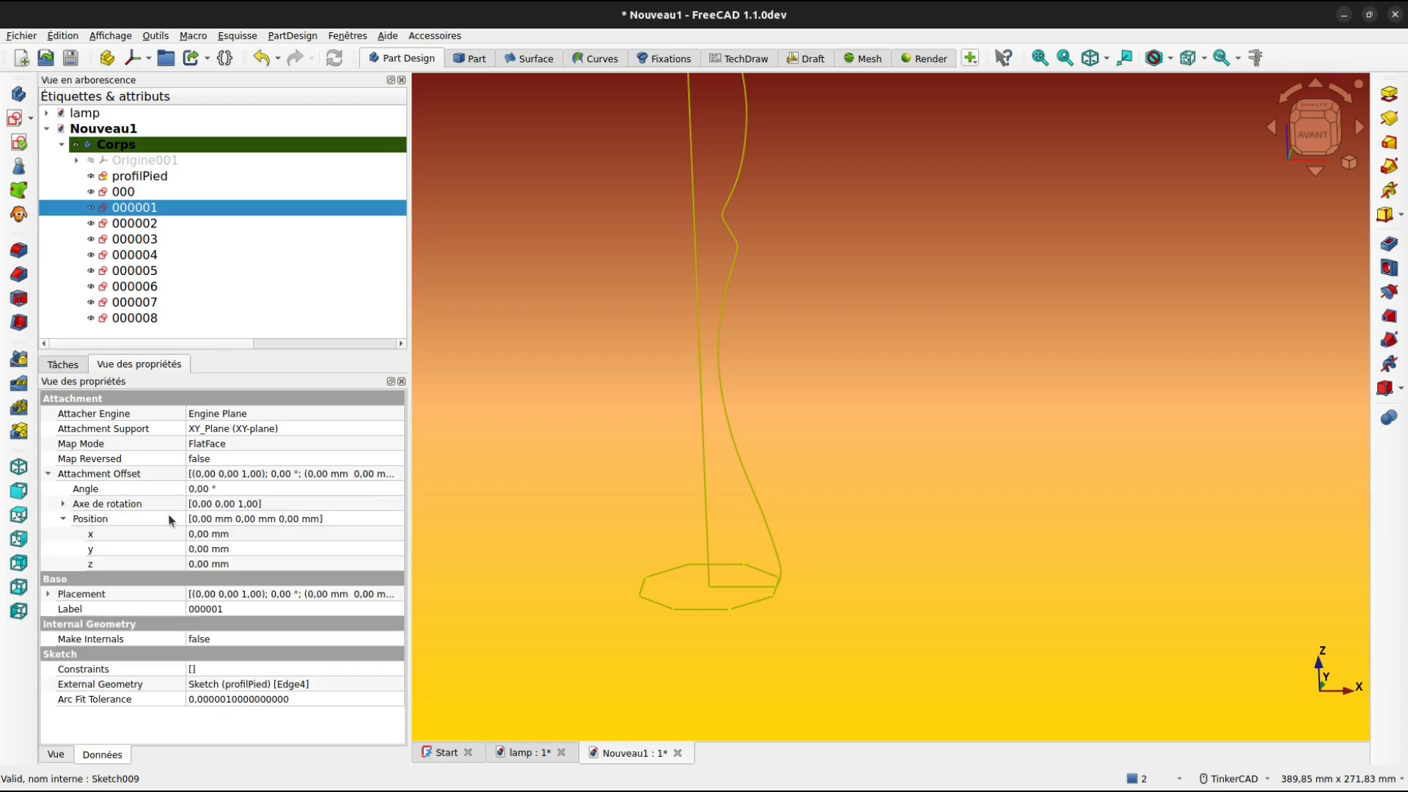
left_click(197, 565)
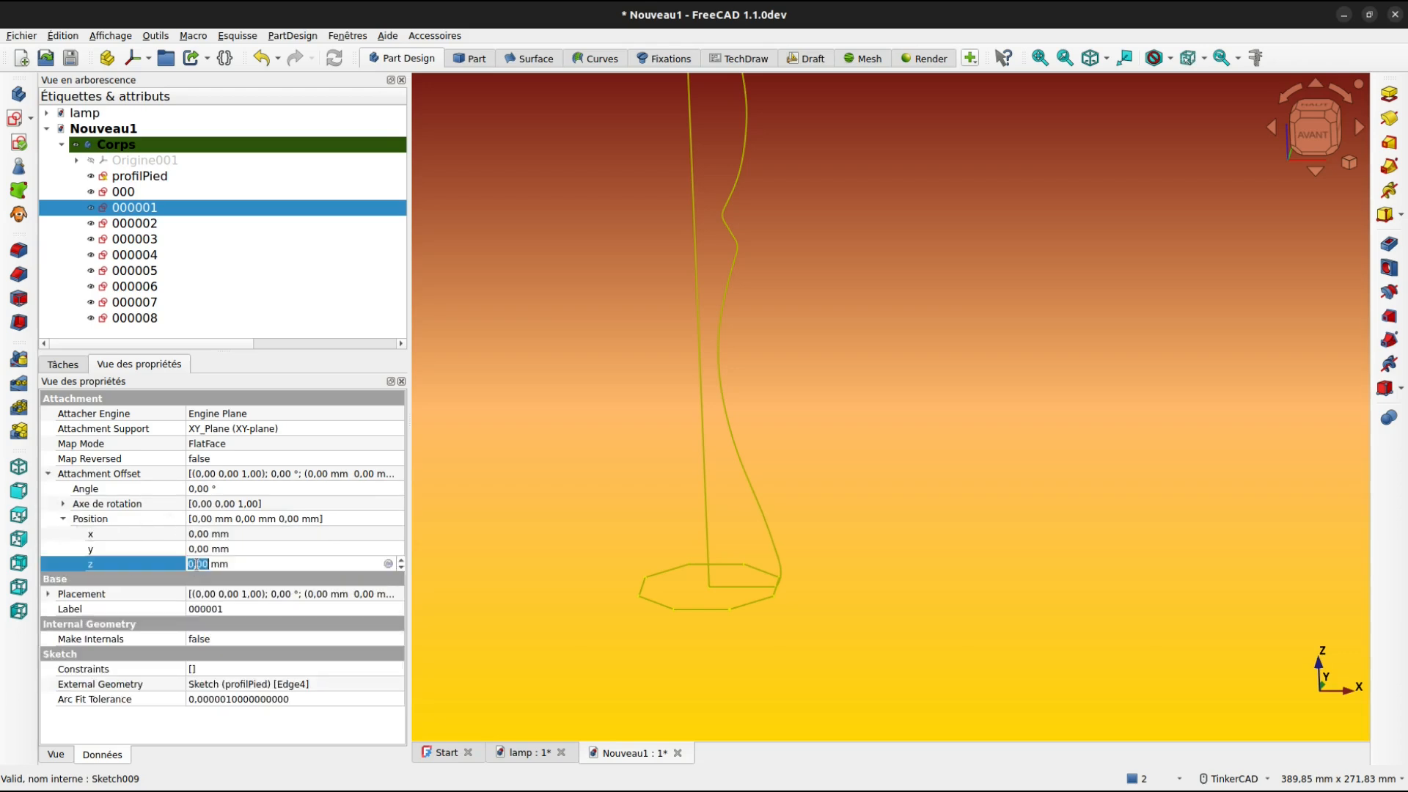
scroll(196, 564, "up", 4)
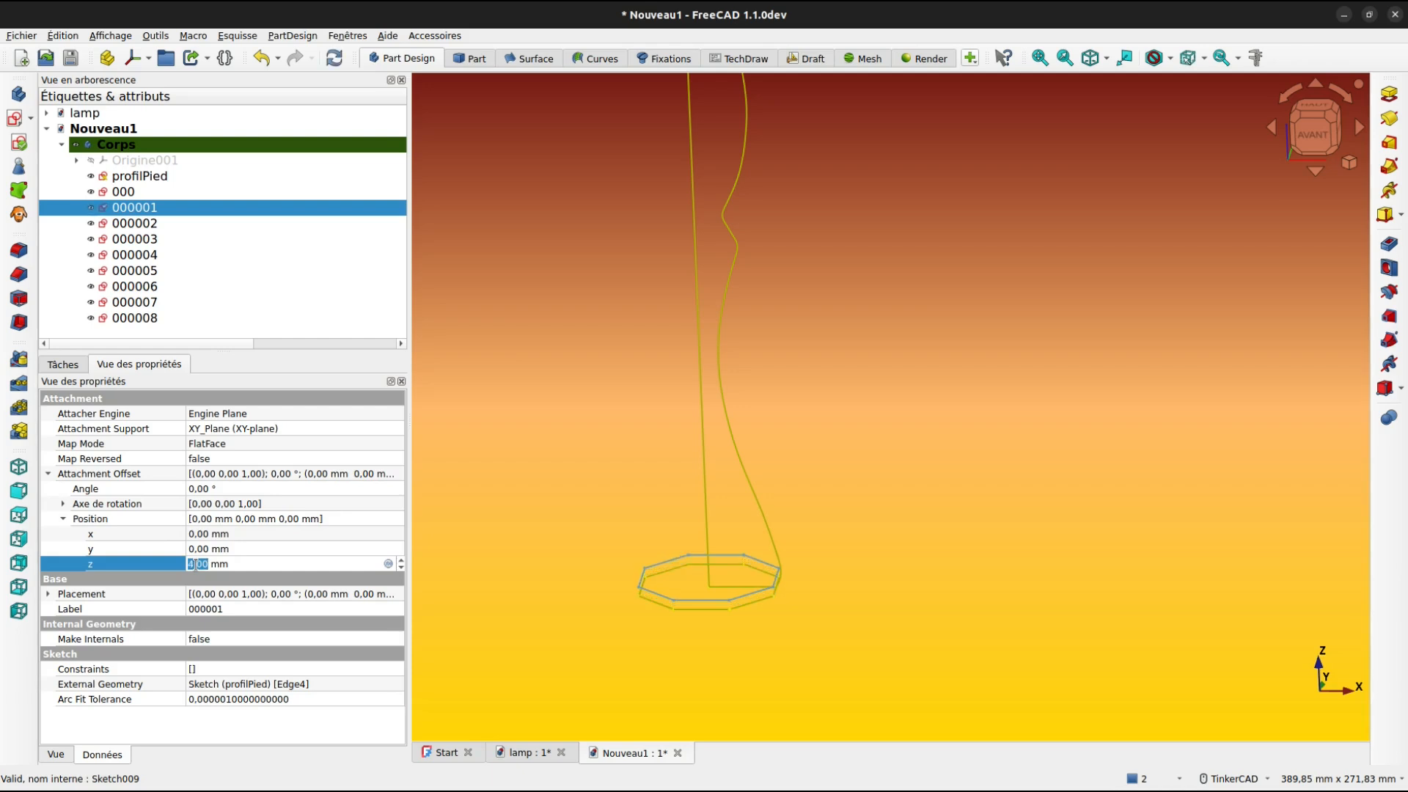
scroll(197, 565, "up", 1)
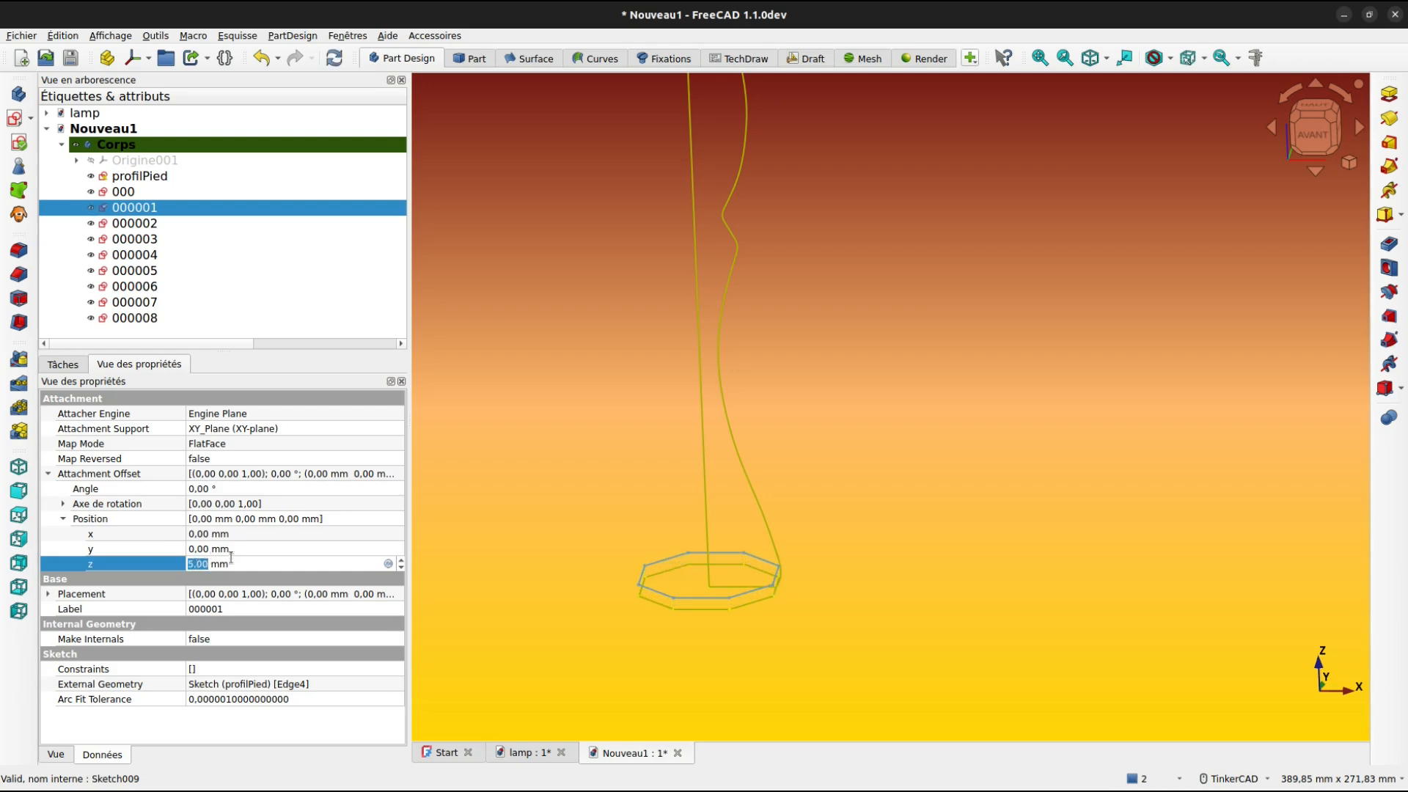
left_click(234, 549)
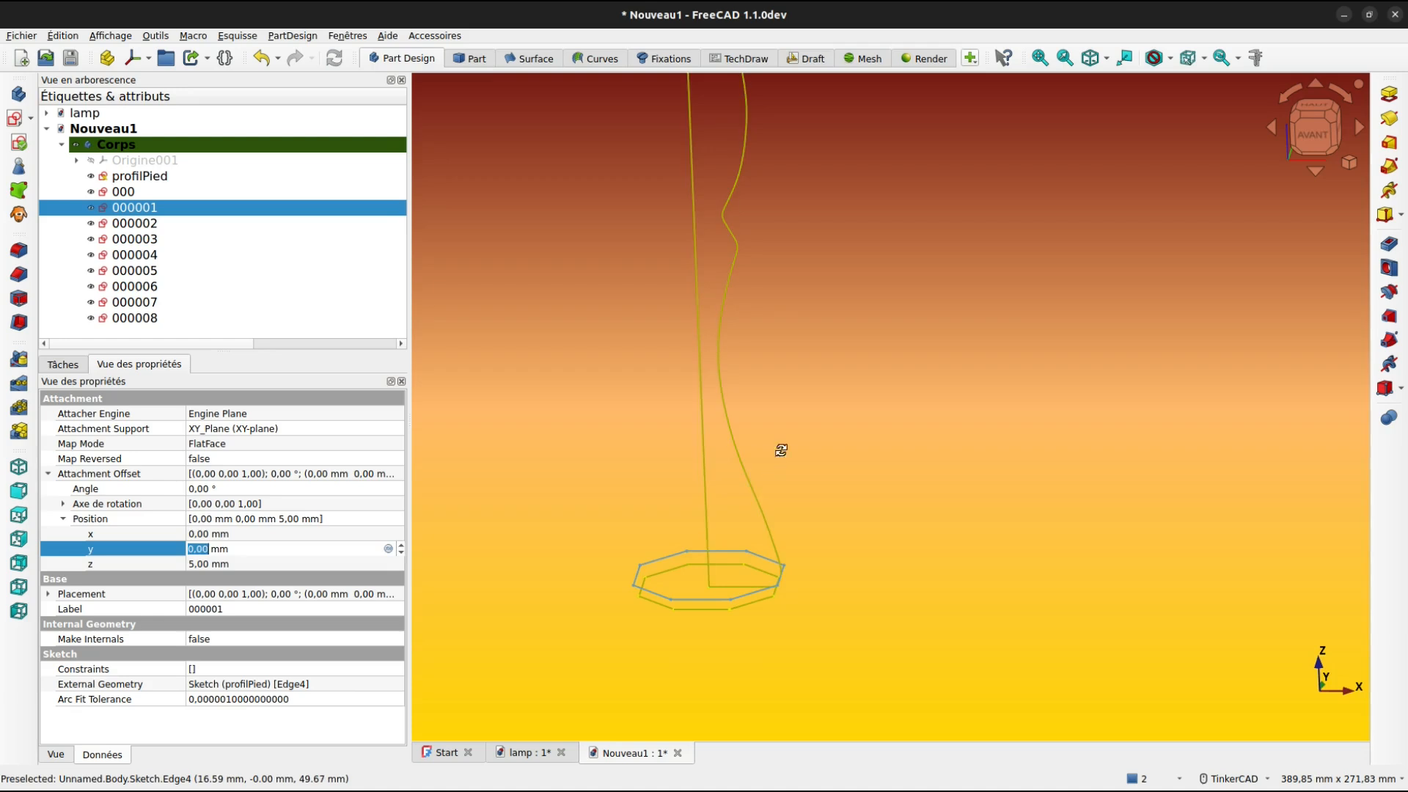
right_click_drag(779, 449, 789, 412)
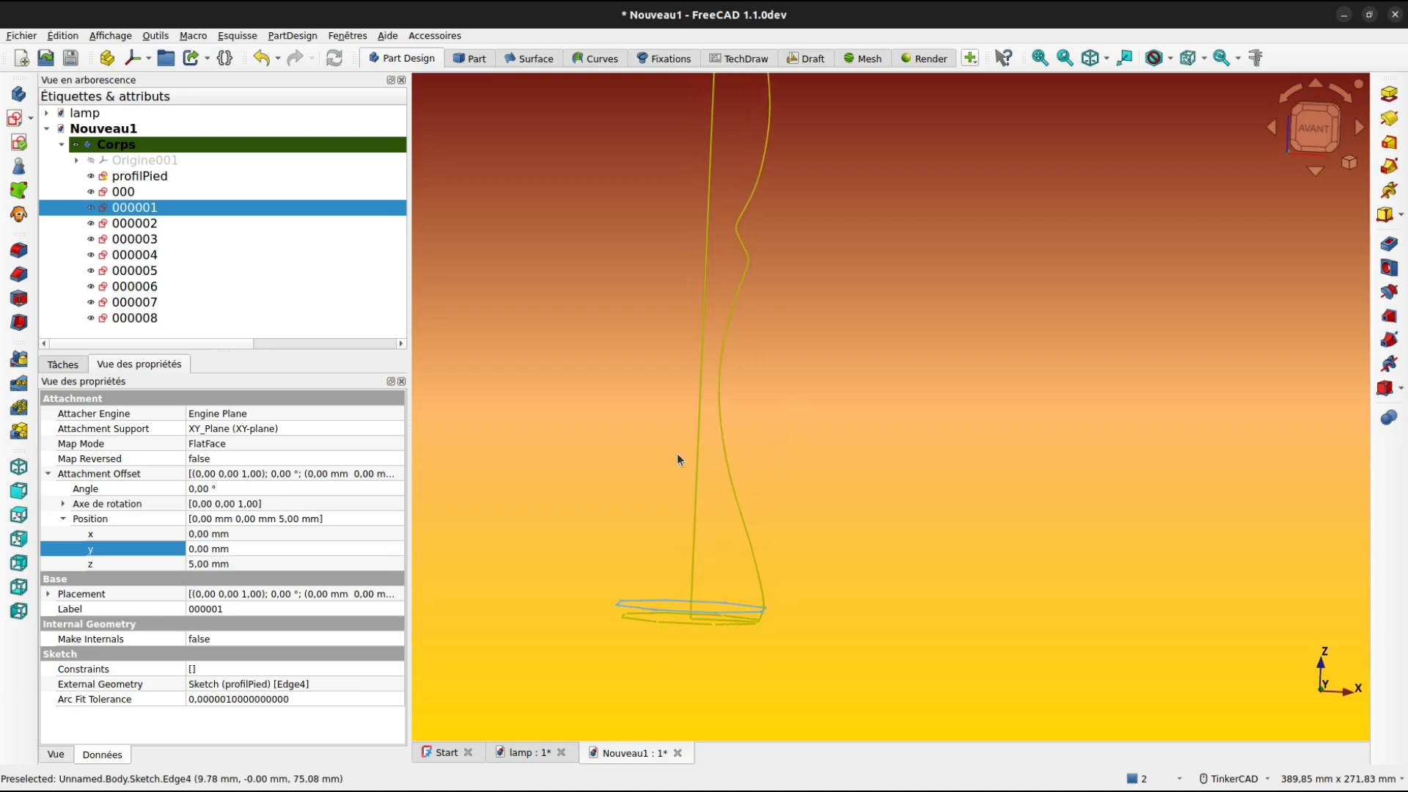
Set the Z position of sketch 000002's attachment offset to 90 mm, checking it against the profile in front view
left_click(129, 224)
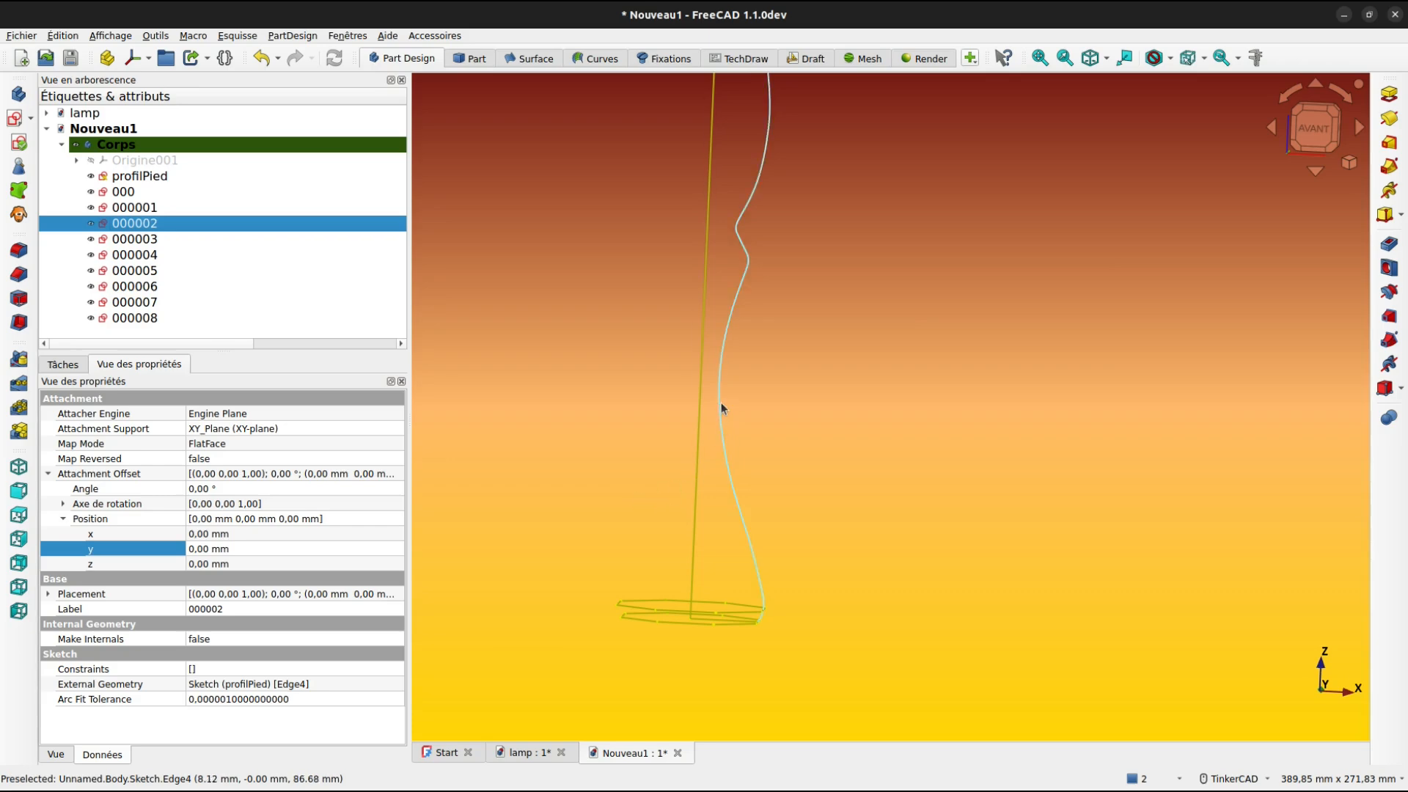
left_click(208, 563)
scroll(205, 561, "up", 10)
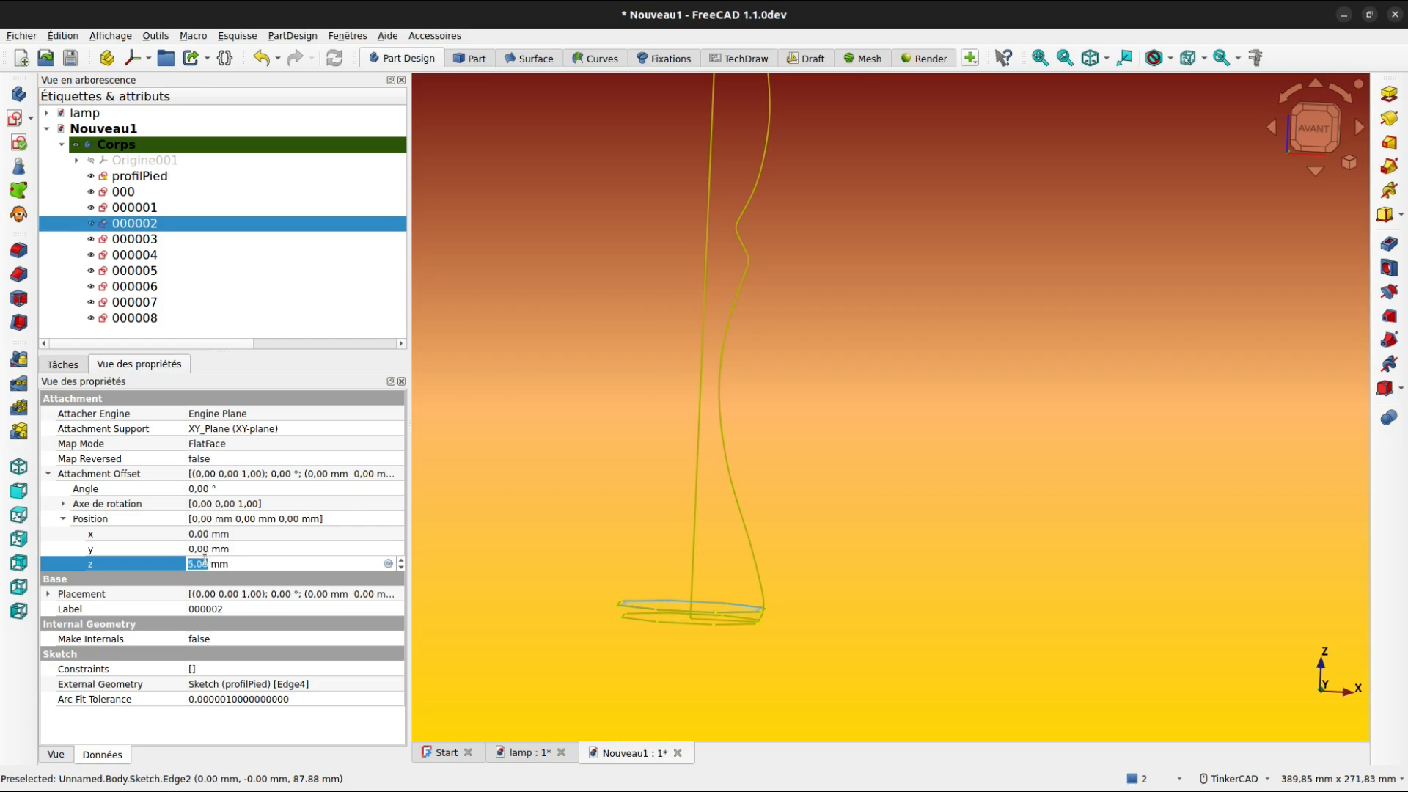
scroll(205, 562, "up", 20)
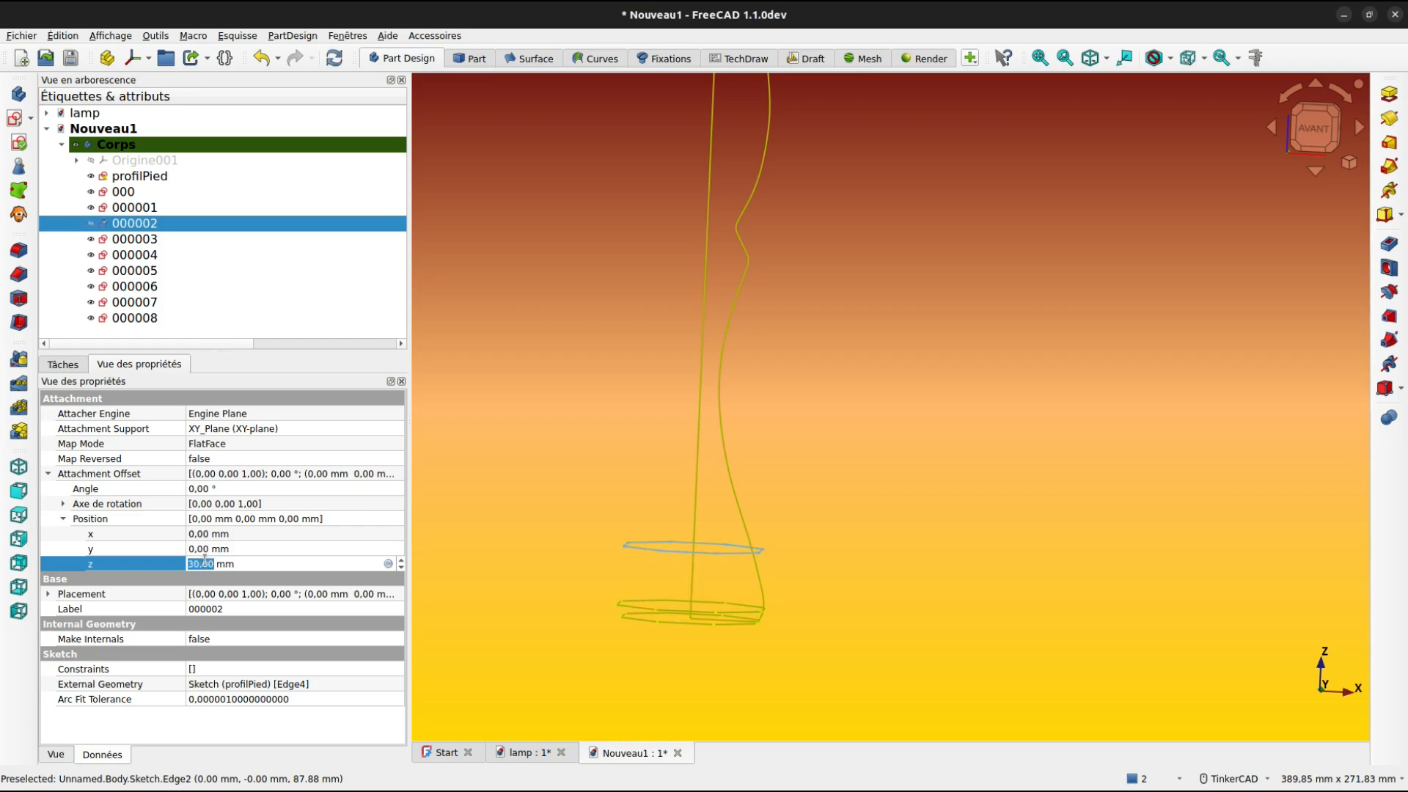
scroll(206, 562, "up", 20)
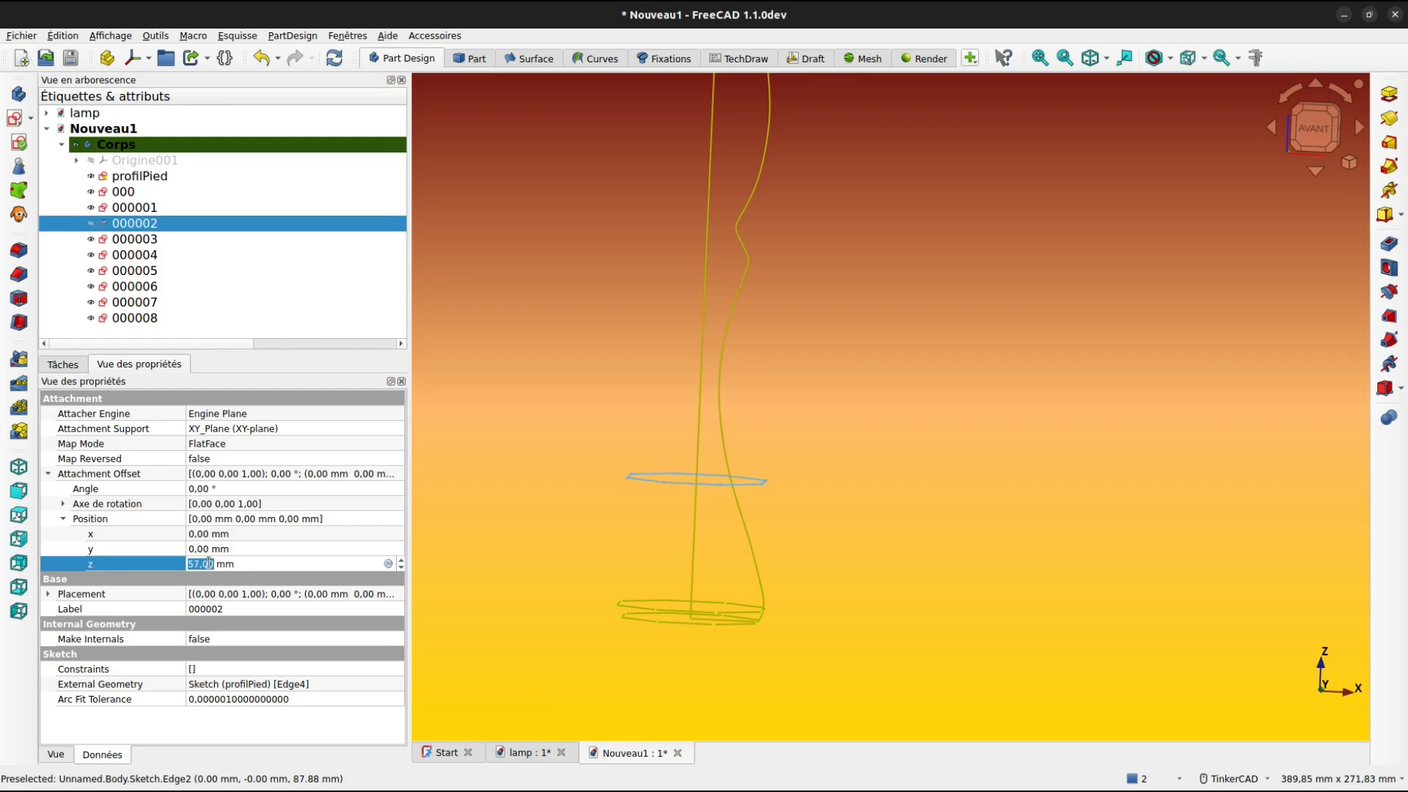
scroll(204, 564, "up", 20)
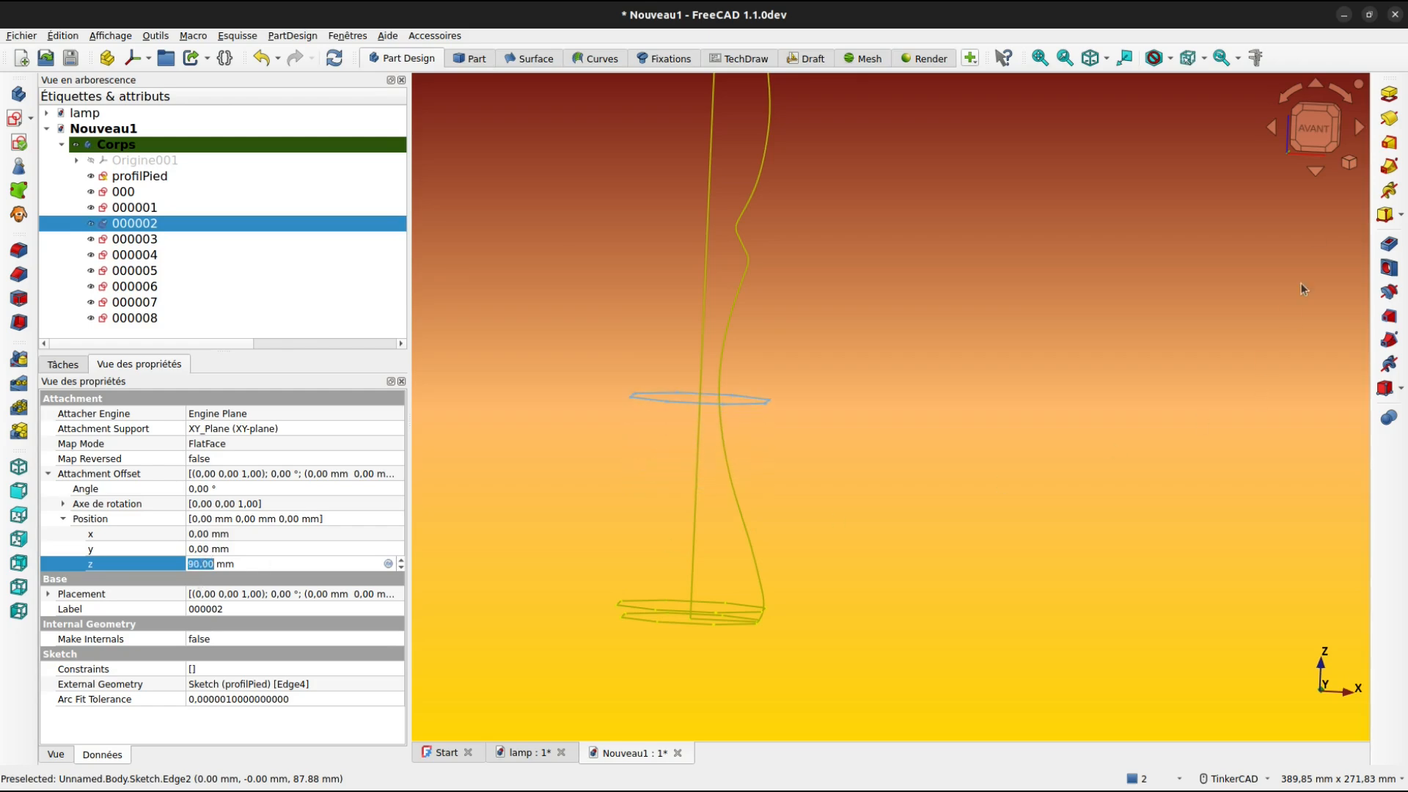
left_click(1314, 130)
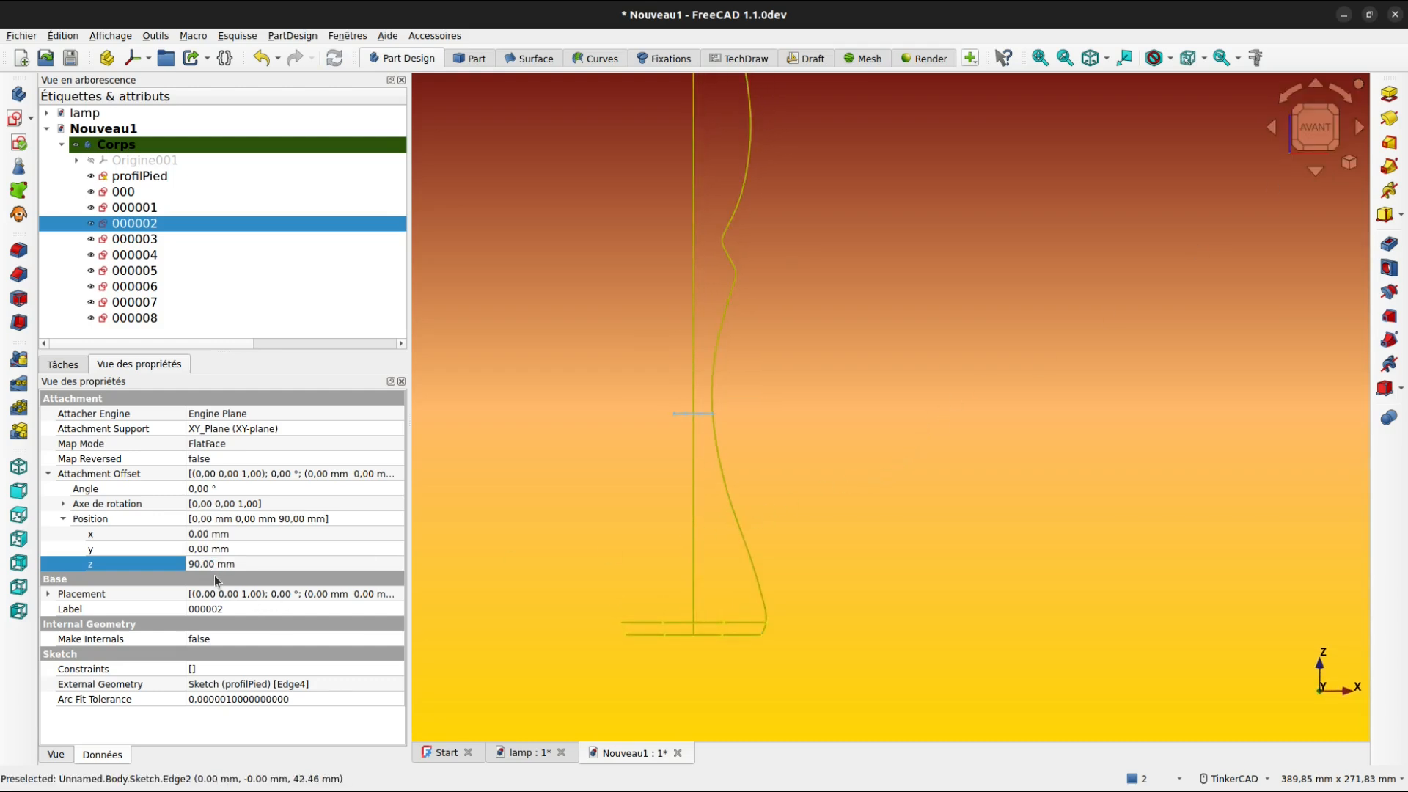
Set the Z position of sketch 000003's attachment offset to 148 mm, at the profile's middle bulge
left_click(153, 241)
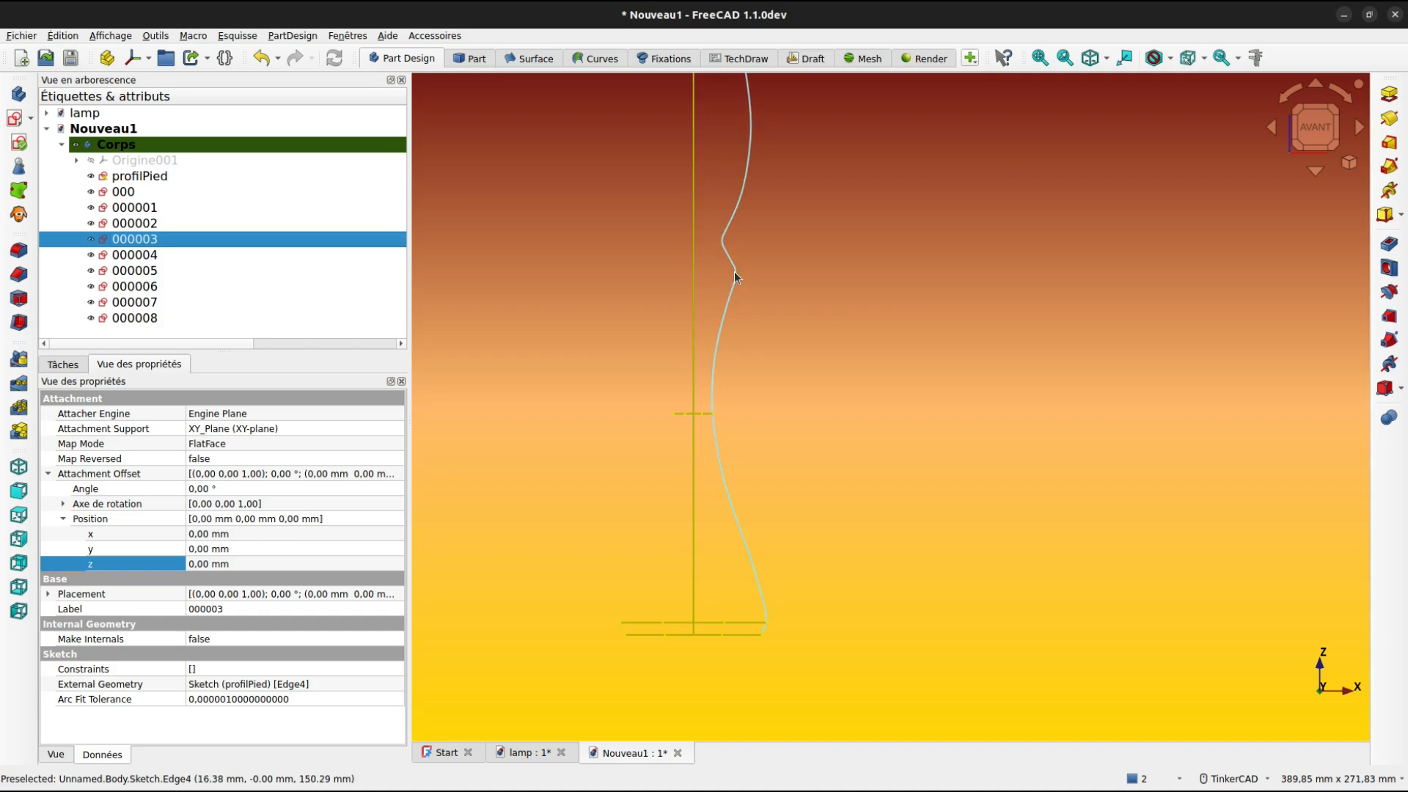
left_click(193, 564)
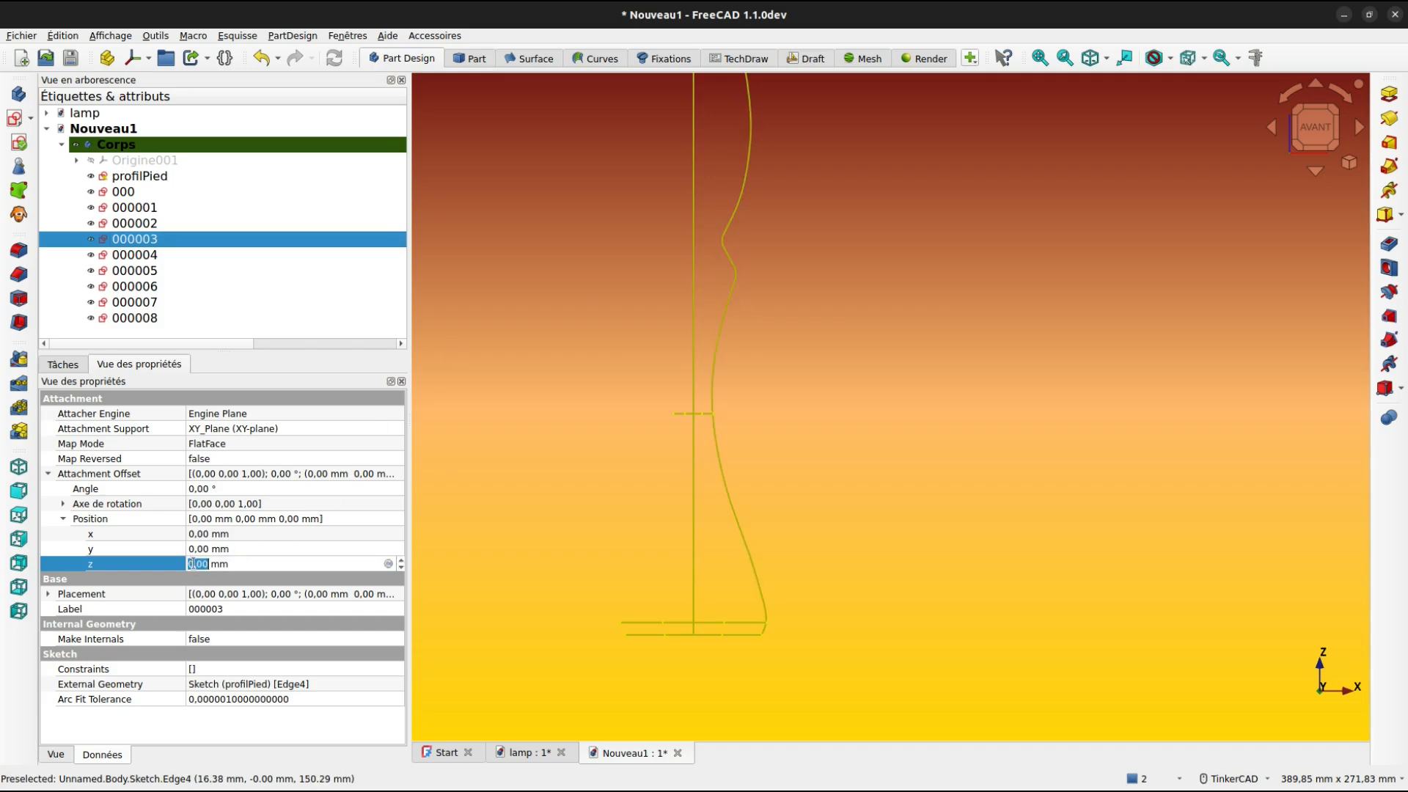
type("150")
scroll(192, 563, "down", 2)
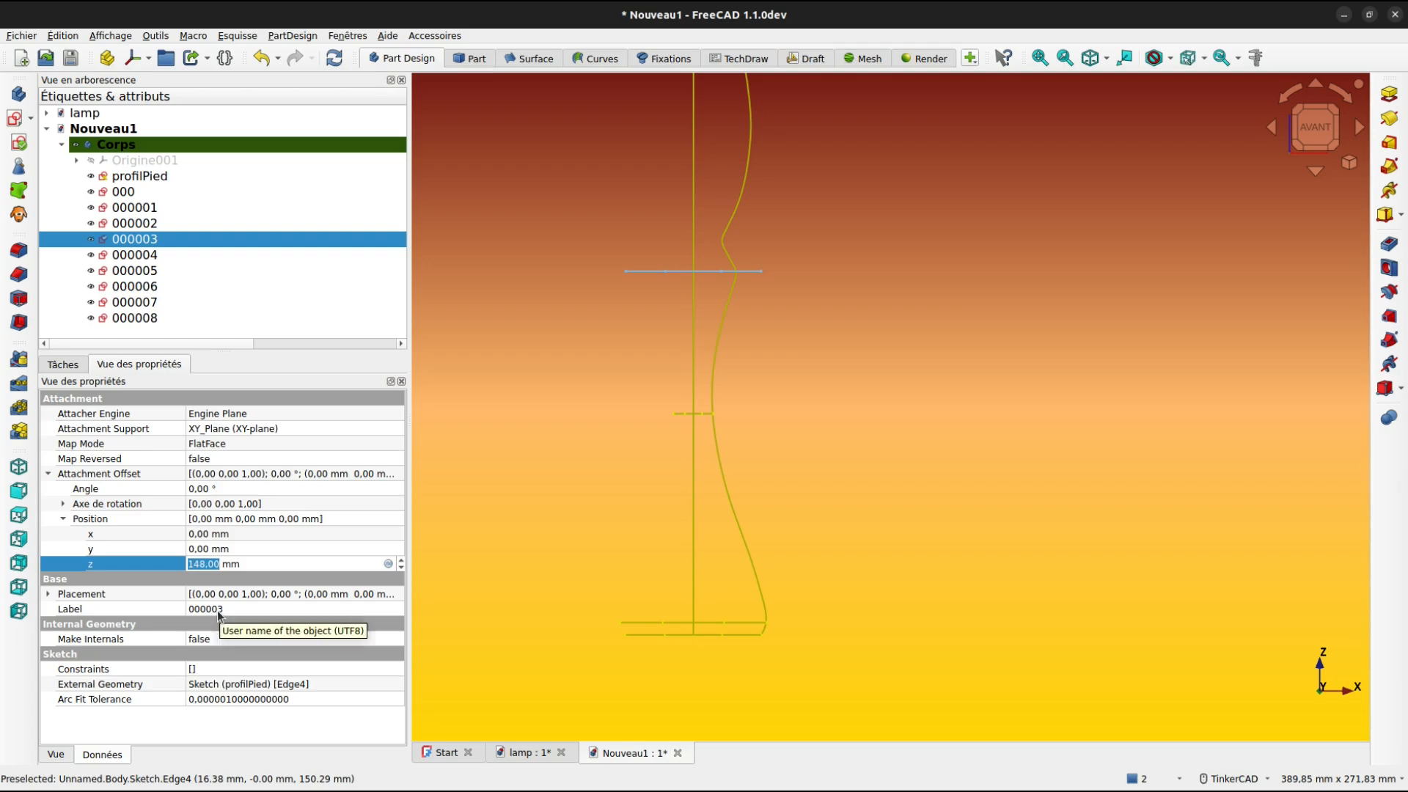
key("Return")
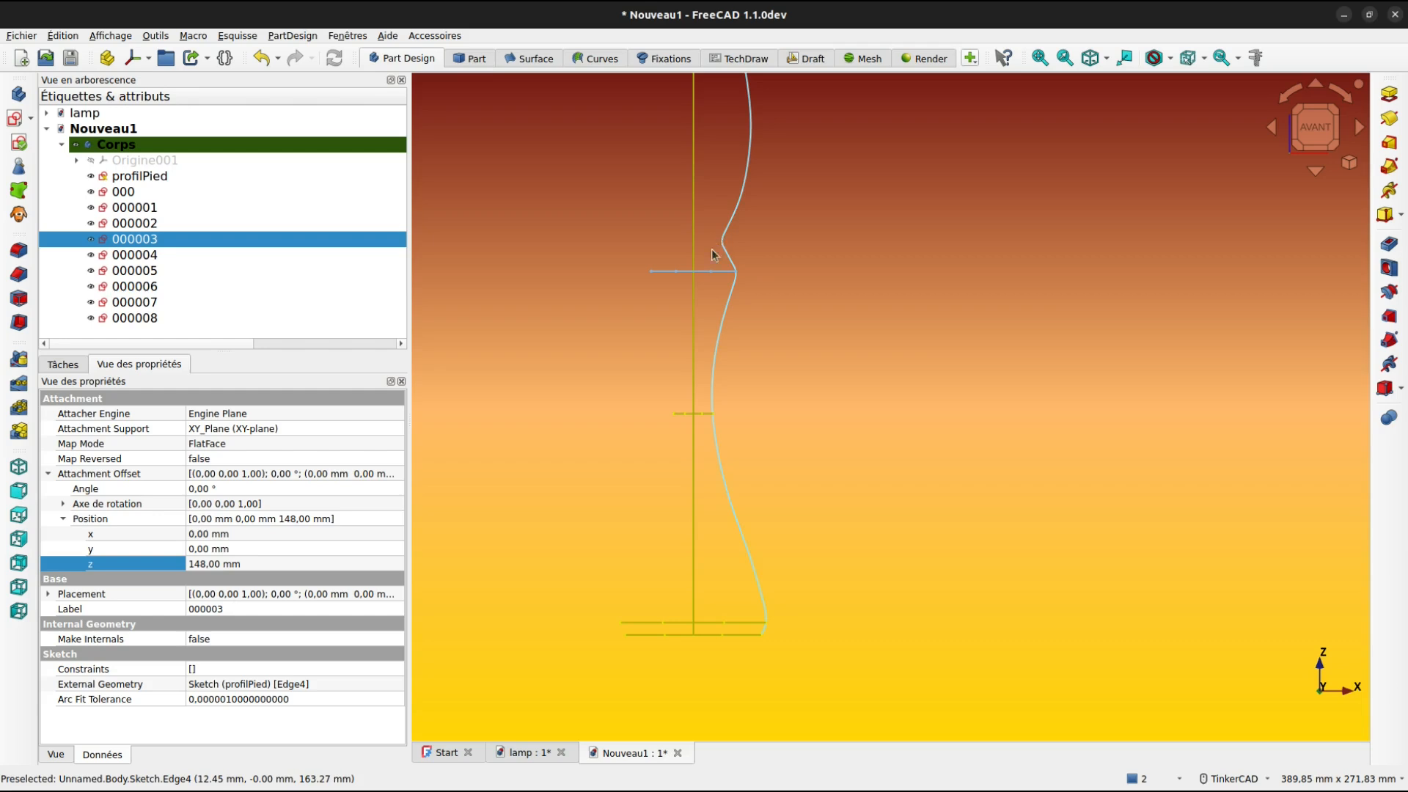
Set the Z position of sketch 000004's attachment offset to 160 mm, at the narrow neck of the profile
left_click(147, 254)
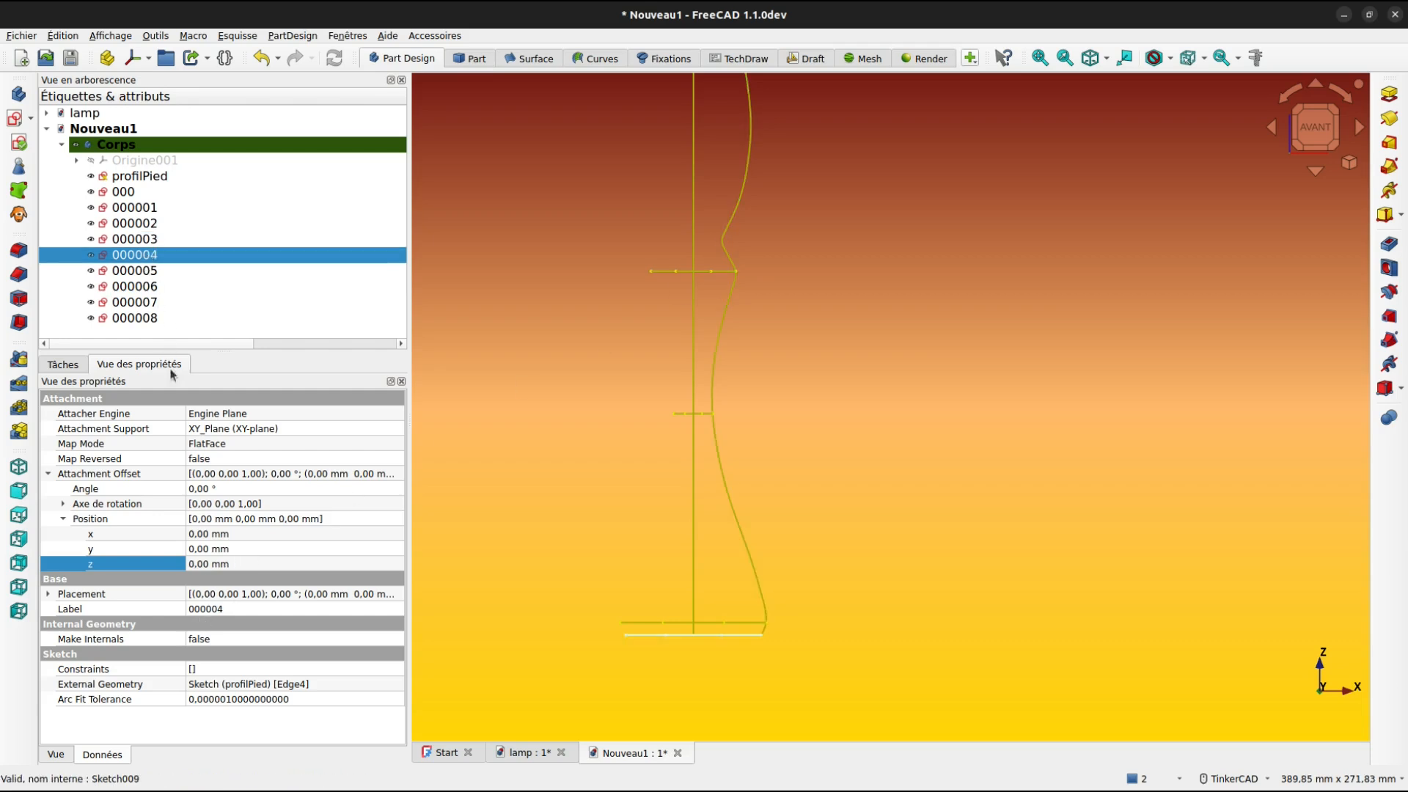
left_click(190, 563)
type("160")
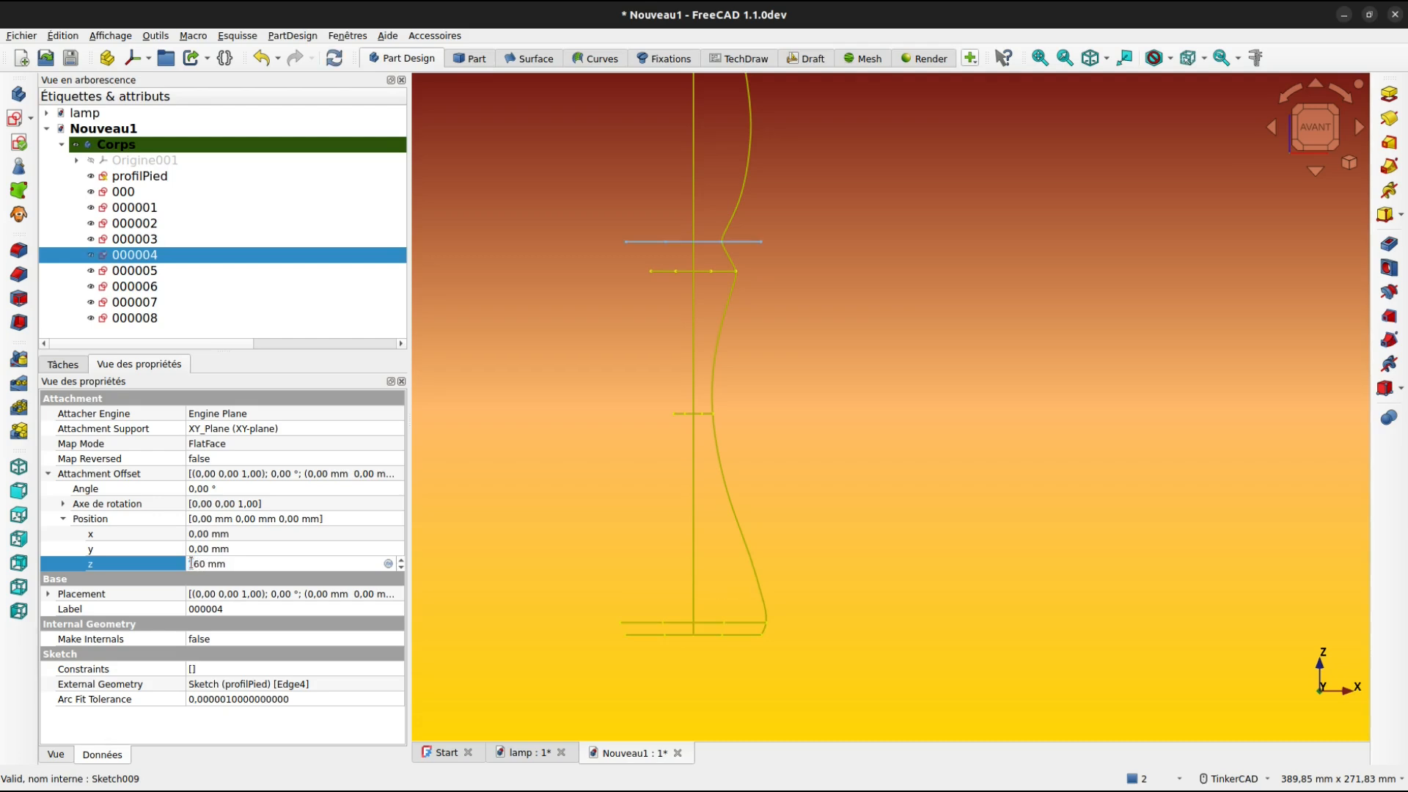
key("Return")
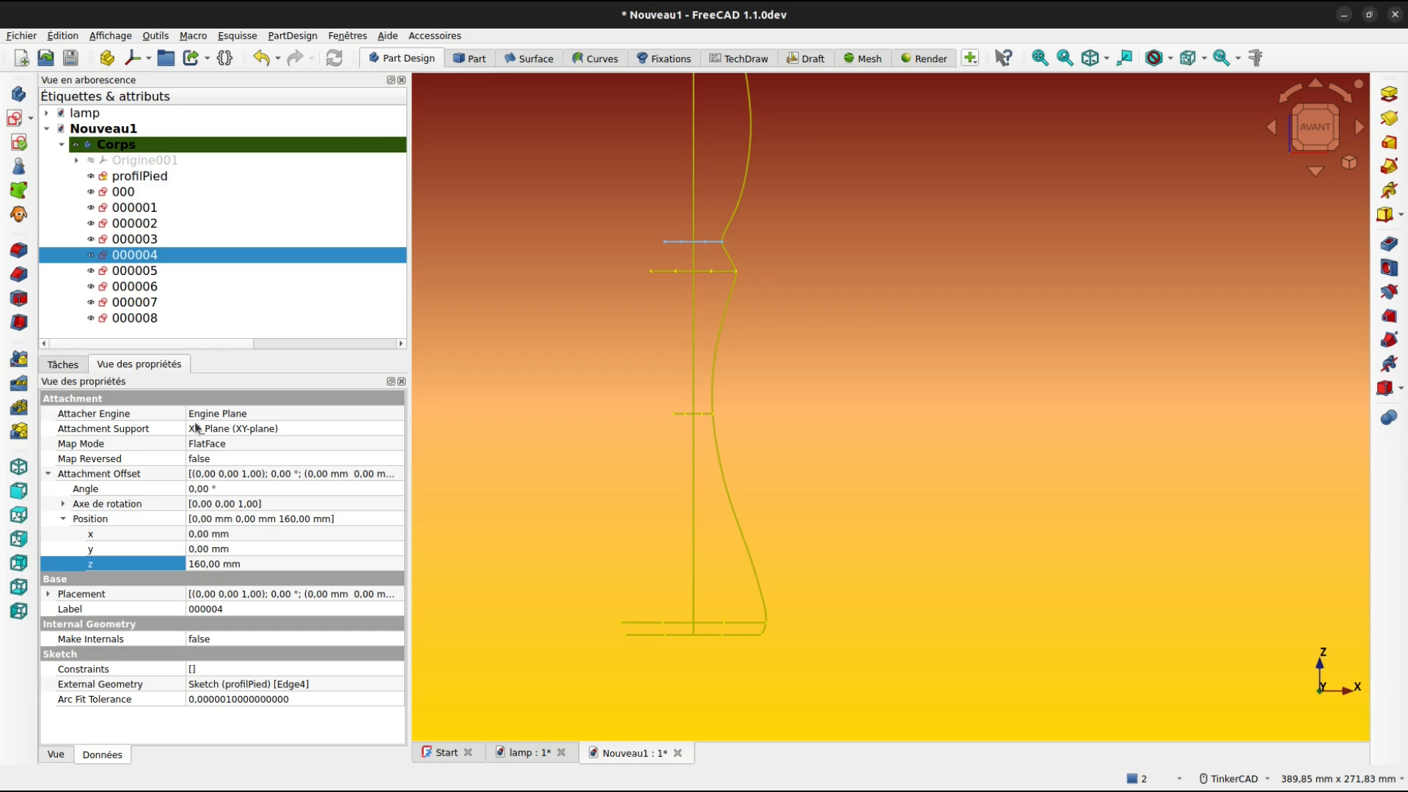
Set the Z position of sketch 000005's attachment offset to 204 mm, at the profile's upper bulge
left_click(154, 269)
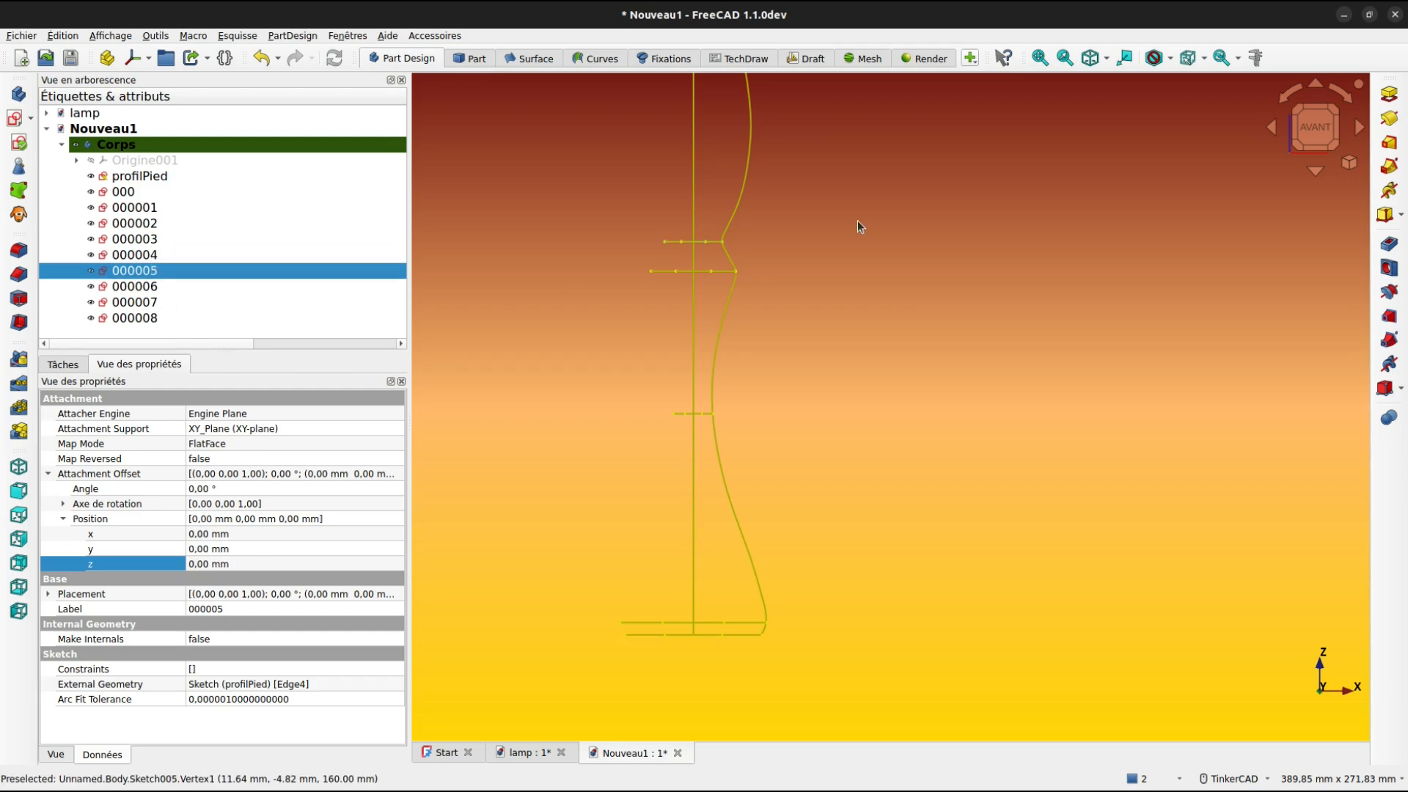
mouse_move(858, 223)
middle_mouse_down()
mouse_move(872, 265)
mouse_move(857, 291)
middle_mouse_up()
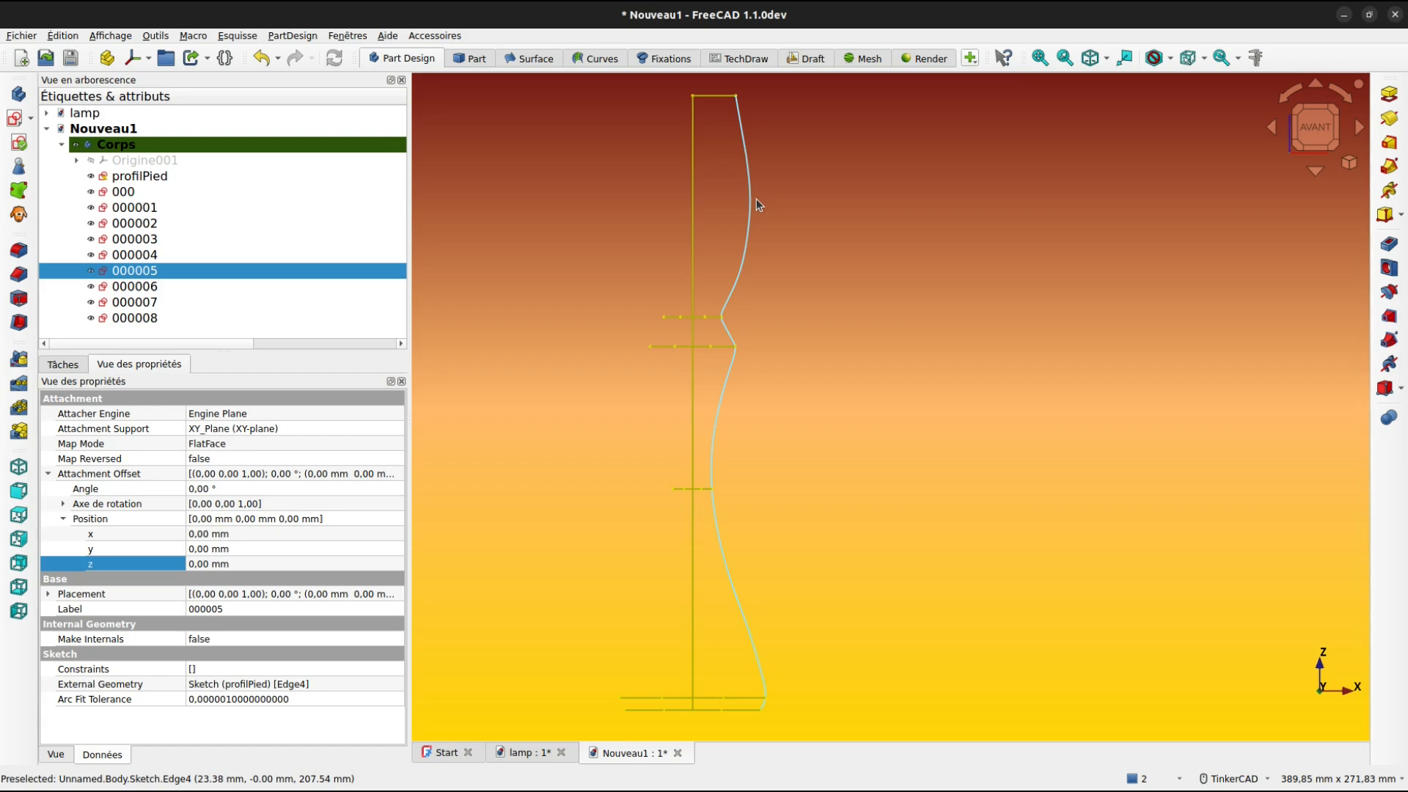
left_click(198, 566)
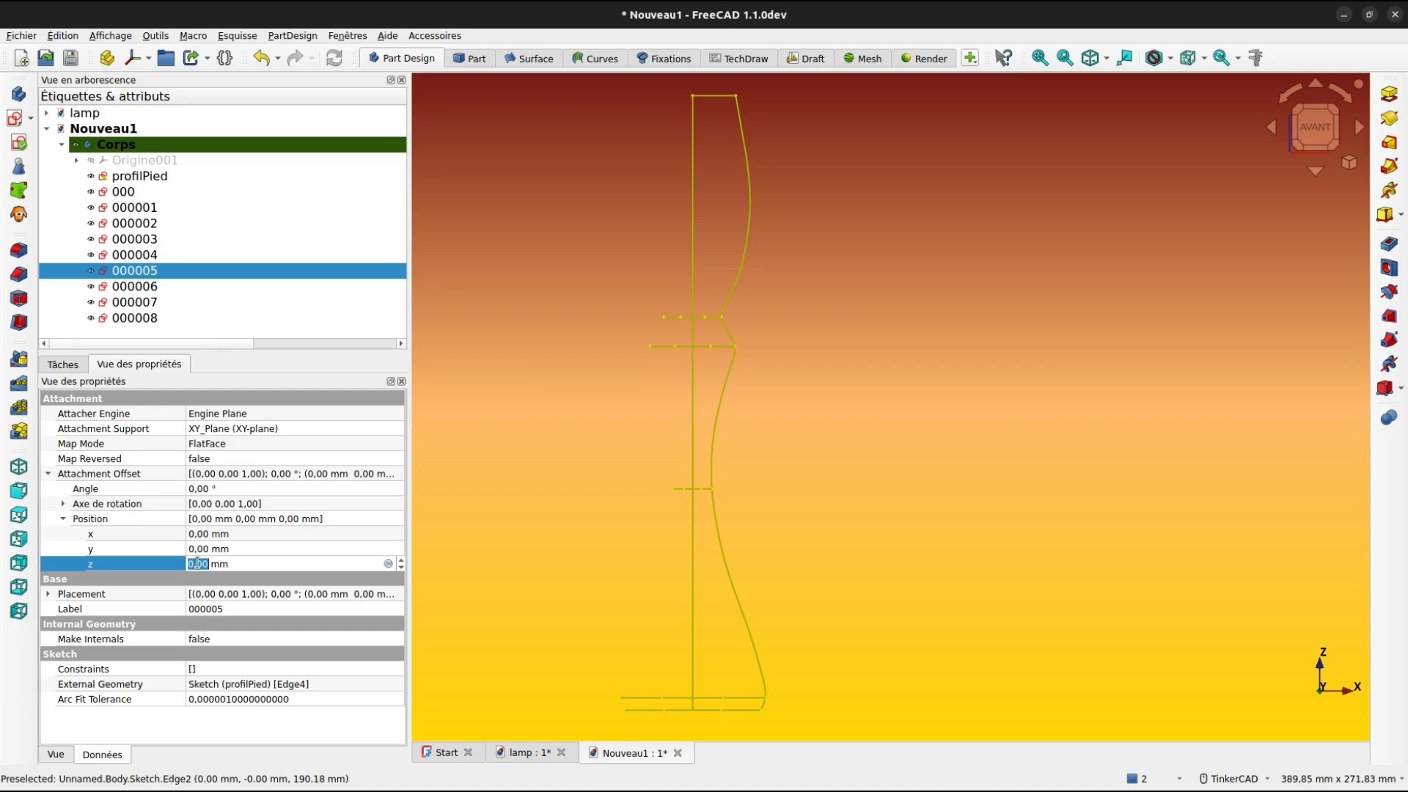
type("200")
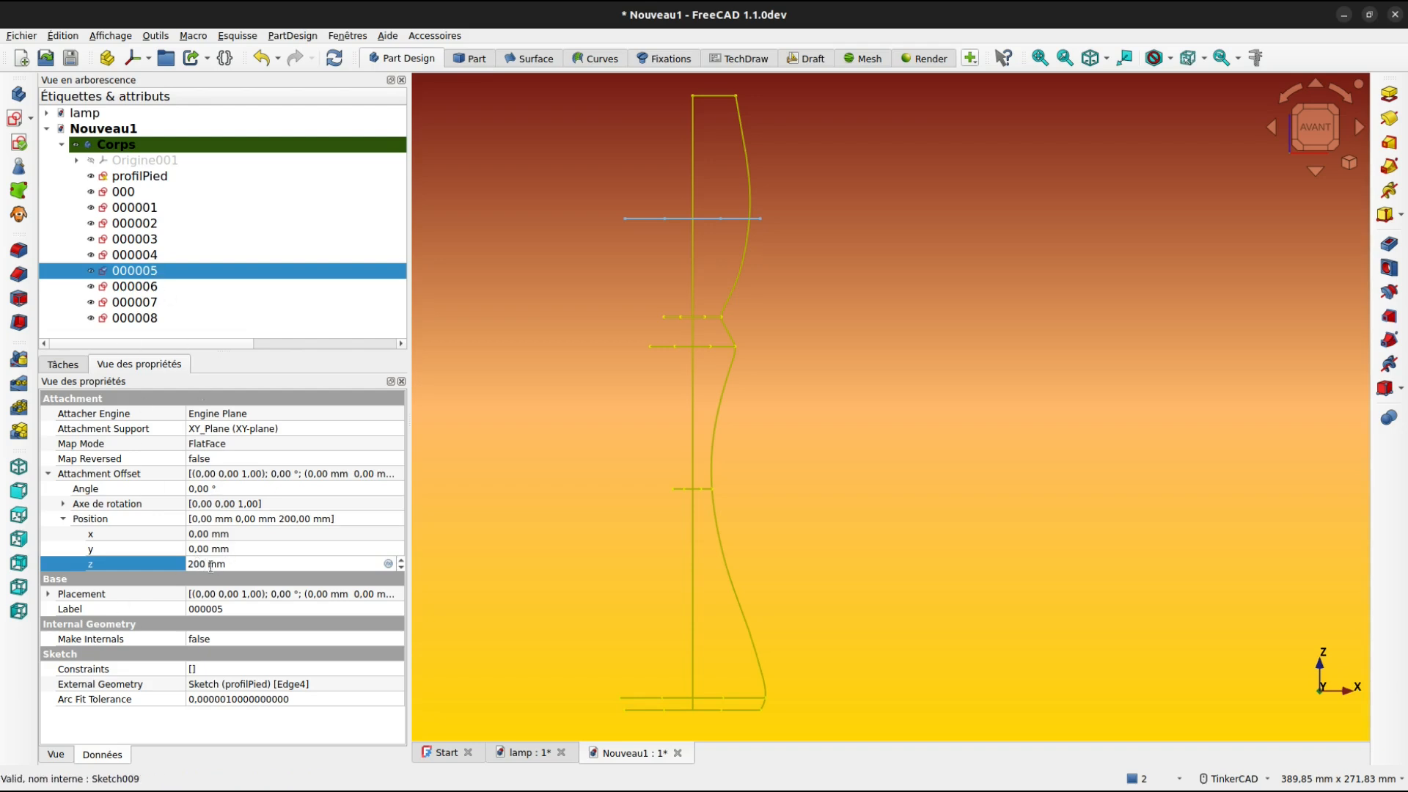
scroll(197, 566, "up", 4)
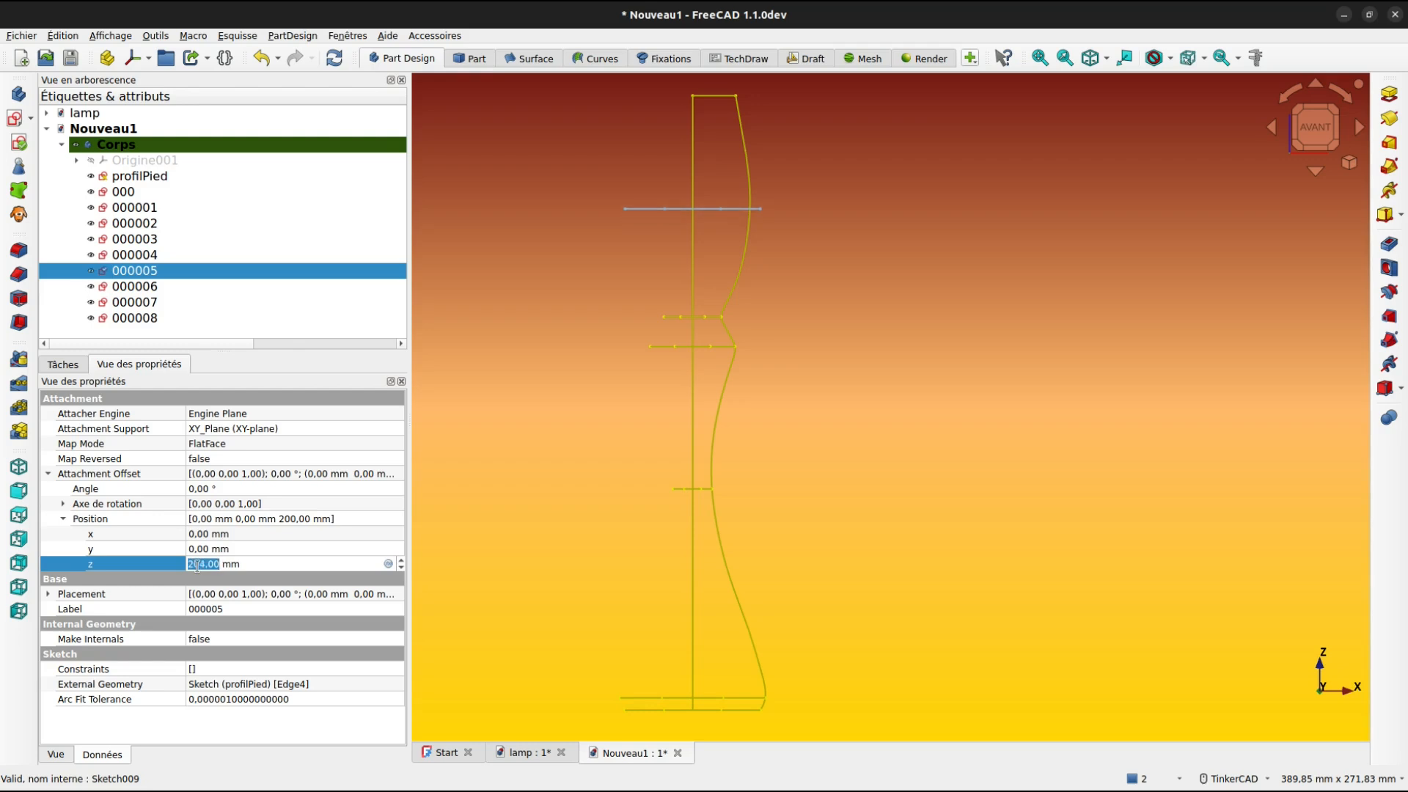
key("Return")
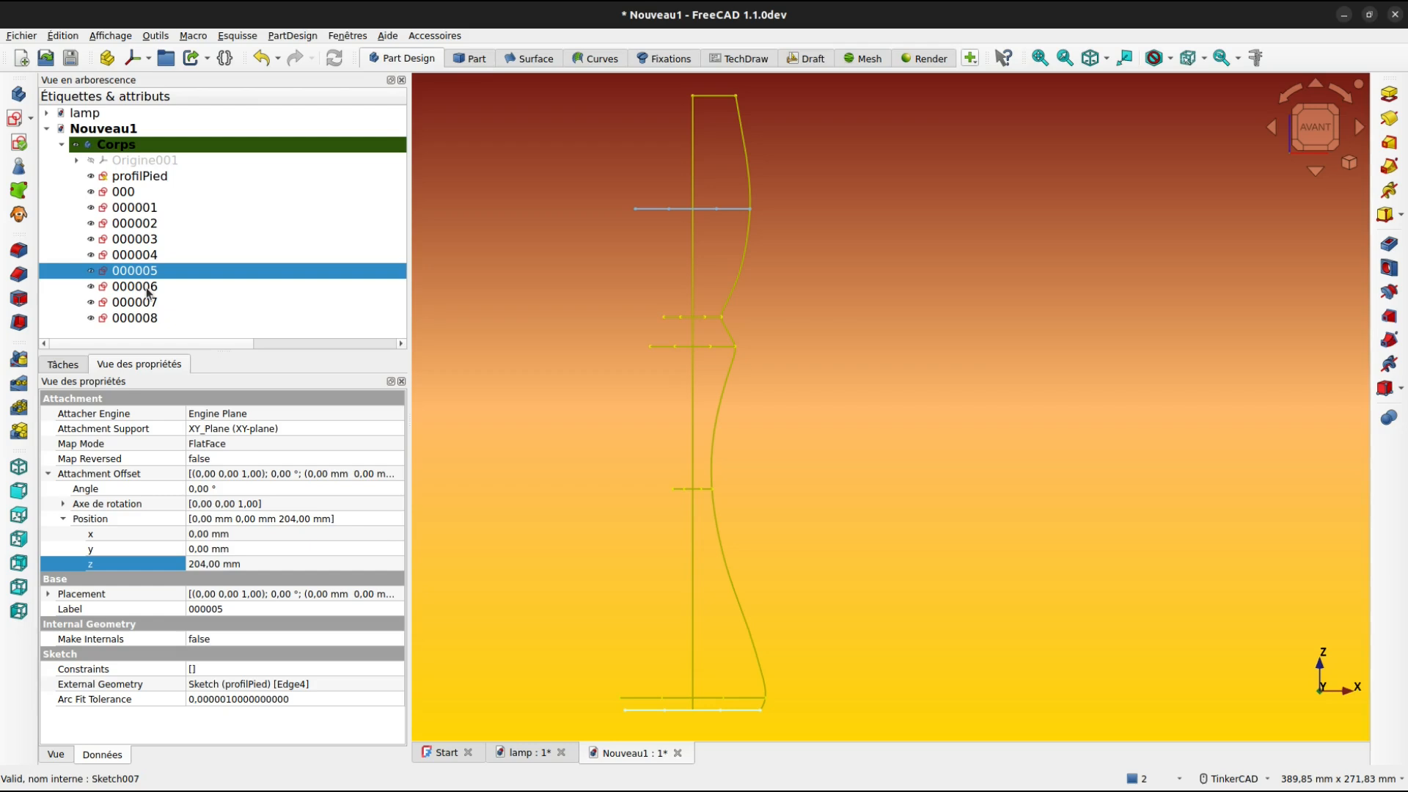
Set the Z position of sketch 000006's attachment offset to 245 mm, just below the profile's upper end
left_click(148, 290)
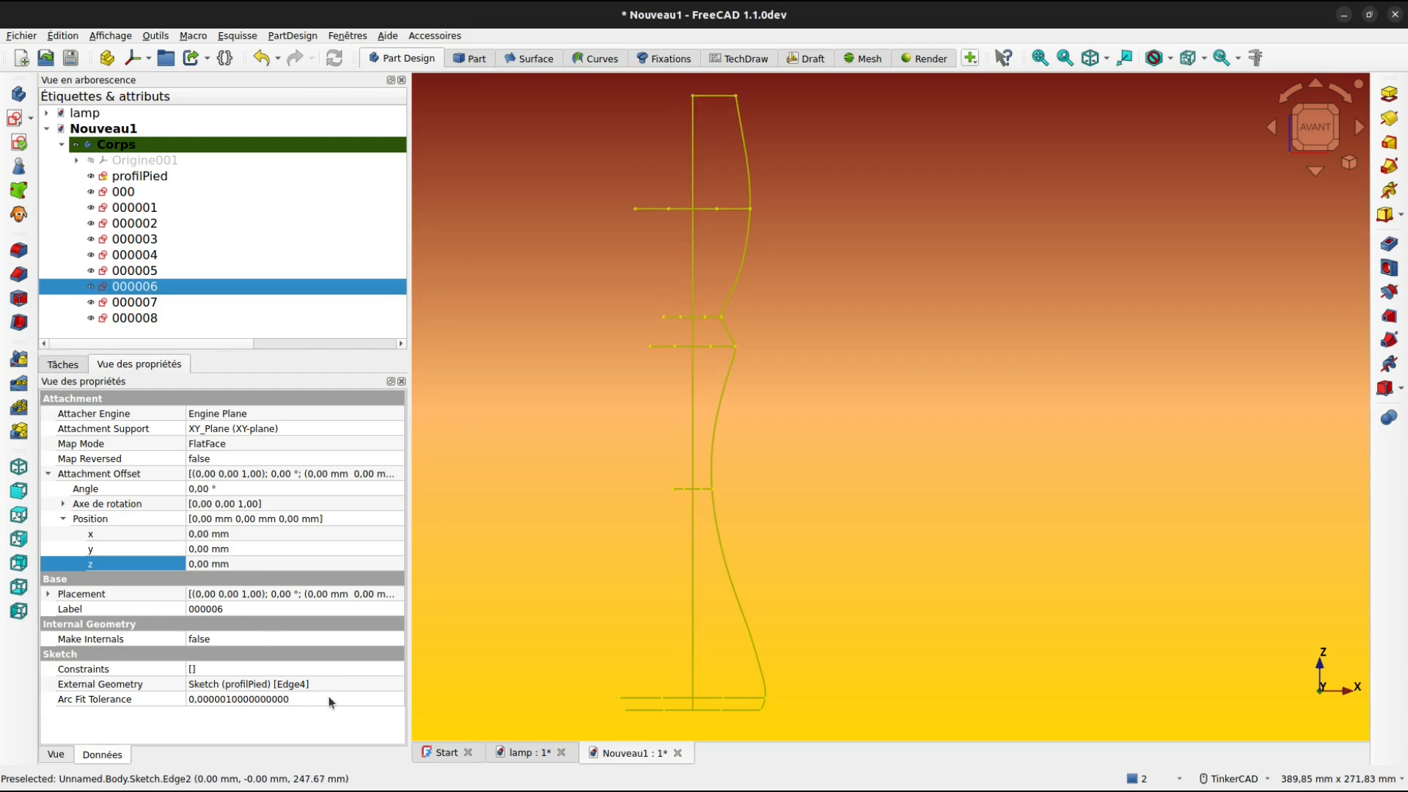
left_click(201, 566)
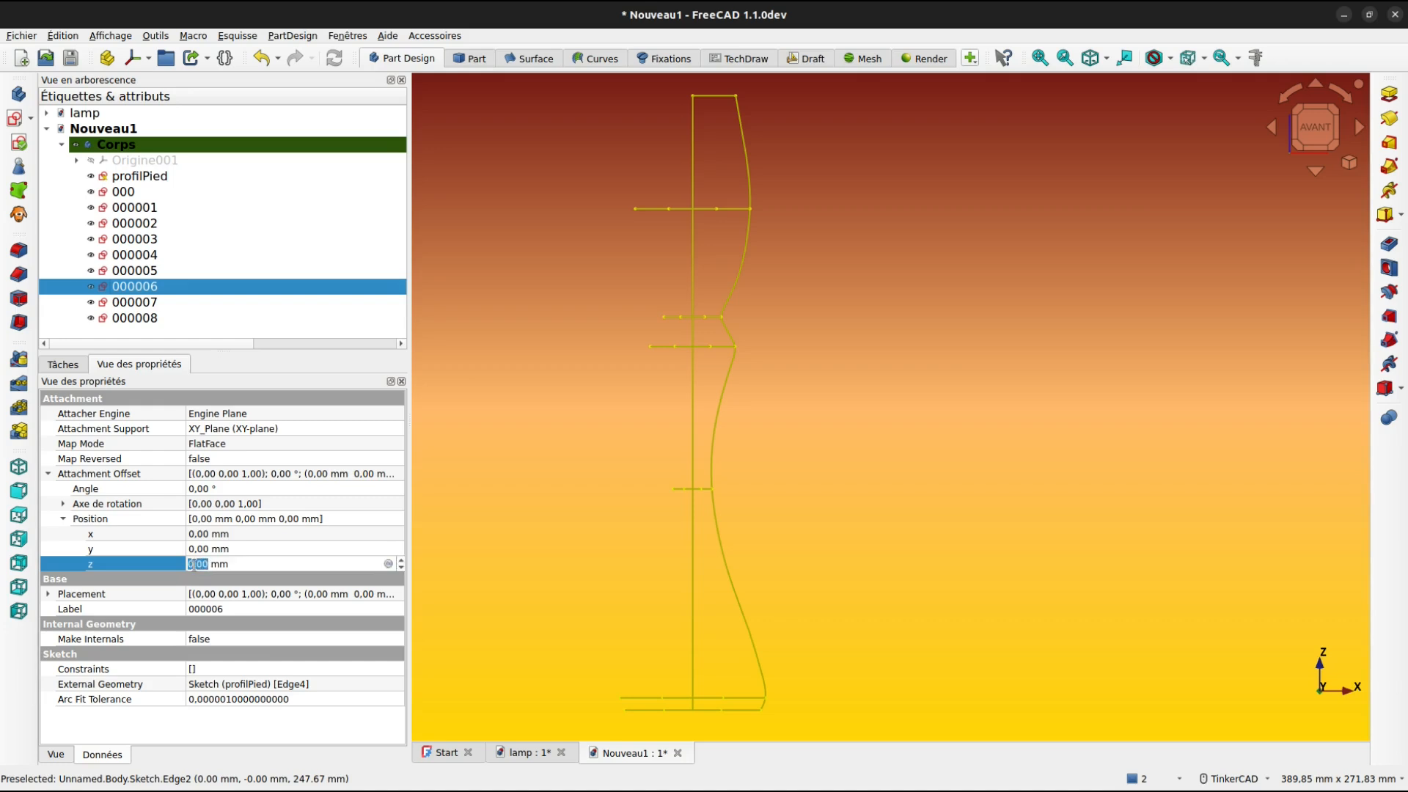
type("245")
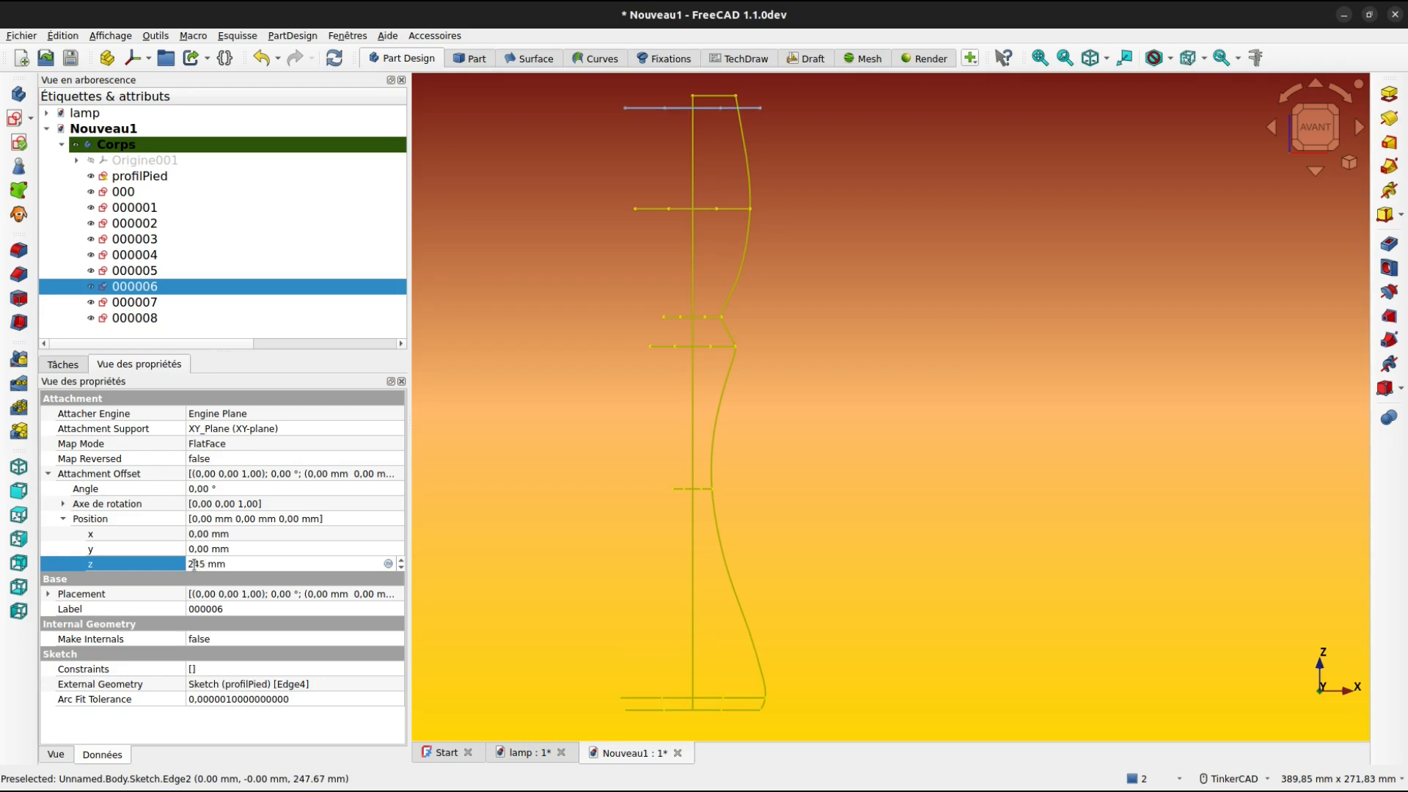
key("Return")
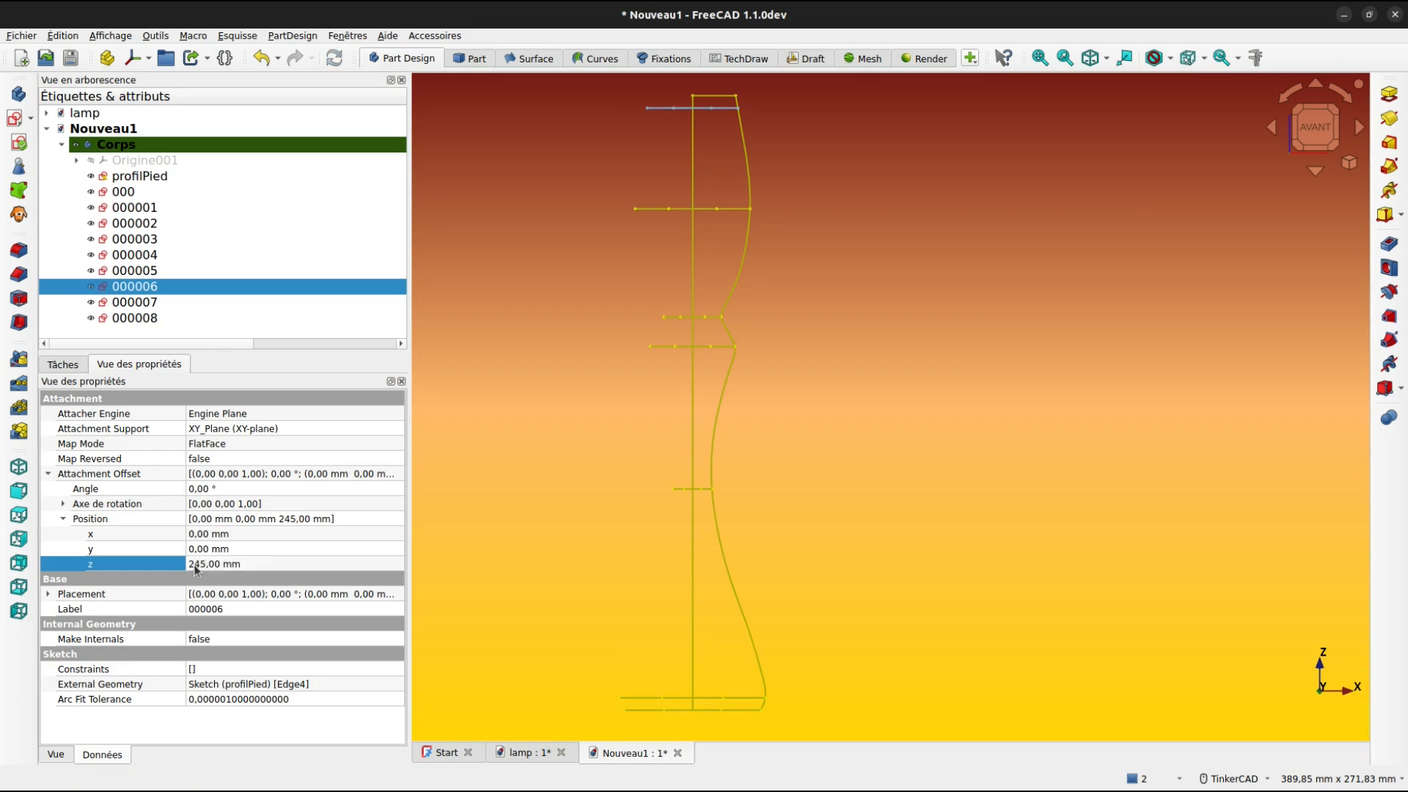
Set the Z position of sketch 000007's attachment offset to 250 mm, at the profile's upper end
left_click(149, 302)
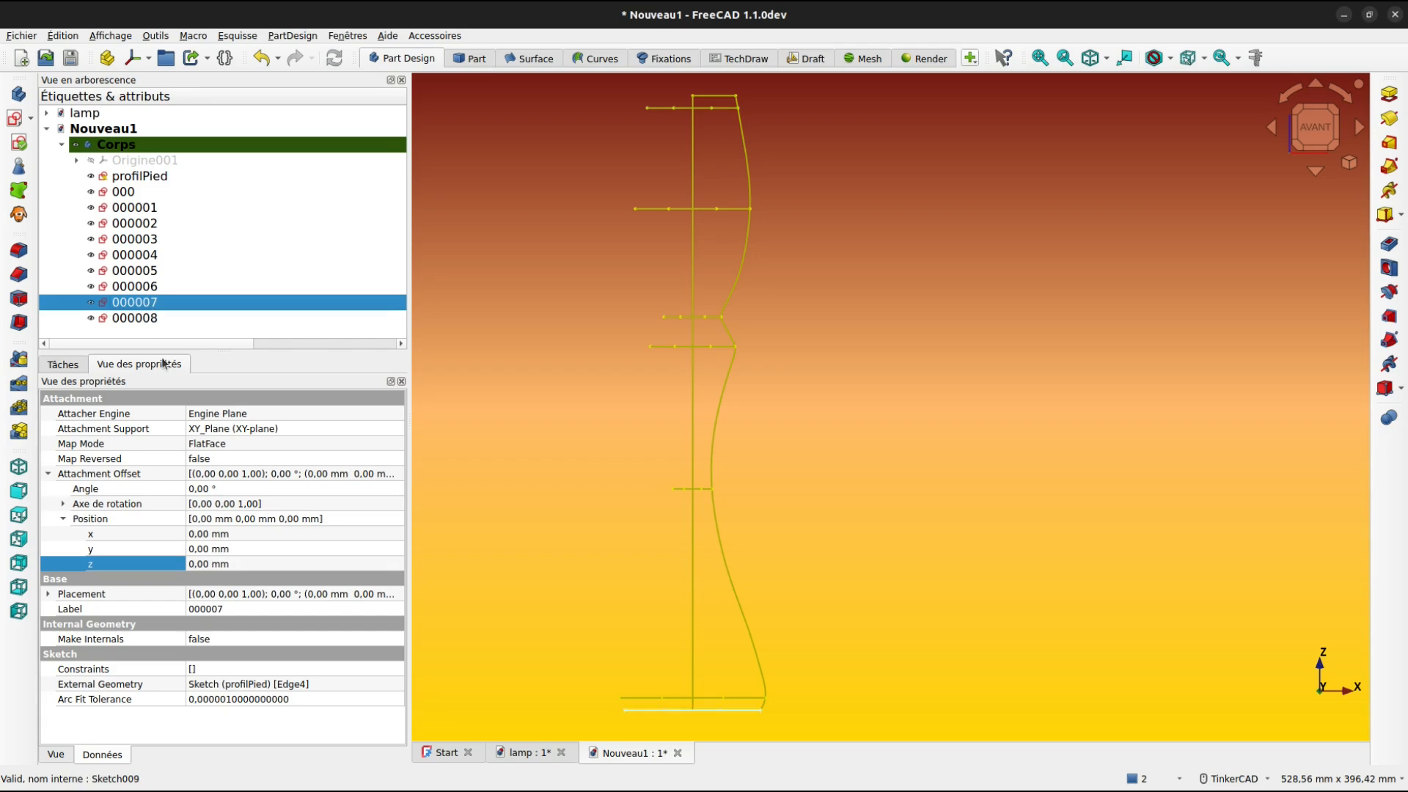
left_click(197, 566)
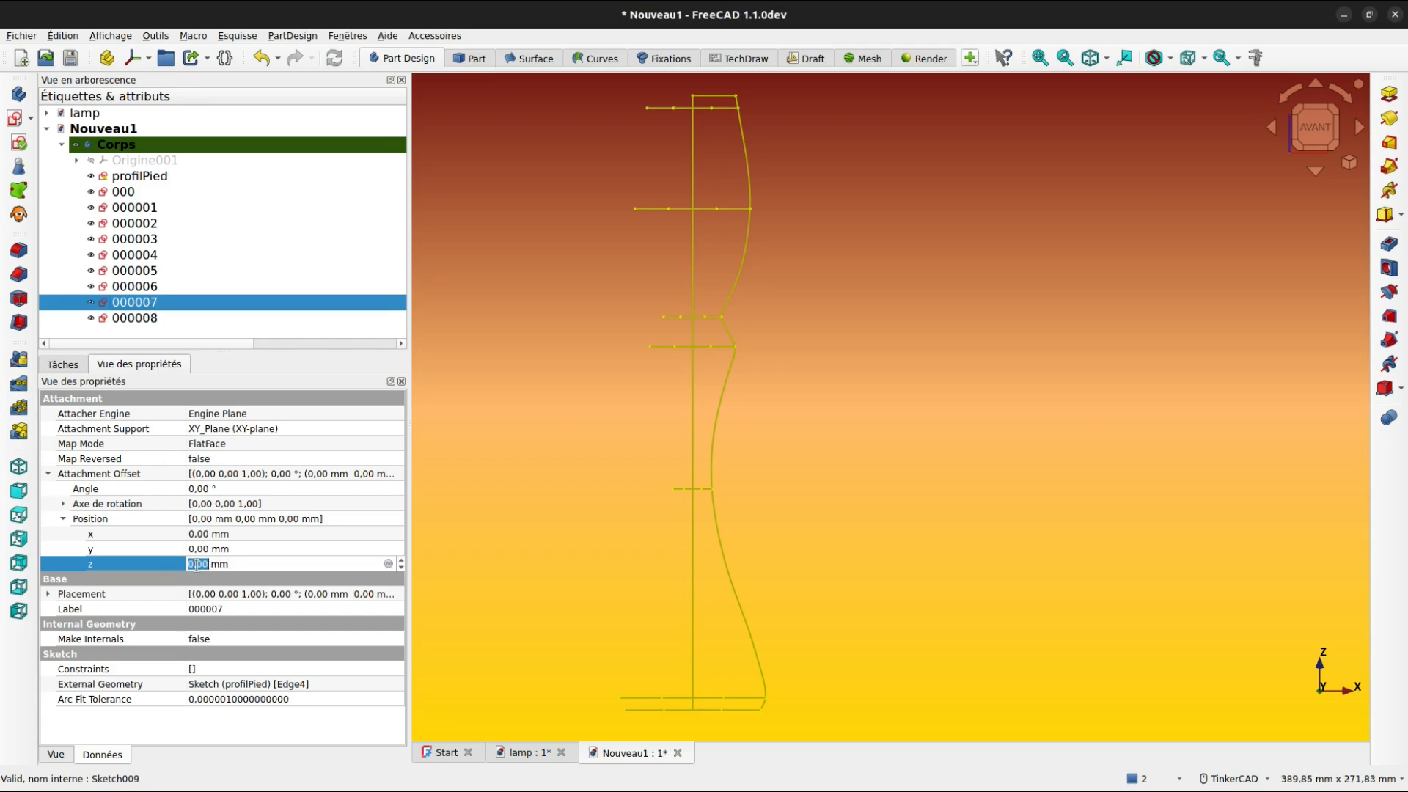
type("250")
key("Return")
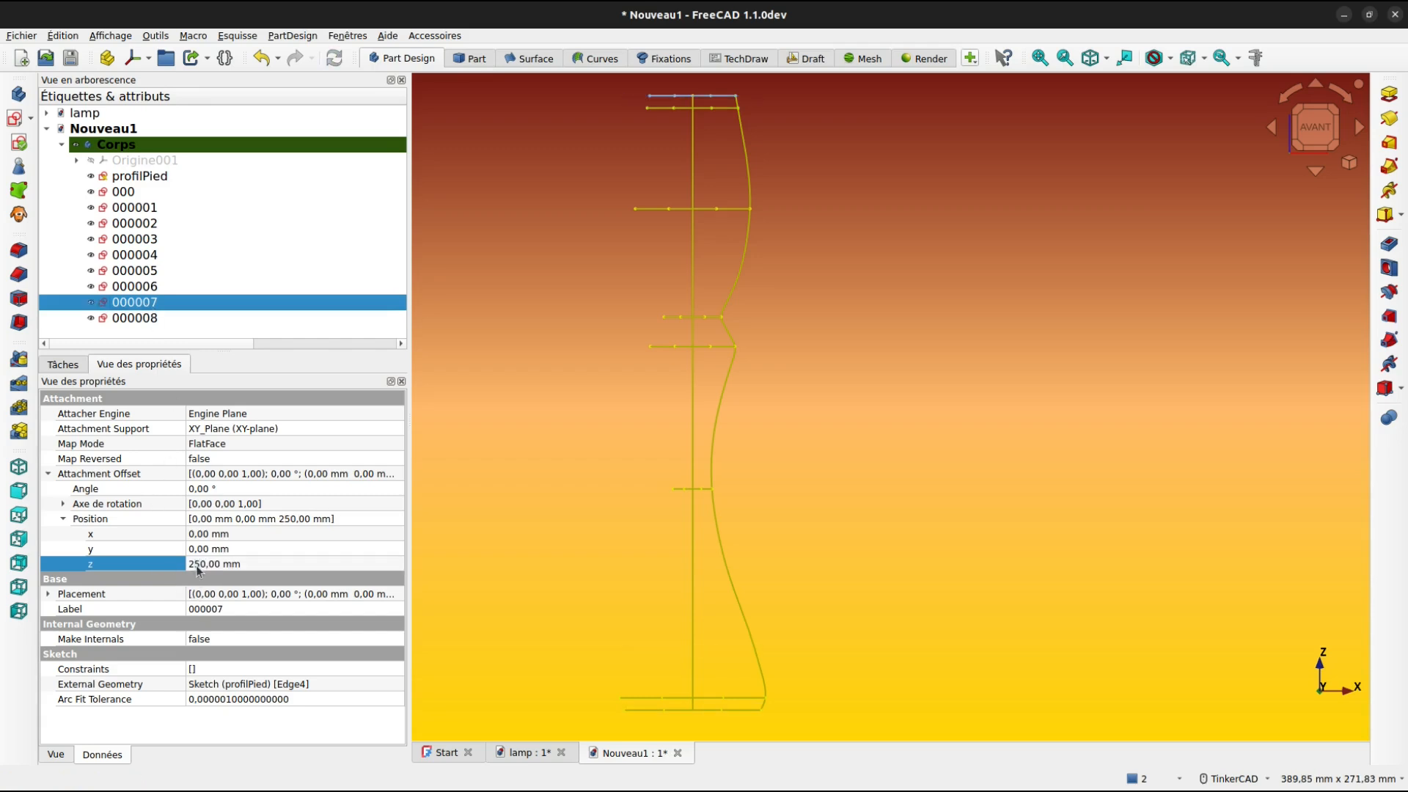
Start an additive loft in the Corps body with sketch 000 as its profile
left_click(138, 320)
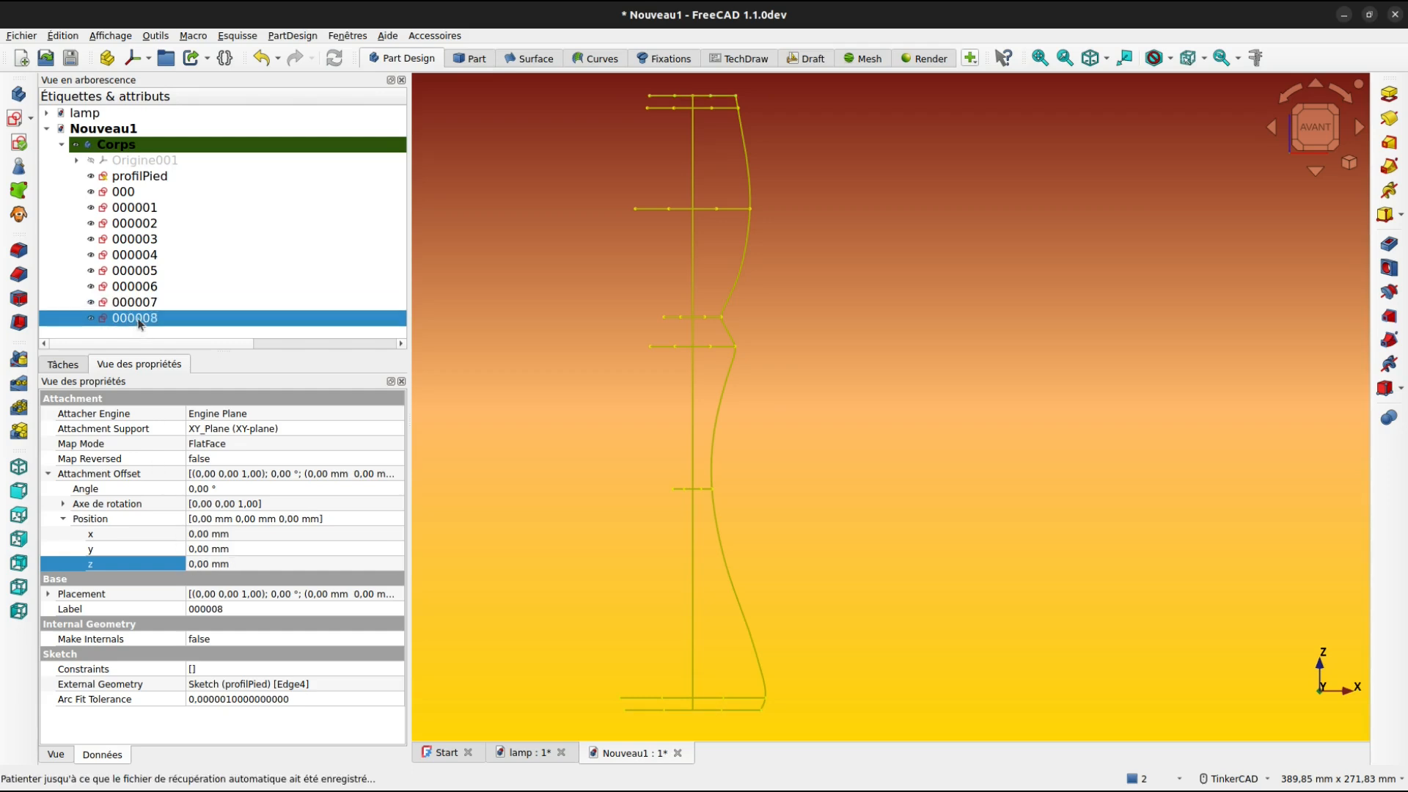
right_click_drag(767, 325, 745, 364)
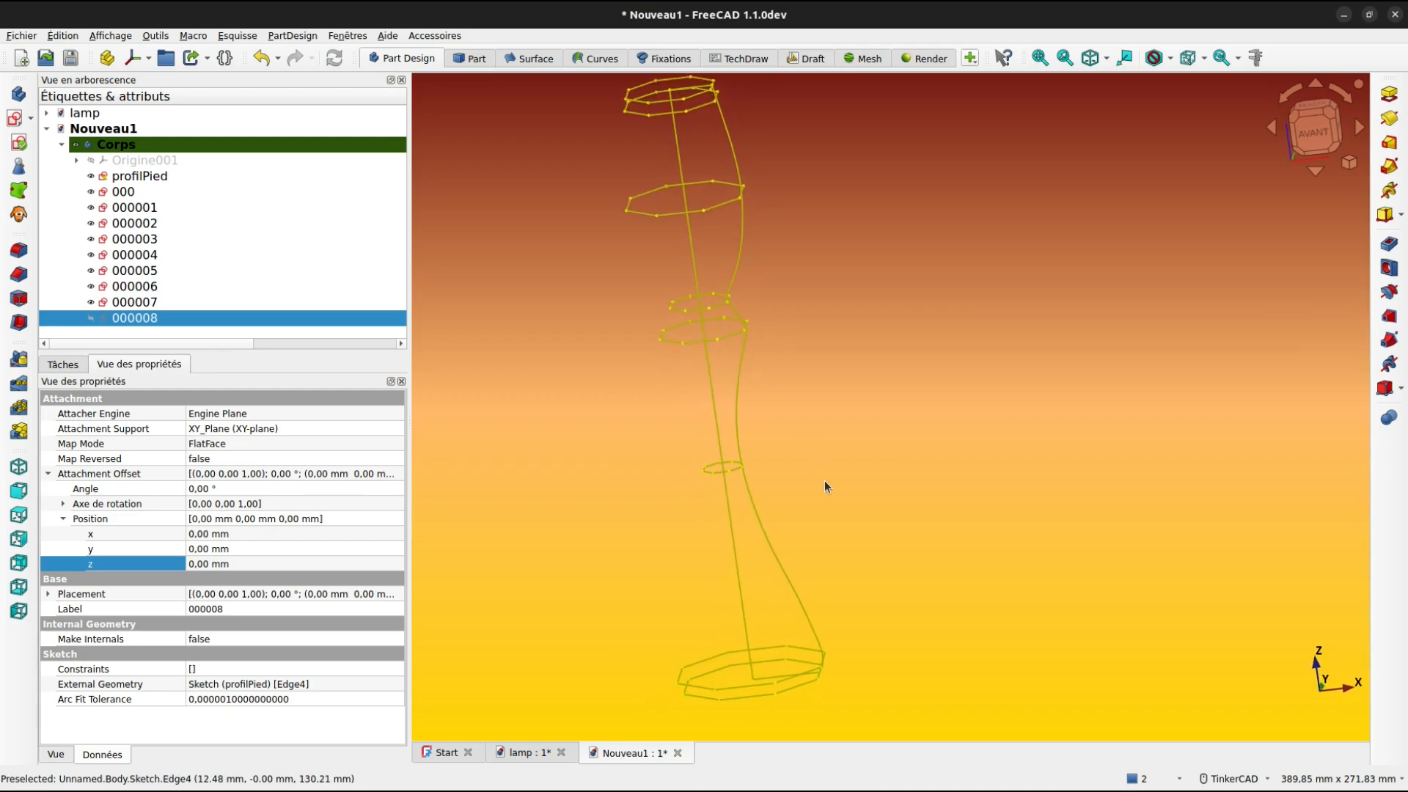
mouse_move(824, 481)
right_mouse_down()
mouse_move(836, 433)
mouse_move(948, 386)
right_mouse_up()
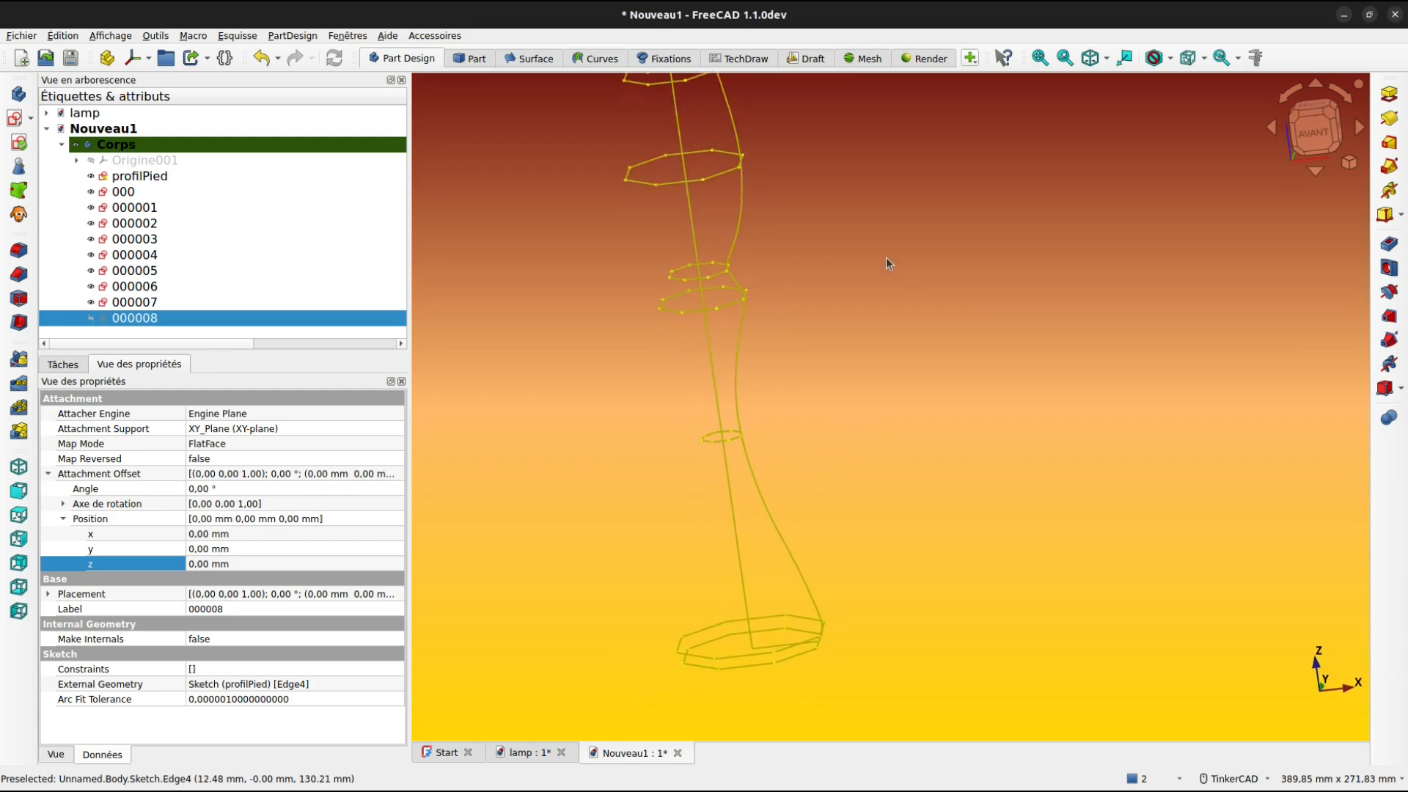
mouse_move(886, 262)
middle_mouse_down()
mouse_move(896, 362)
mouse_move(890, 339)
mouse_move(888, 352)
middle_mouse_up()
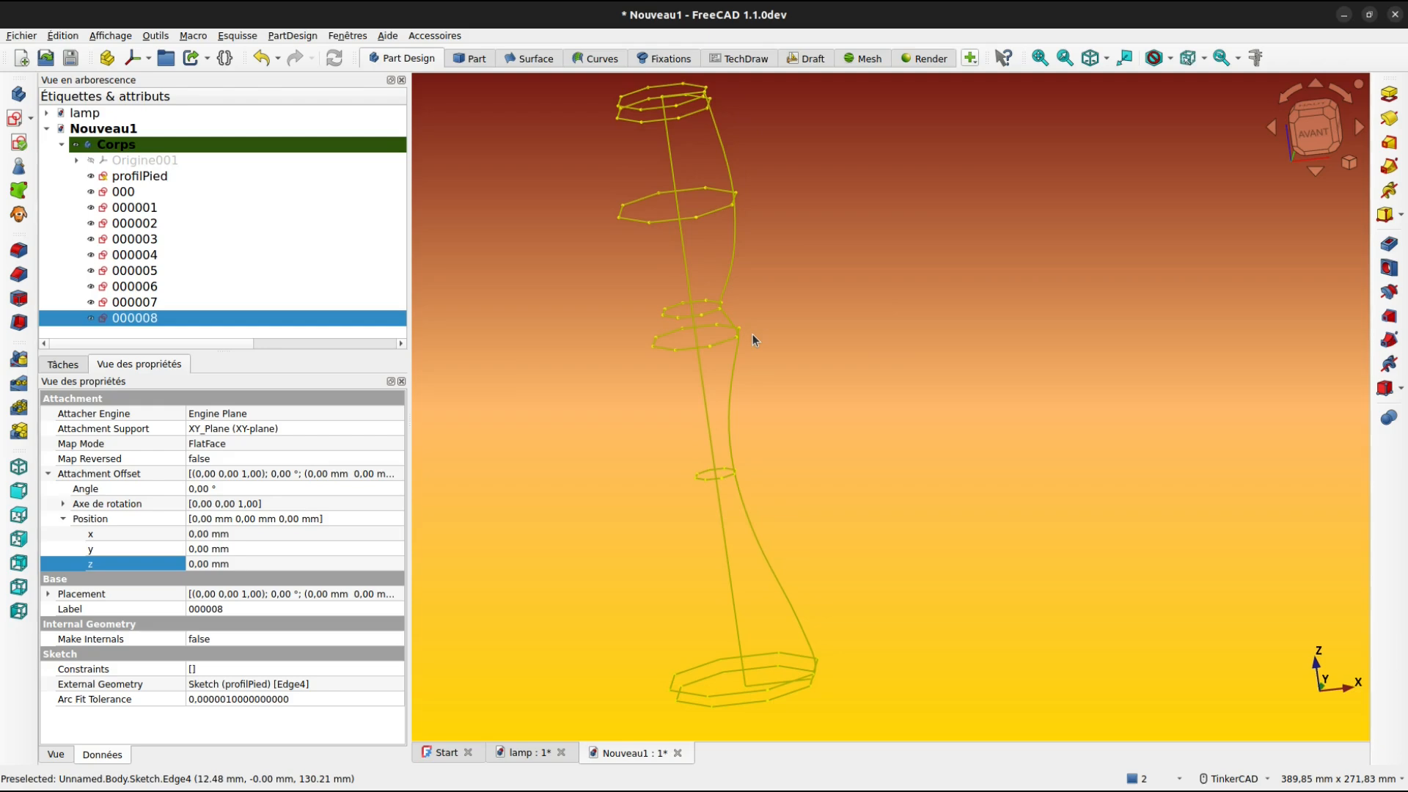
left_click(528, 485)
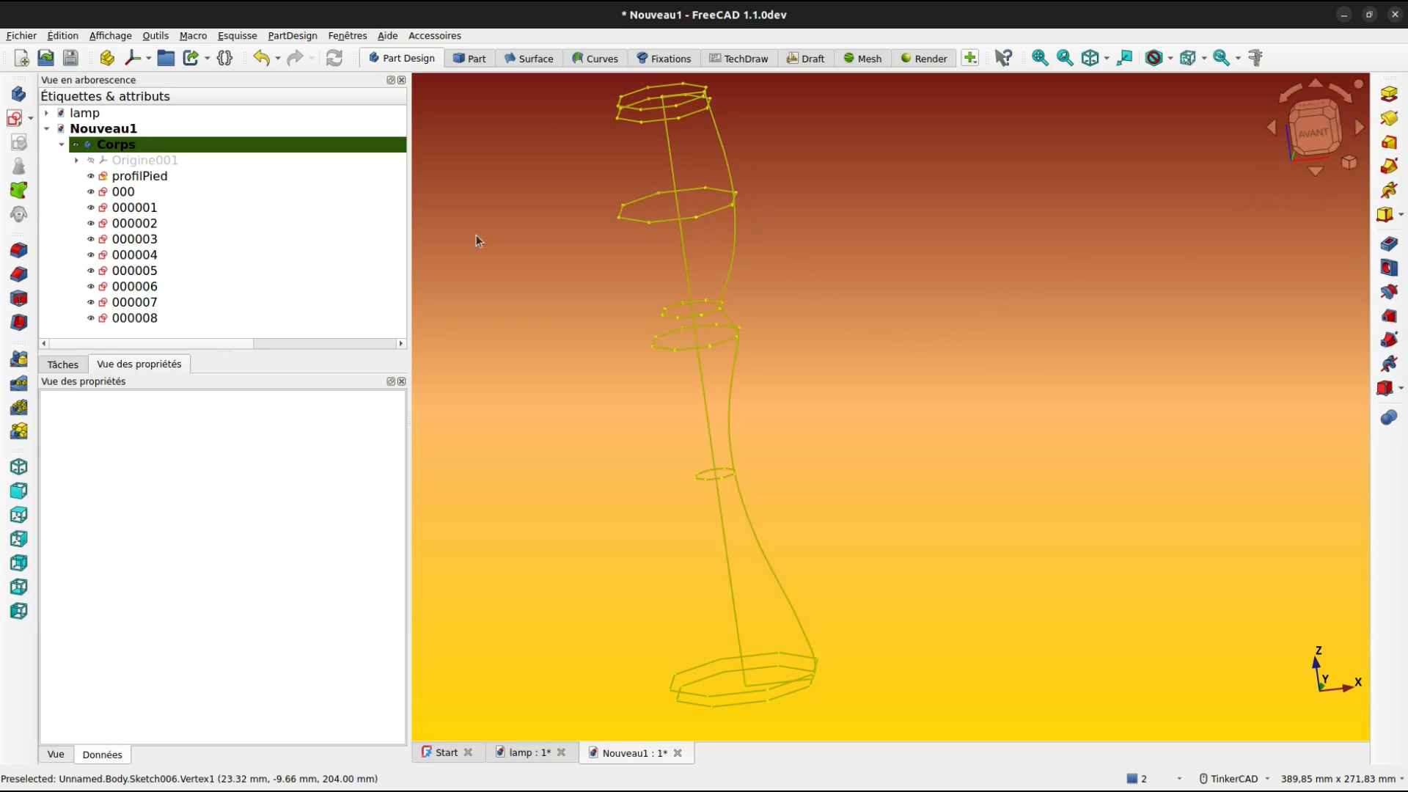
left_click(173, 193)
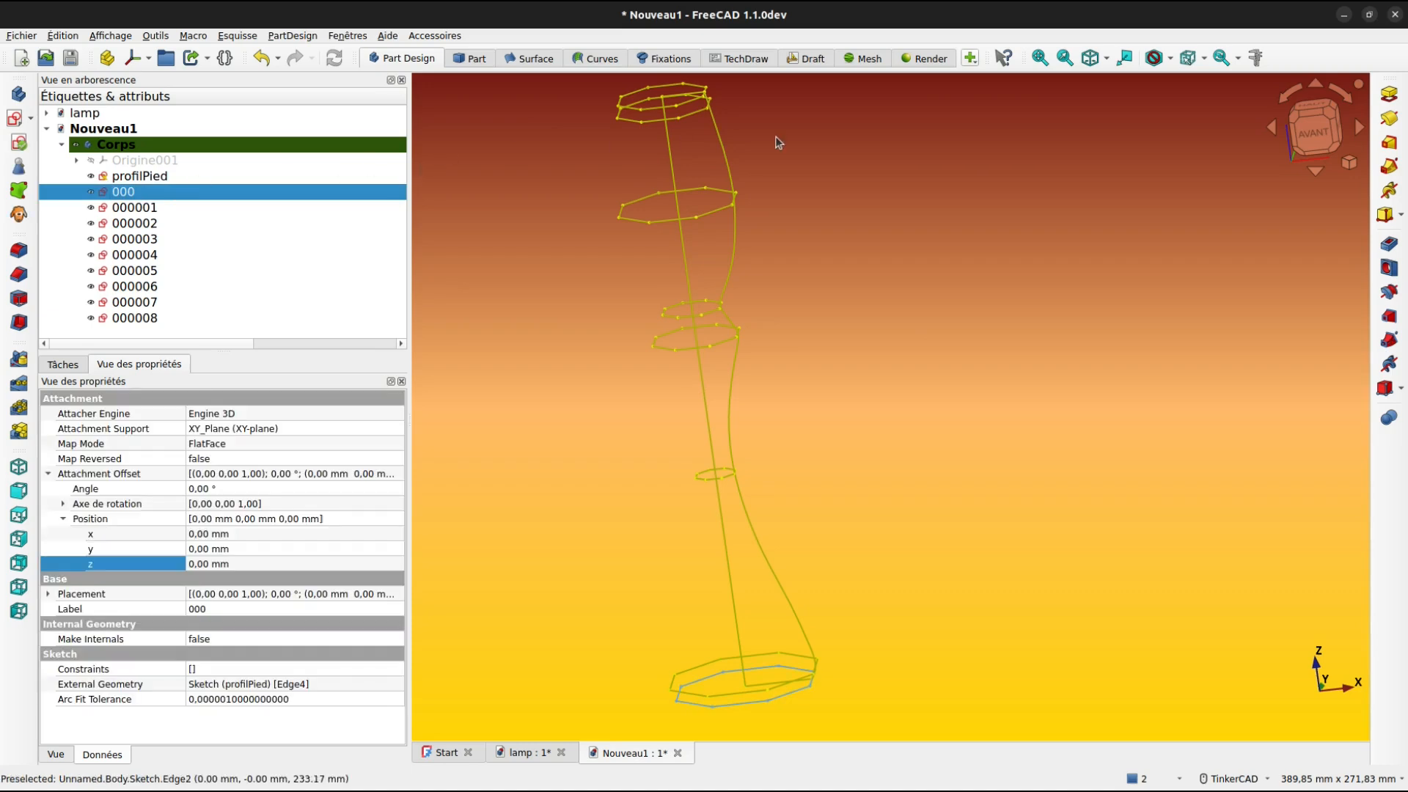
left_click(1397, 145)
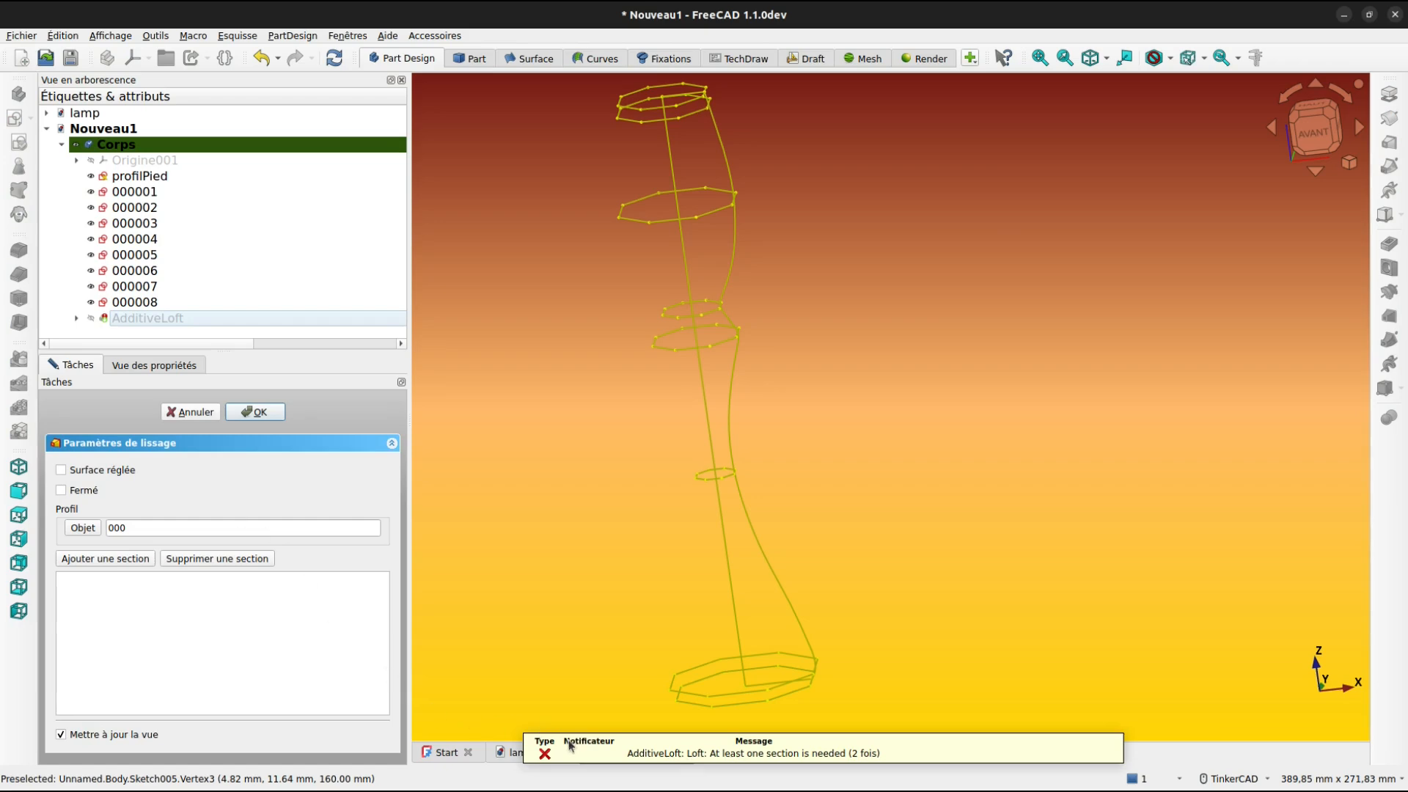
Switch to the lamp document and examine the faceted shape of the finished lamp's foot
left_click(511, 754)
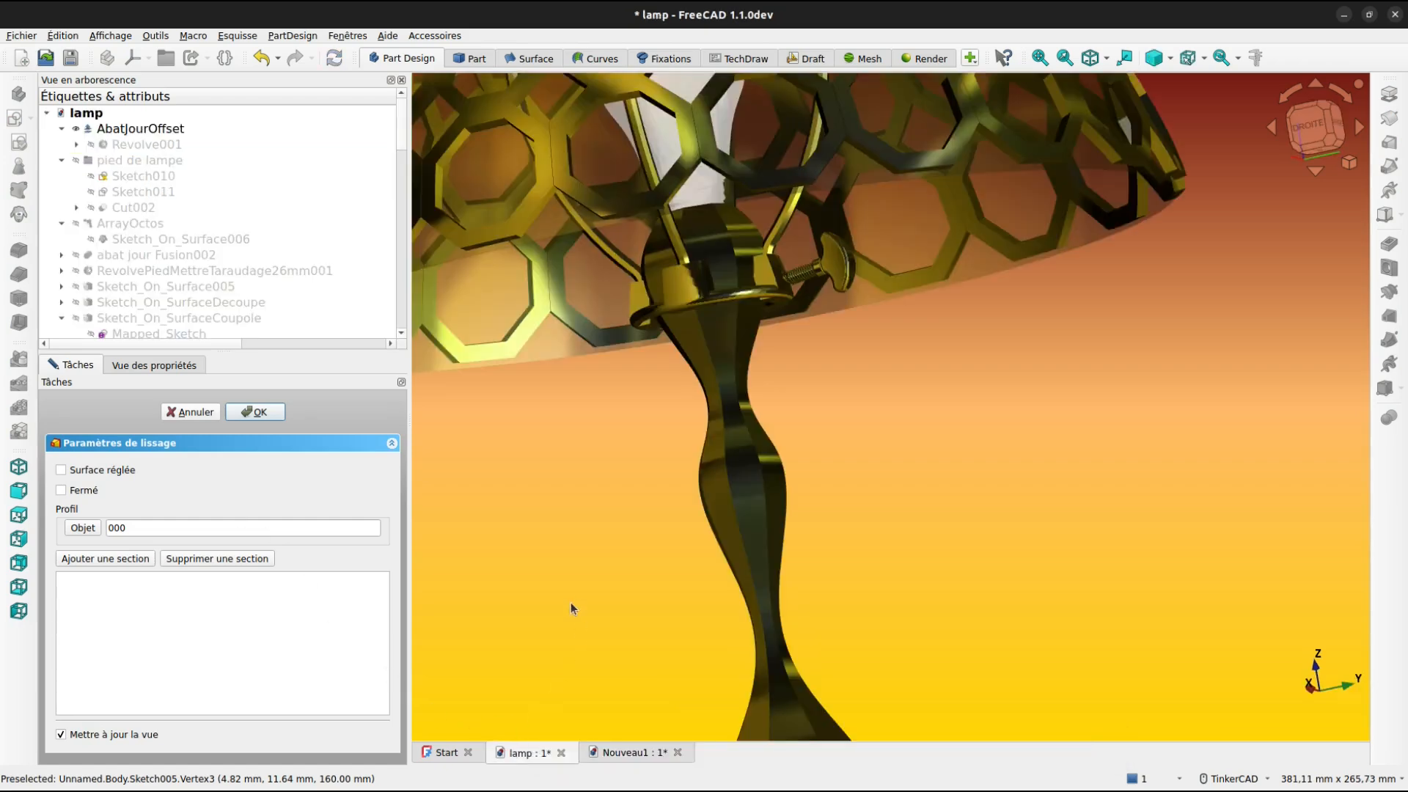
middle_click_drag(571, 603, 582, 490)
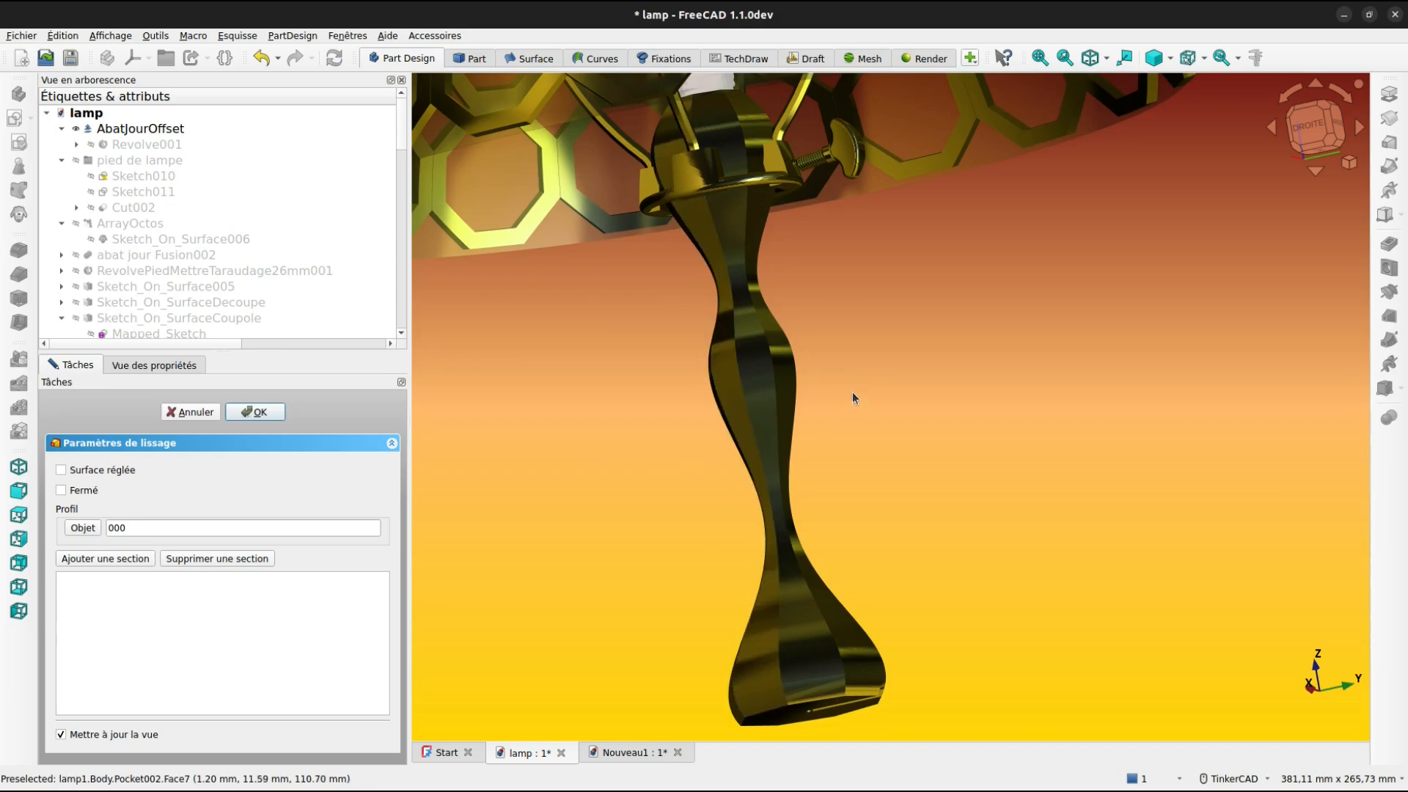
Examine the faceted faces of the finished lamp's foot and its collar beneath the bulb
right_click_drag(853, 371, 884, 309)
scroll(830, 432, "up", 6)
right_click_drag(833, 472, 668, 301)
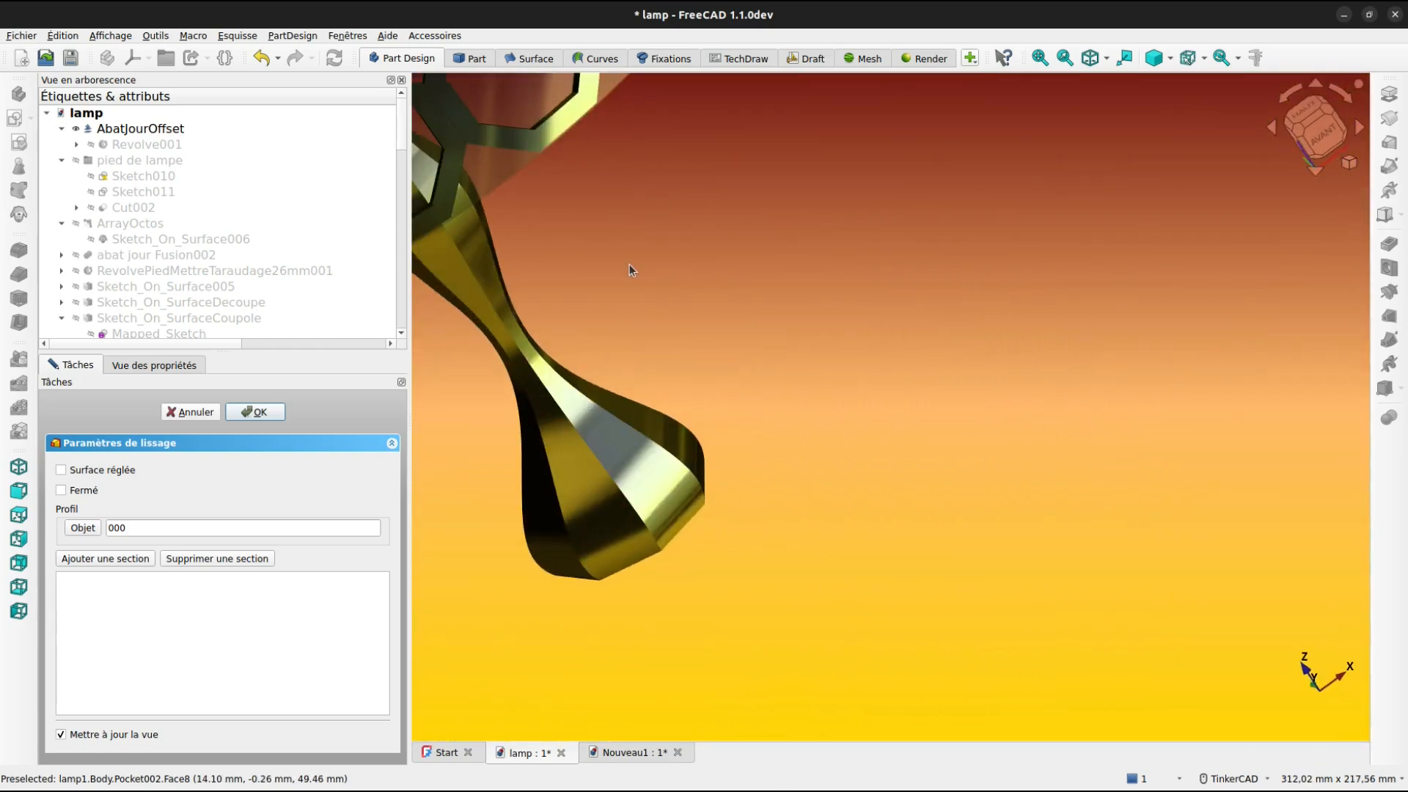
middle_click_drag(629, 264, 976, 618)
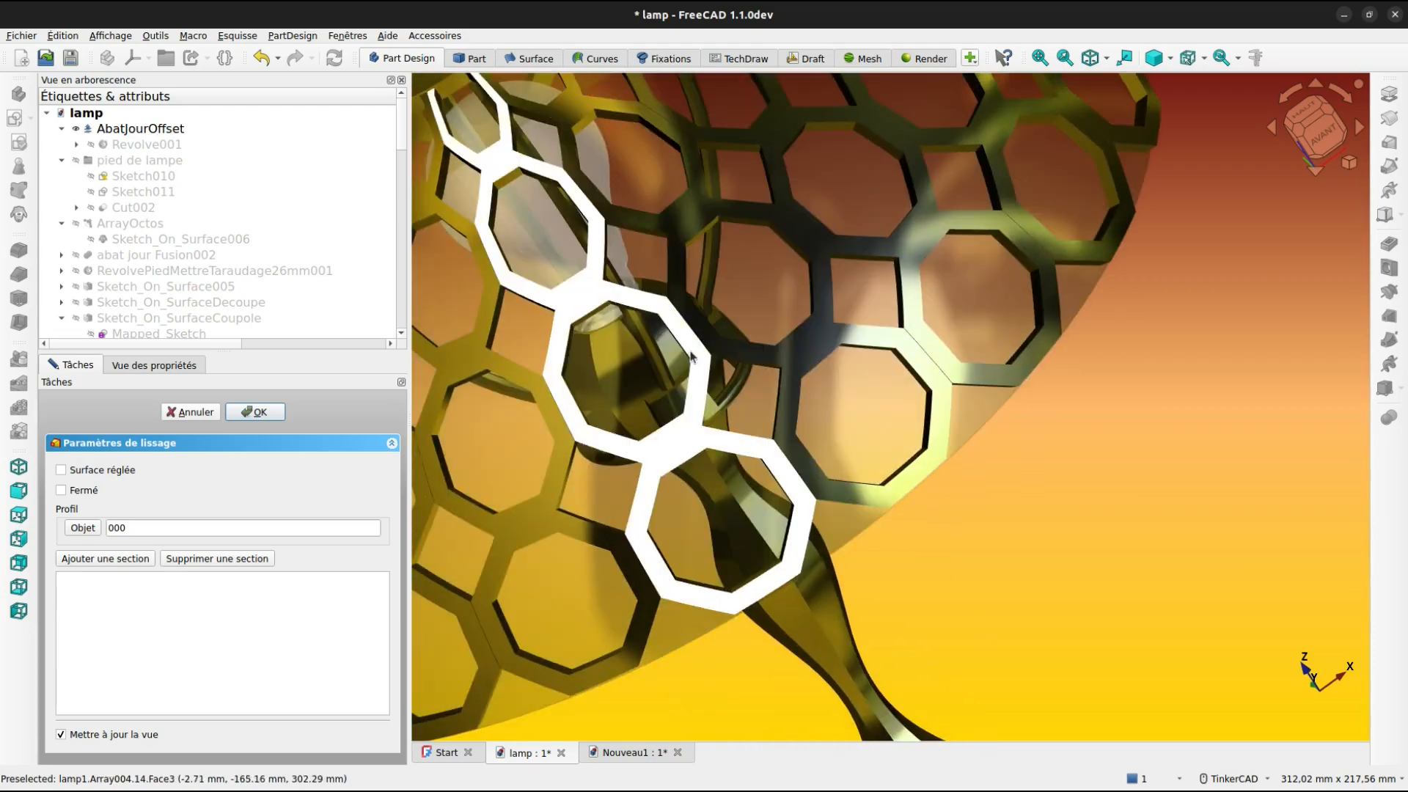
right_click_drag(692, 357, 669, 429)
middle_click_drag(1054, 673, 748, 439)
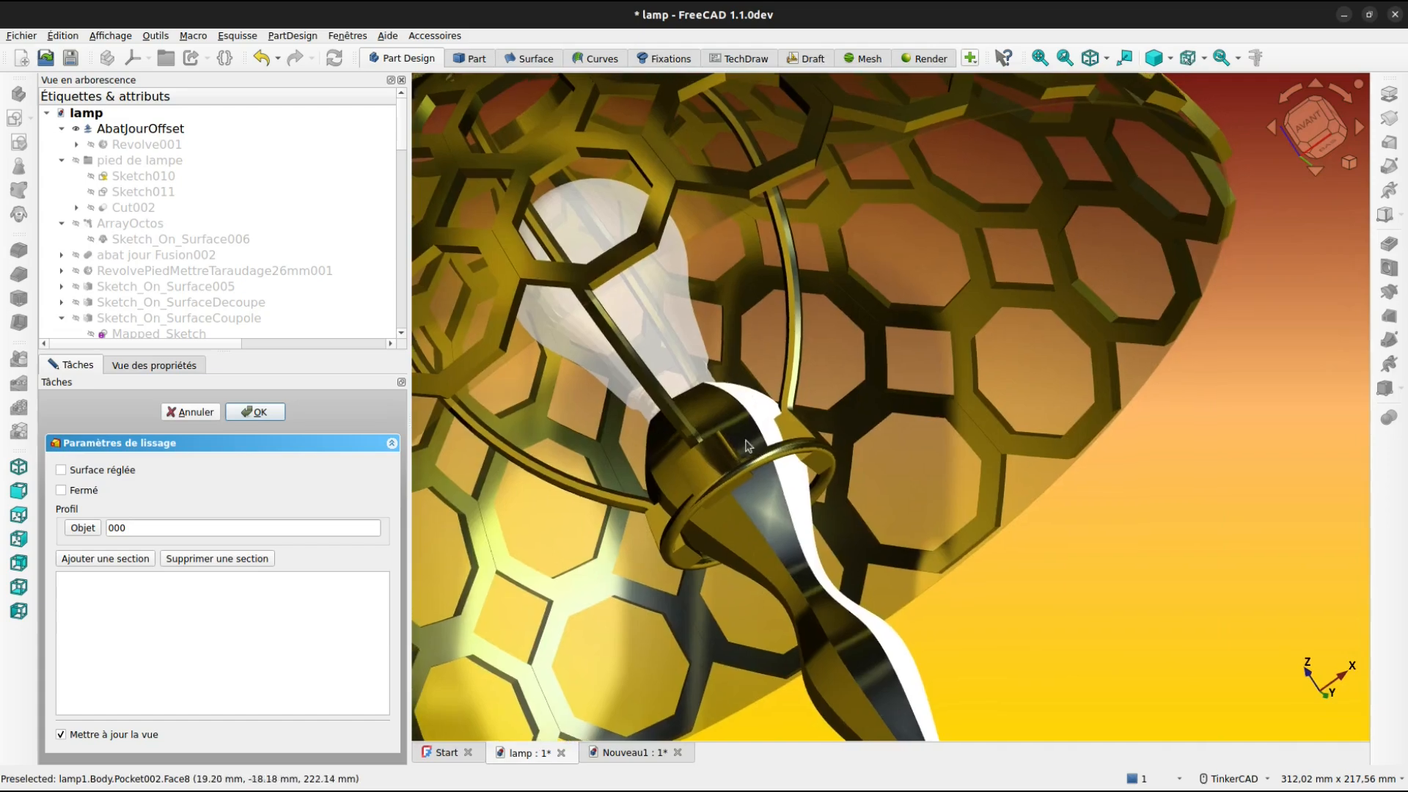
scroll(748, 445, "up", 5)
right_click_drag(748, 445, 822, 389)
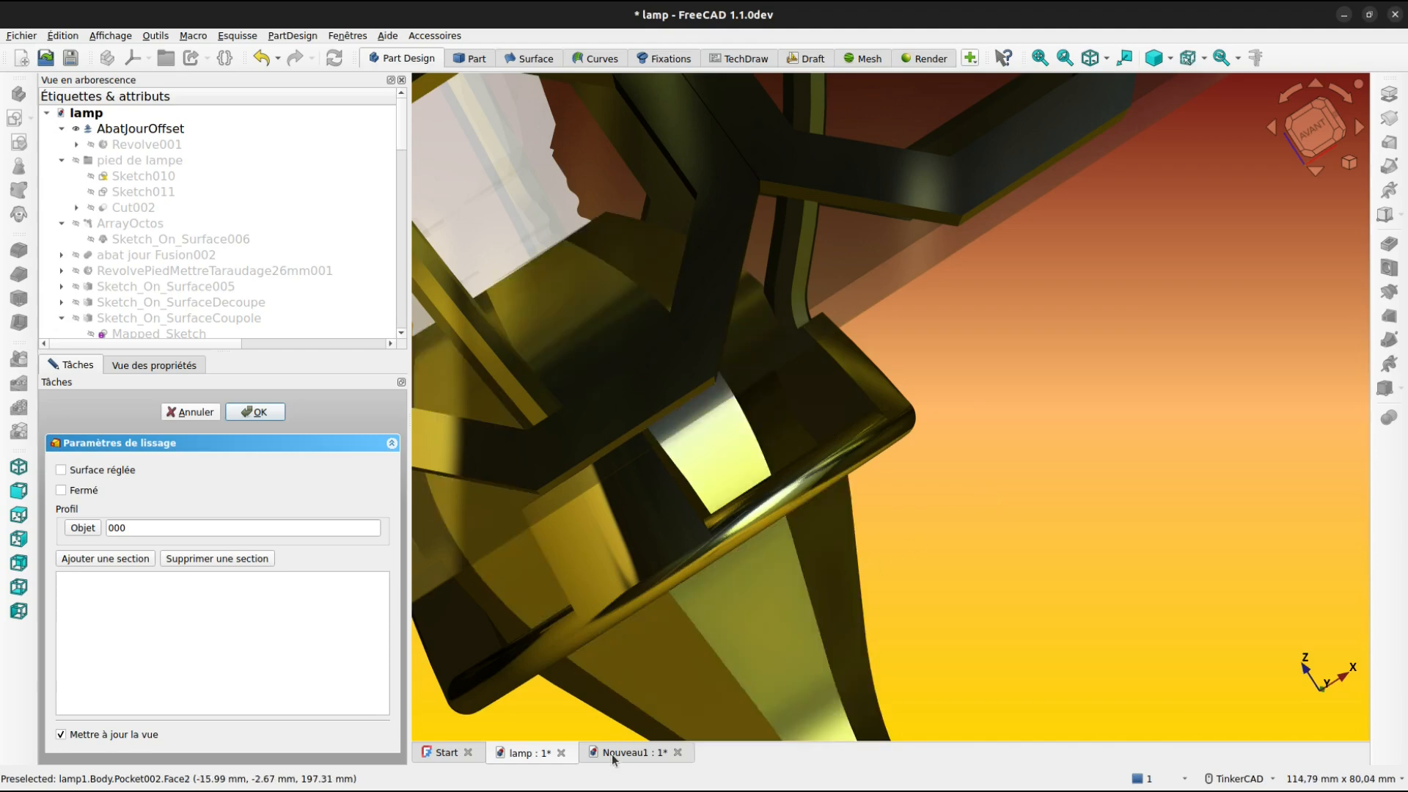
right_click_drag(930, 355, 1086, 330)
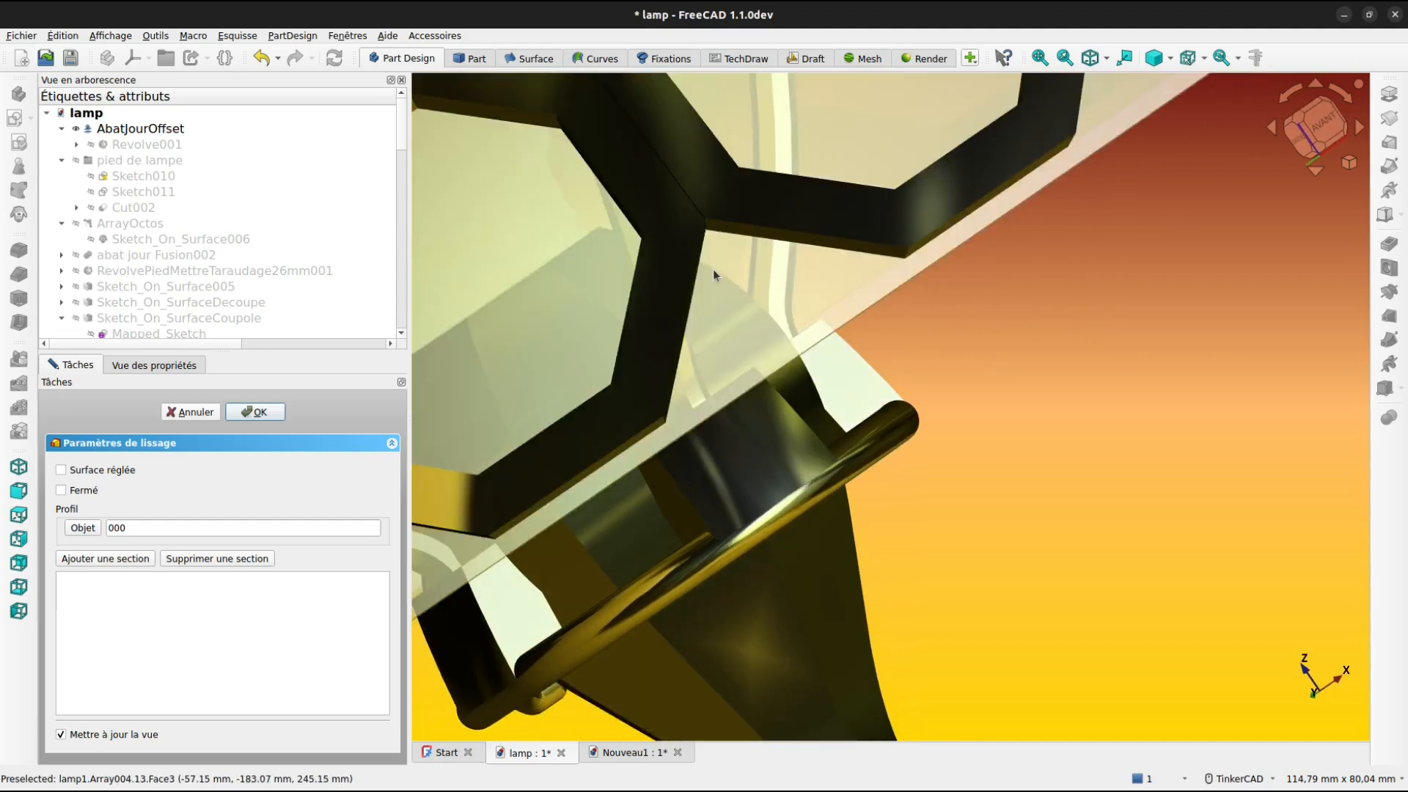
Return to the Nouveau1 document and add sketches 000001, 000002 and 000003 as sections of the ruled-surface loft
left_click(623, 752)
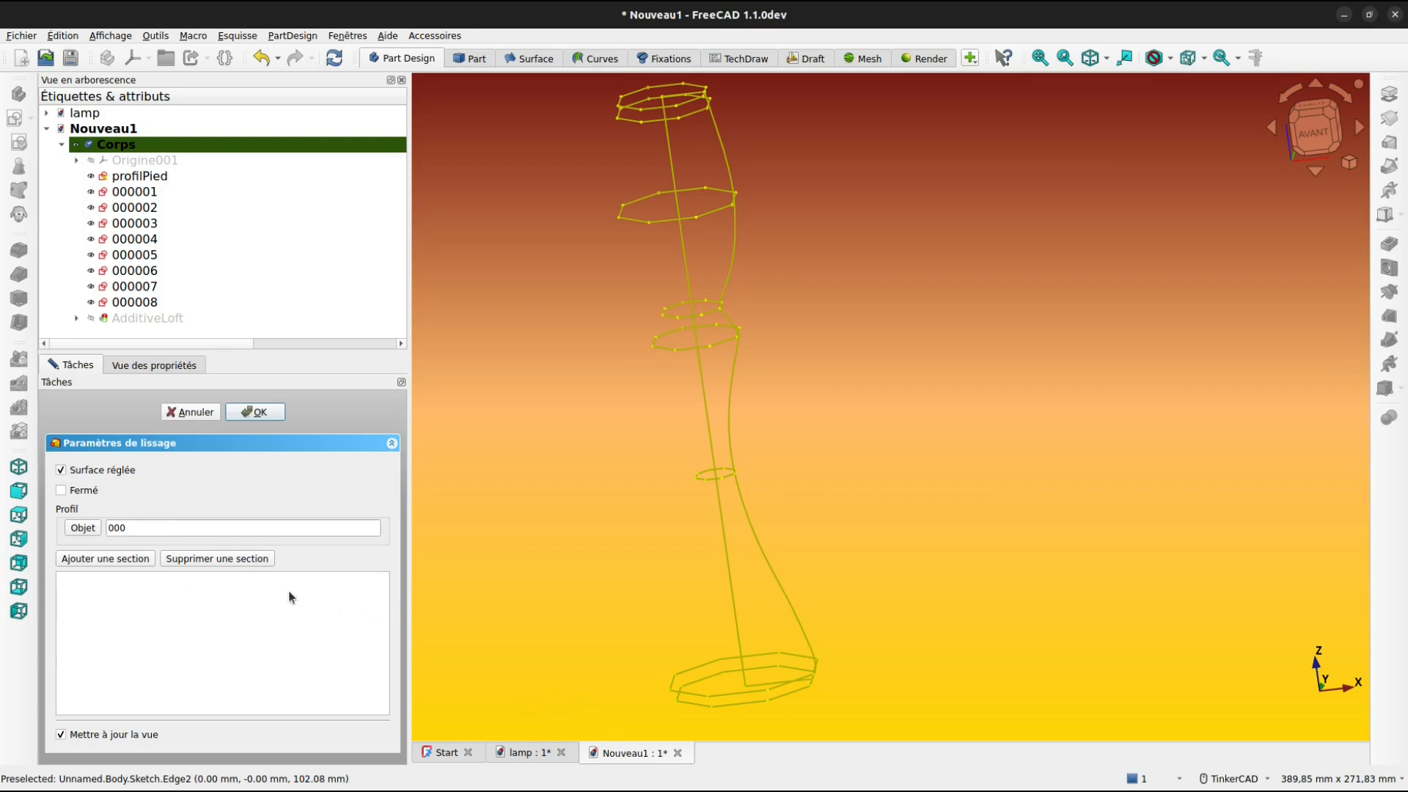
left_click(113, 560)
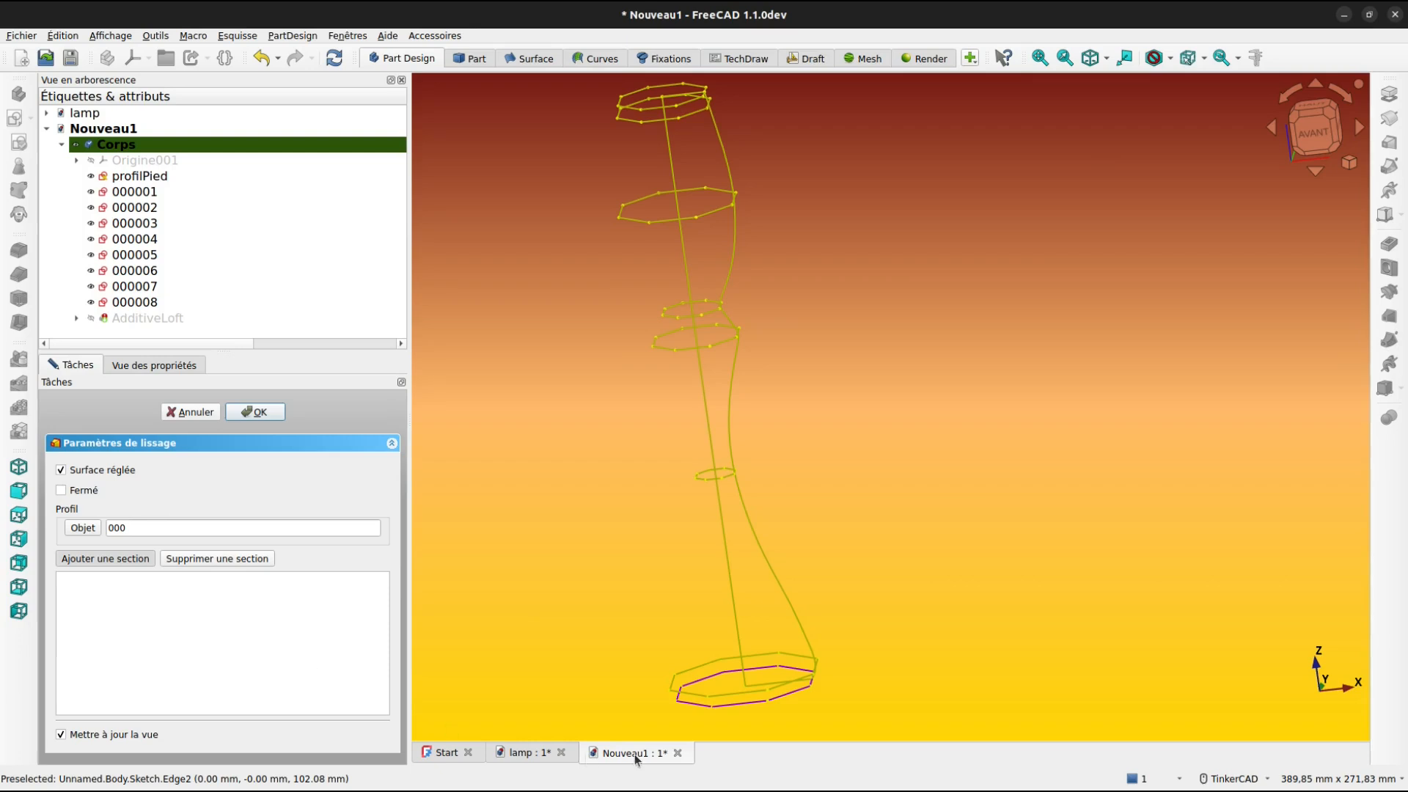
left_click(684, 695)
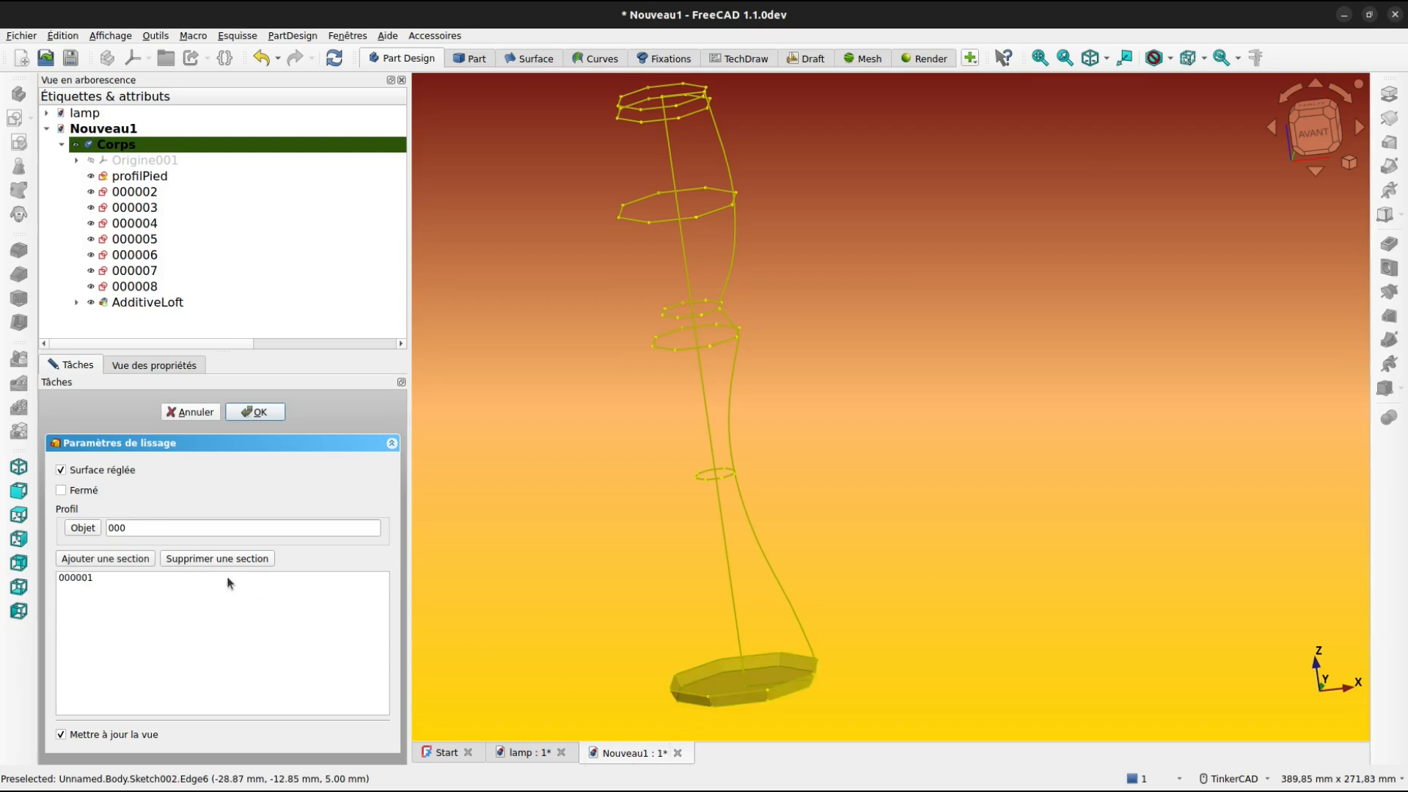
left_click(134, 563)
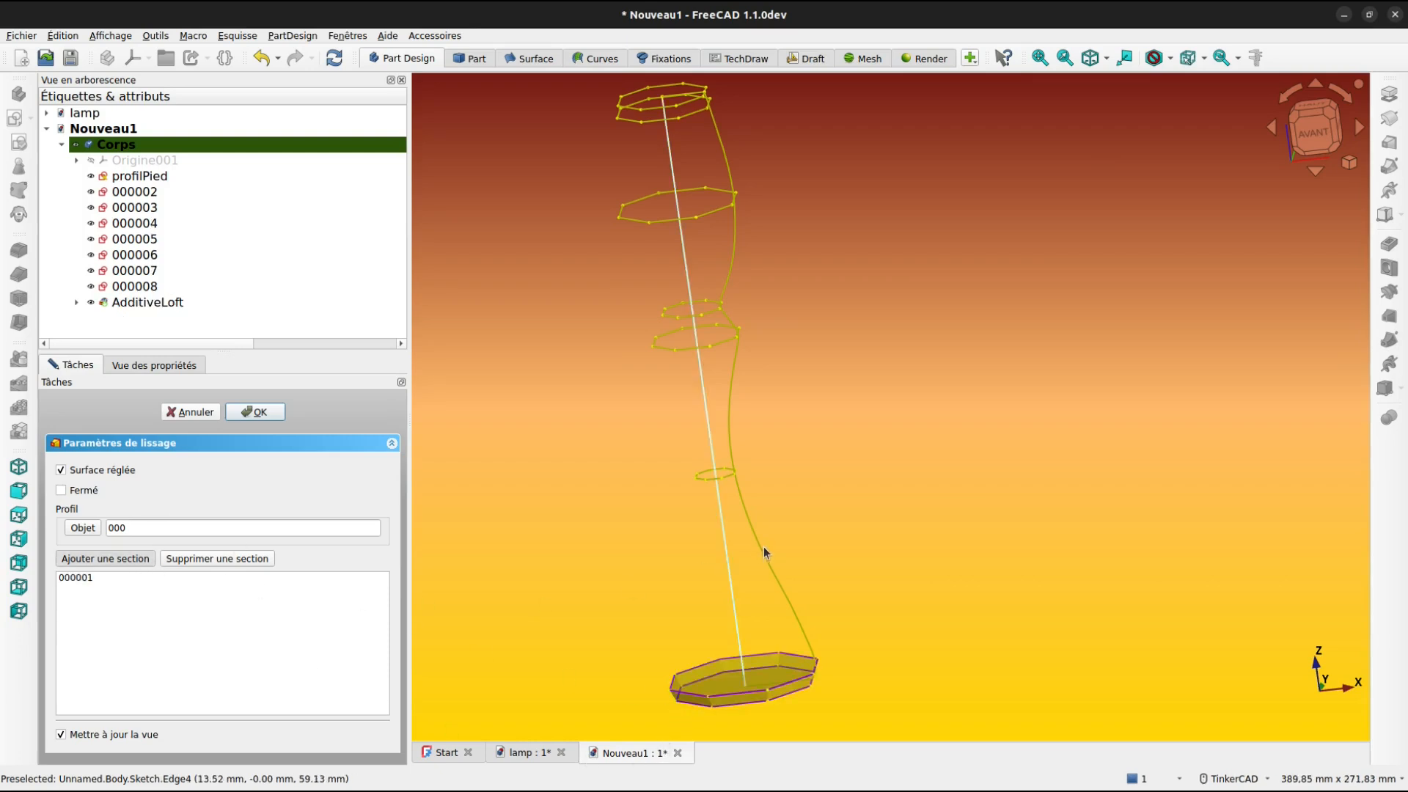
left_click(697, 481)
scroll(696, 481, "up", 5)
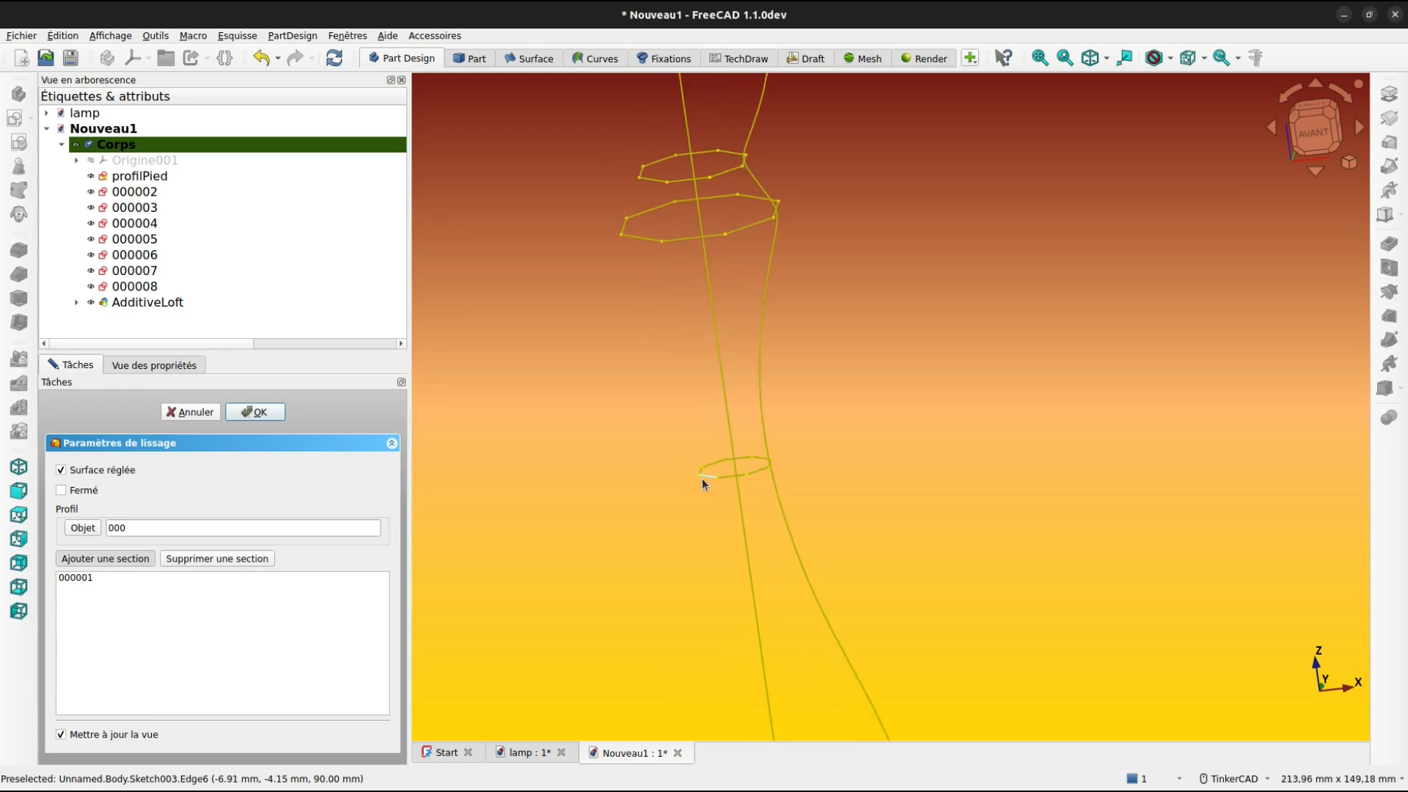
left_click(84, 558)
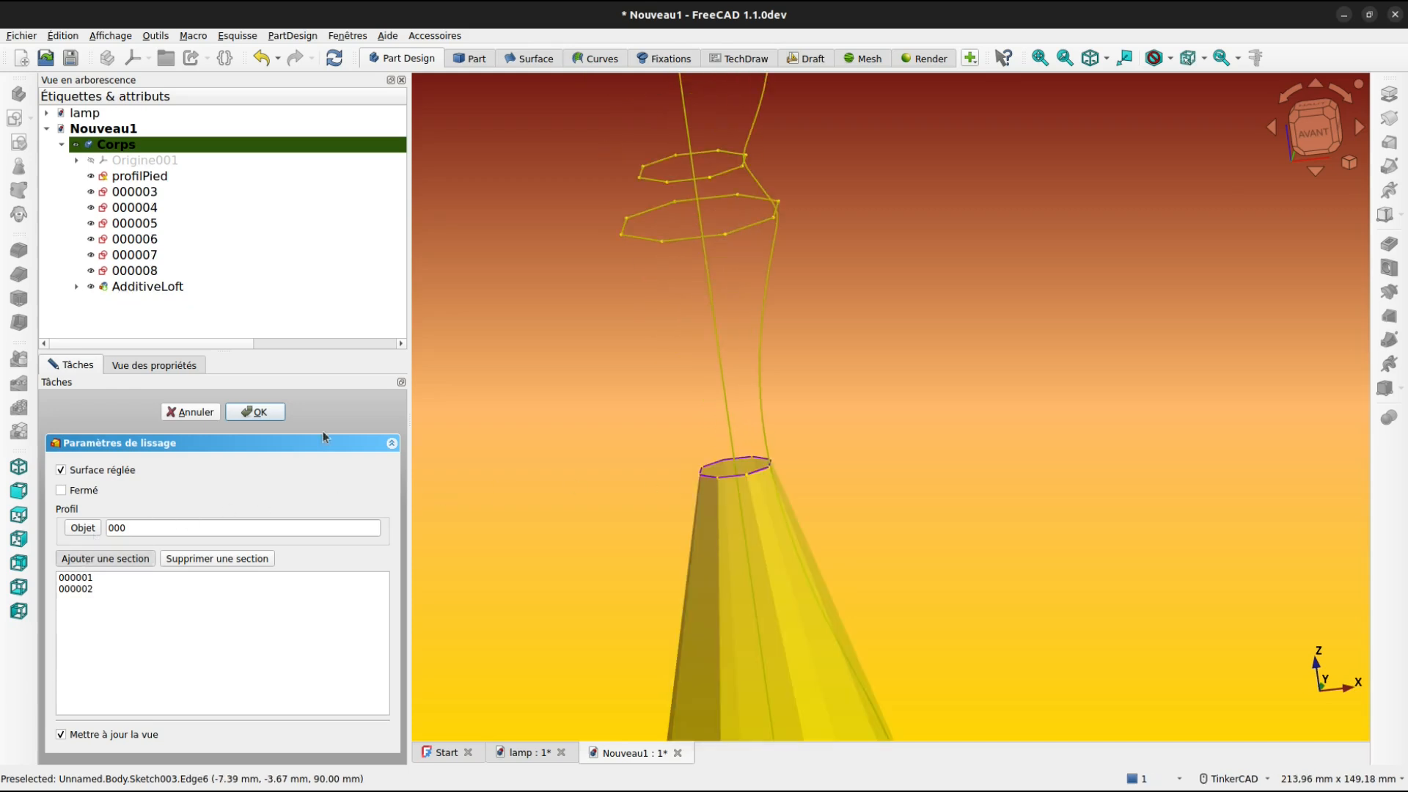
left_click(645, 239)
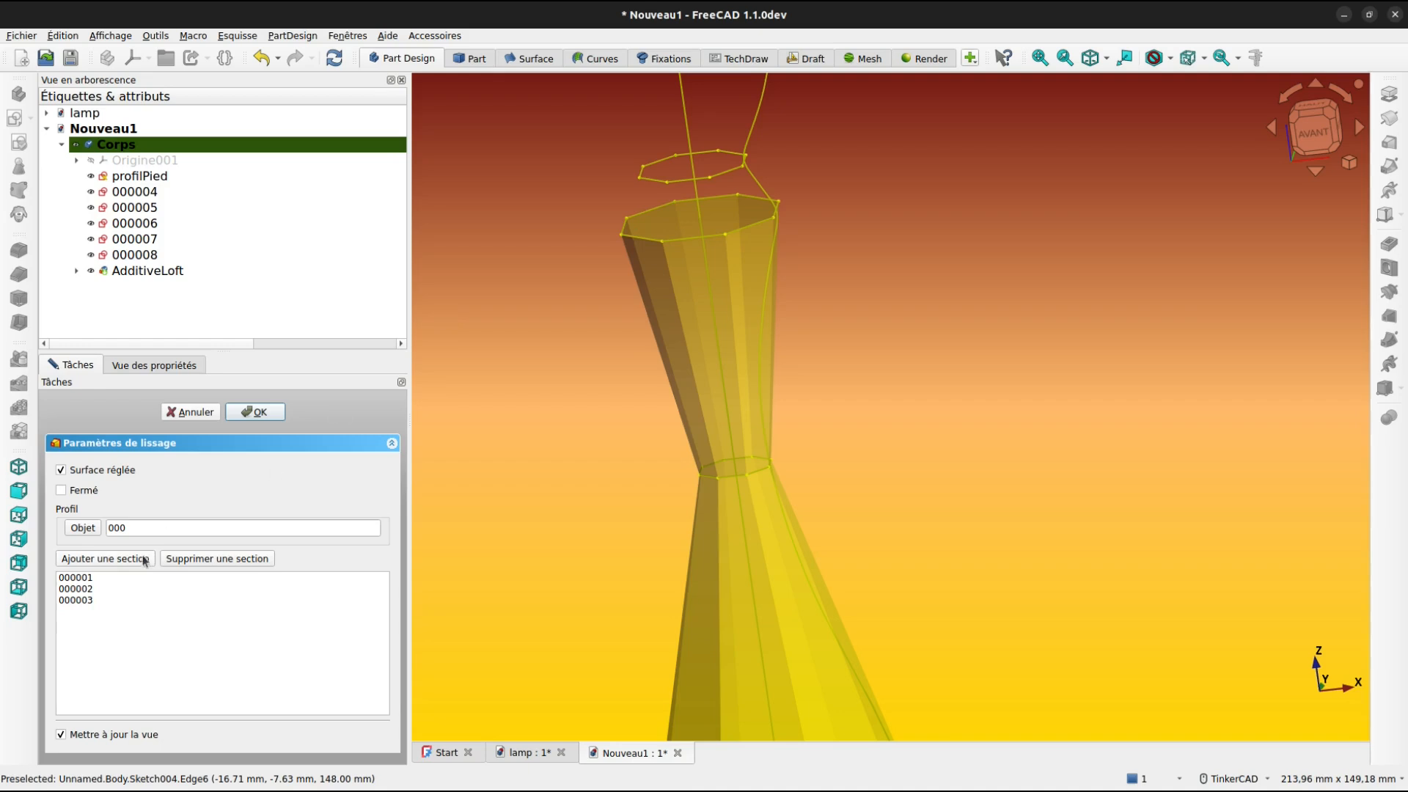
Add sketches 000004, 000005, 000006 and 000007 as further loft sections, in ascending order up to the foot's upper end
left_click(121, 560)
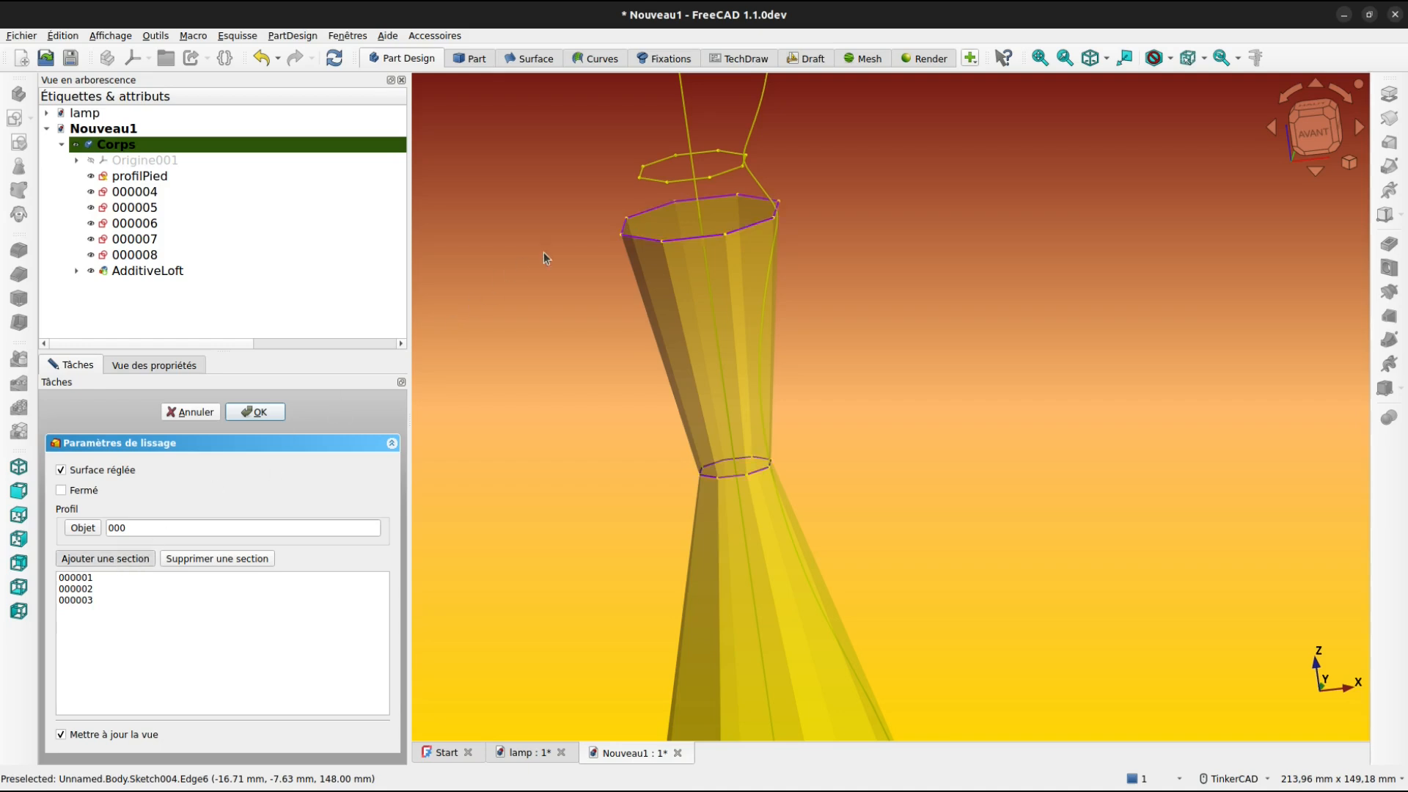
left_click(655, 190)
middle_click_drag(496, 314, 487, 759)
middle_click_drag(513, 527, 467, 604)
left_click(90, 561)
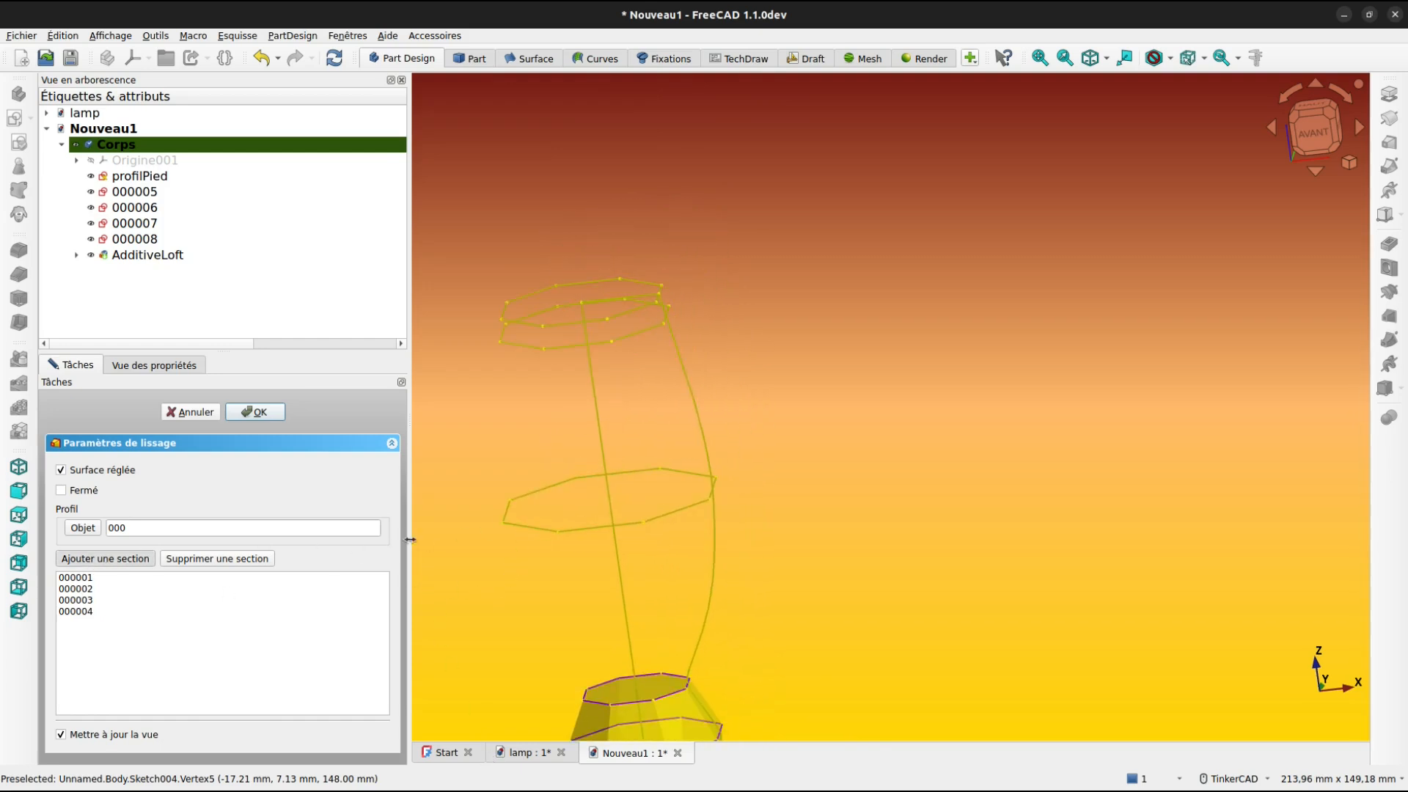
left_click(516, 524)
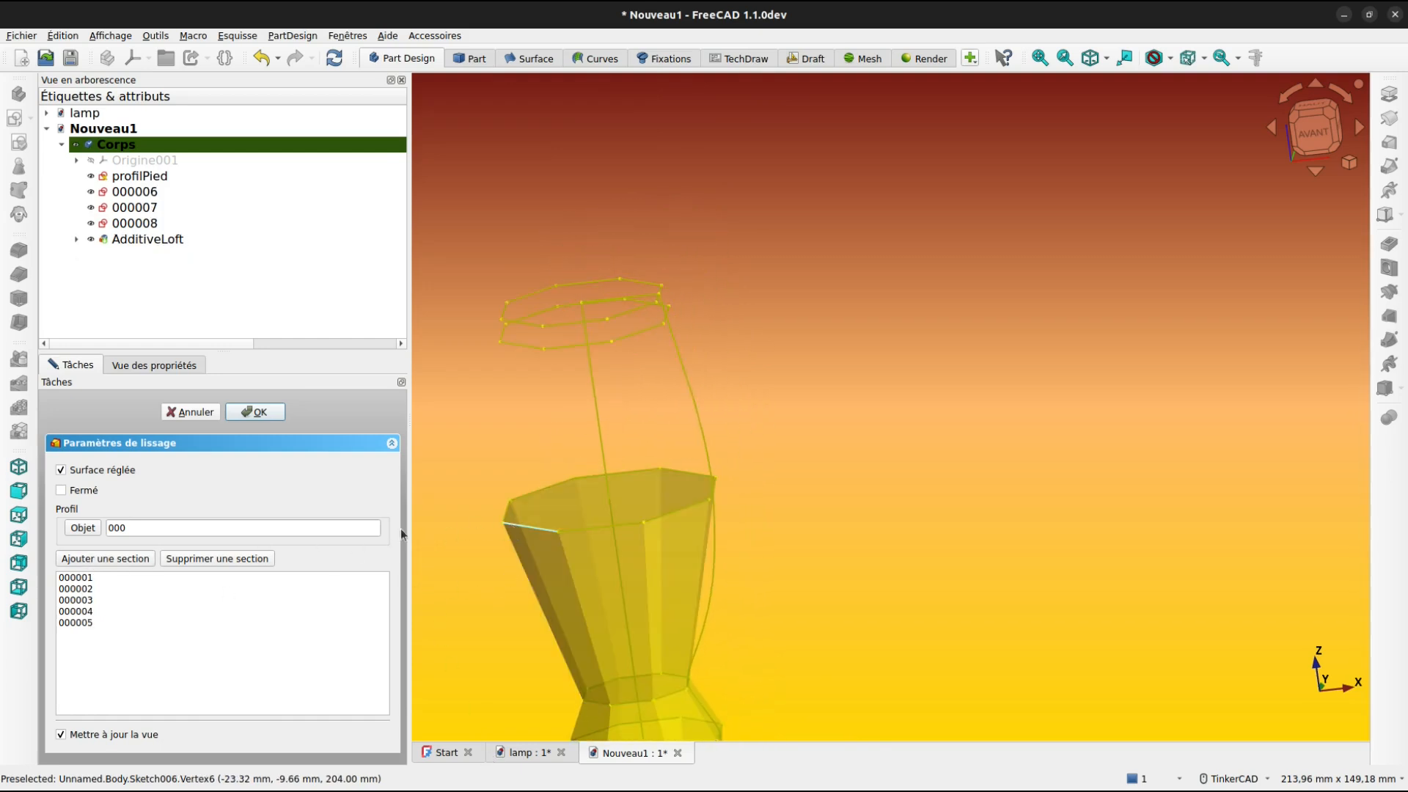
left_click(121, 559)
left_click(516, 346)
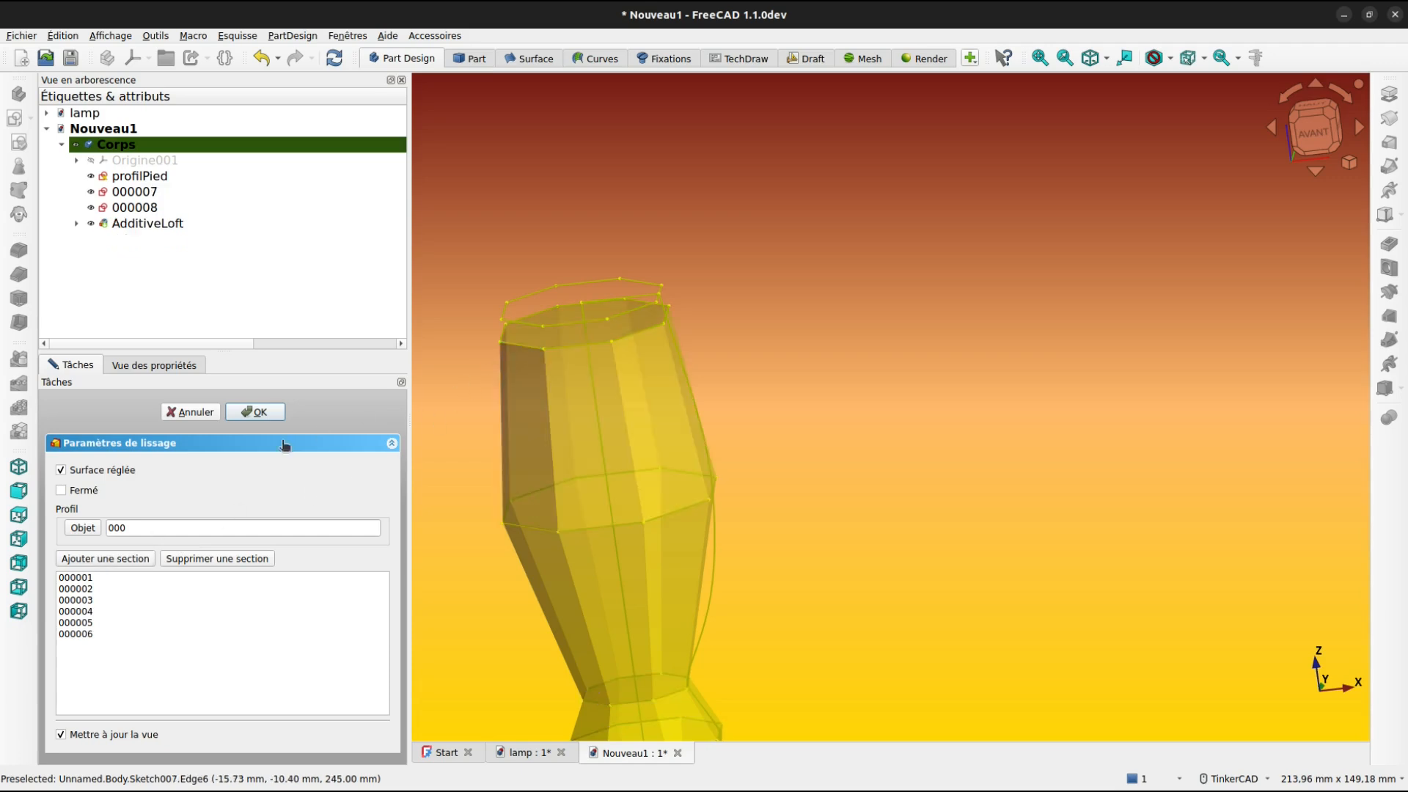
left_click(115, 559)
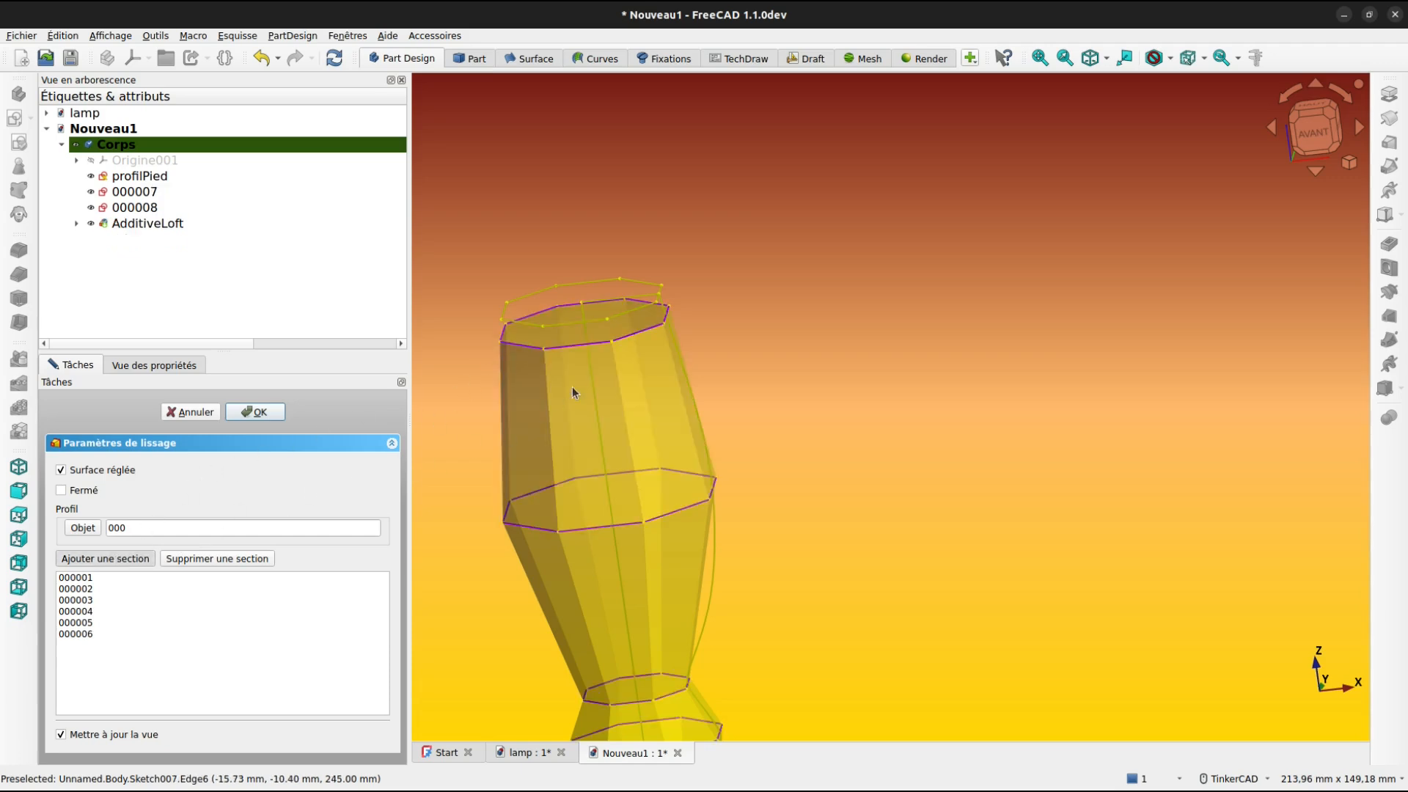
left_click(524, 325)
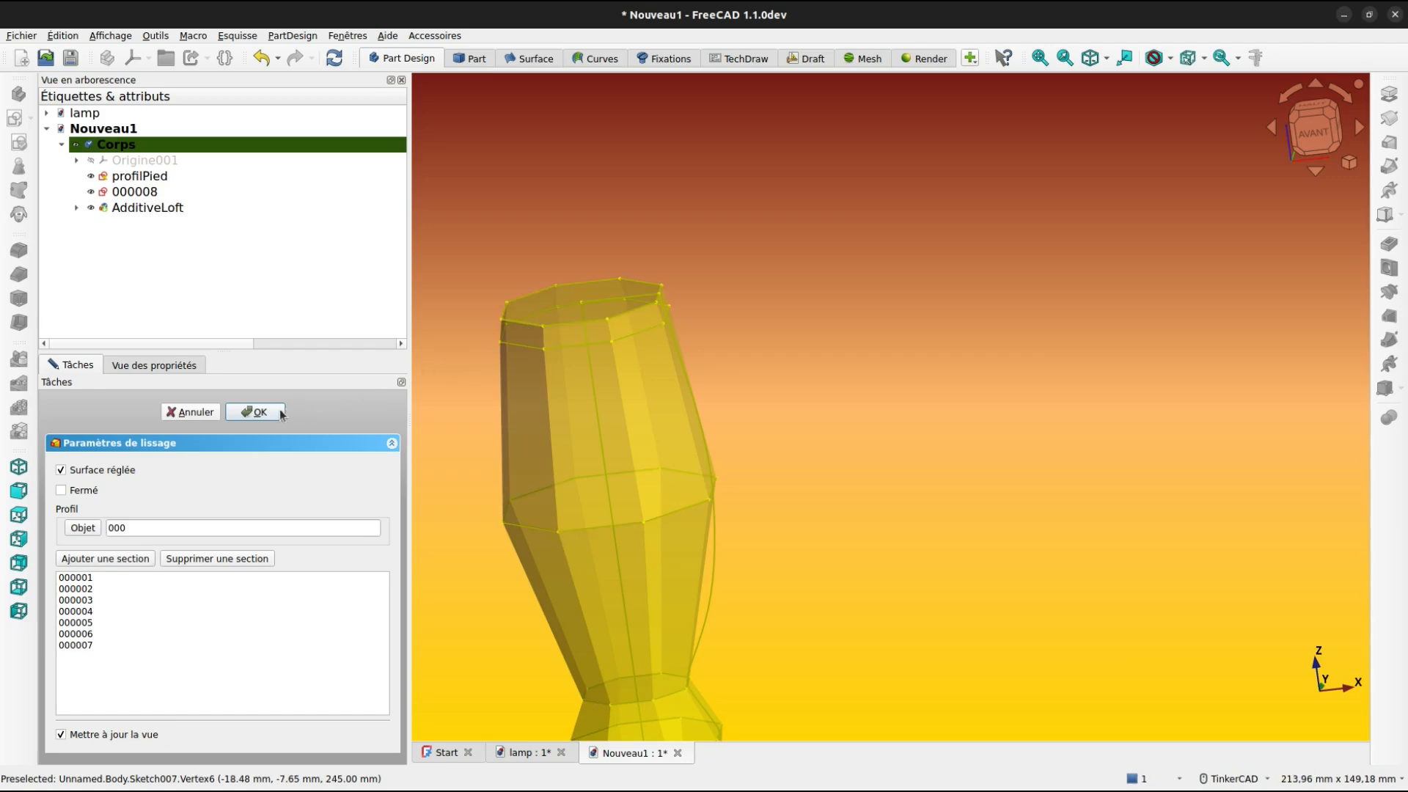
Finish the additive loft and delete the unused sketch 000008 from the Corps body
left_click(258, 412)
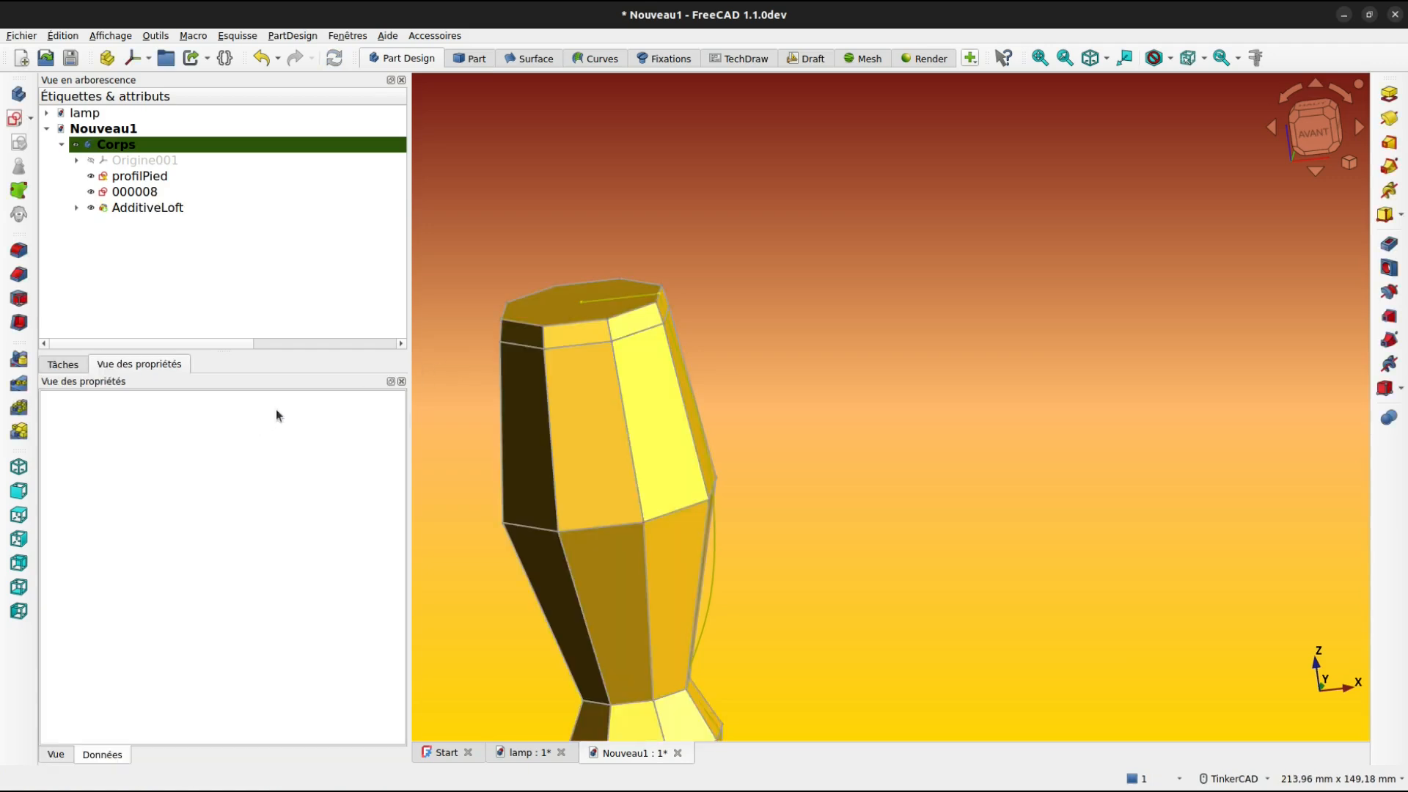
scroll(813, 415, "down", 4)
middle_click_drag(833, 518, 758, 432)
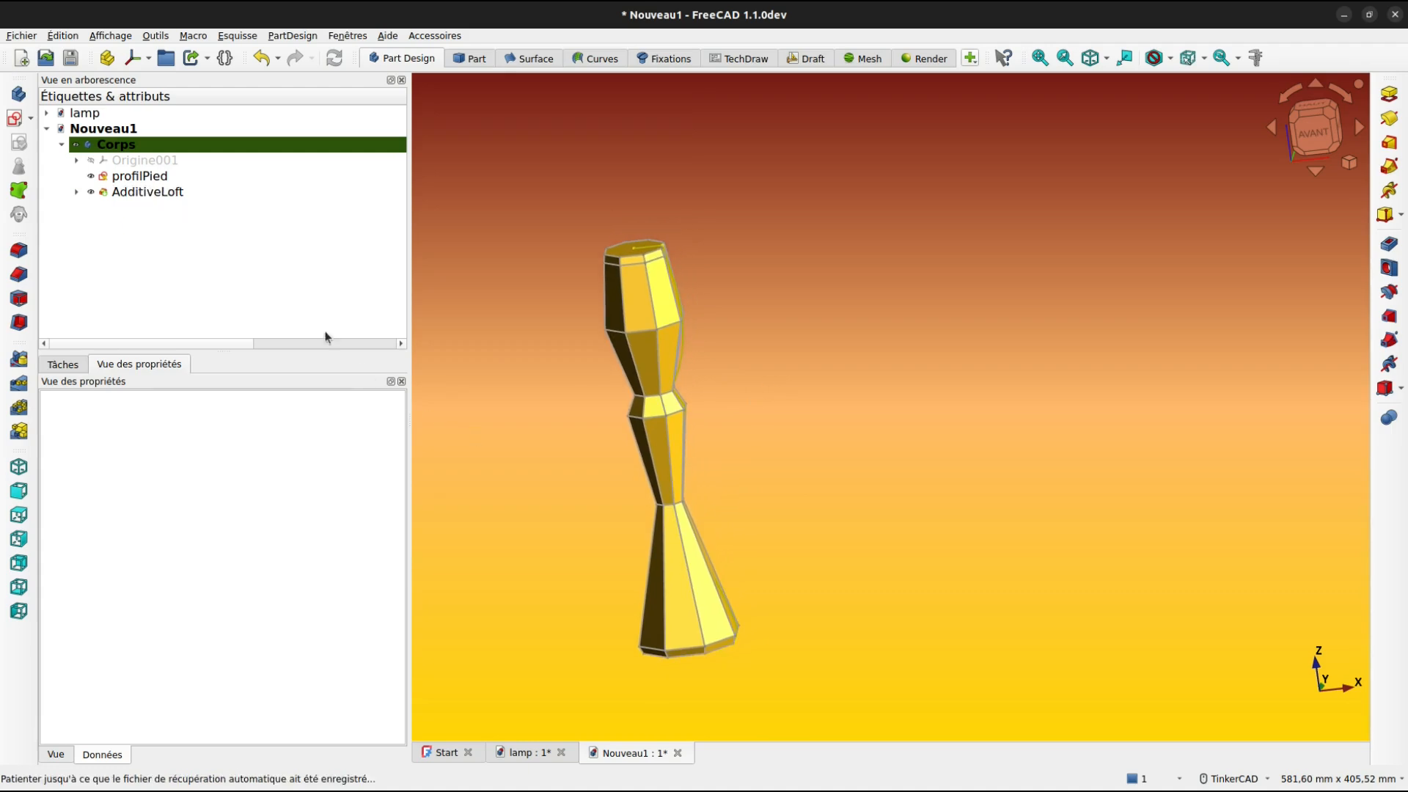
Save the new document as lamp.FCStd in the /home/ubuntu folder
left_click(70, 58)
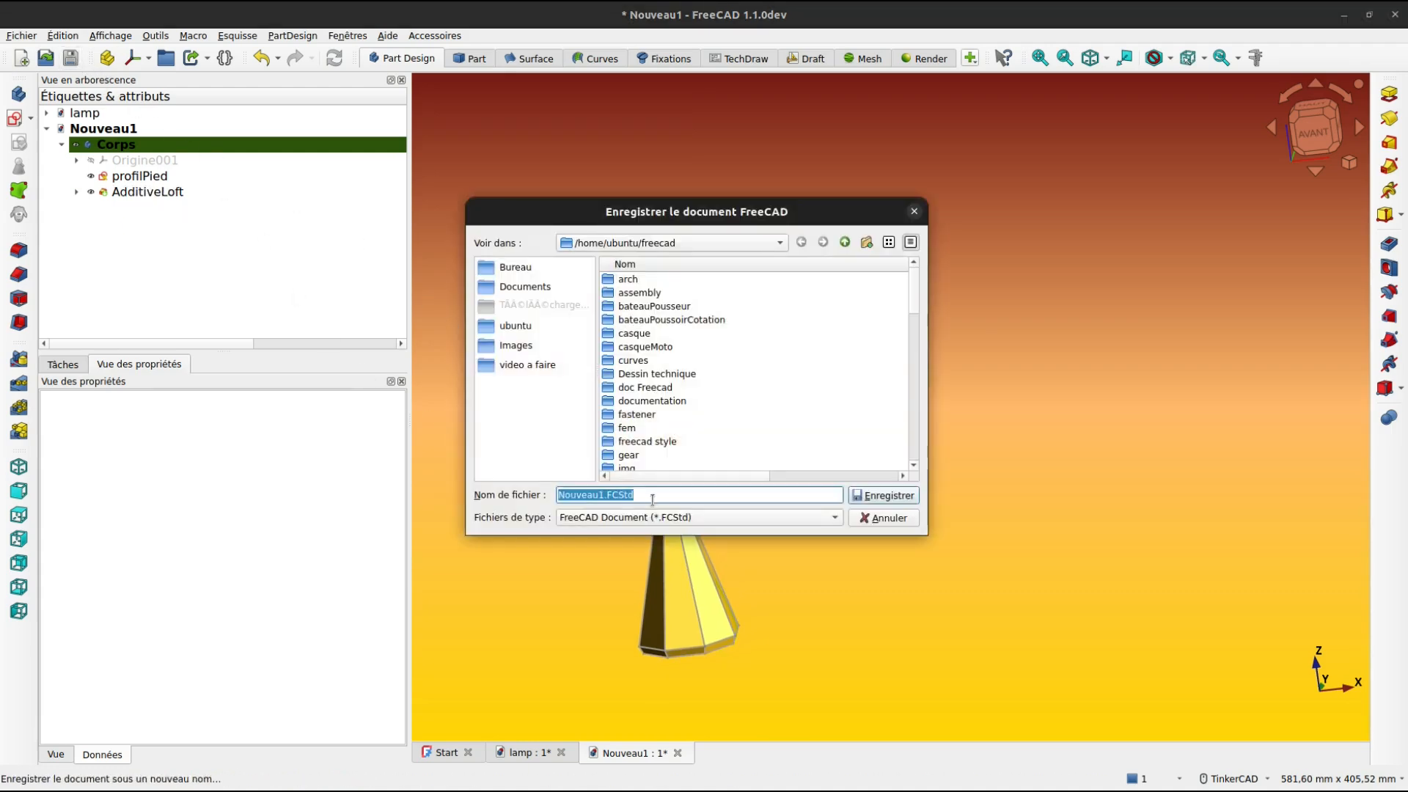
left_click(598, 495)
left_click_drag(601, 498, 521, 497)
type("lamp")
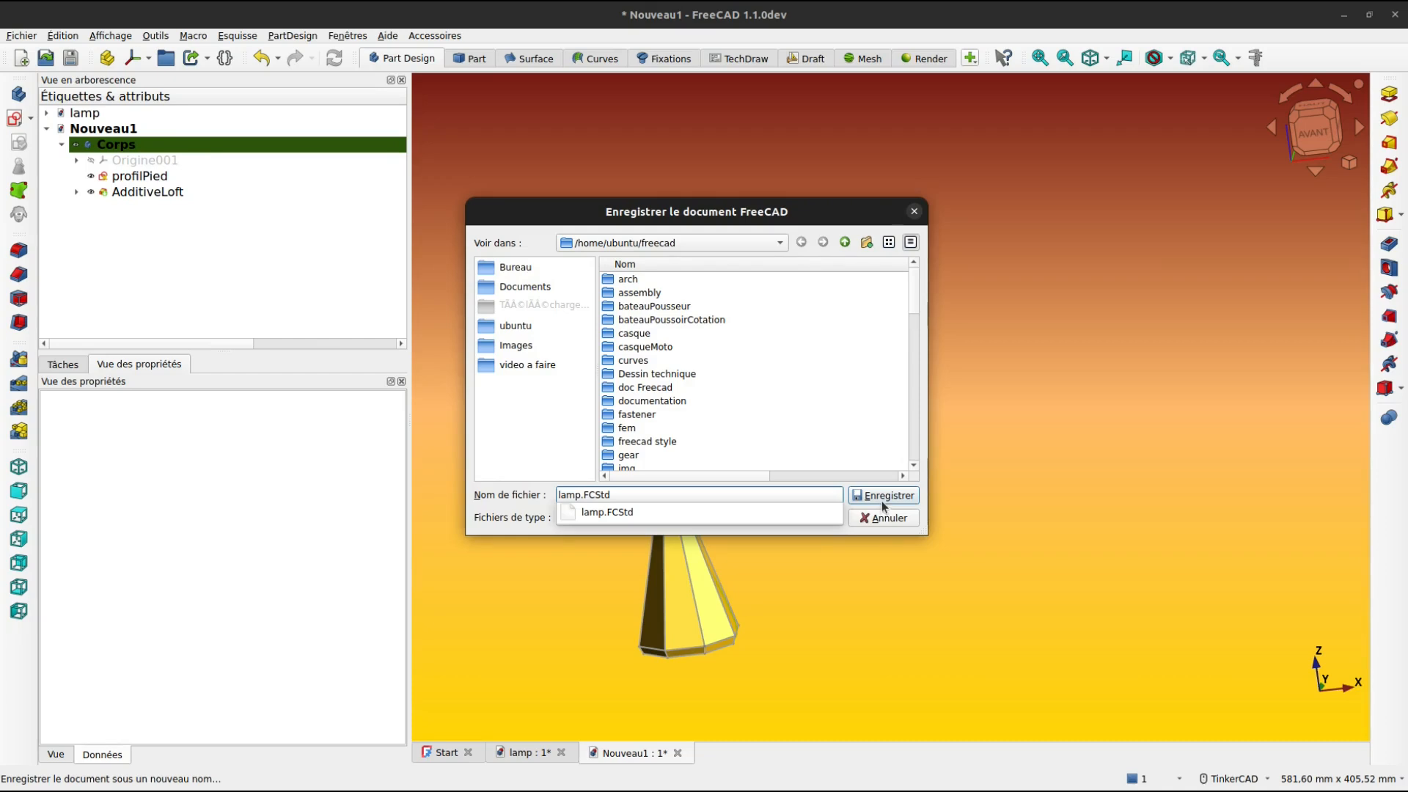
left_click(844, 242)
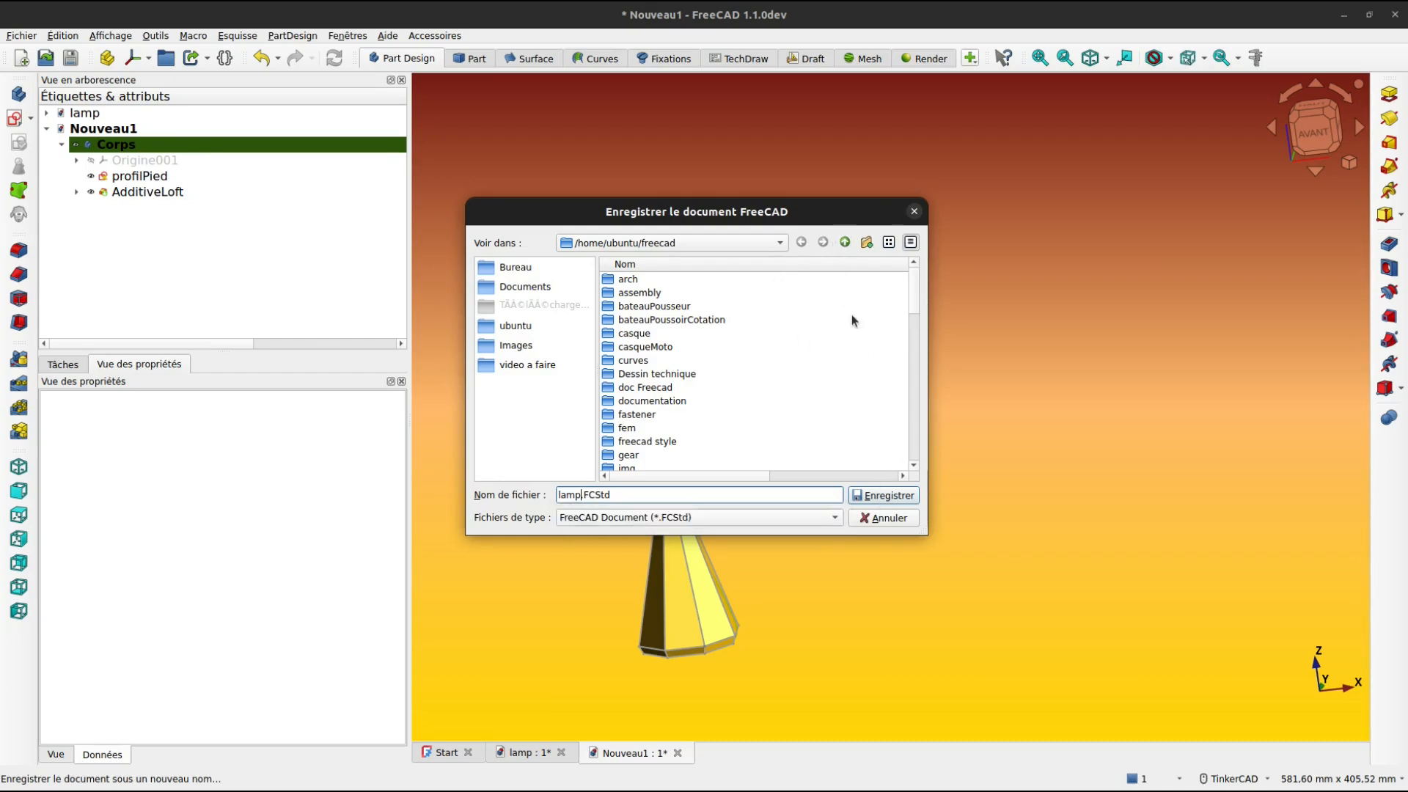
left_click(845, 243)
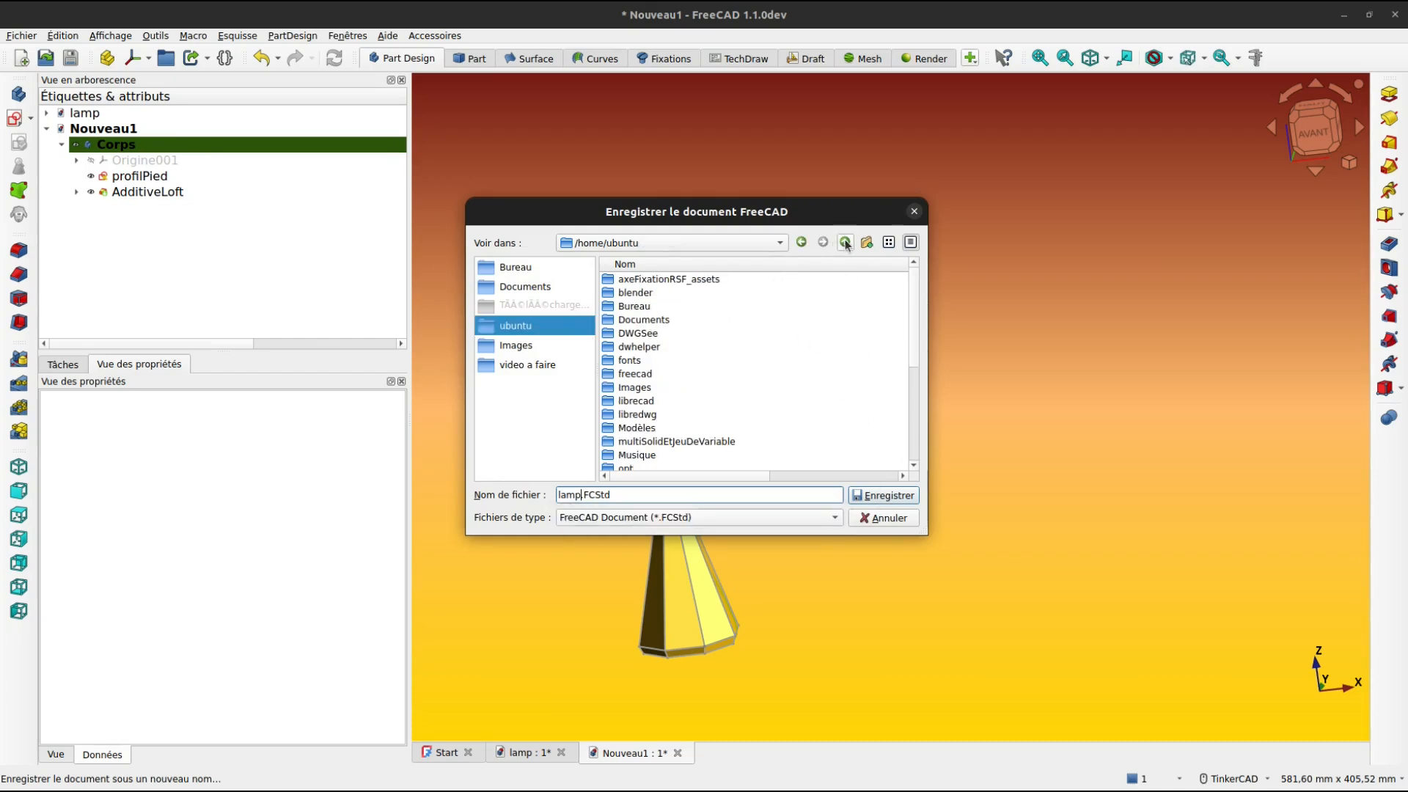
left_click(888, 496)
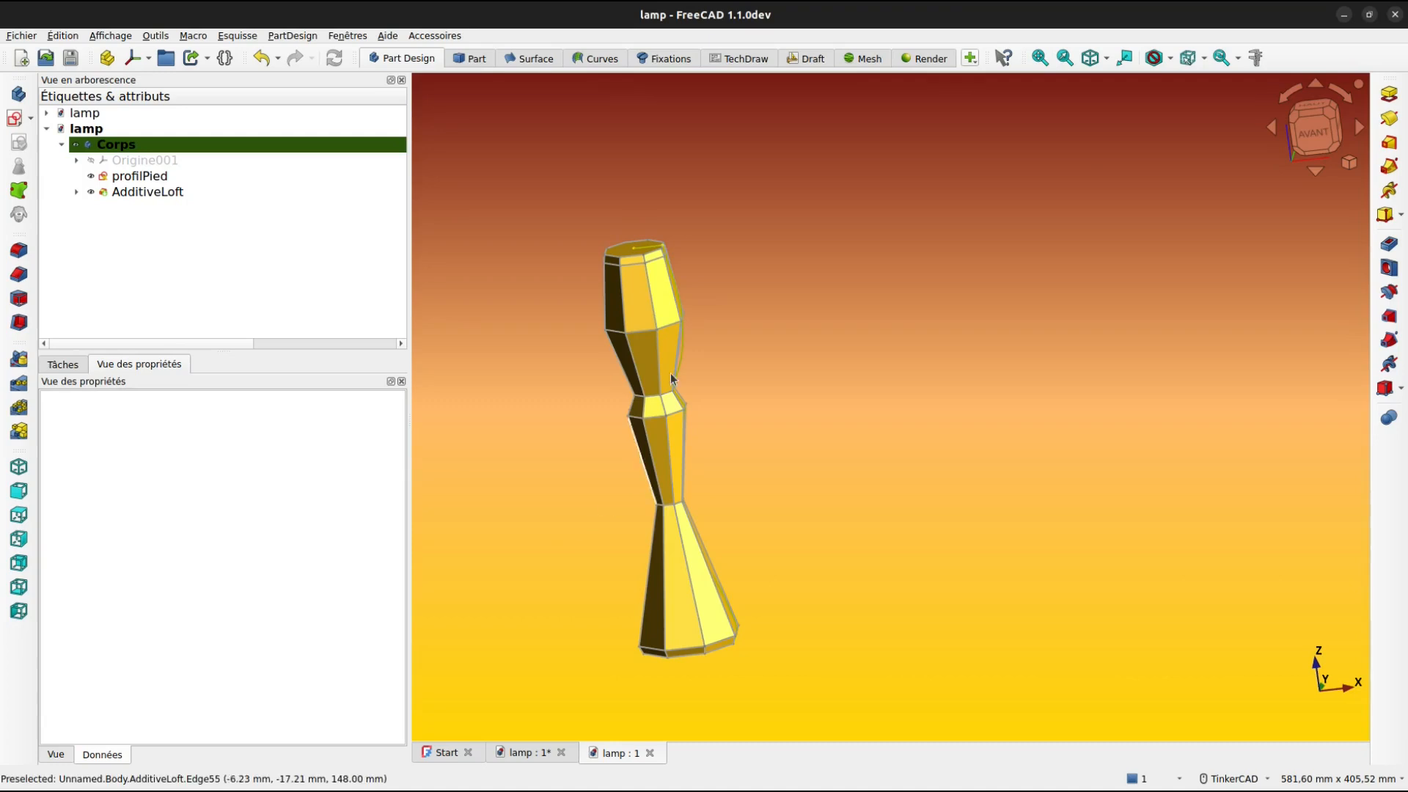
Set the 3D view's display style to Wireframe
right_click_drag(651, 264, 656, 276)
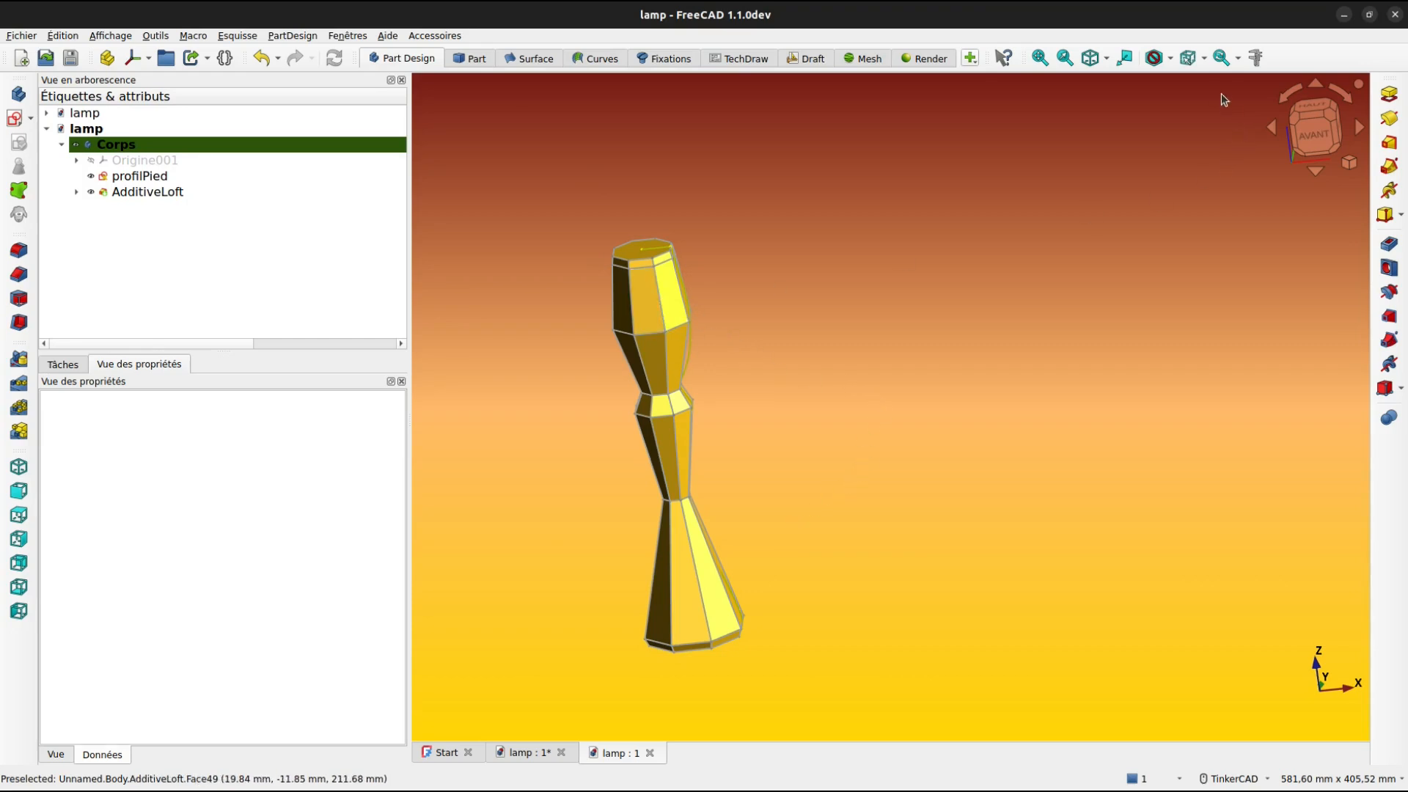
left_click(1169, 59)
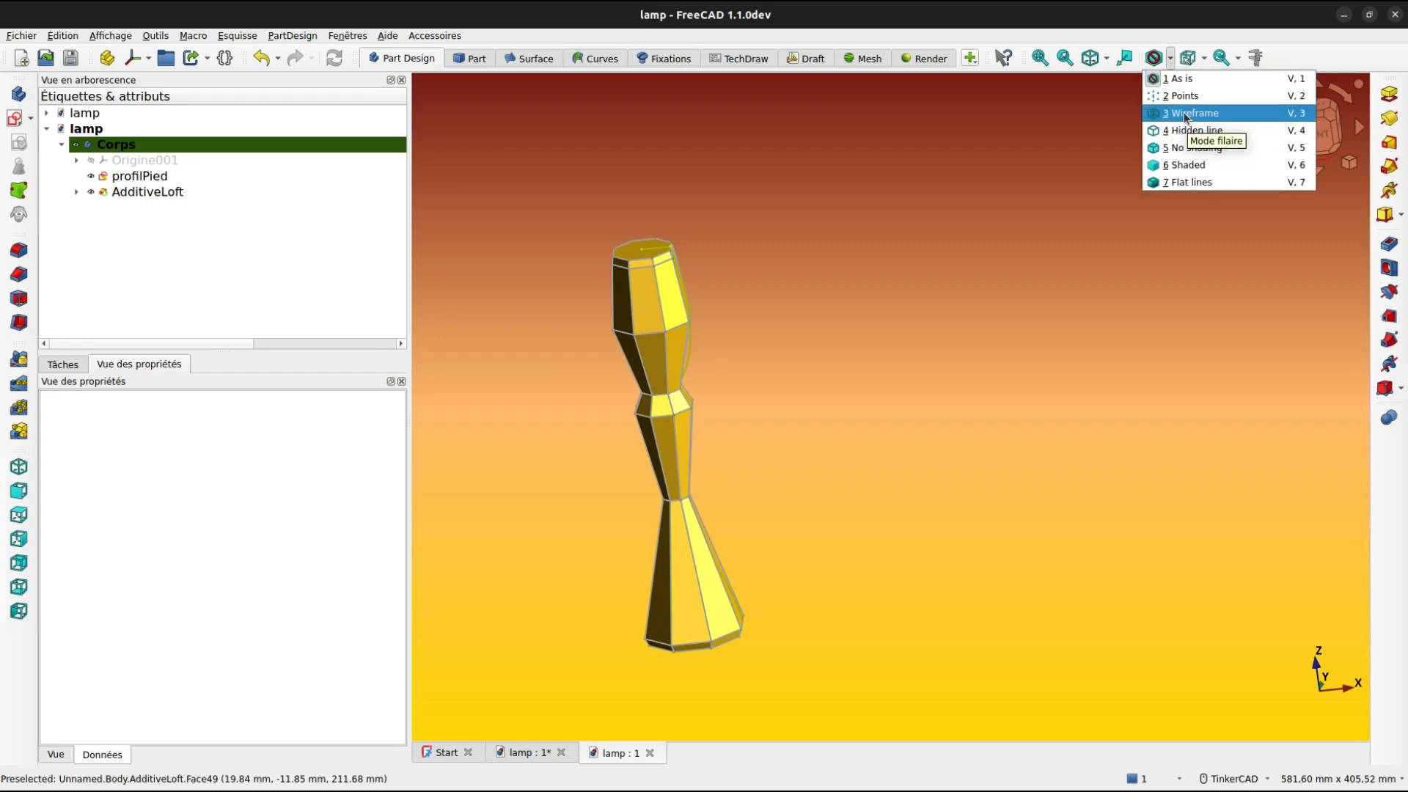
left_click(1184, 113)
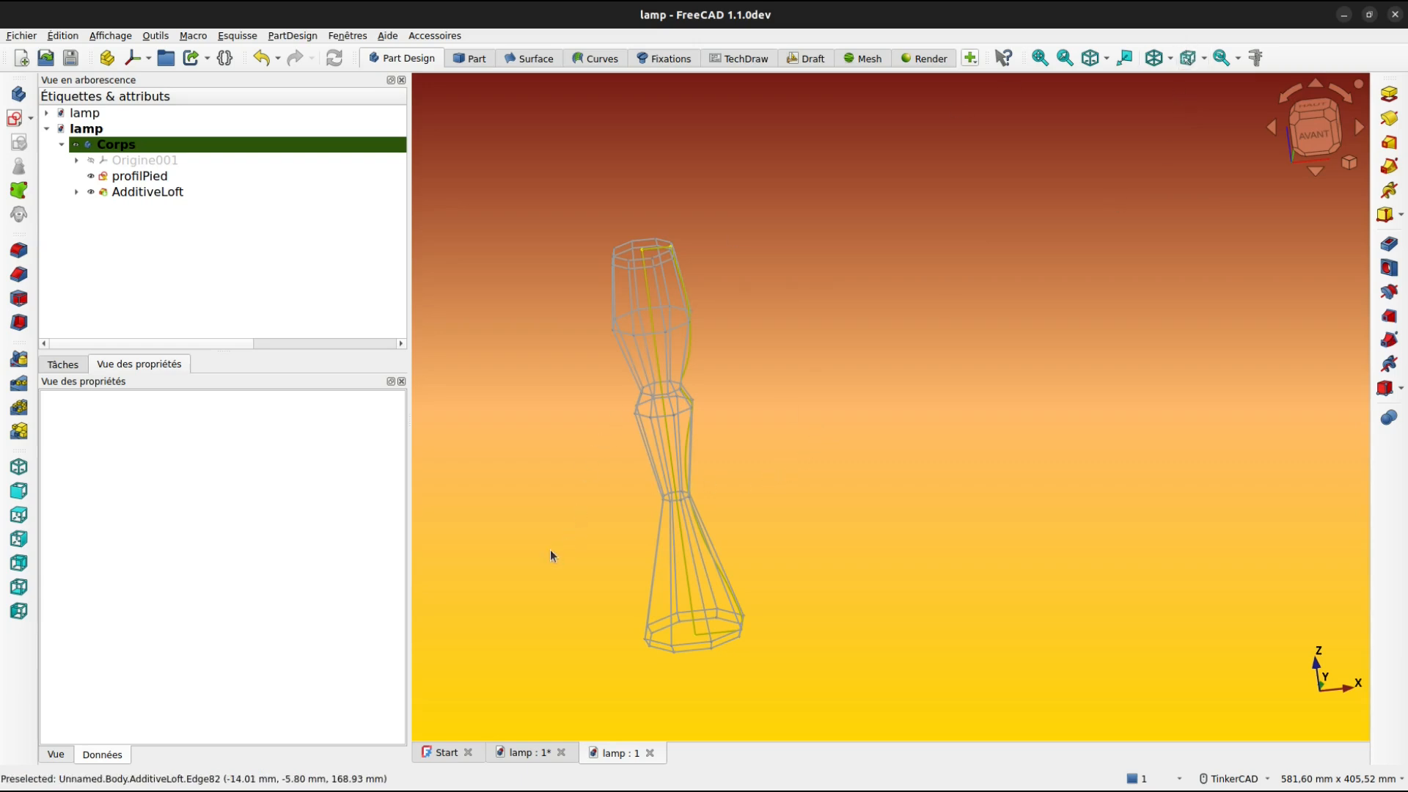
key("Tab")
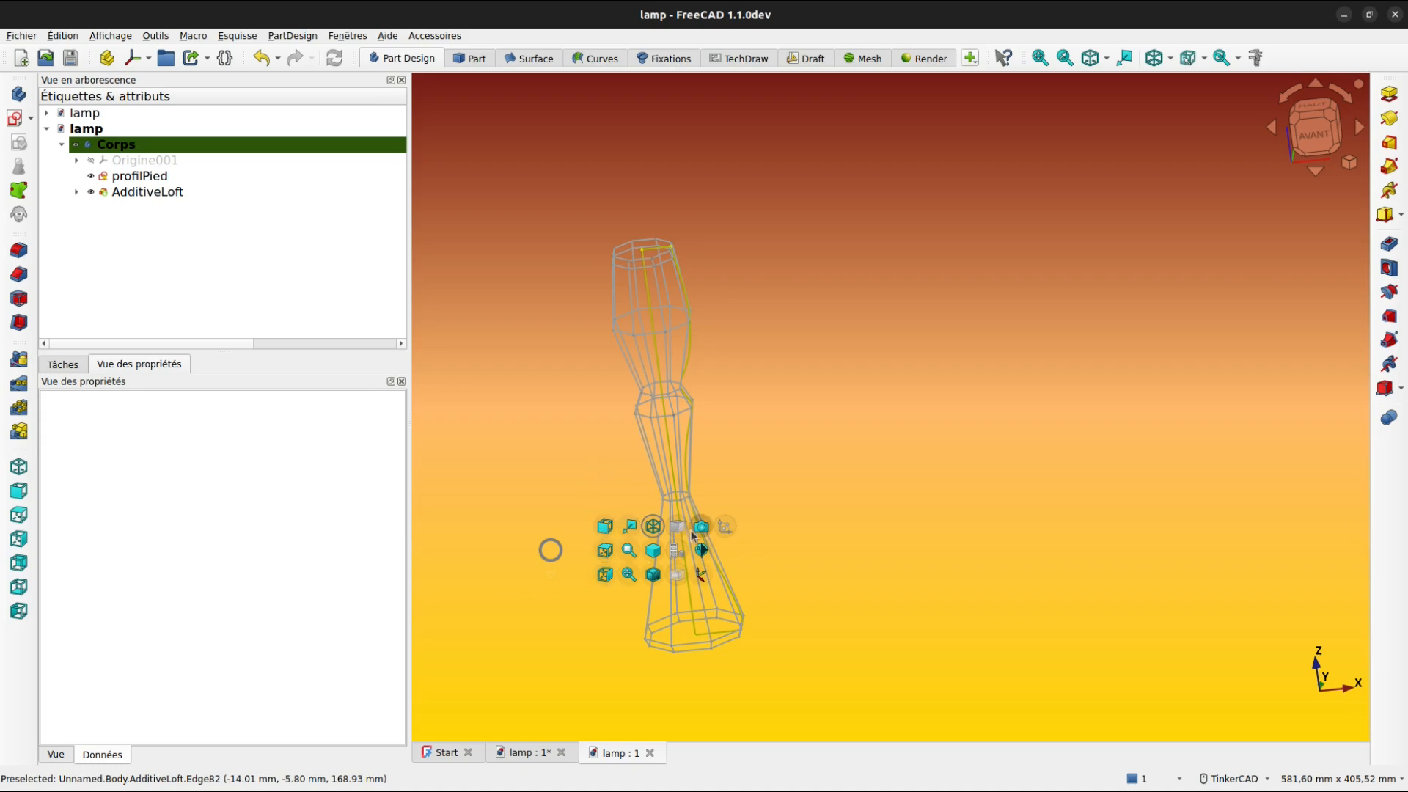
left_click(526, 443)
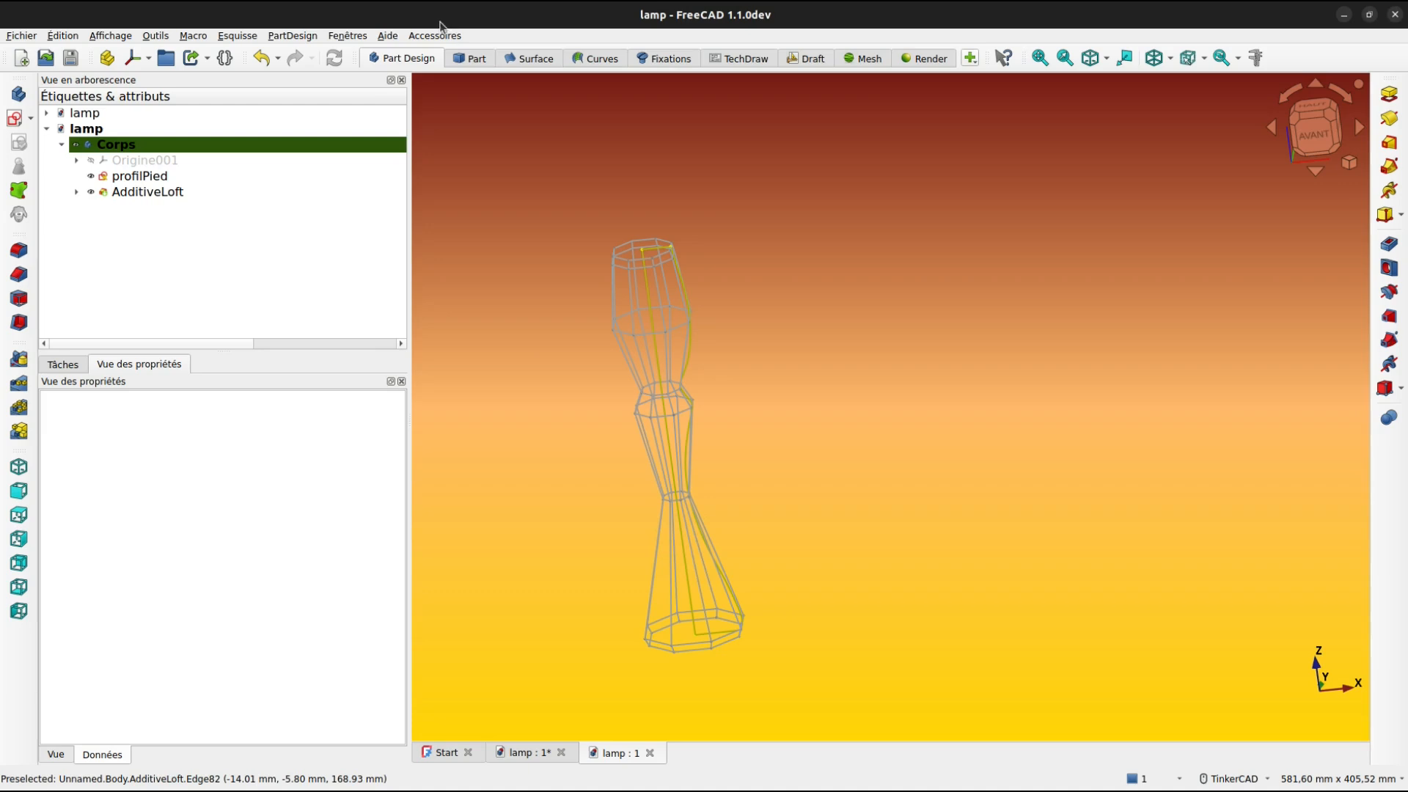
left_click(435, 36)
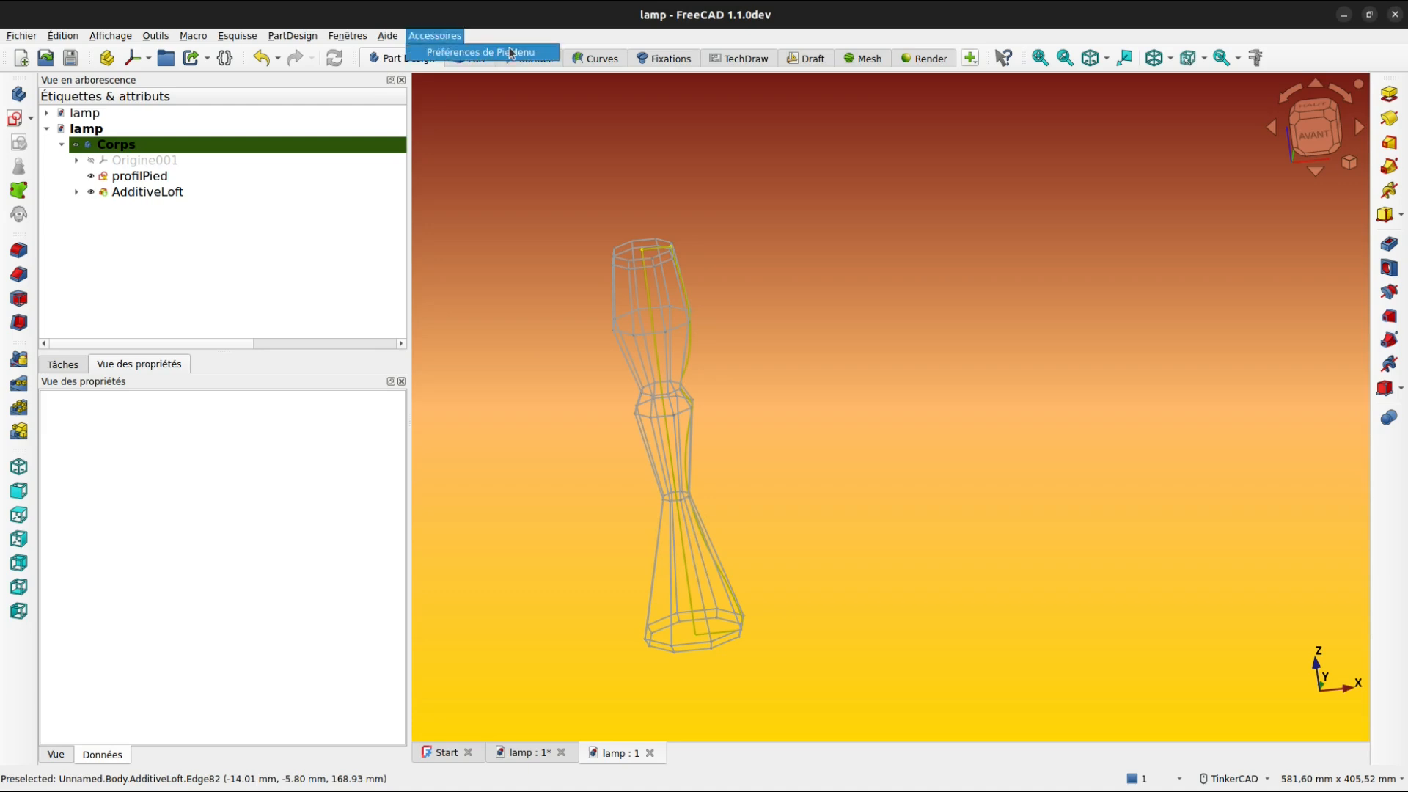
key("Escape")
left_click(156, 36)
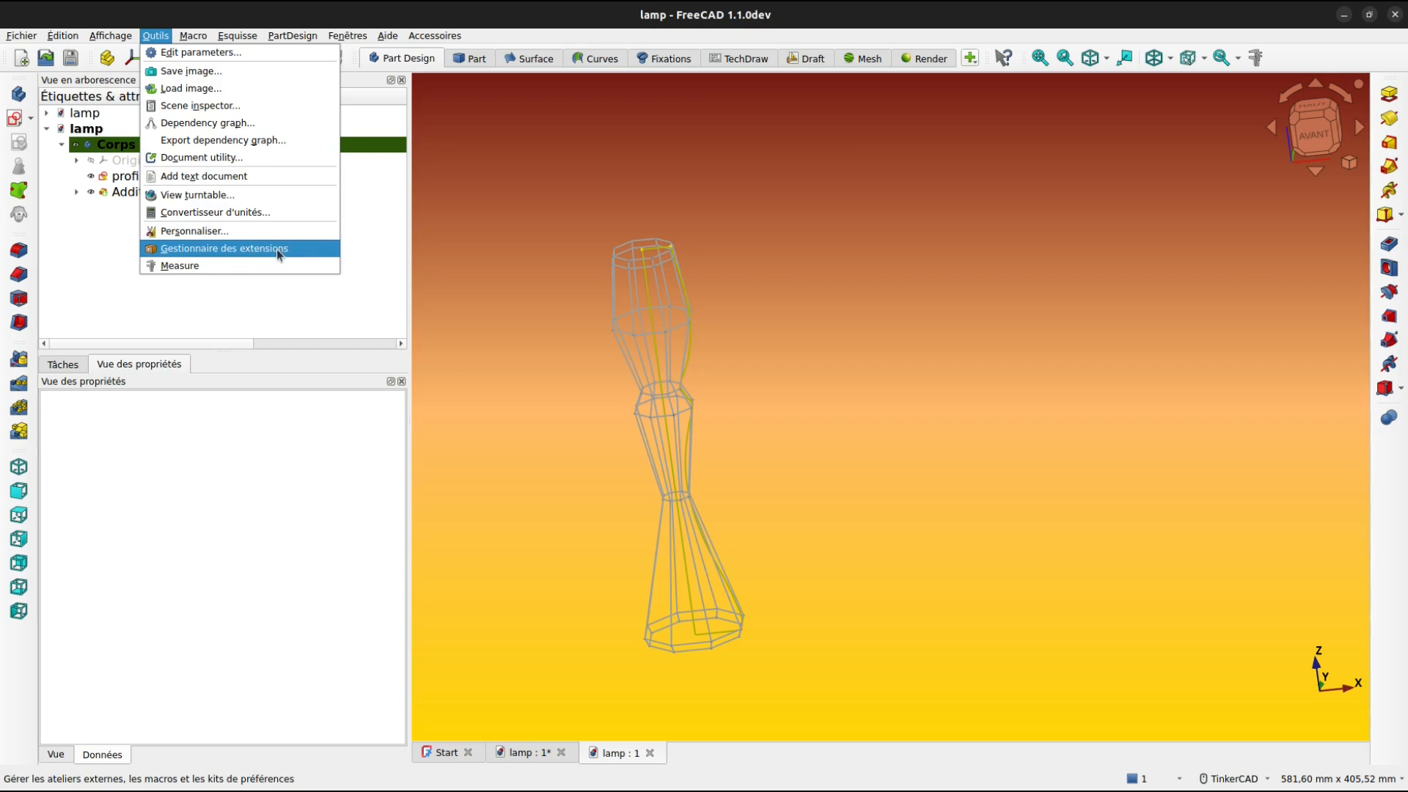
left_click(544, 534)
Create a new sketch on the XY plane of the Corps body
right_click_drag(556, 518, 677, 579)
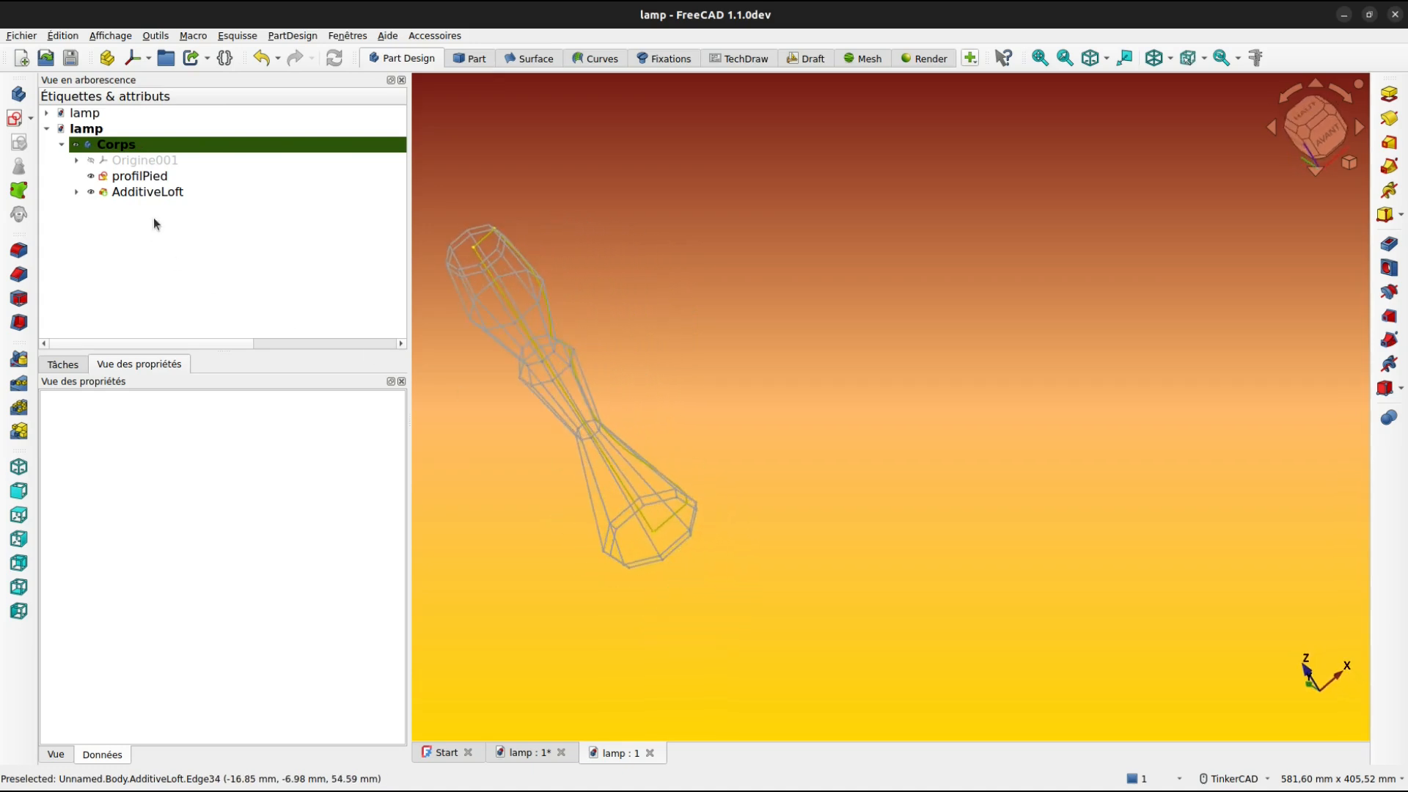
left_click(27, 112)
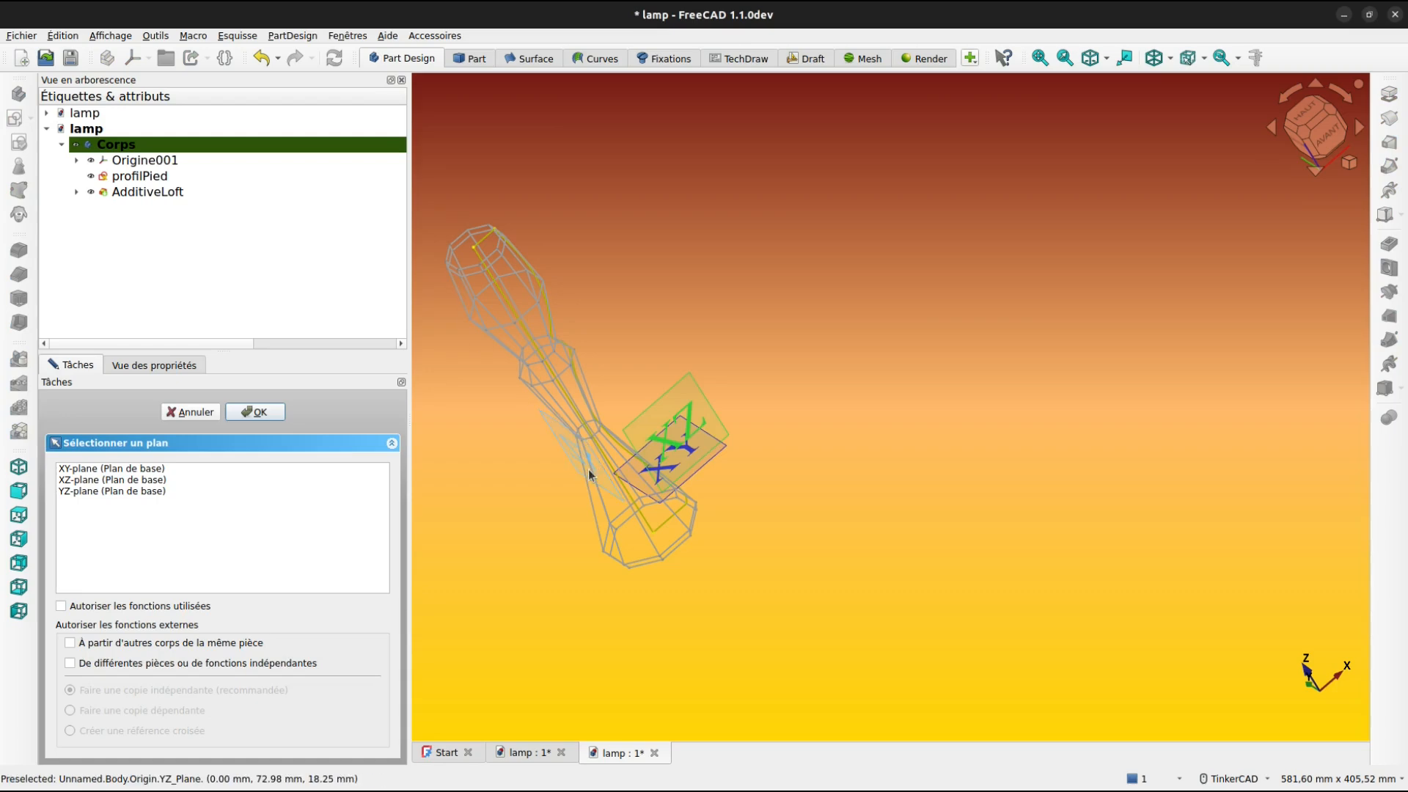
mouse_move(794, 459)
right_mouse_down()
mouse_move(892, 520)
mouse_move(728, 446)
right_mouse_up()
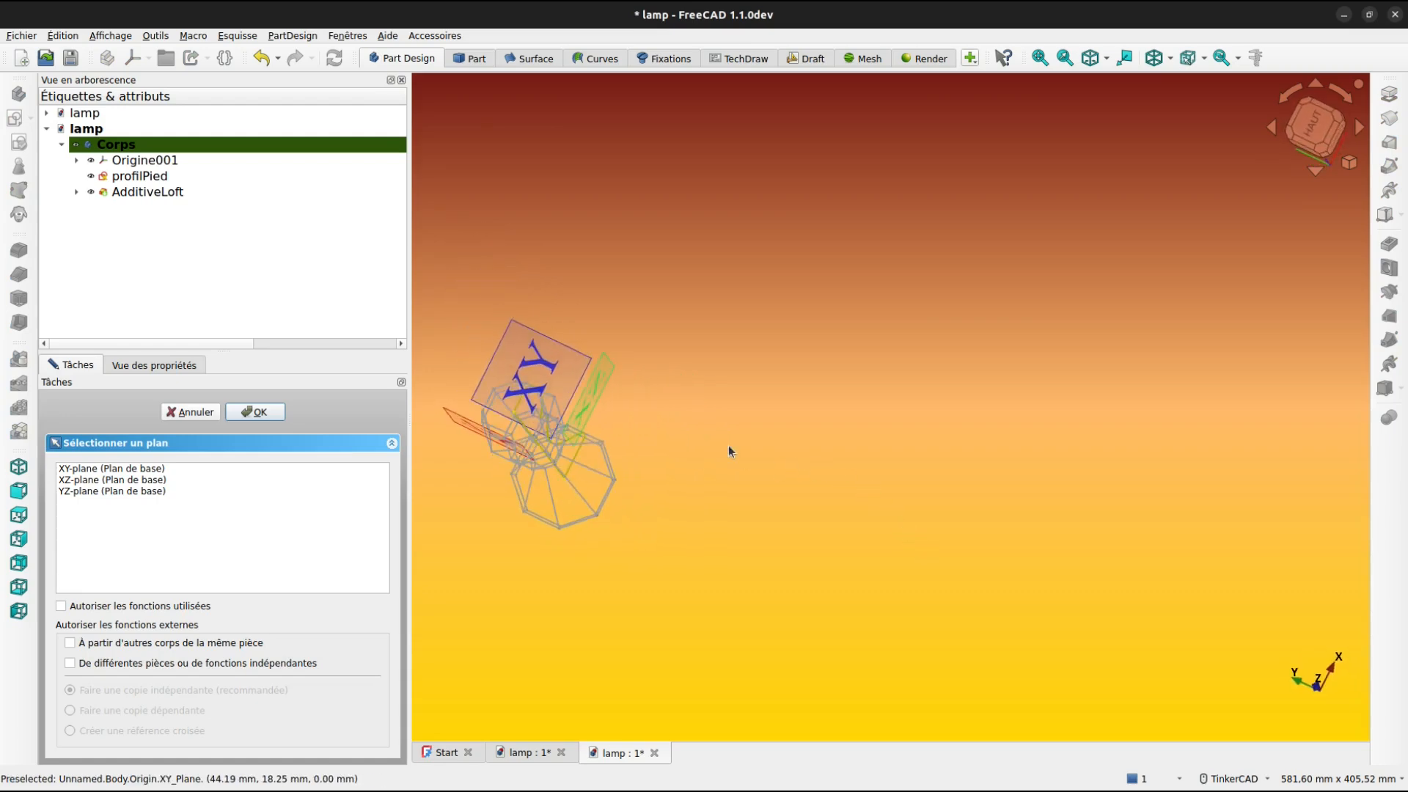
left_click(542, 355)
middle_click_drag(829, 208, 837, 384)
scroll(748, 326, "up", 2)
scroll(732, 323, "up", 5)
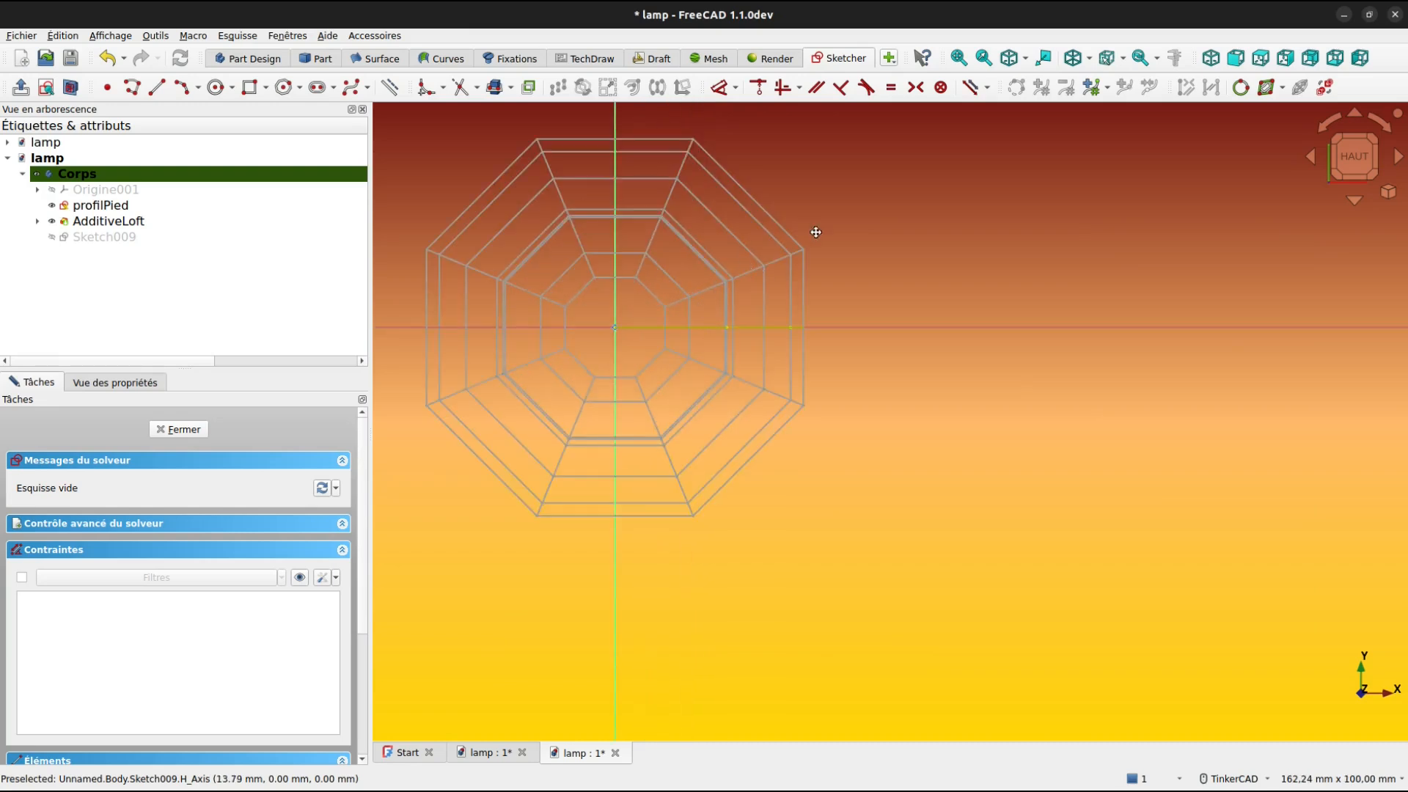
middle_click_drag(816, 232, 861, 325)
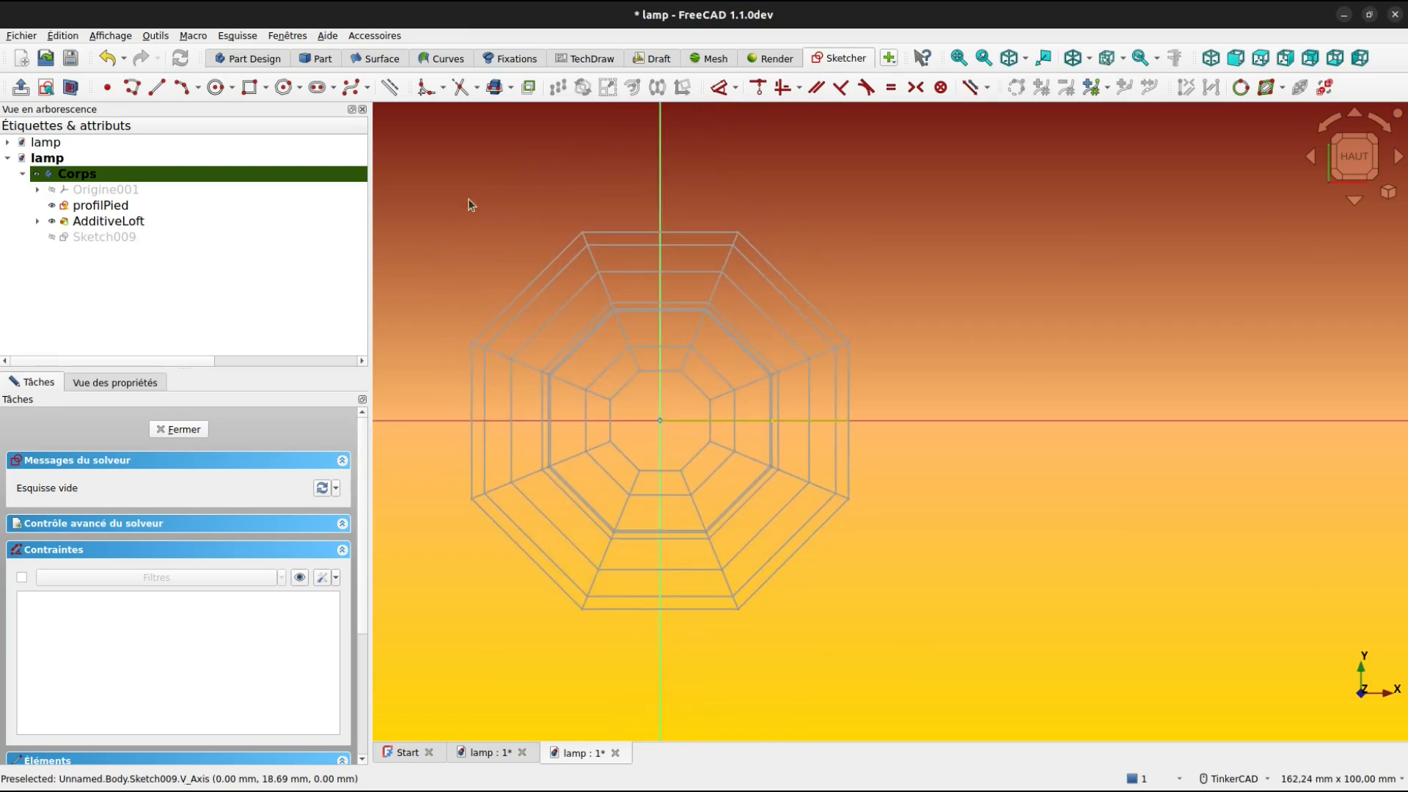
Draw a 5 mm diameter circle centred on the sketch origin and close the sketch
left_click(215, 88)
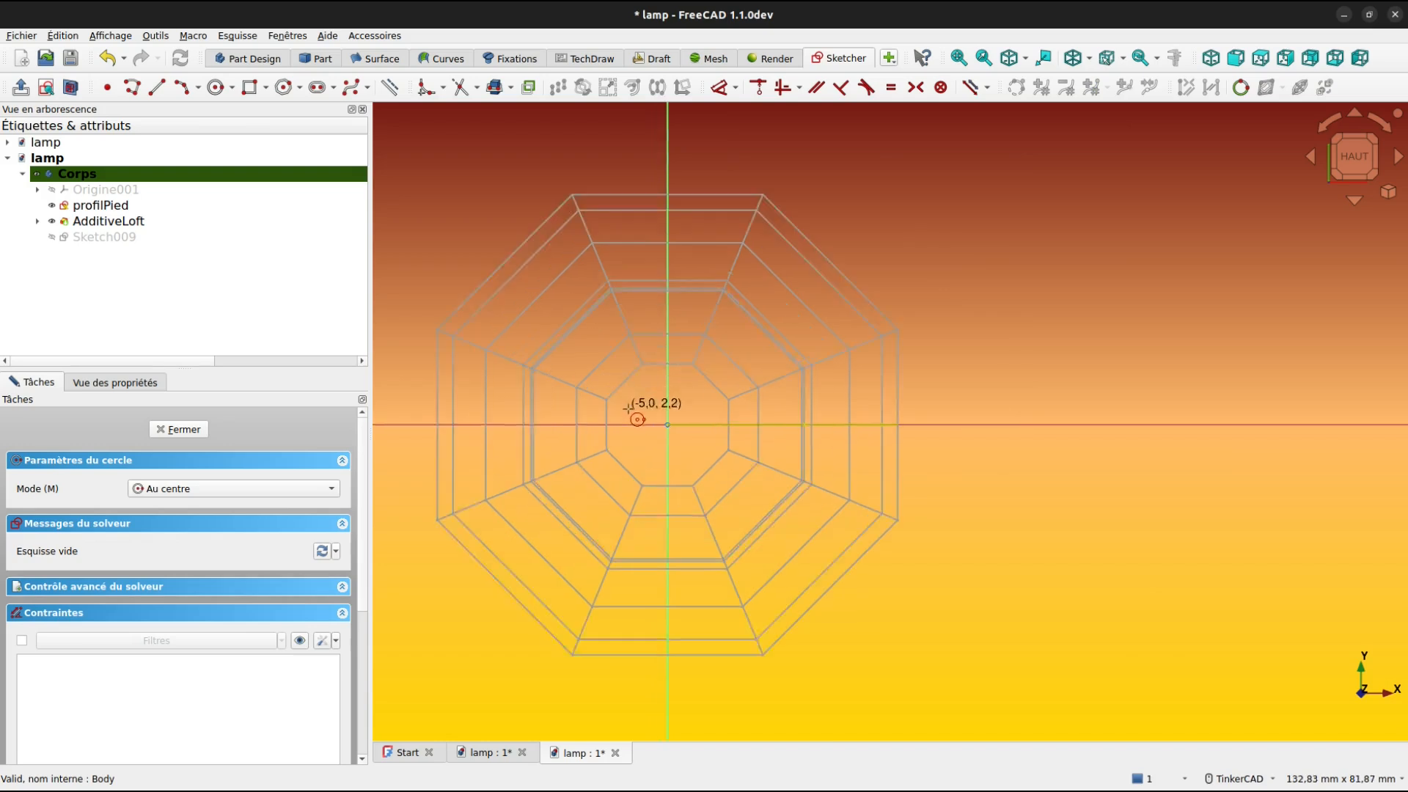
scroll(646, 405, "up", 5)
left_click(710, 438)
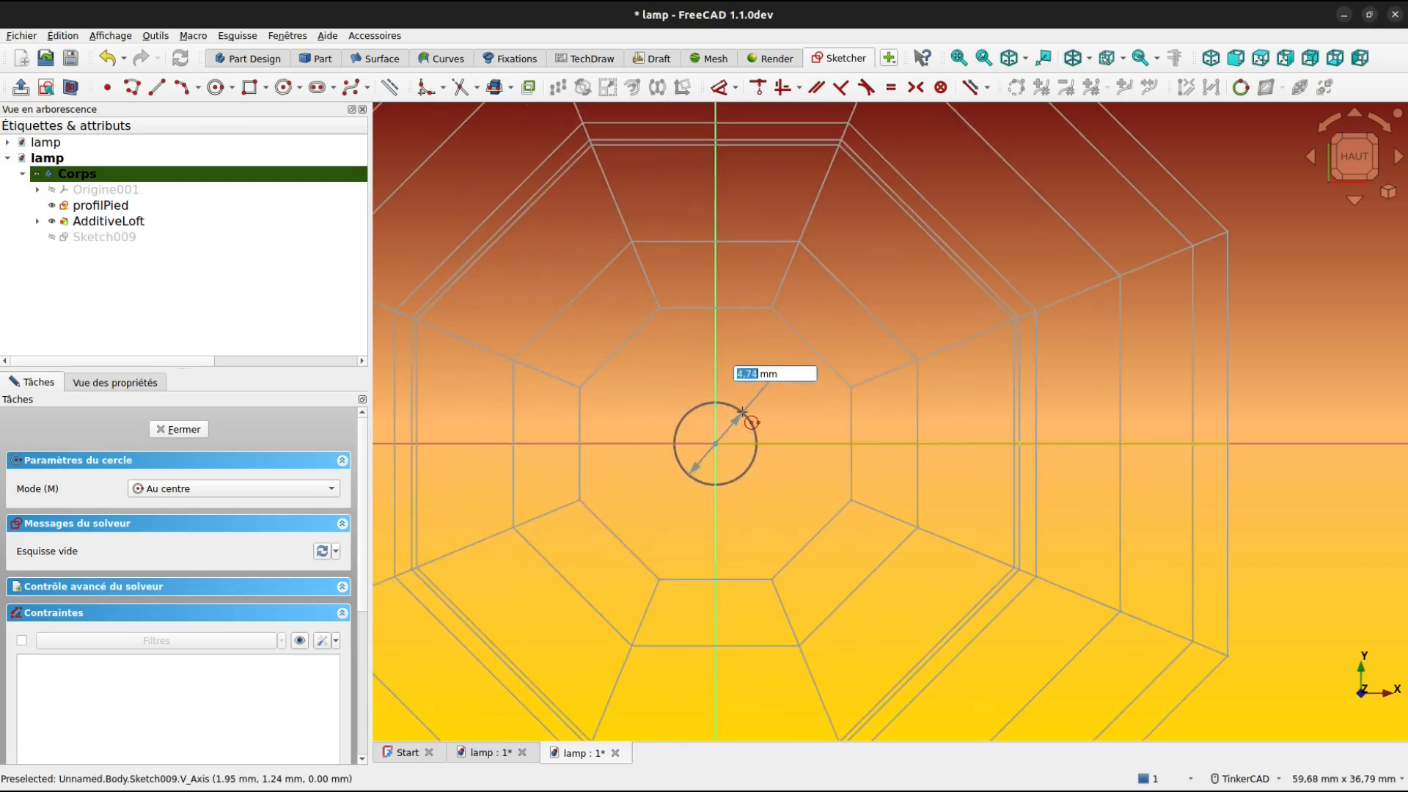
type("5")
key("Return")
key("Escape")
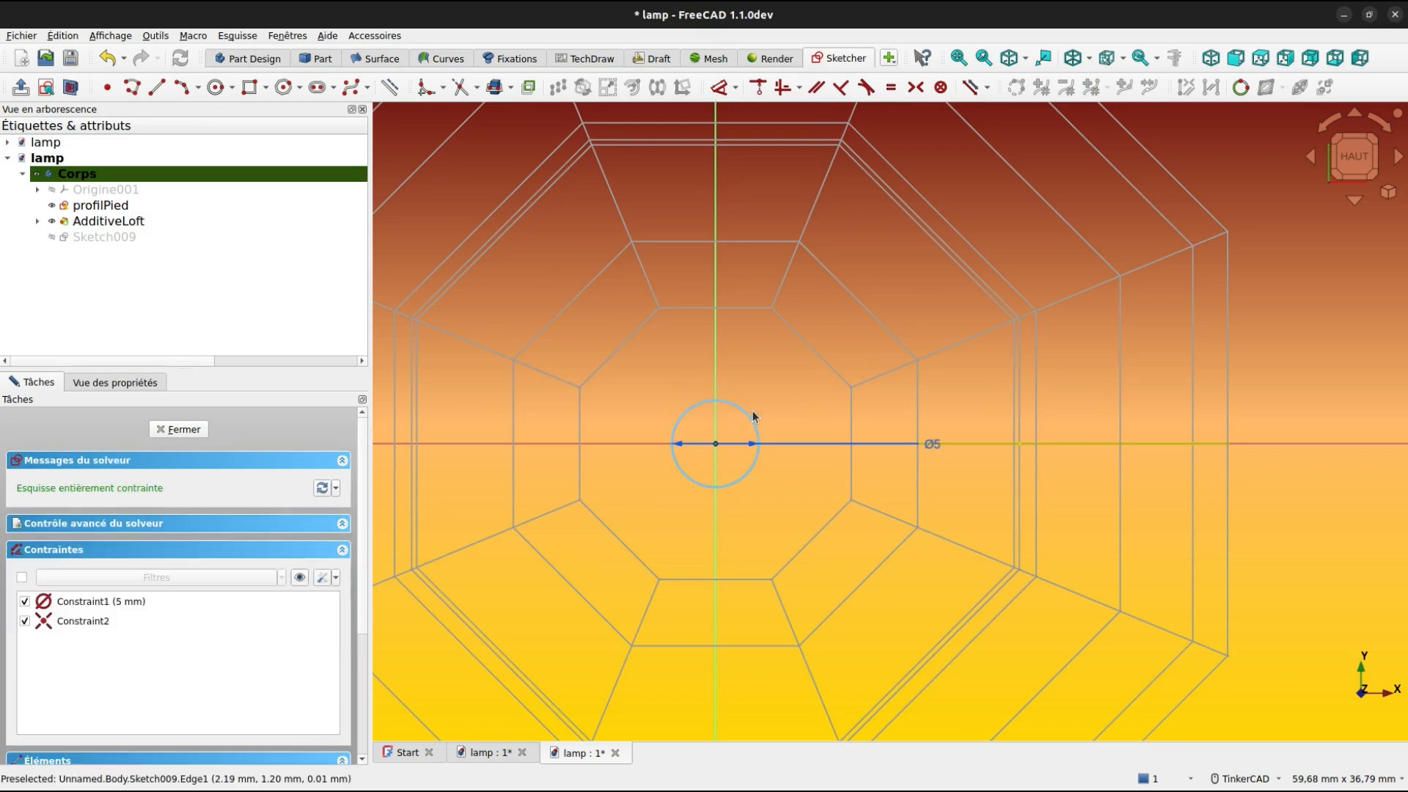
left_click(172, 432)
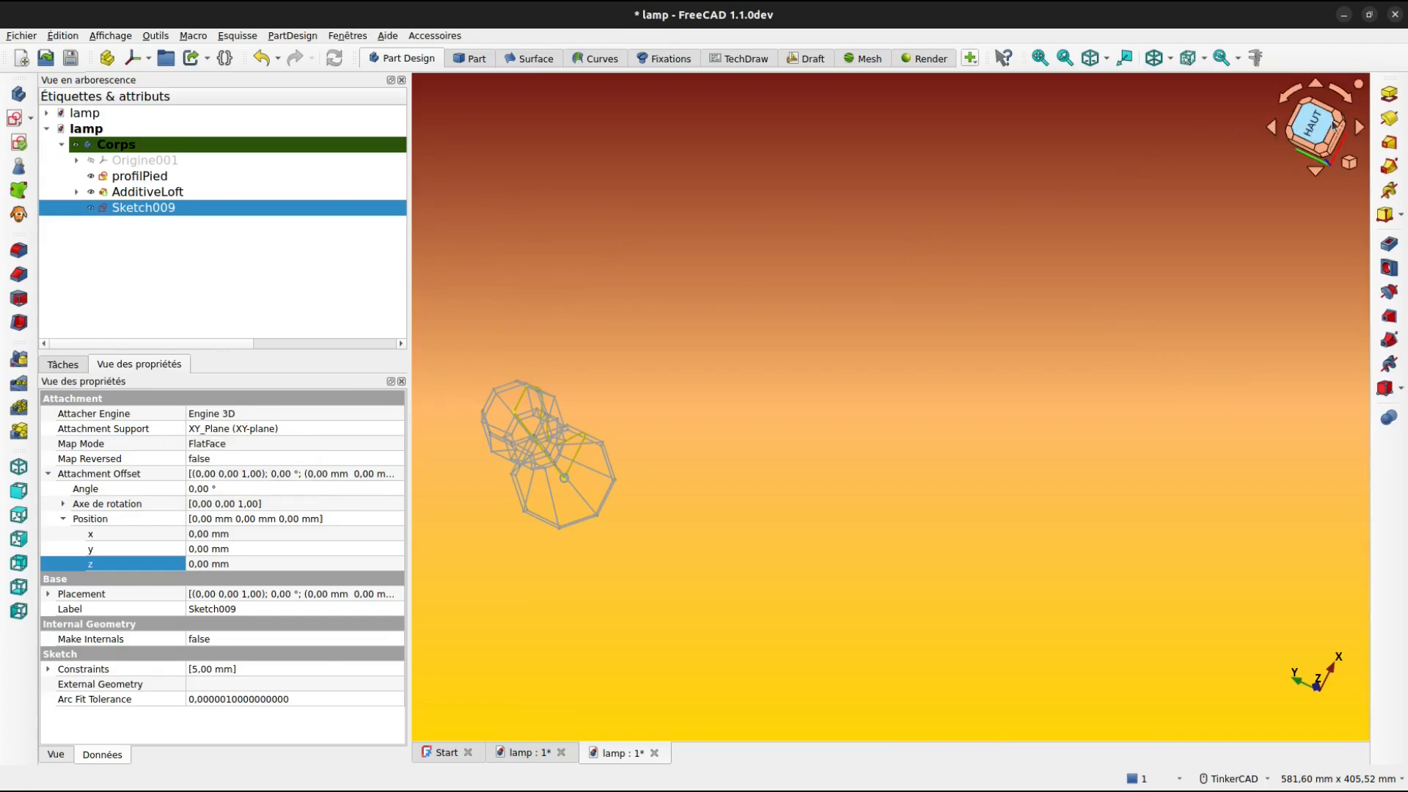
Switch the 3D view's display style from wireframe to shaded faces with visible edges
key("Tab")
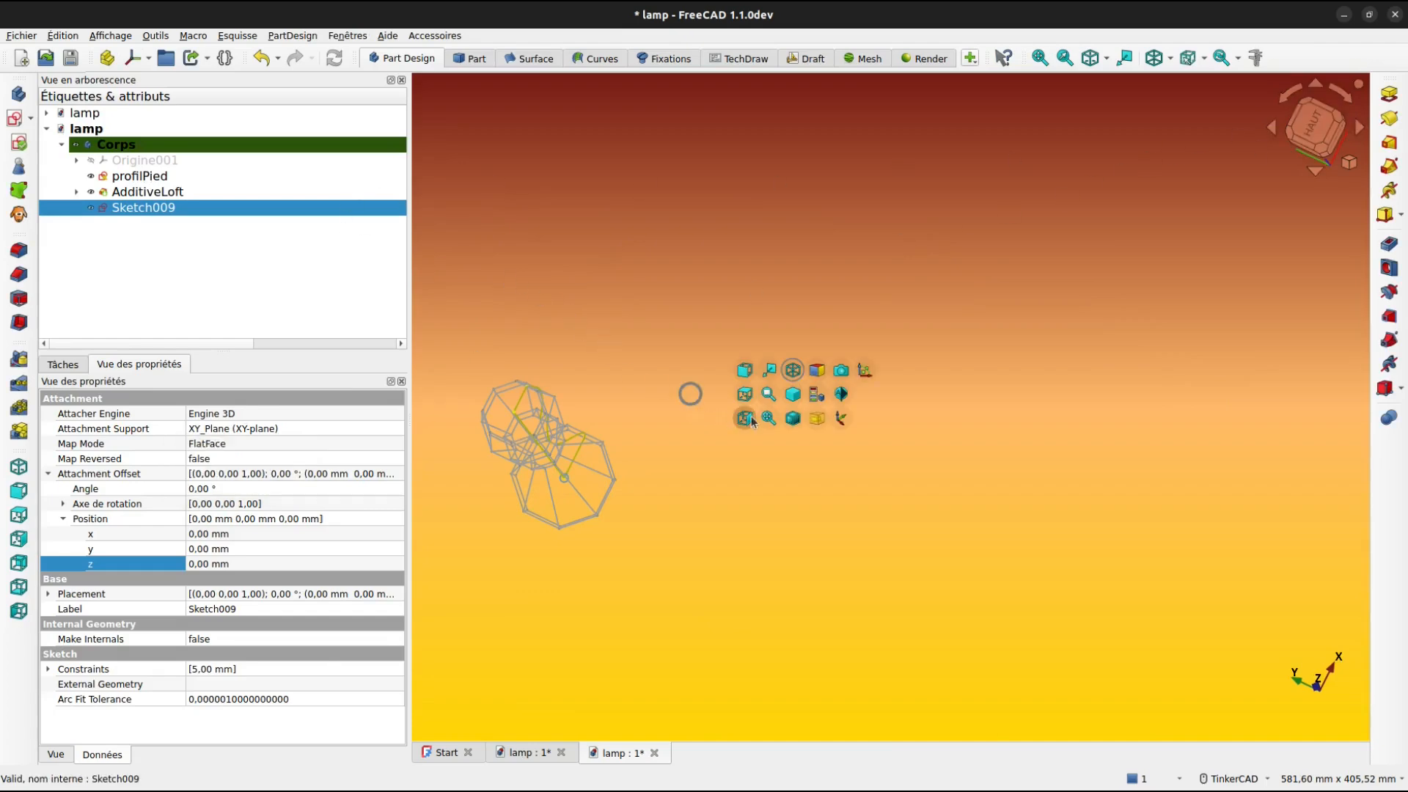
left_click(792, 418)
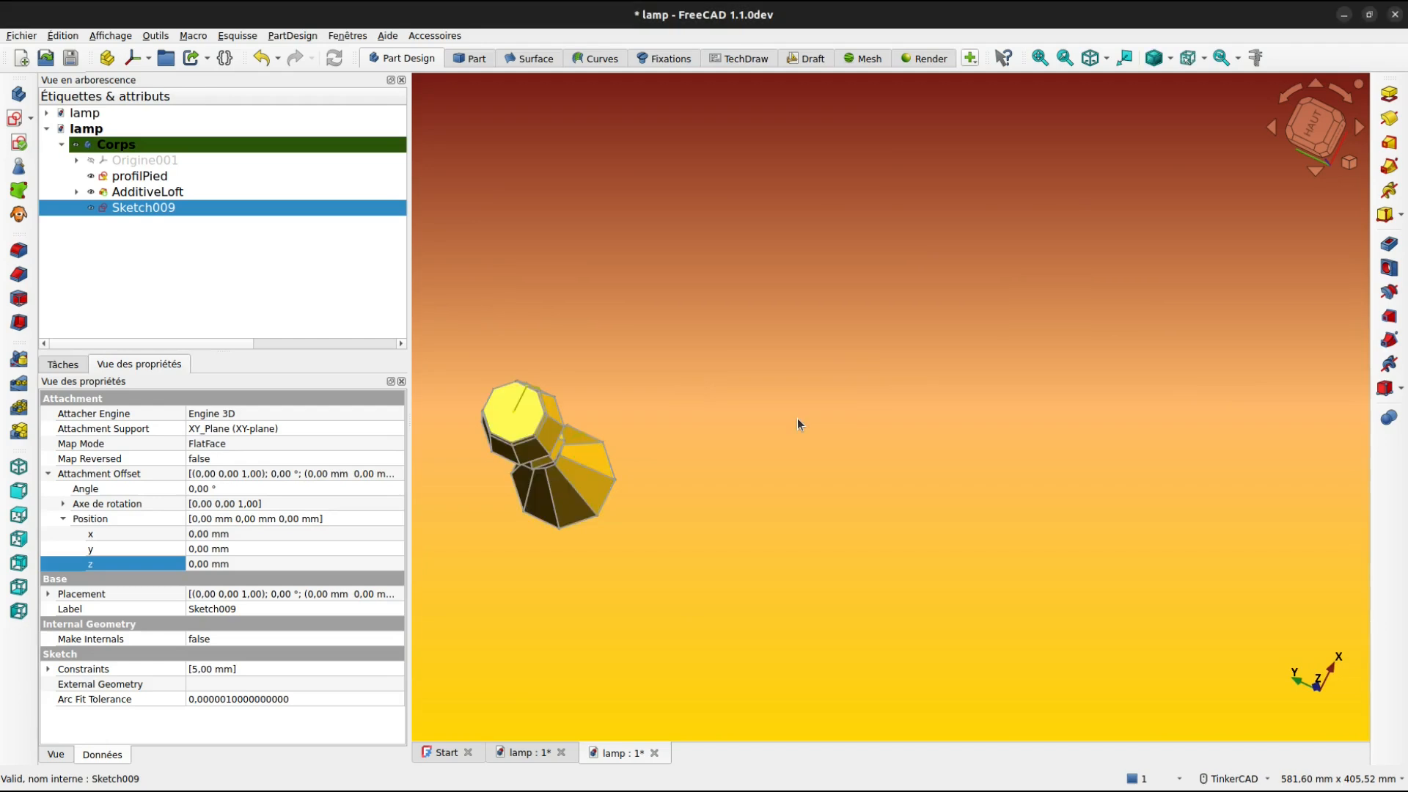
left_click(883, 291)
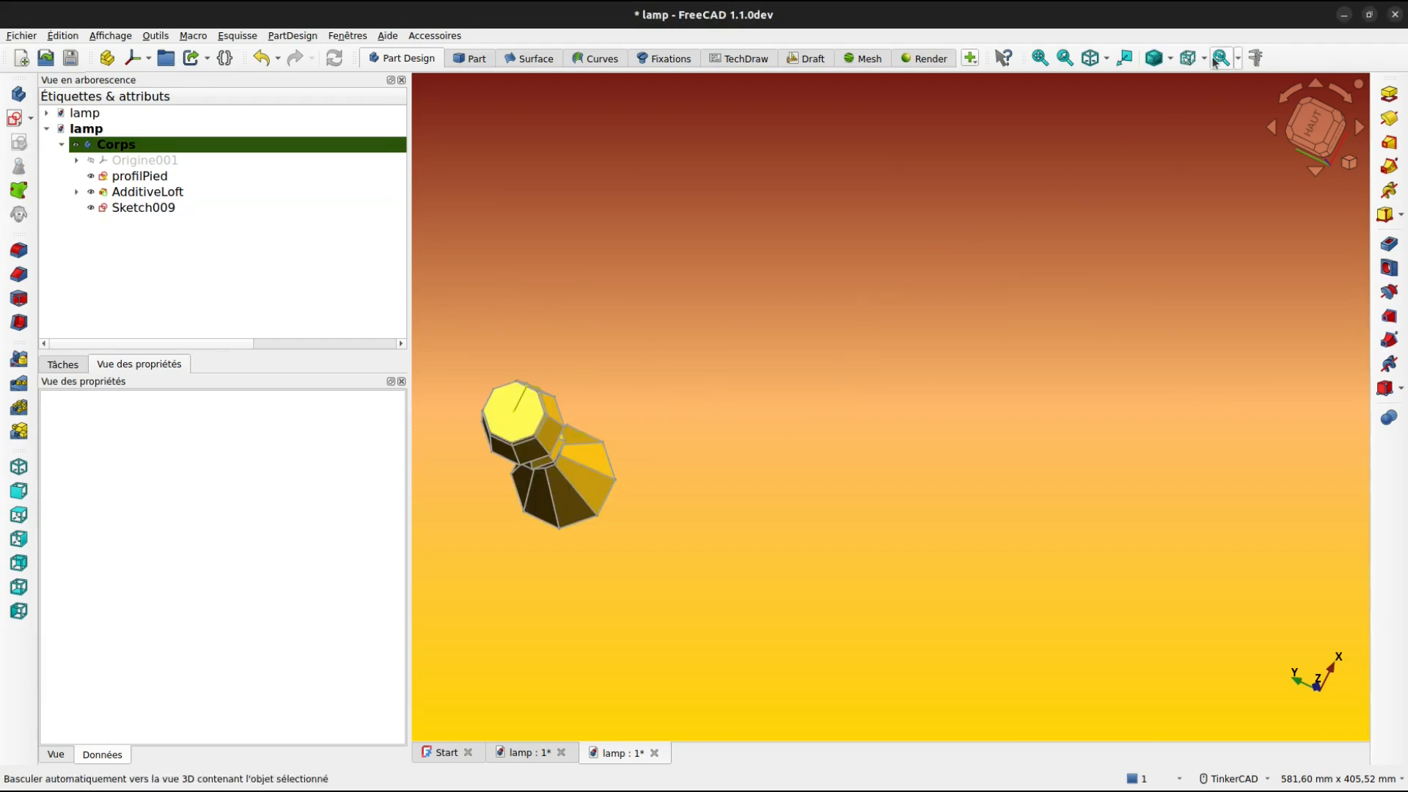
left_click(1170, 58)
left_click(787, 422)
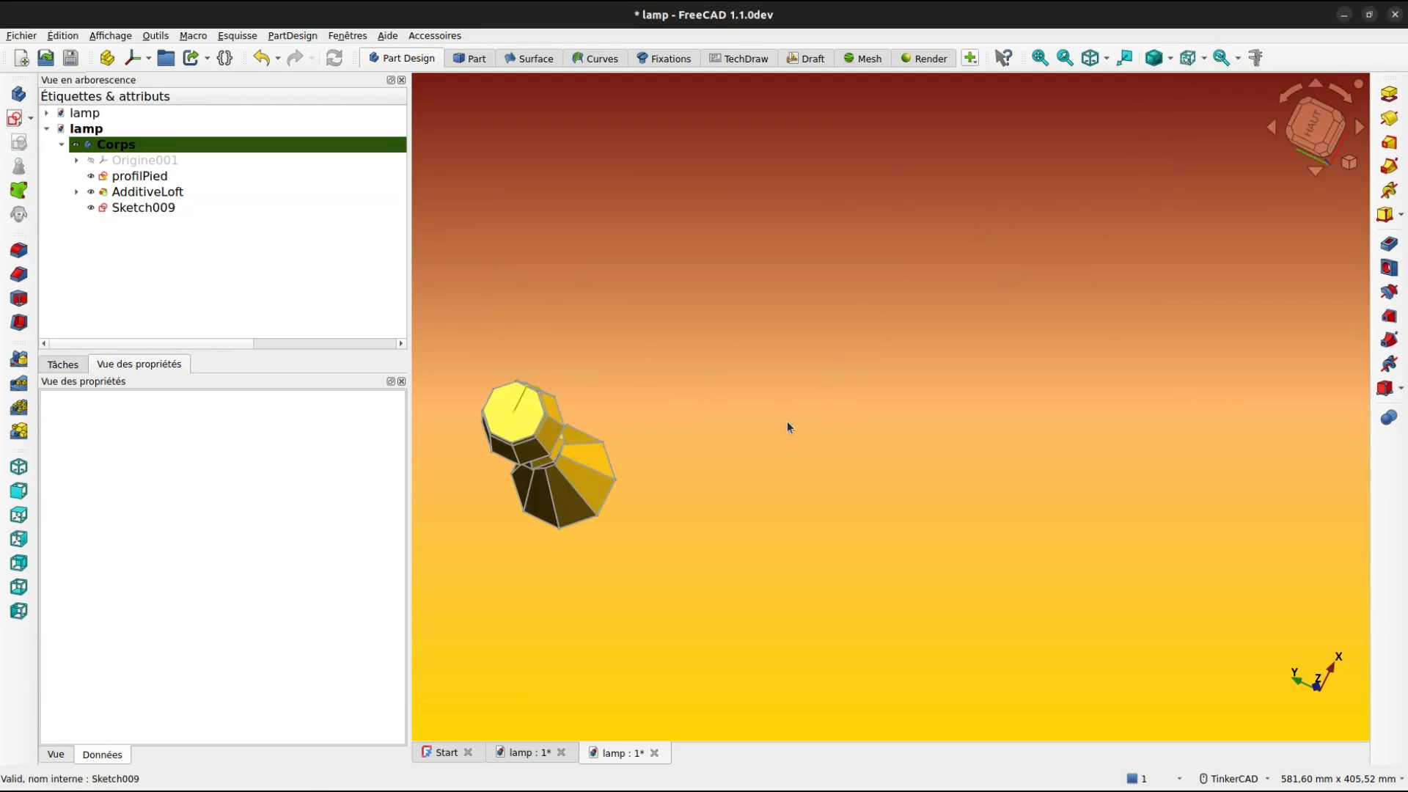
middle_click_drag(745, 450, 863, 424)
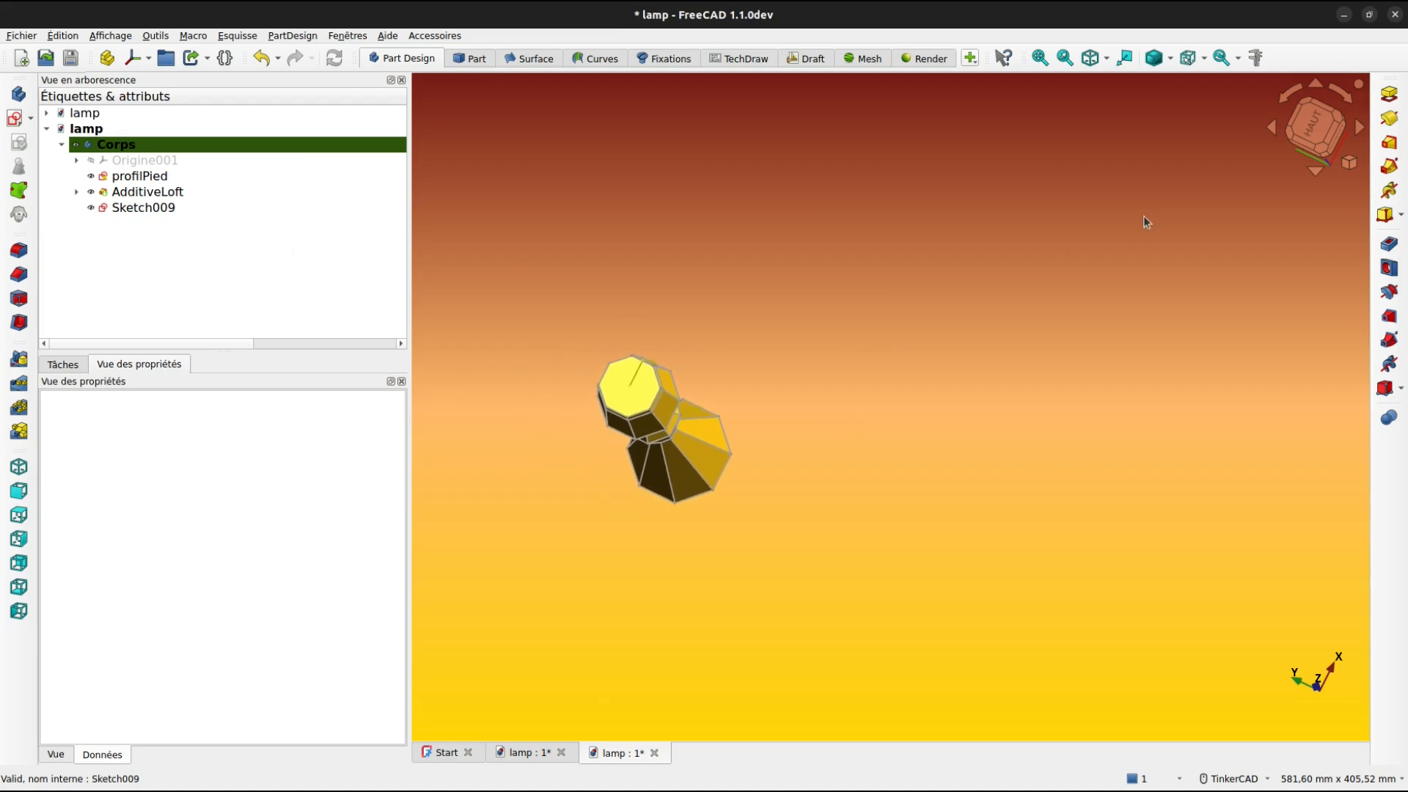
Cut a reversed pocket through the whole foot from the circle in Sketch009, with the type À travers tout
left_click(1388, 246)
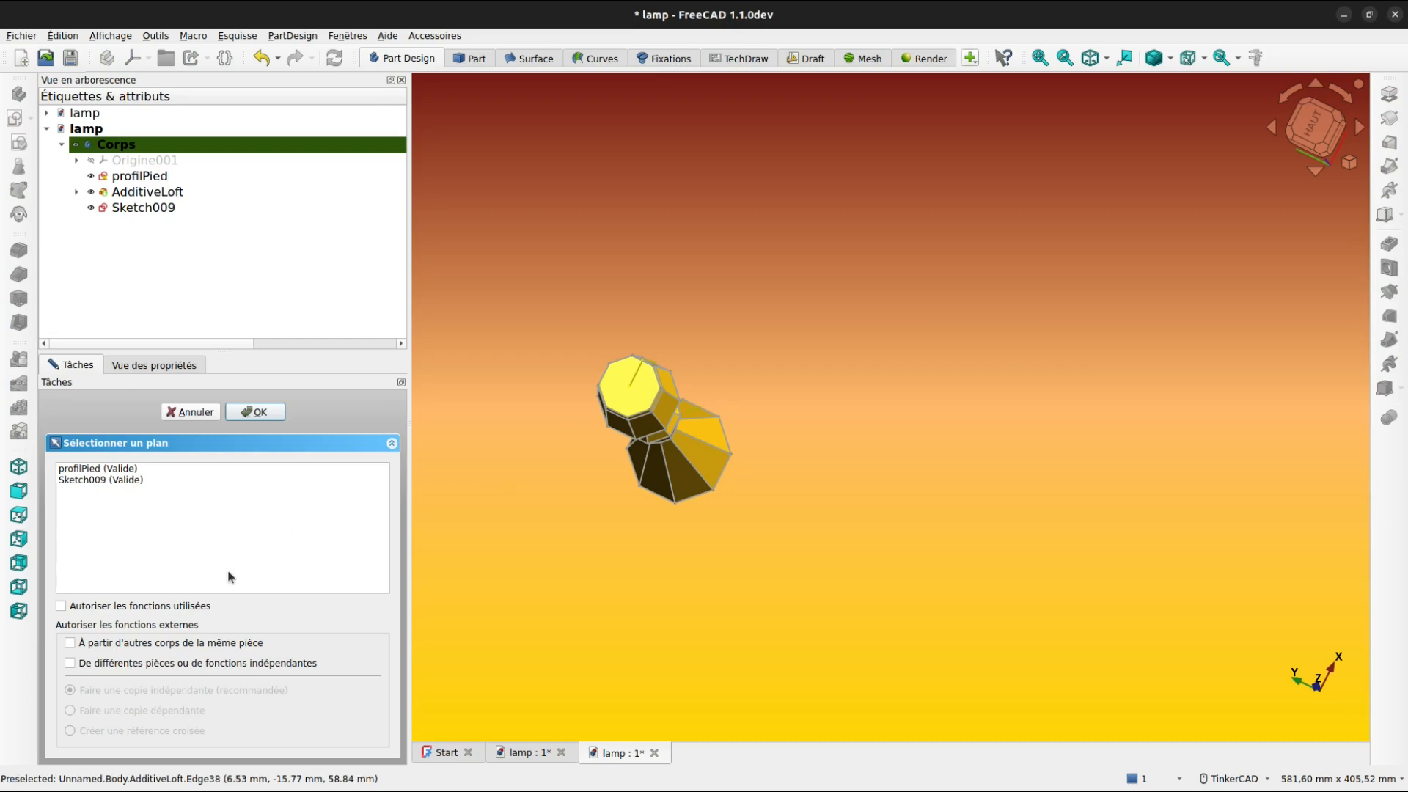
left_click(189, 412)
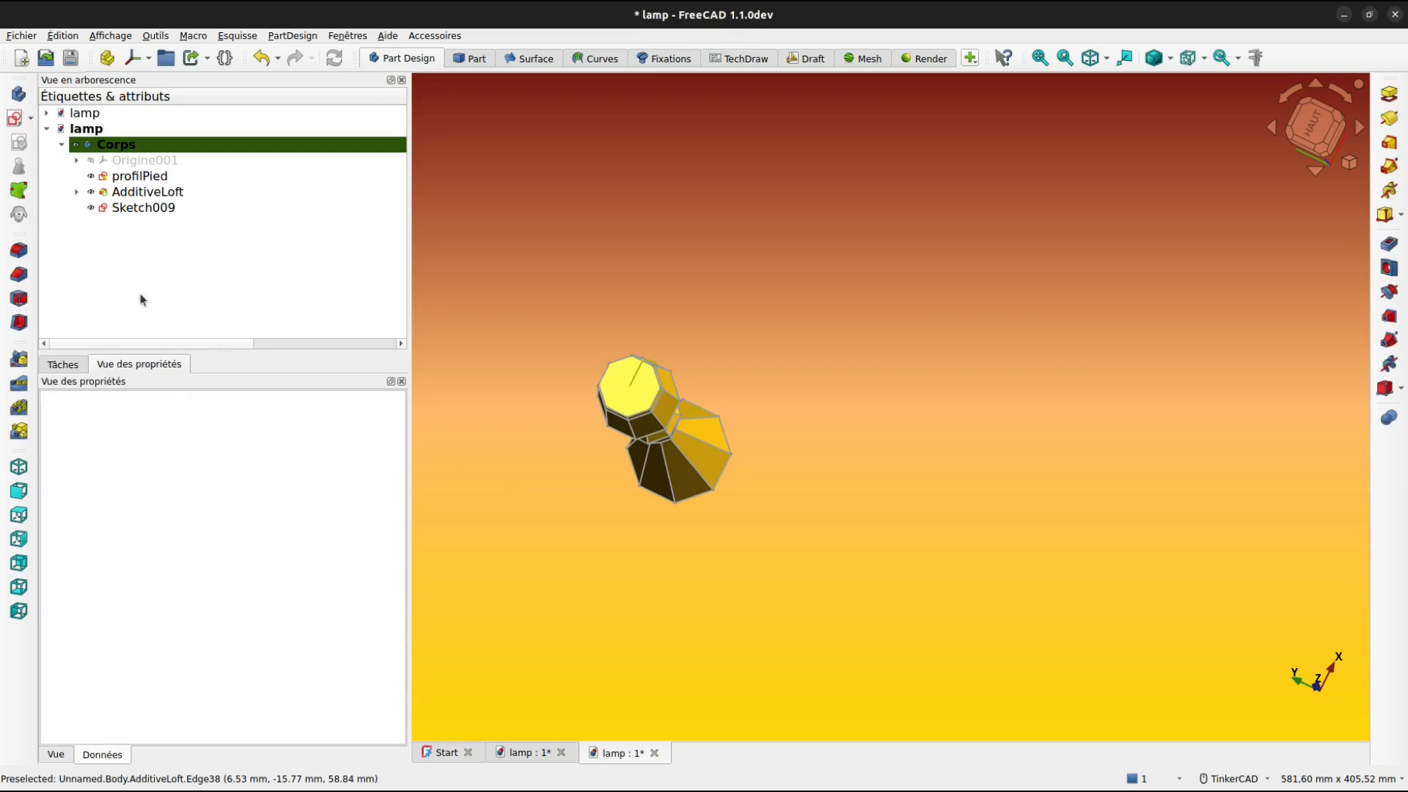
left_click(141, 208)
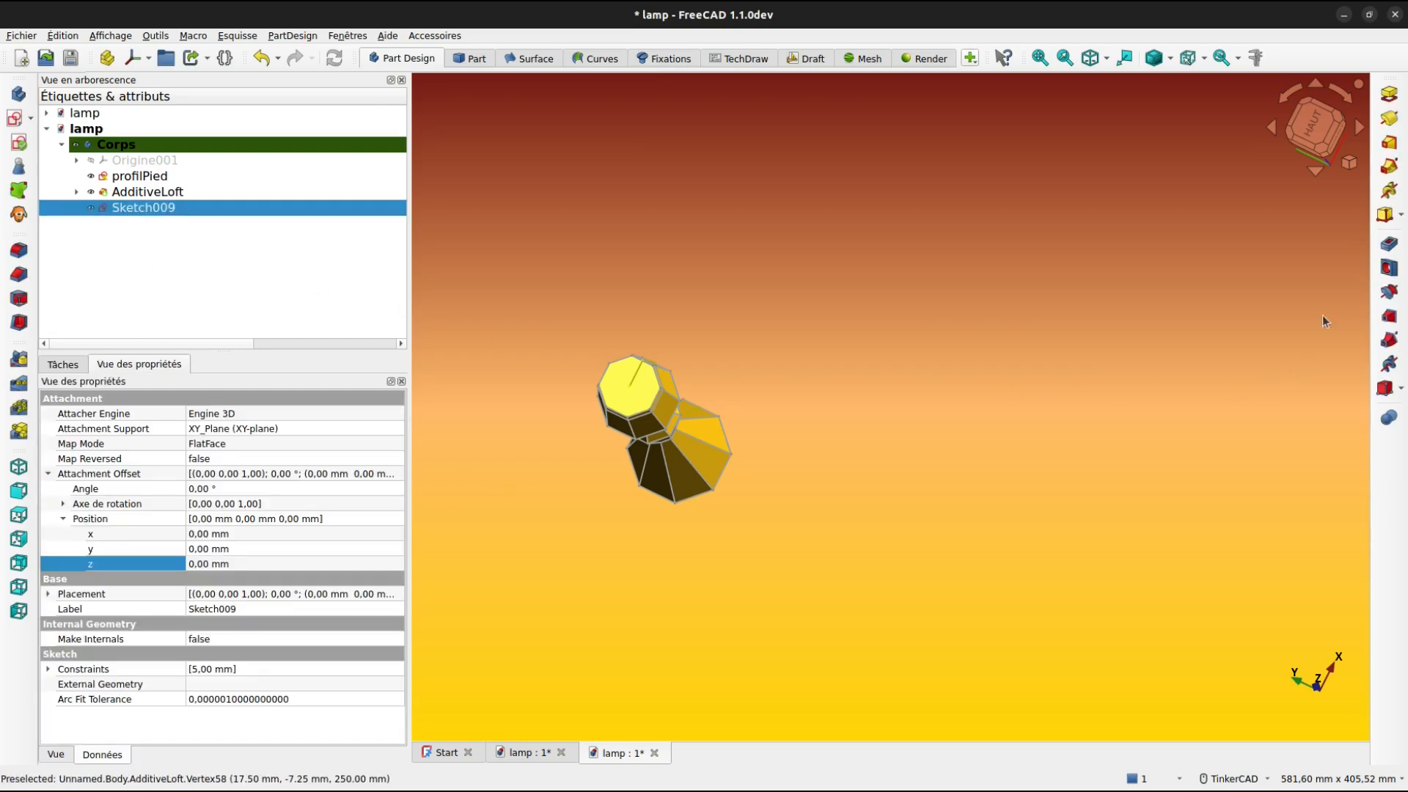
left_click(1393, 247)
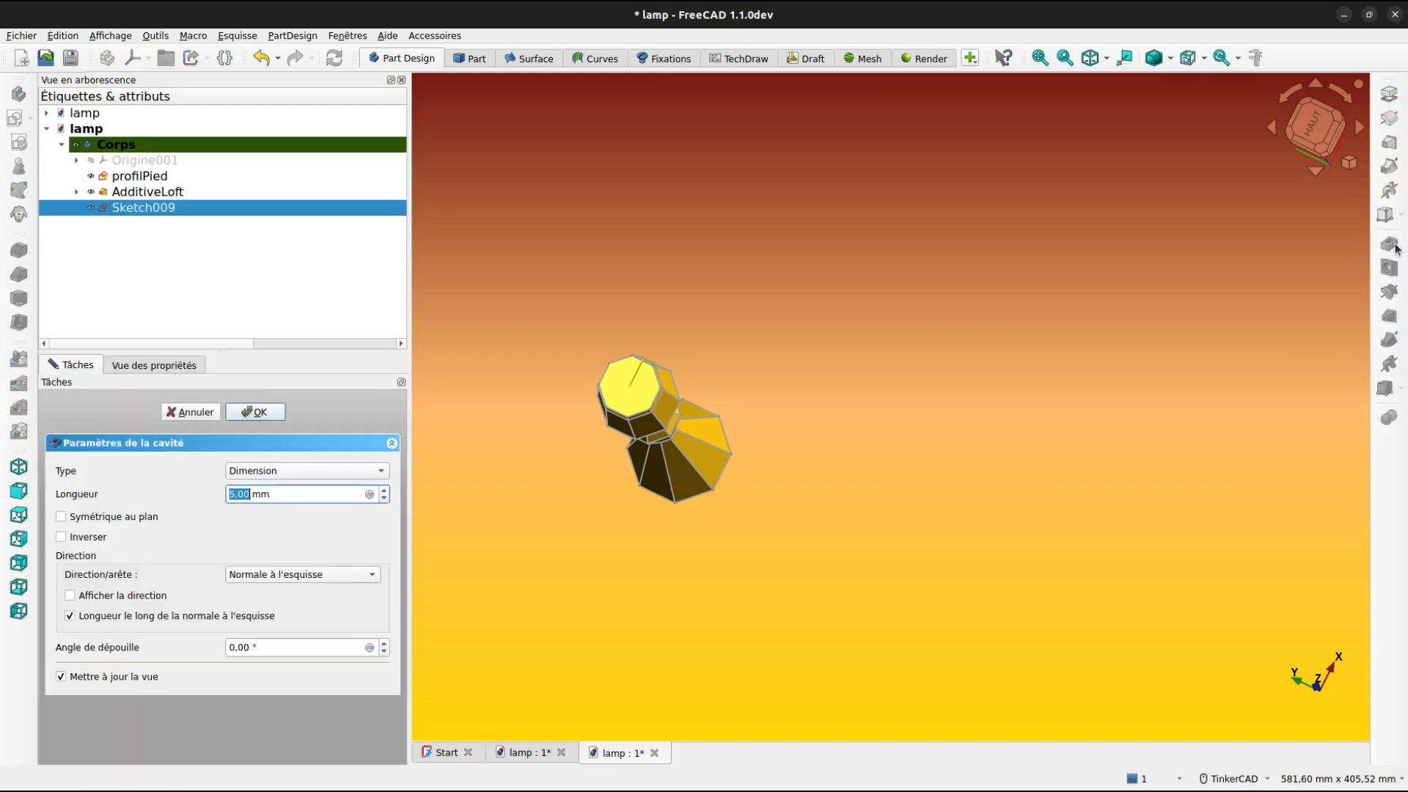
left_click(265, 482)
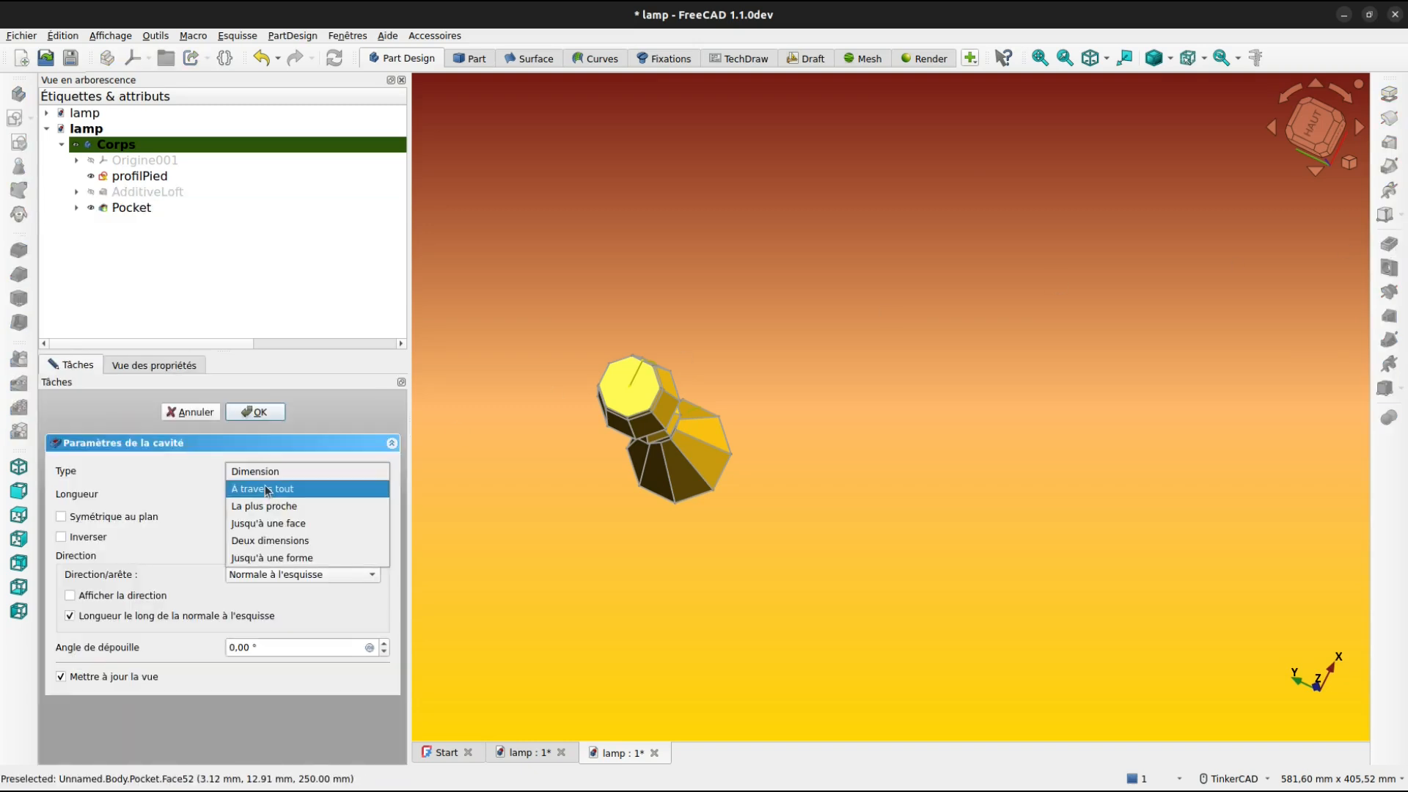
left_click(266, 485)
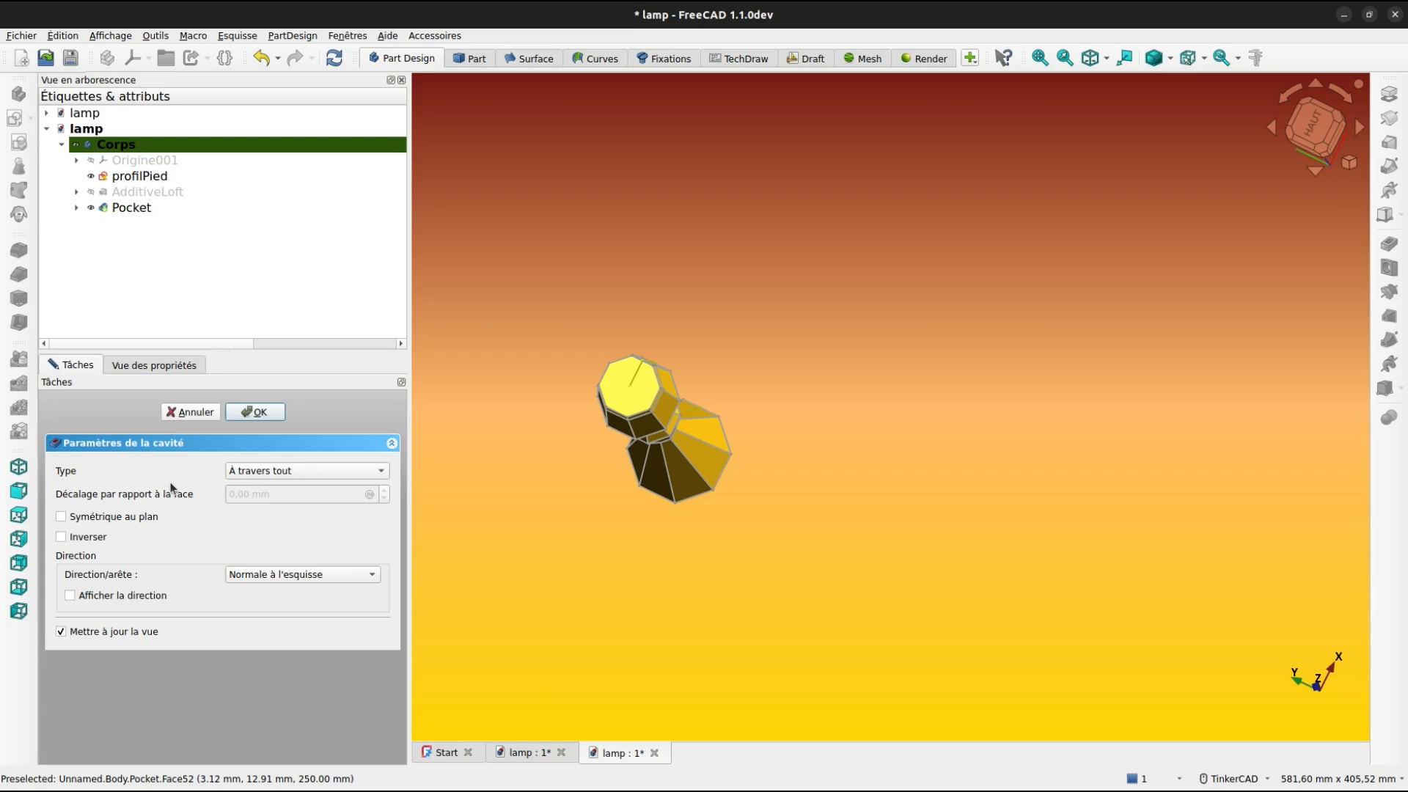
right_click_drag(670, 403, 807, 433)
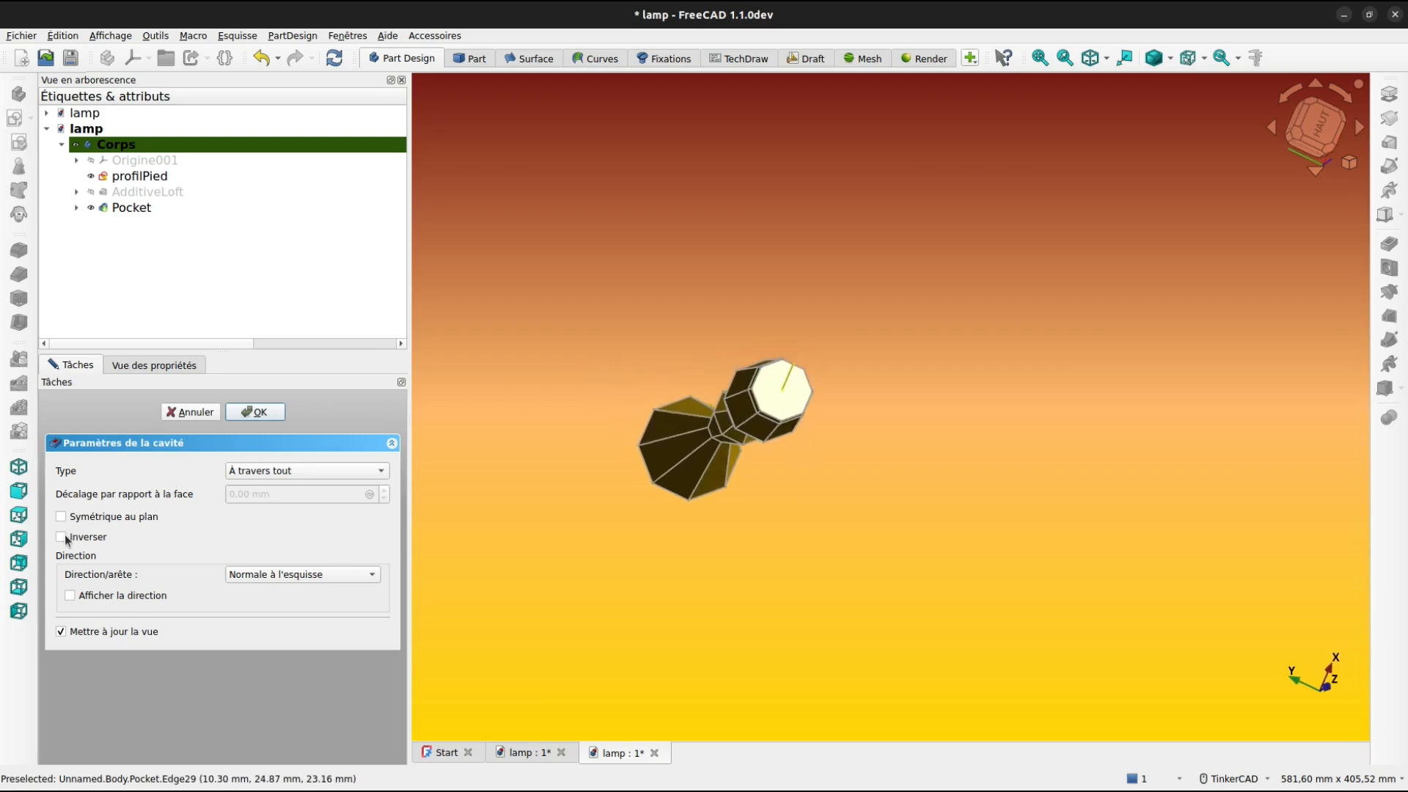
left_click(61, 538)
mouse_move(749, 509)
right_mouse_down()
mouse_move(798, 506)
mouse_move(767, 509)
right_mouse_up()
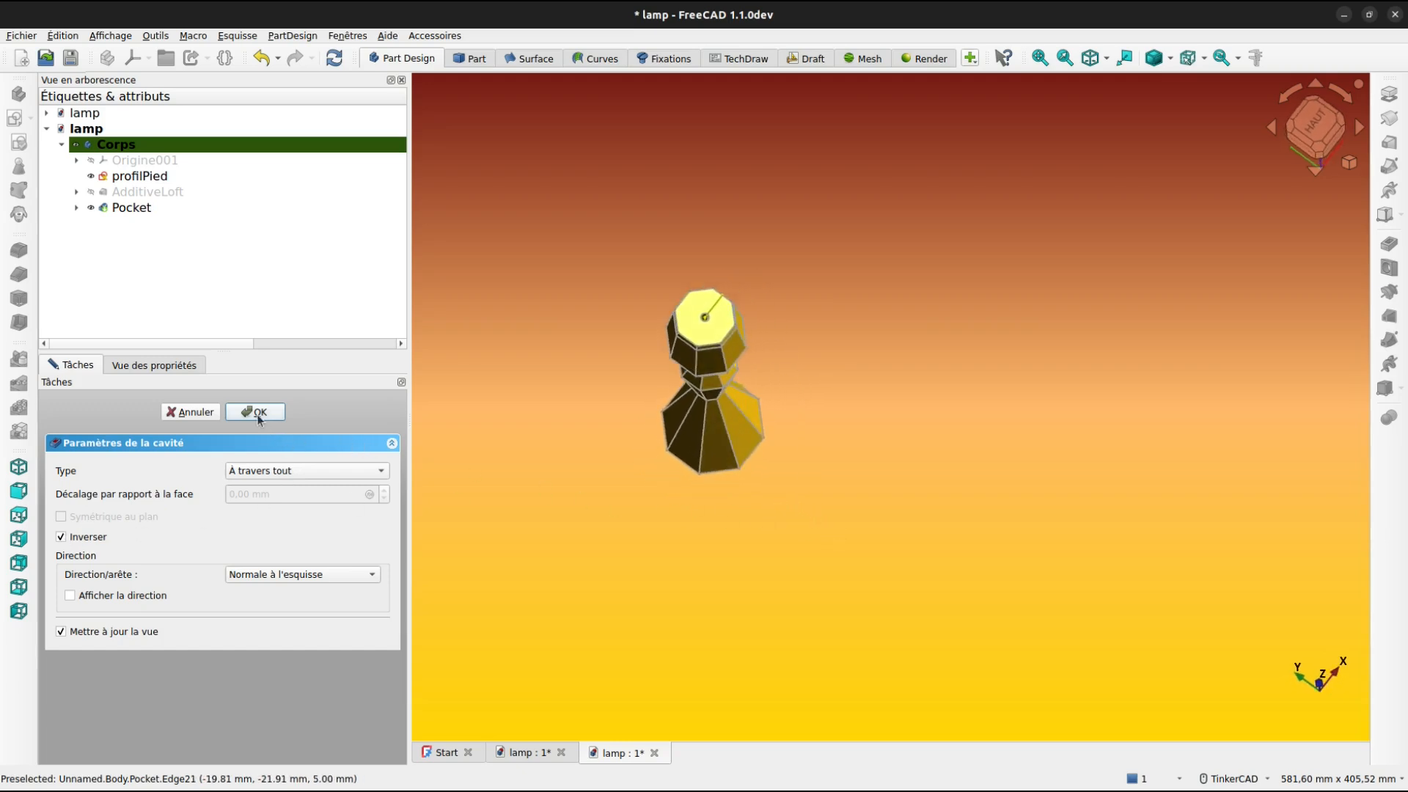